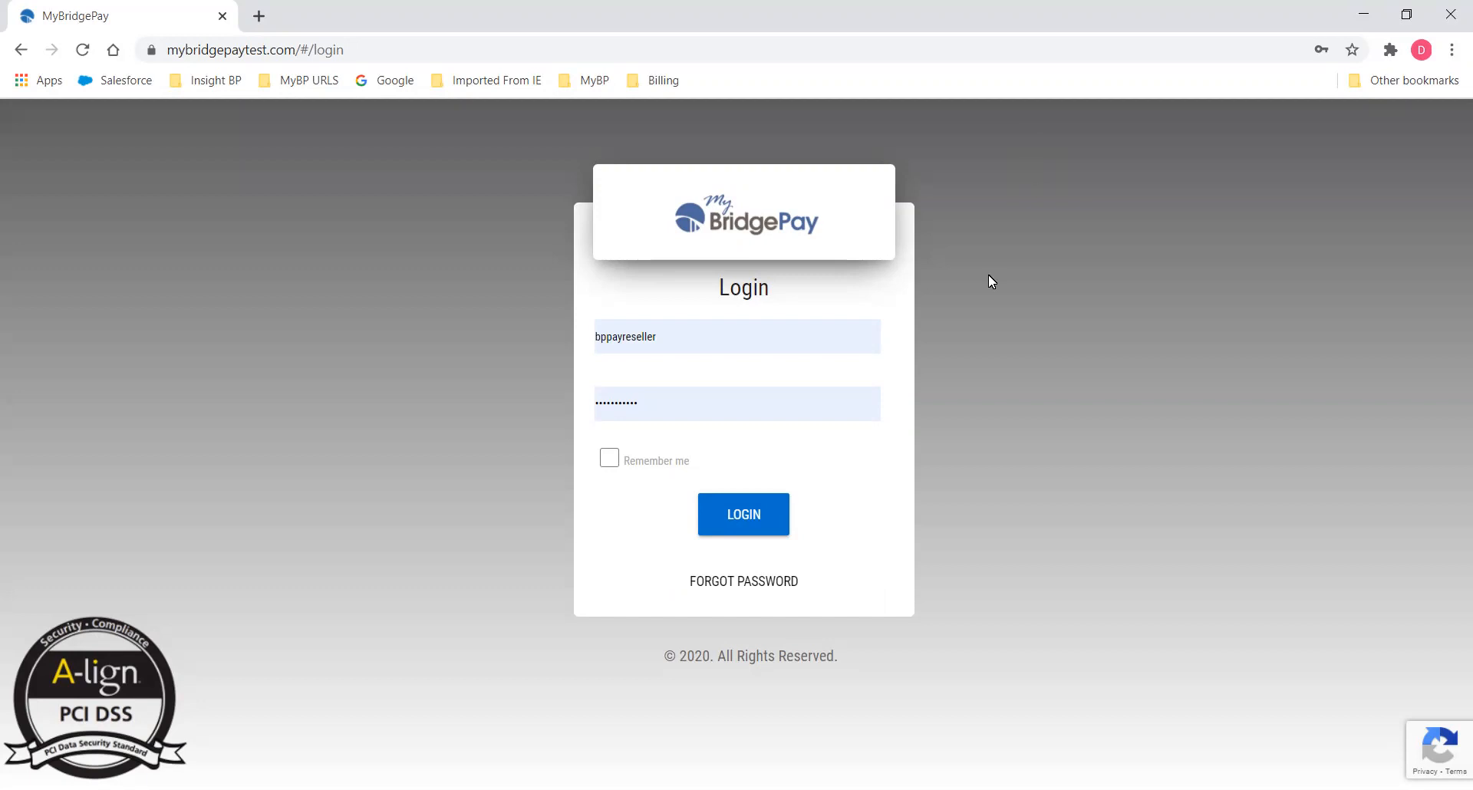
Log in to the reseller account and land on the Sales Dashboard.
click(748, 525)
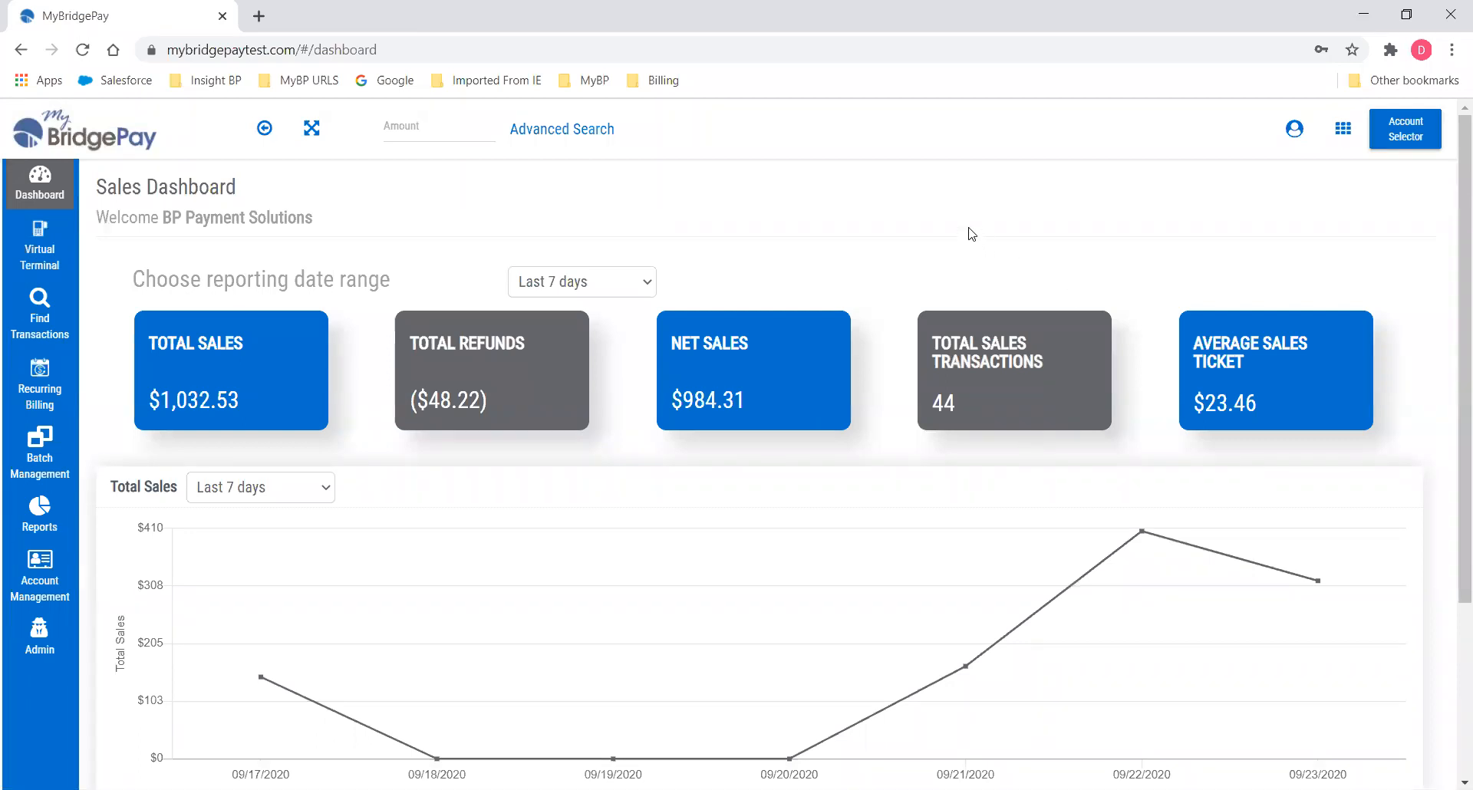
Open Account Management and show the reseller's Merchant Group list.
click(34, 566)
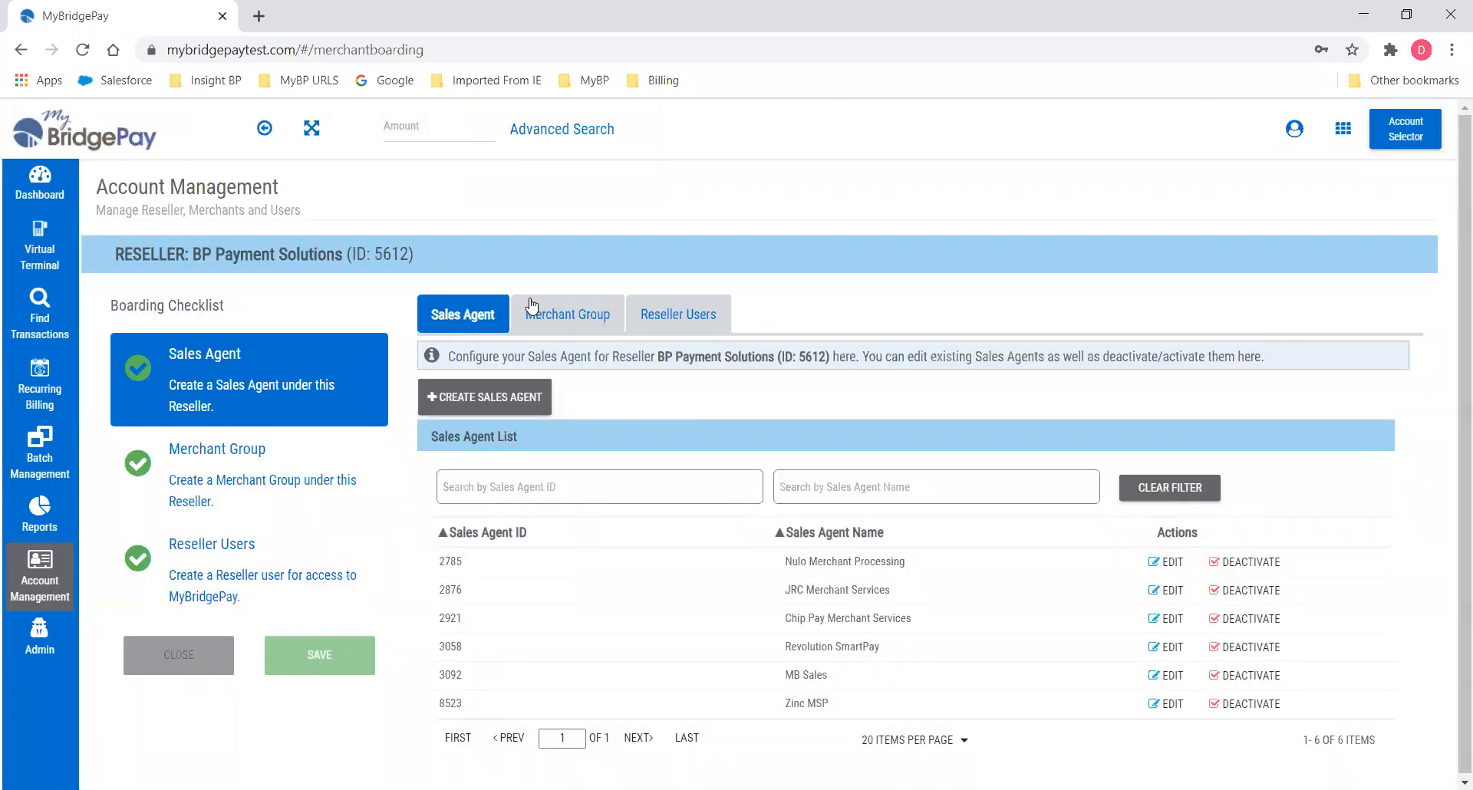
click(567, 319)
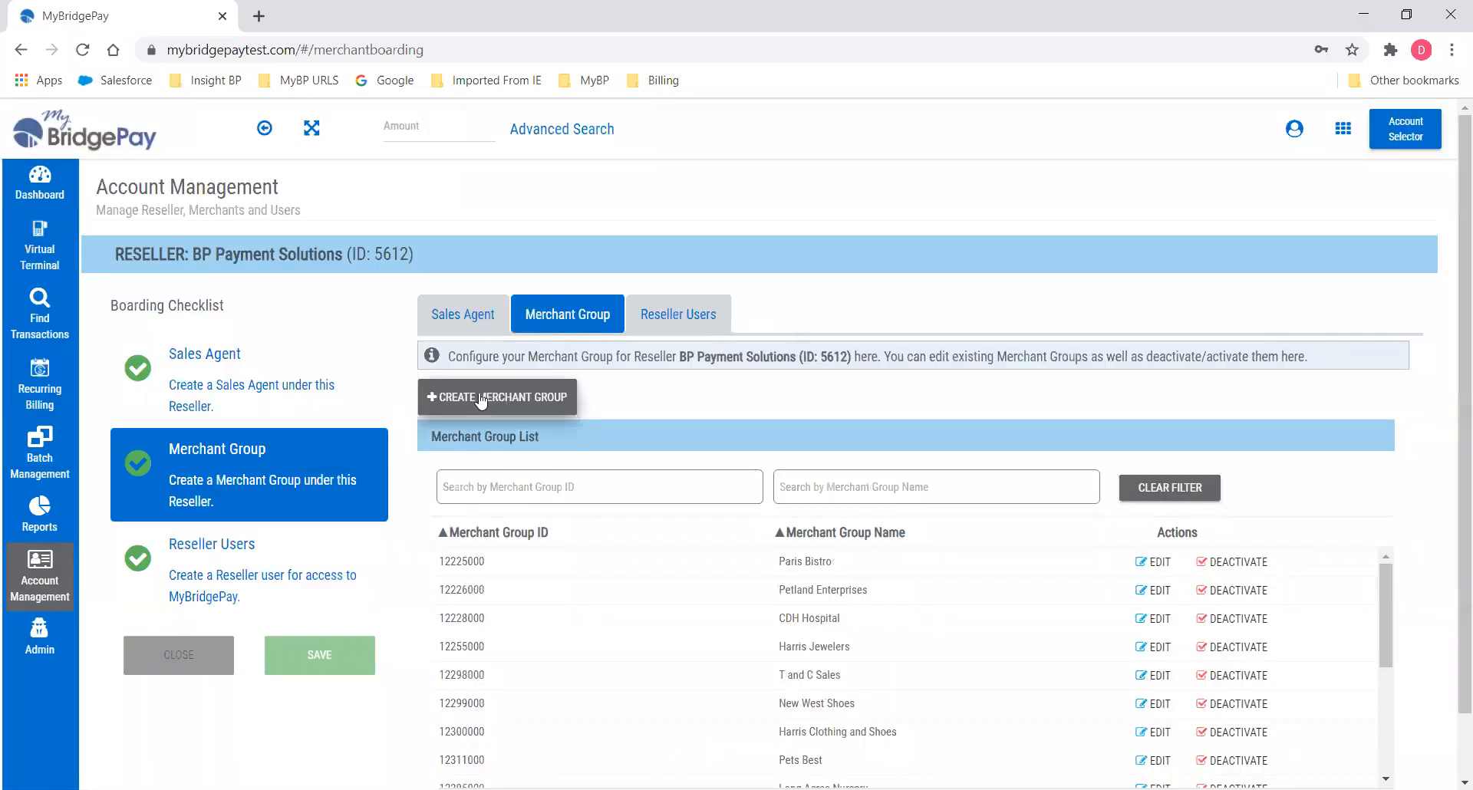
Create a new merchant group named 'Coaster Sales' with the contact's first and last name and street address.
click(481, 400)
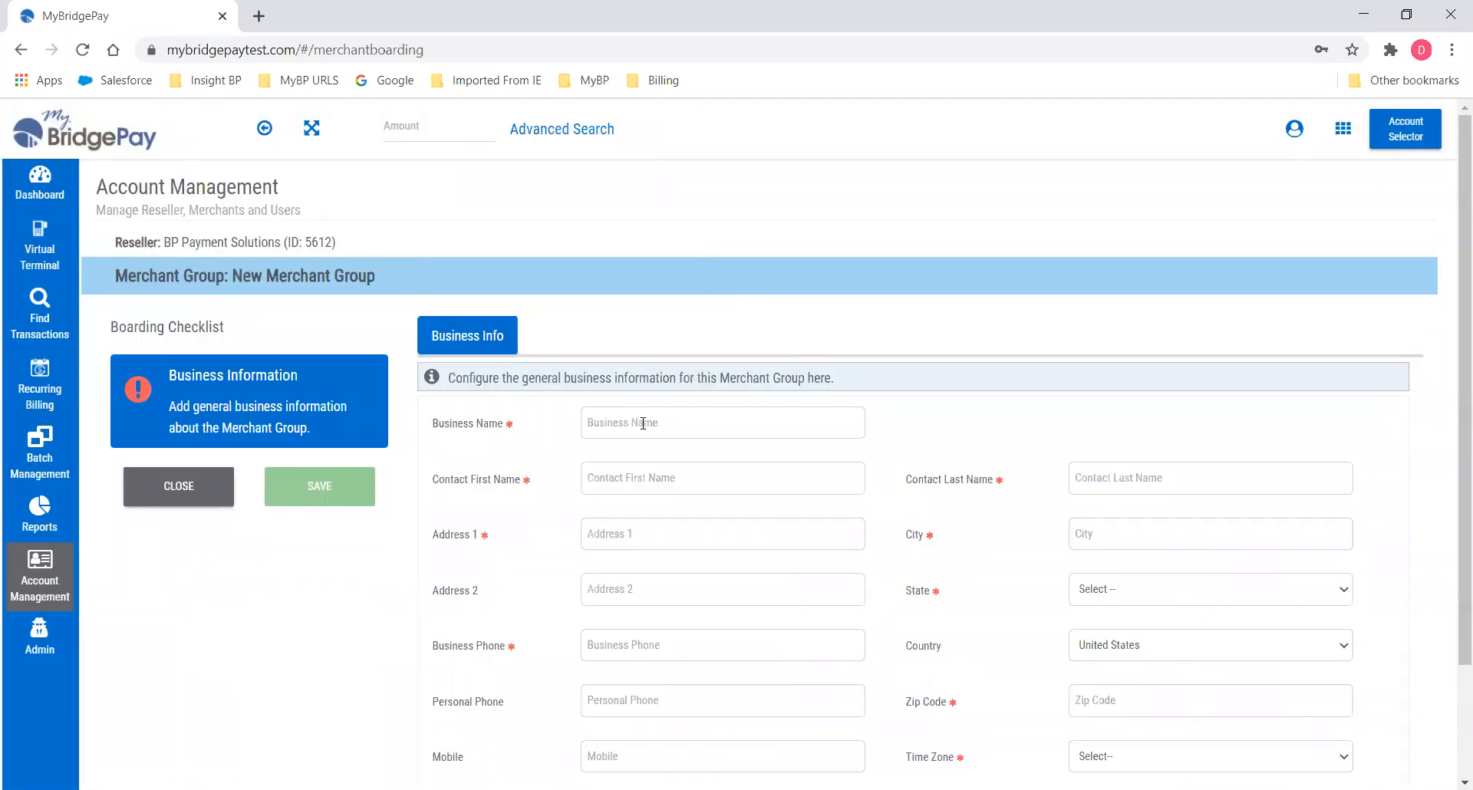
click(643, 423)
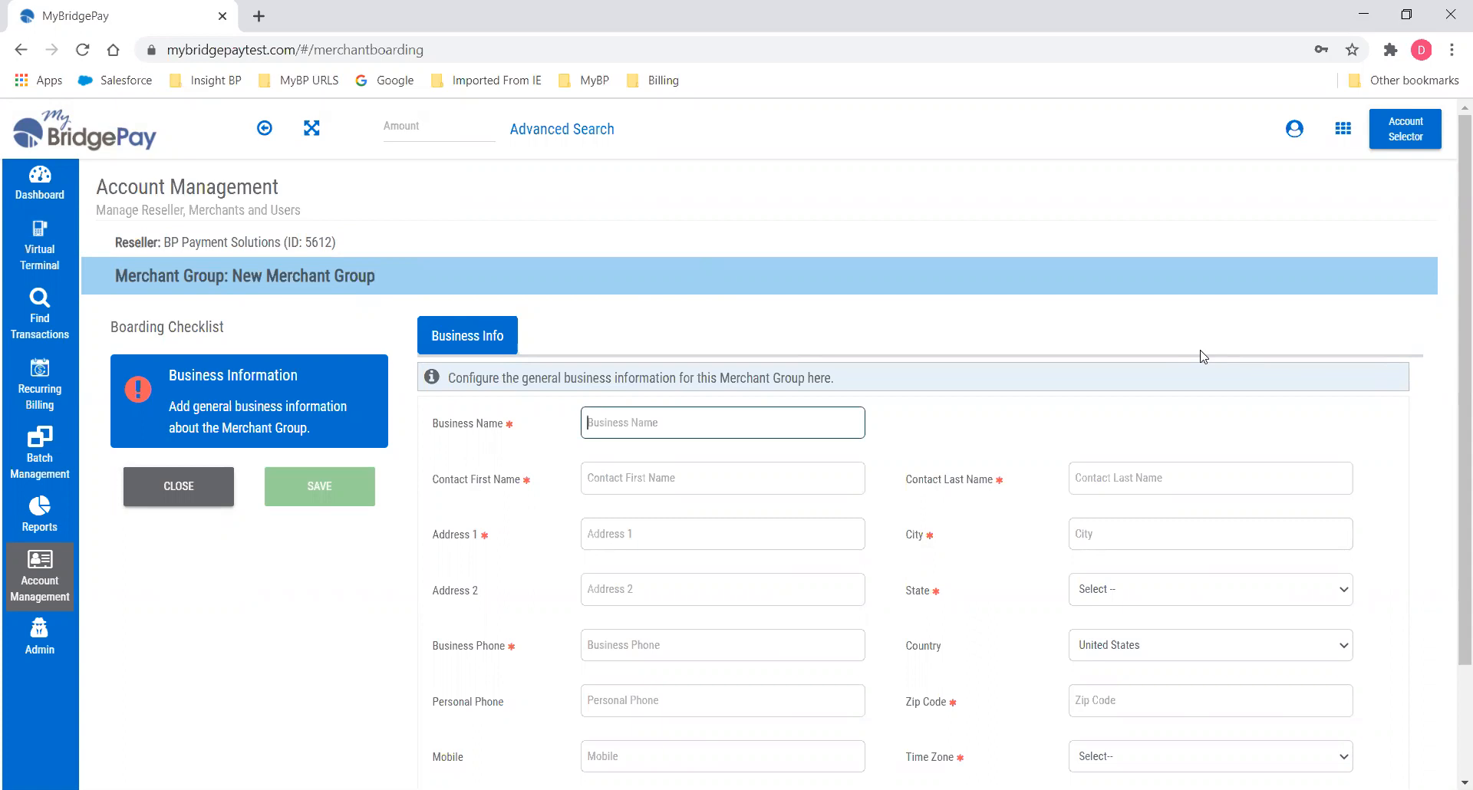
text(Coaster Sales)
key(Tab)
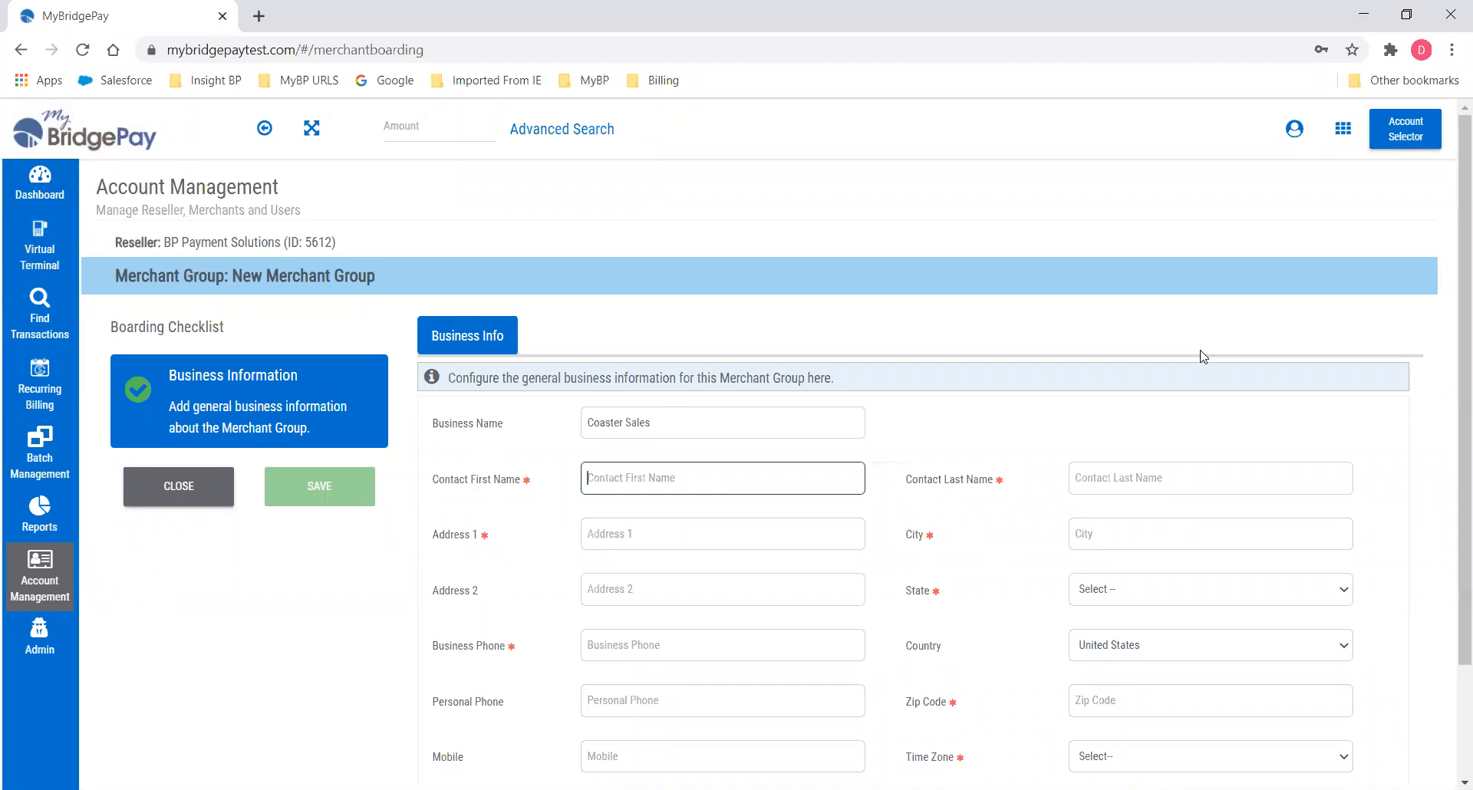
text(Jane)
key(Tab)
text(Smith)
key(Tab)
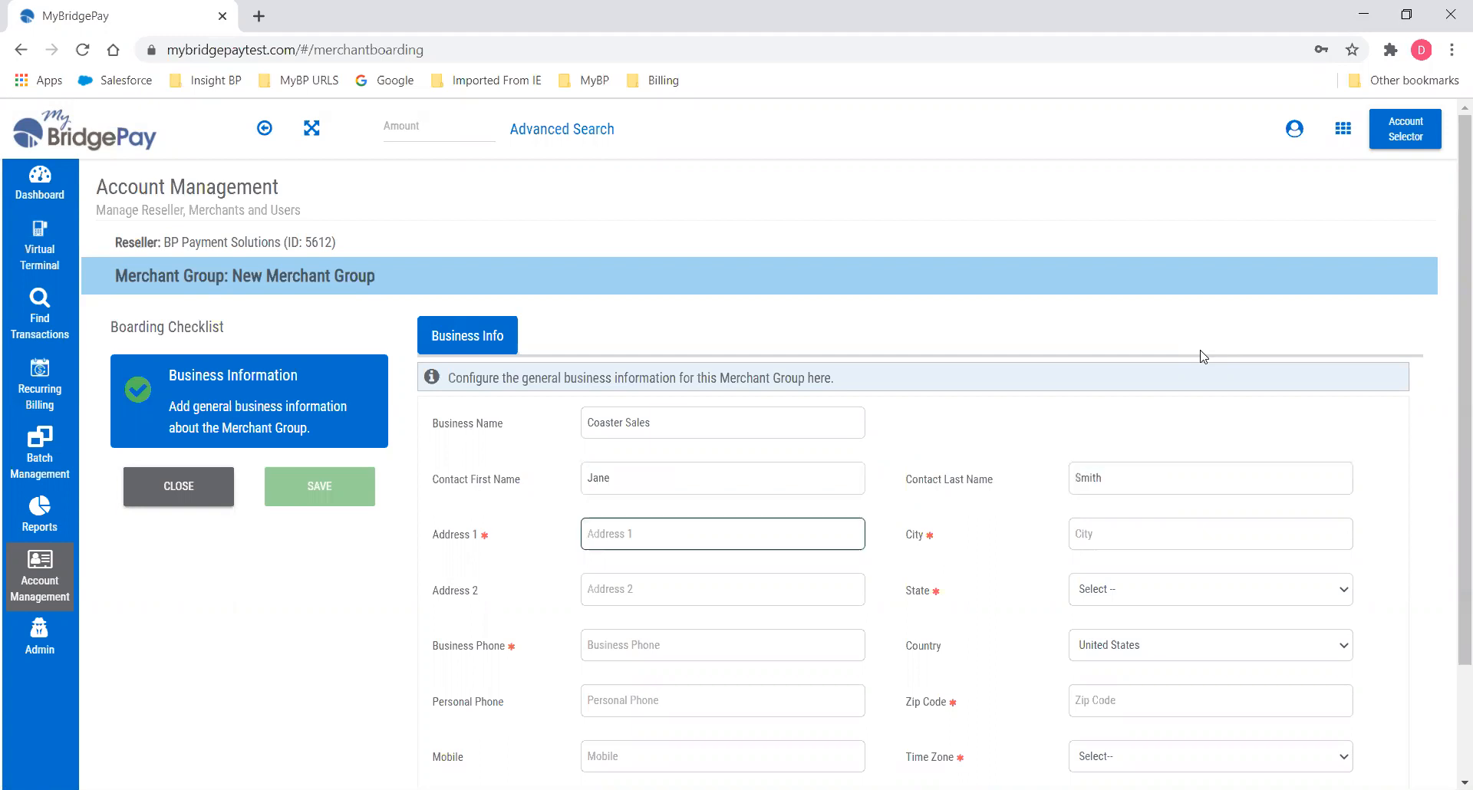
text(123 Main St)
Enter the group's business phone number and the contact's e-mail address.
key(Tab)
key(Tab)
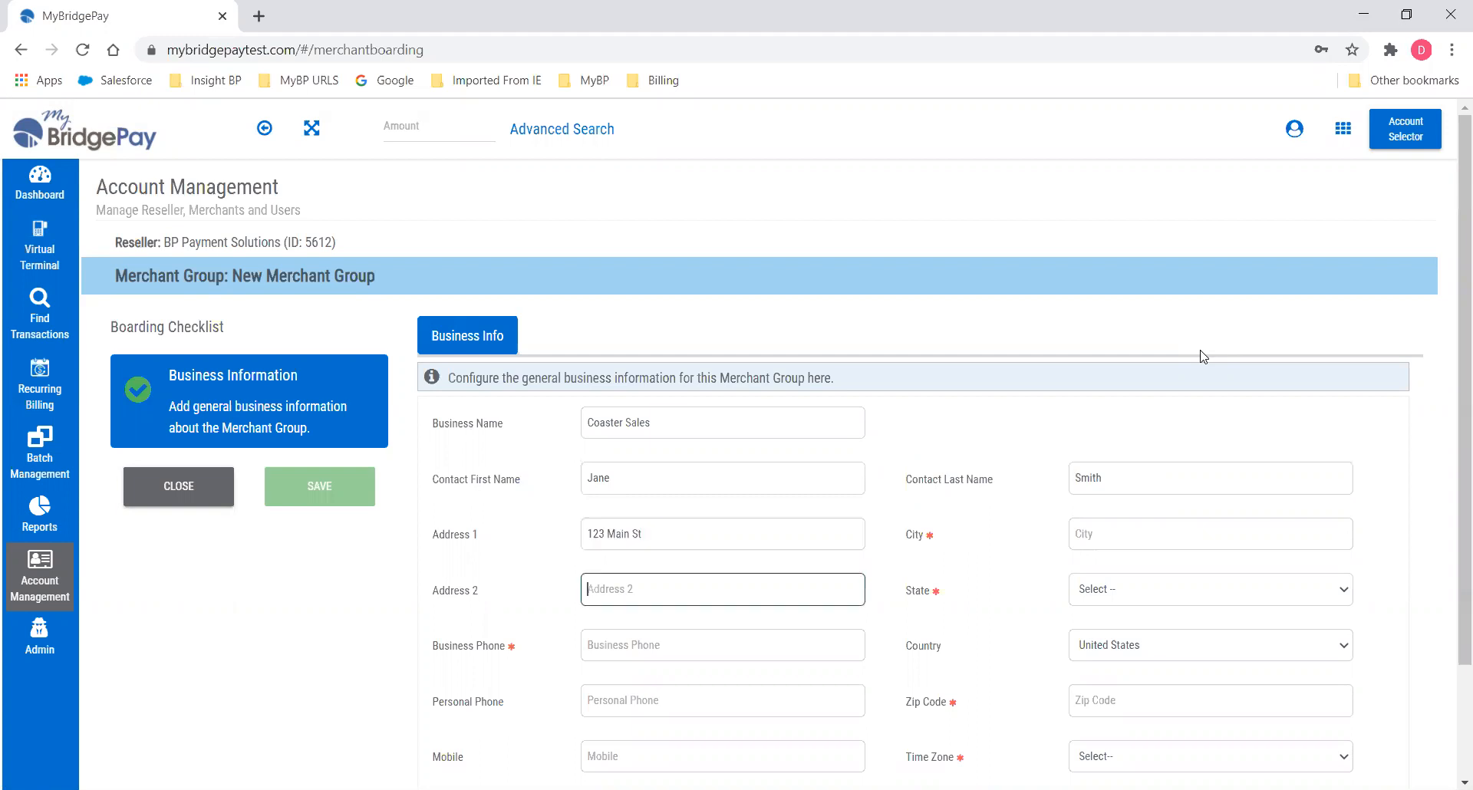
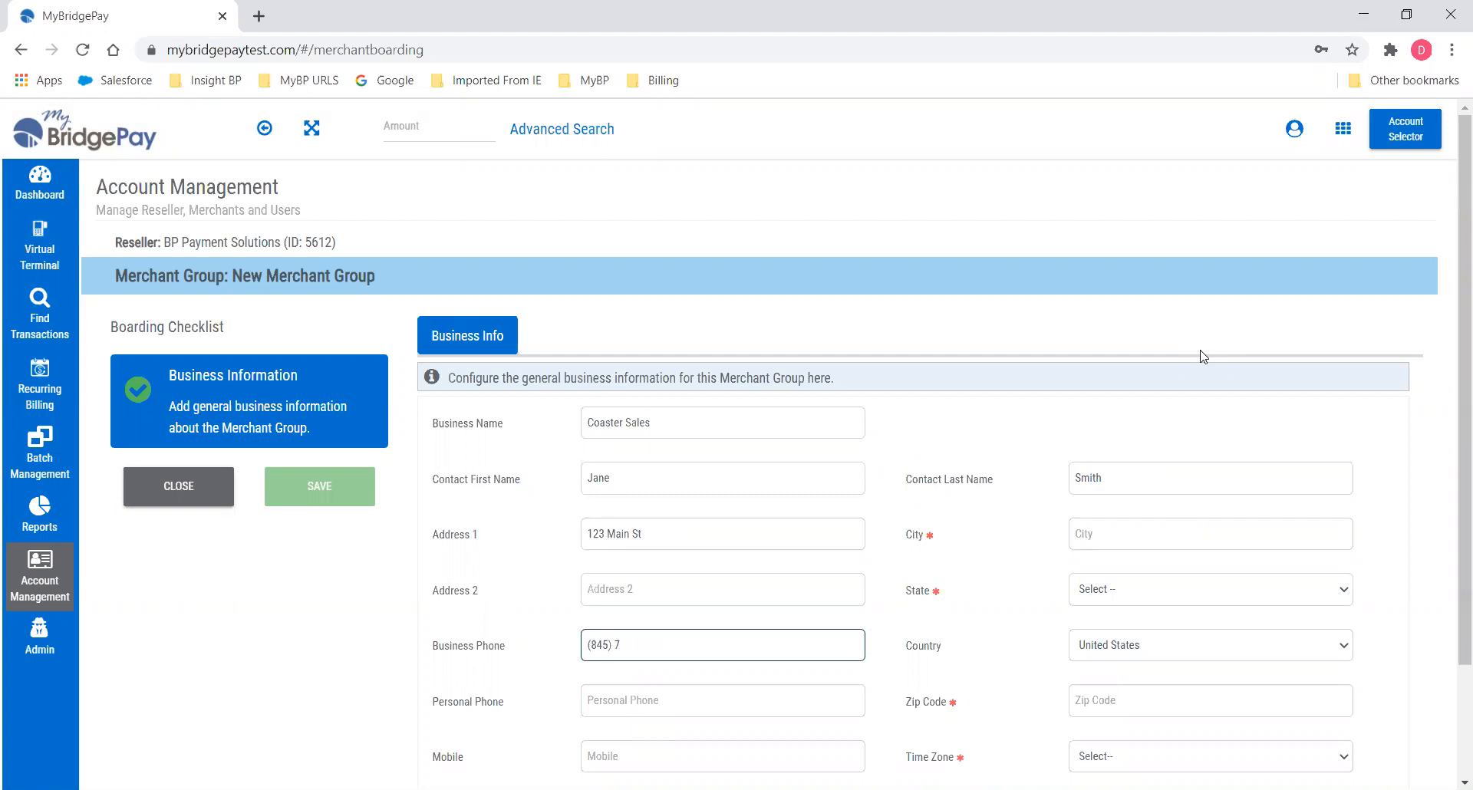
key(Tab)
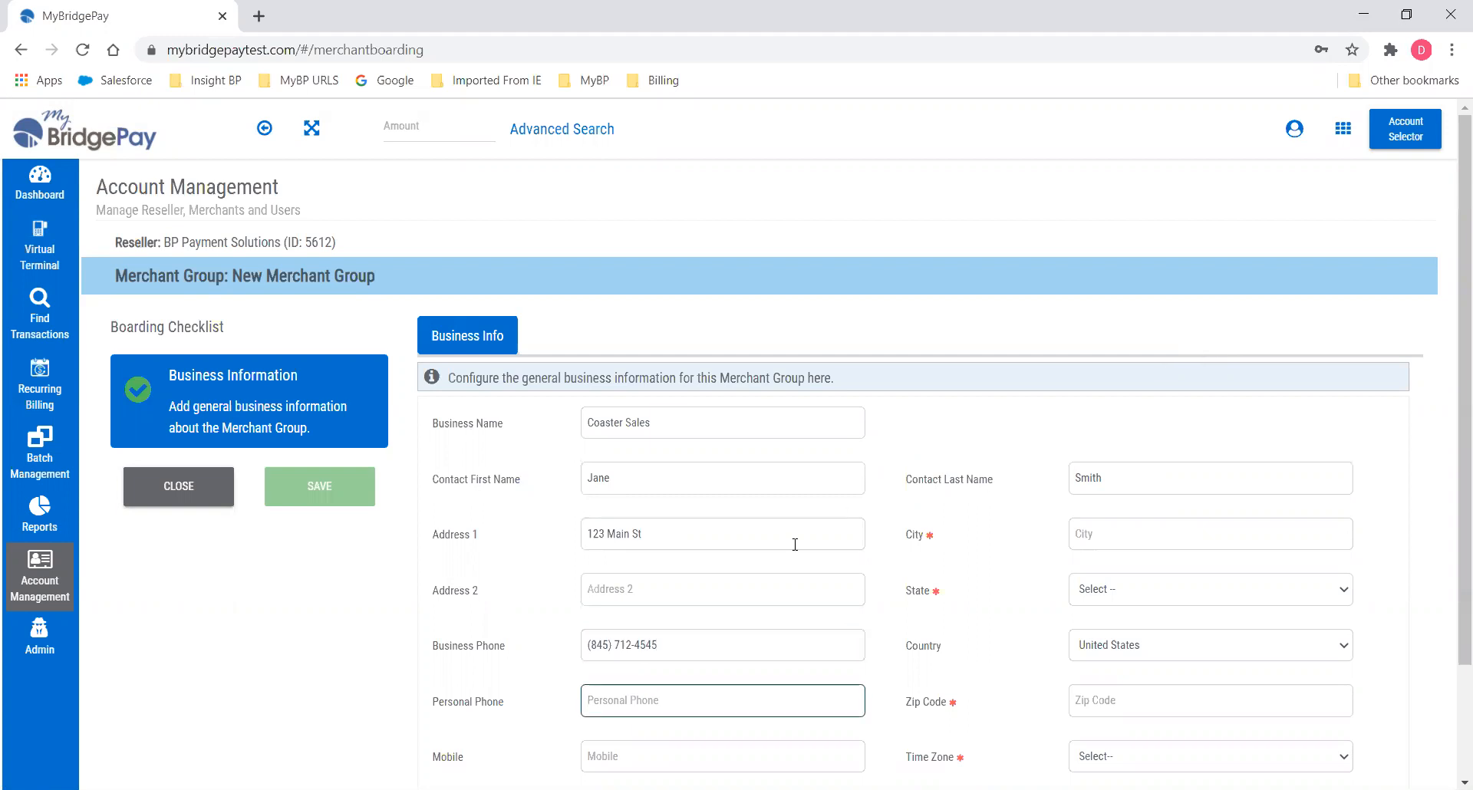
scroll(795, 546, down, 1)
key(Tab)
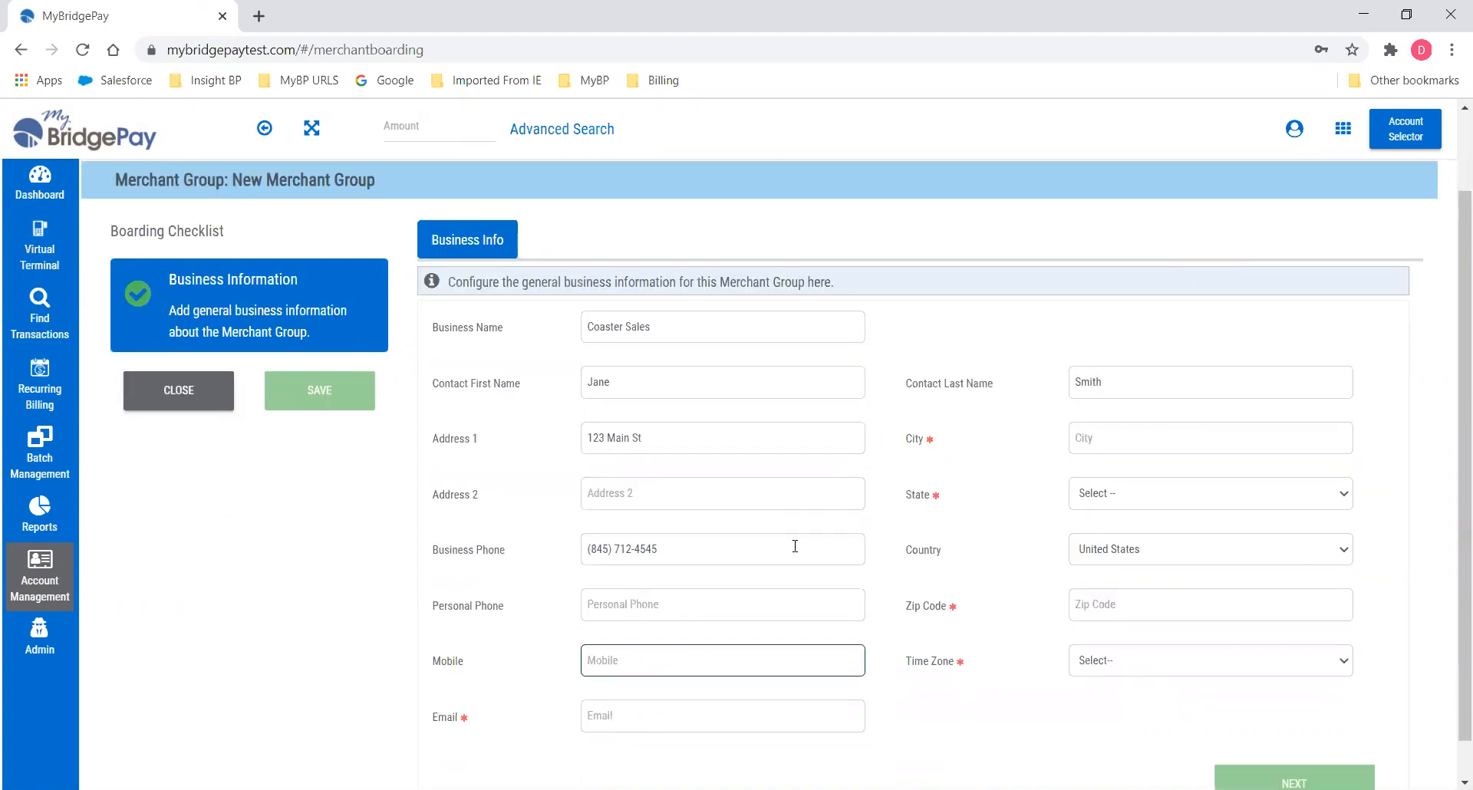
key(Tab)
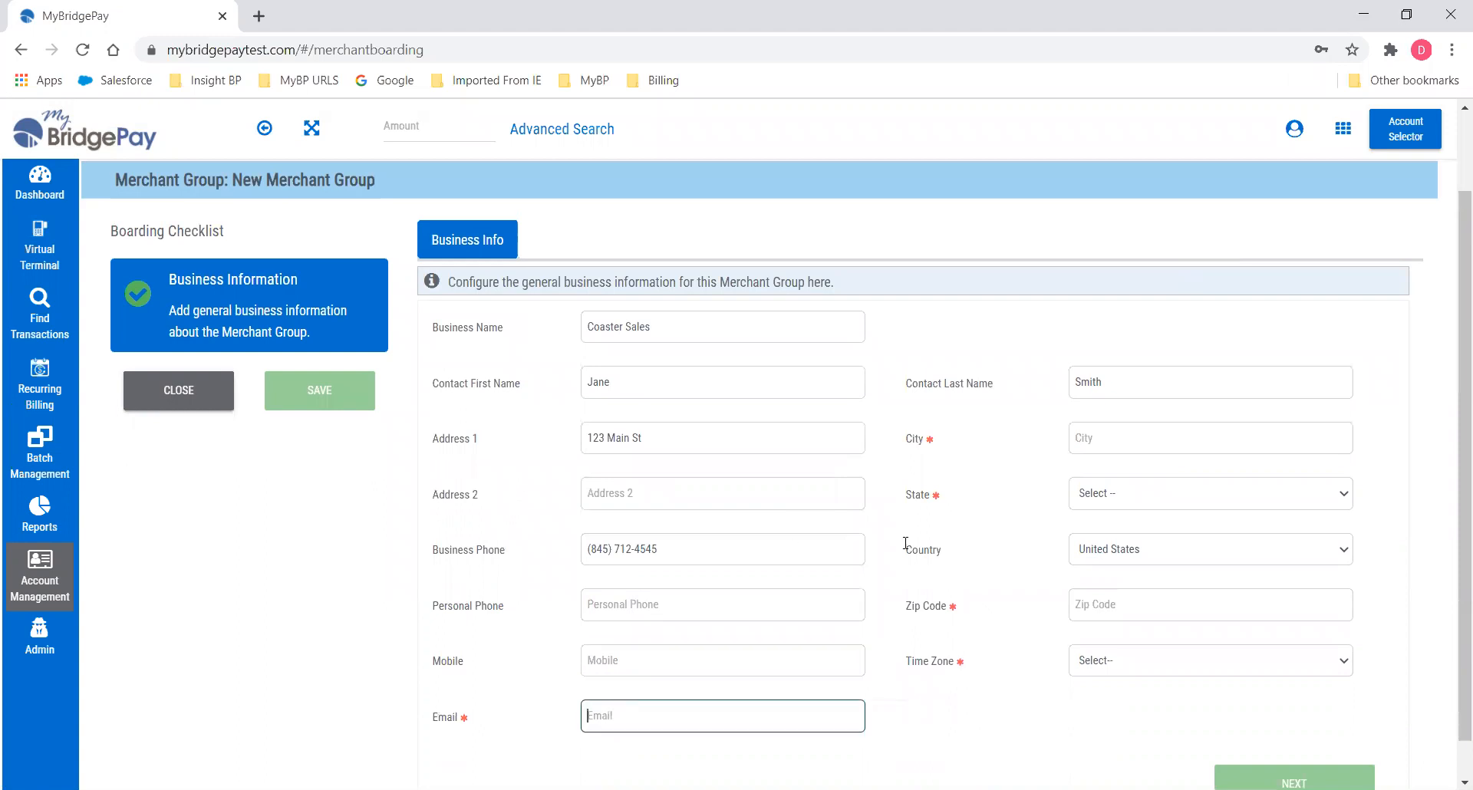
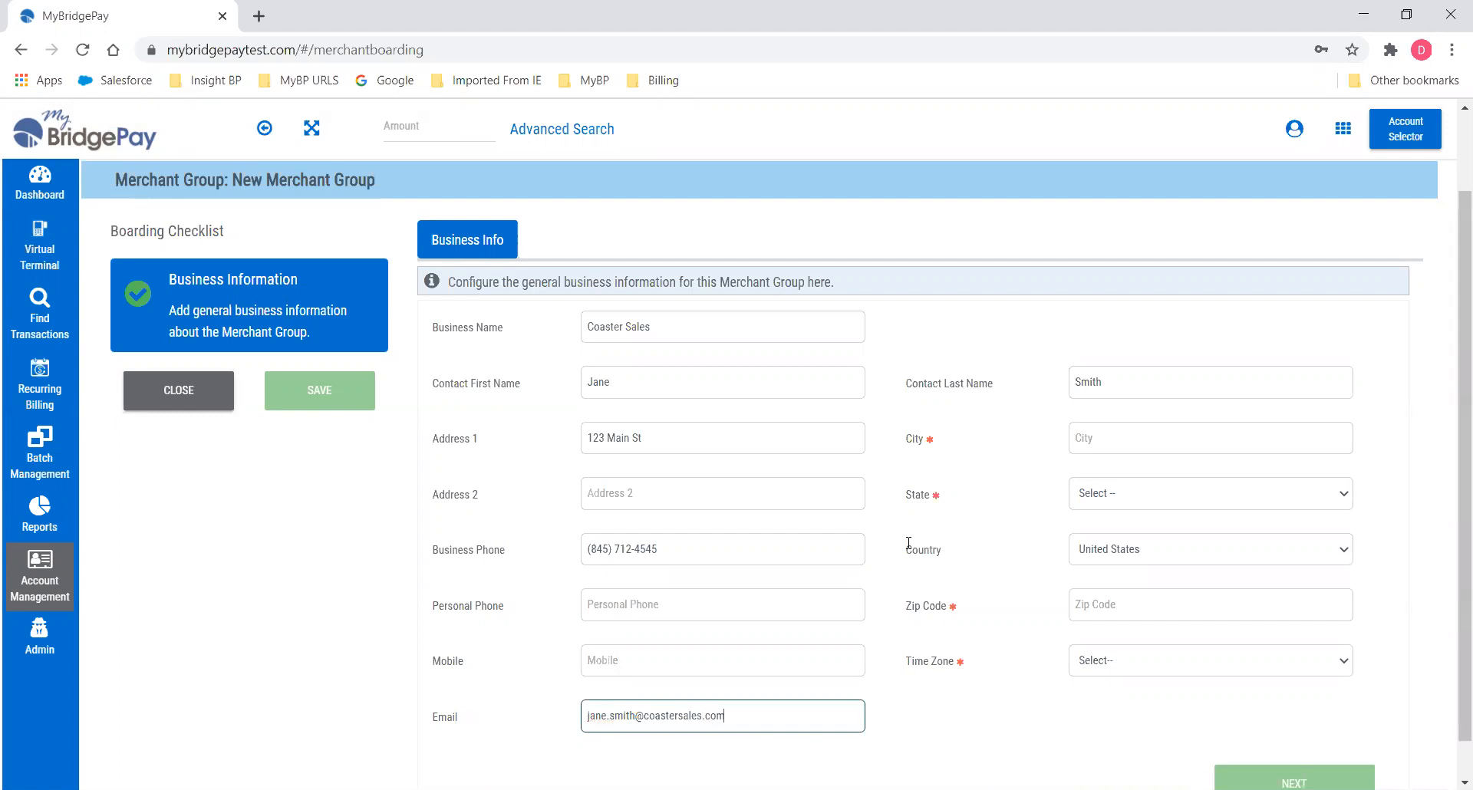
Set the city to Antioch and the state to Illinois, and enter the zip code.
key(Tab)
text(A)
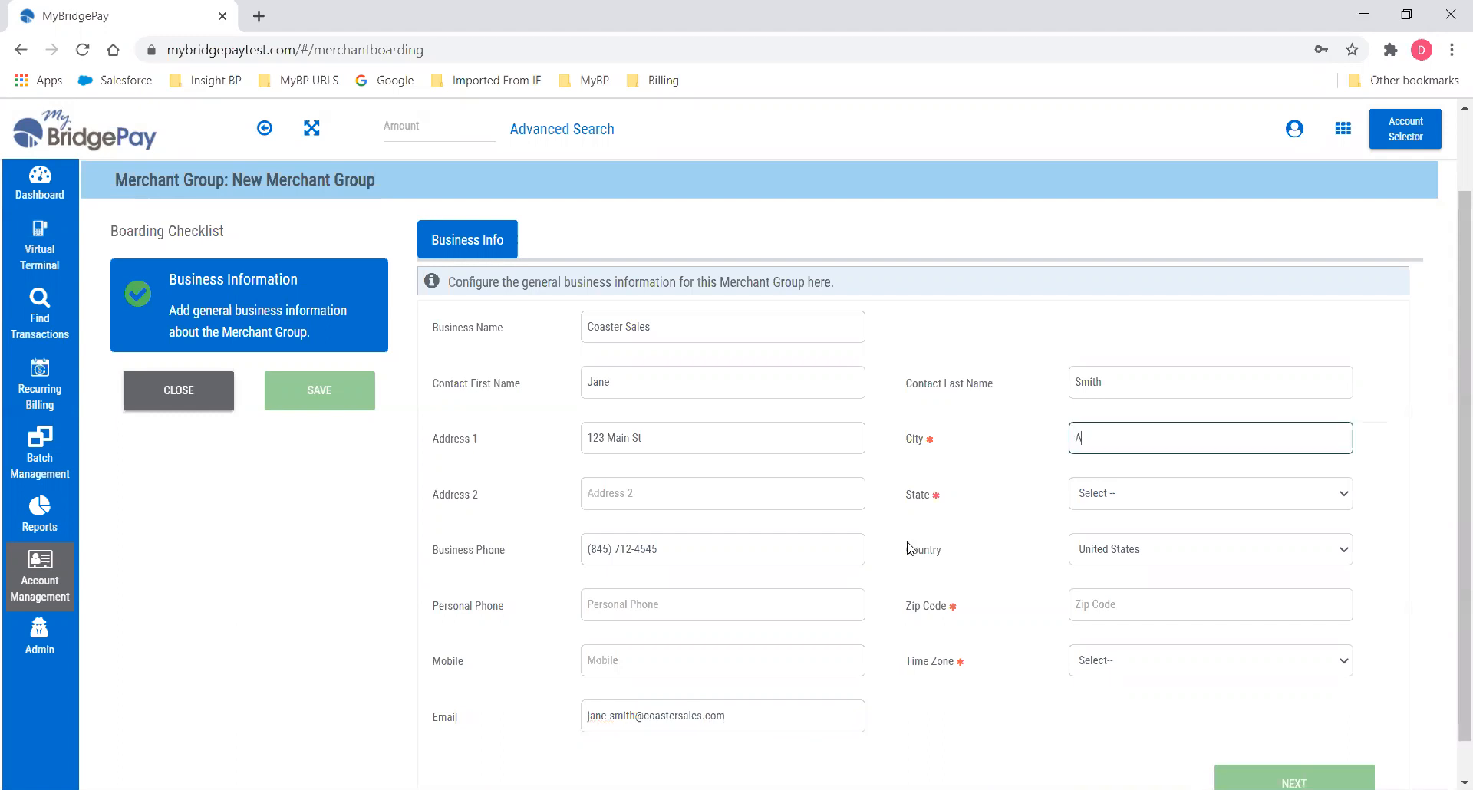
text(ntioch)
key(Tab)
text(IowaIllinois)
key(Tab)
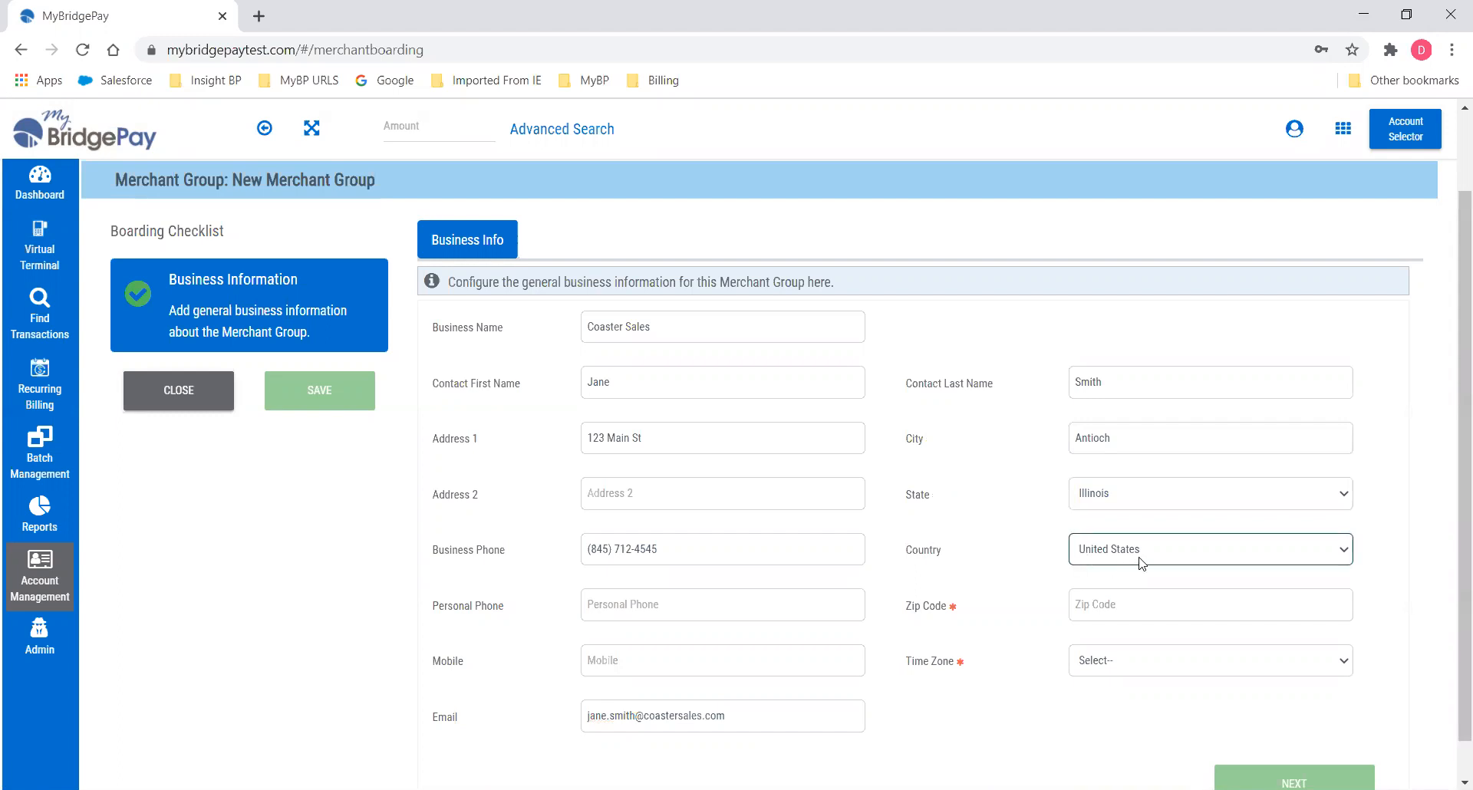
click(1166, 614)
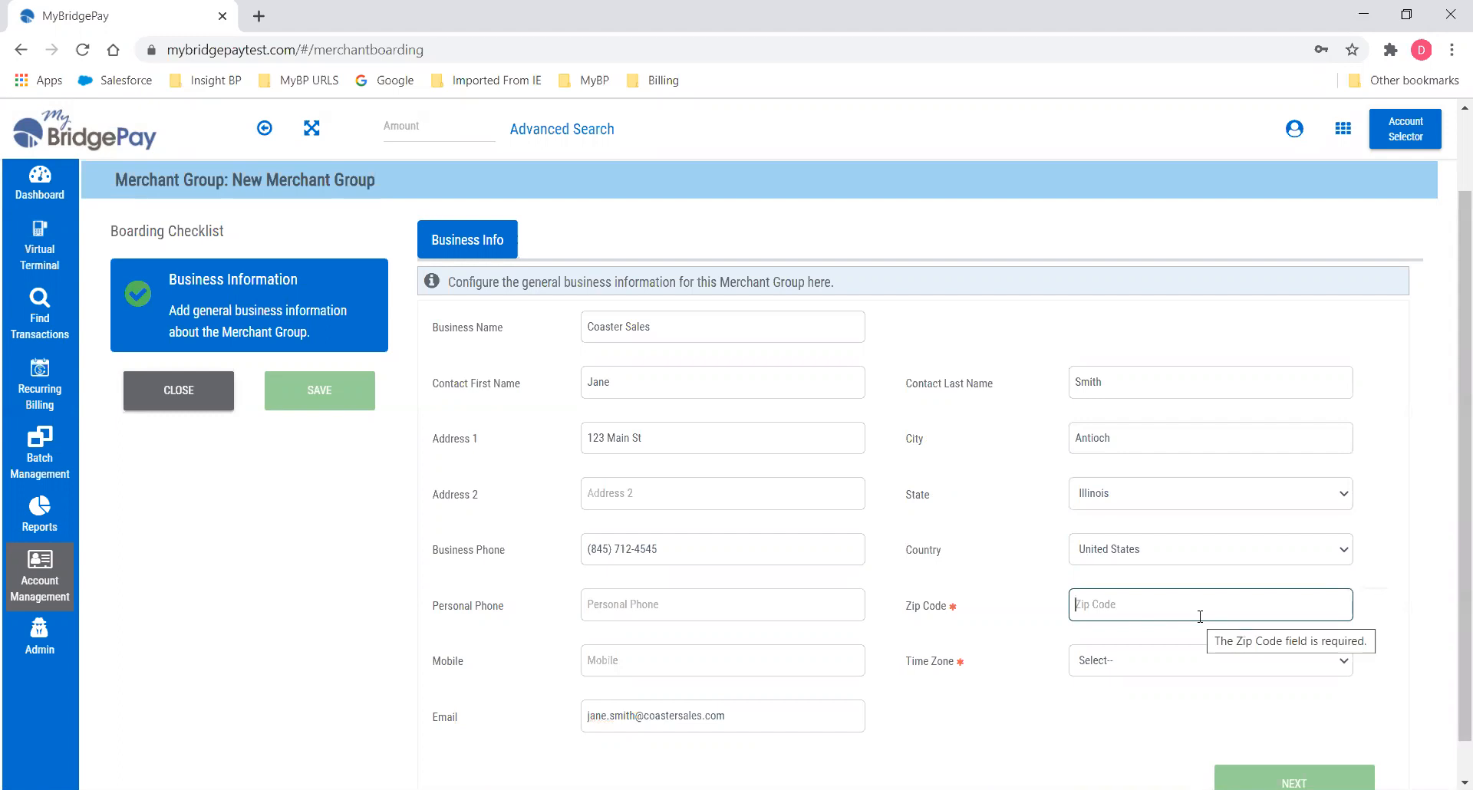
text(60002)
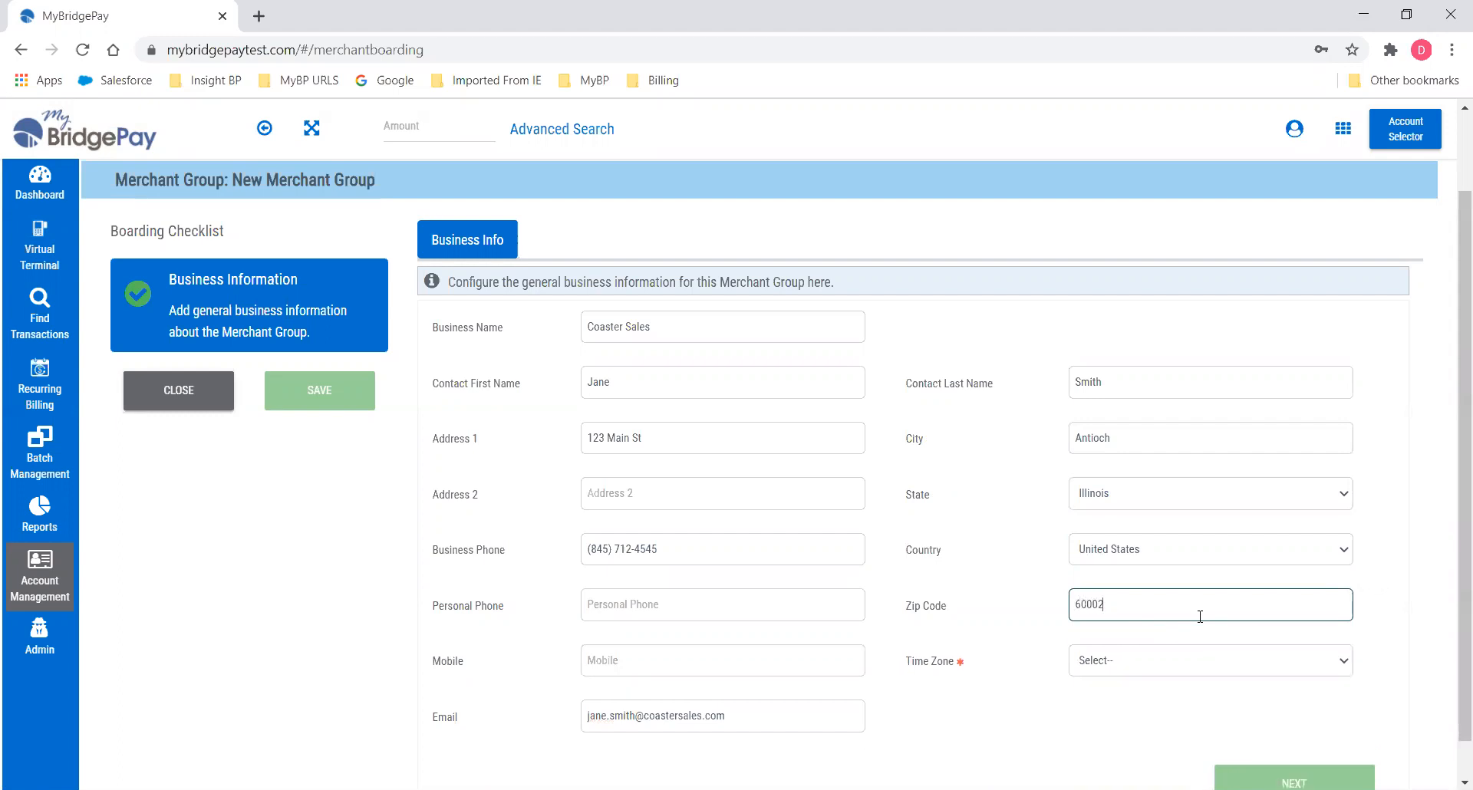
Choose the Central time zone and continue to the User Details step.
key(Tab)
click(1346, 664)
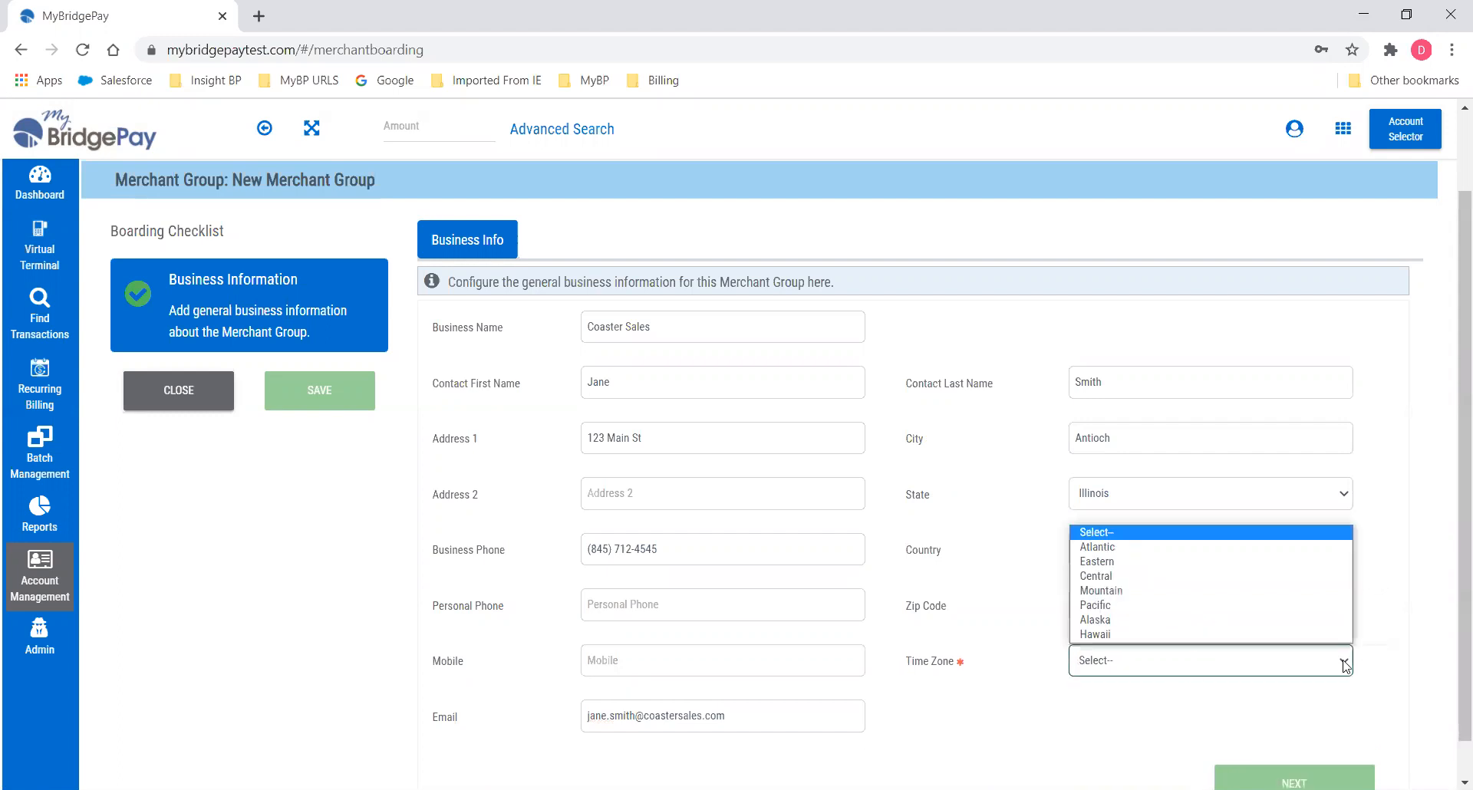
click(1173, 575)
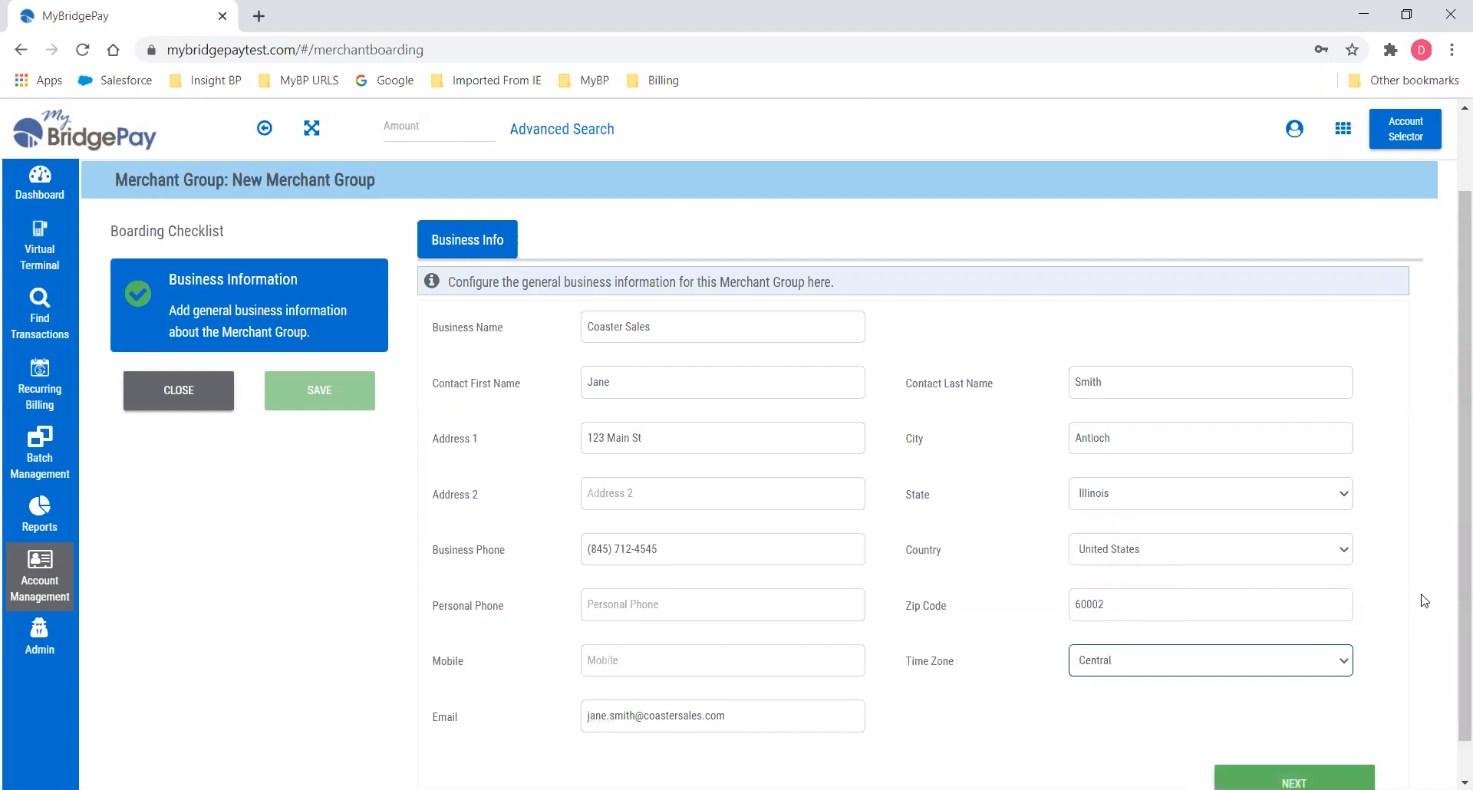
scroll(1452, 668, down, 1)
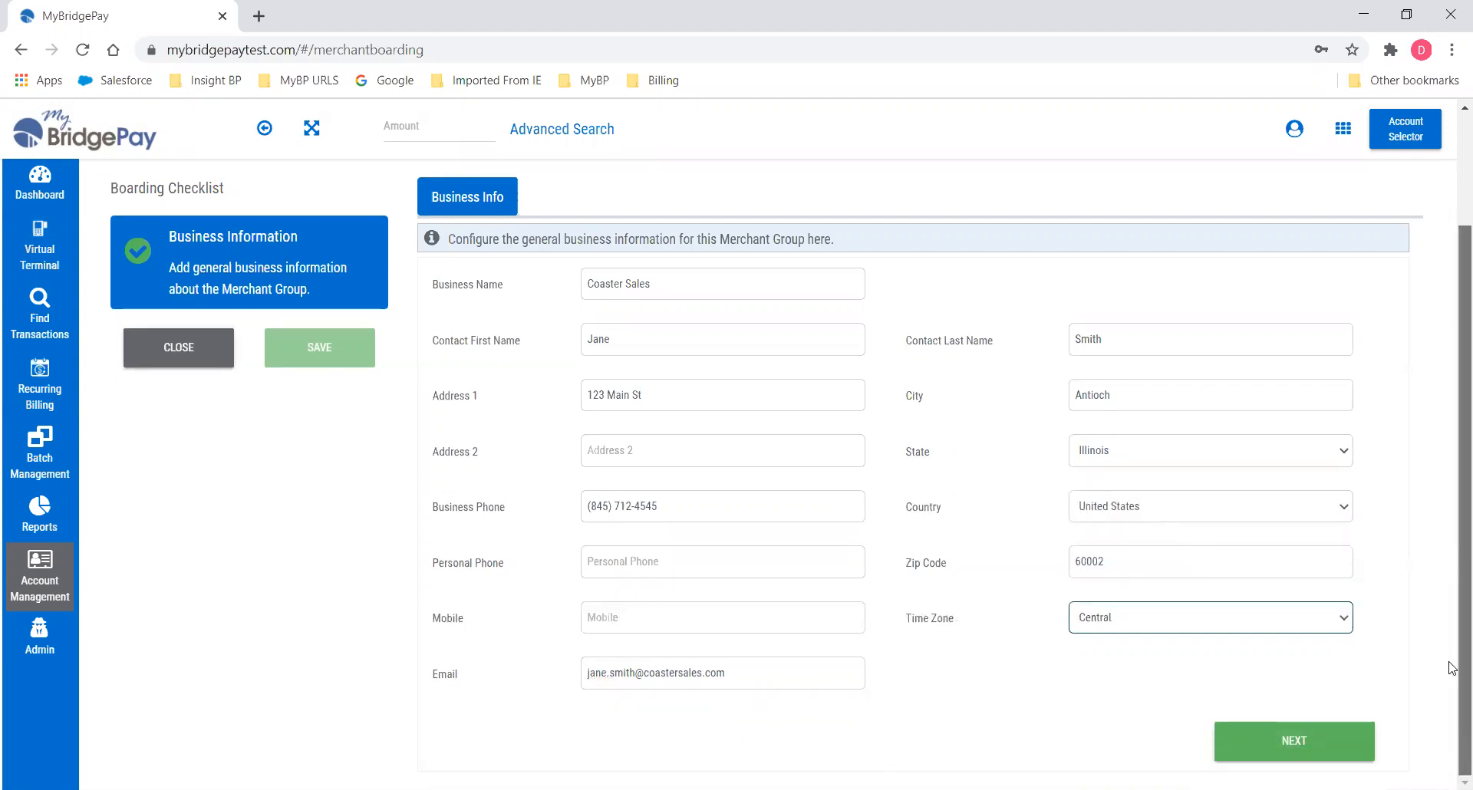
click(1294, 743)
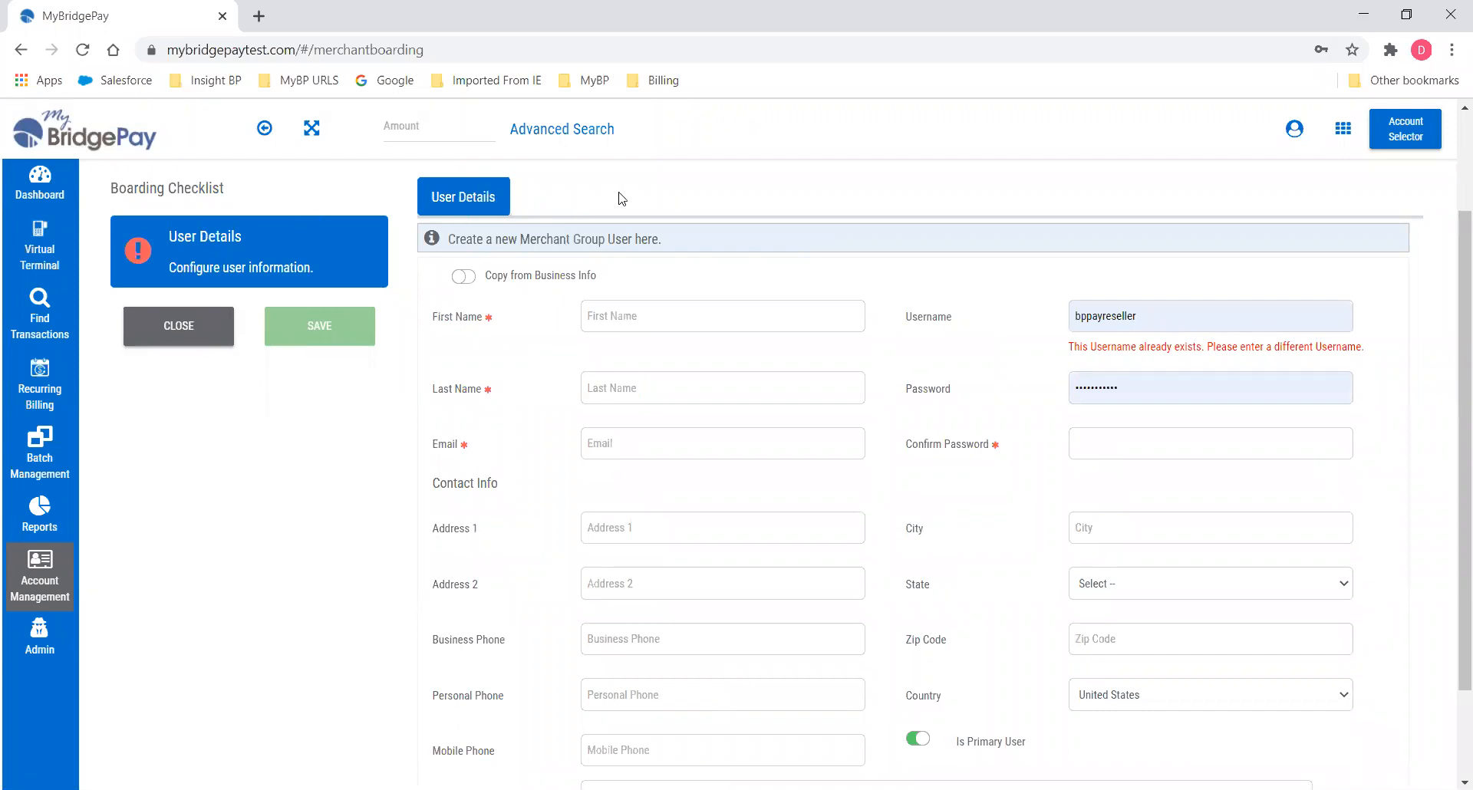
Copy the business info into the merchant group user's details.
drag(666, 239, 442, 237)
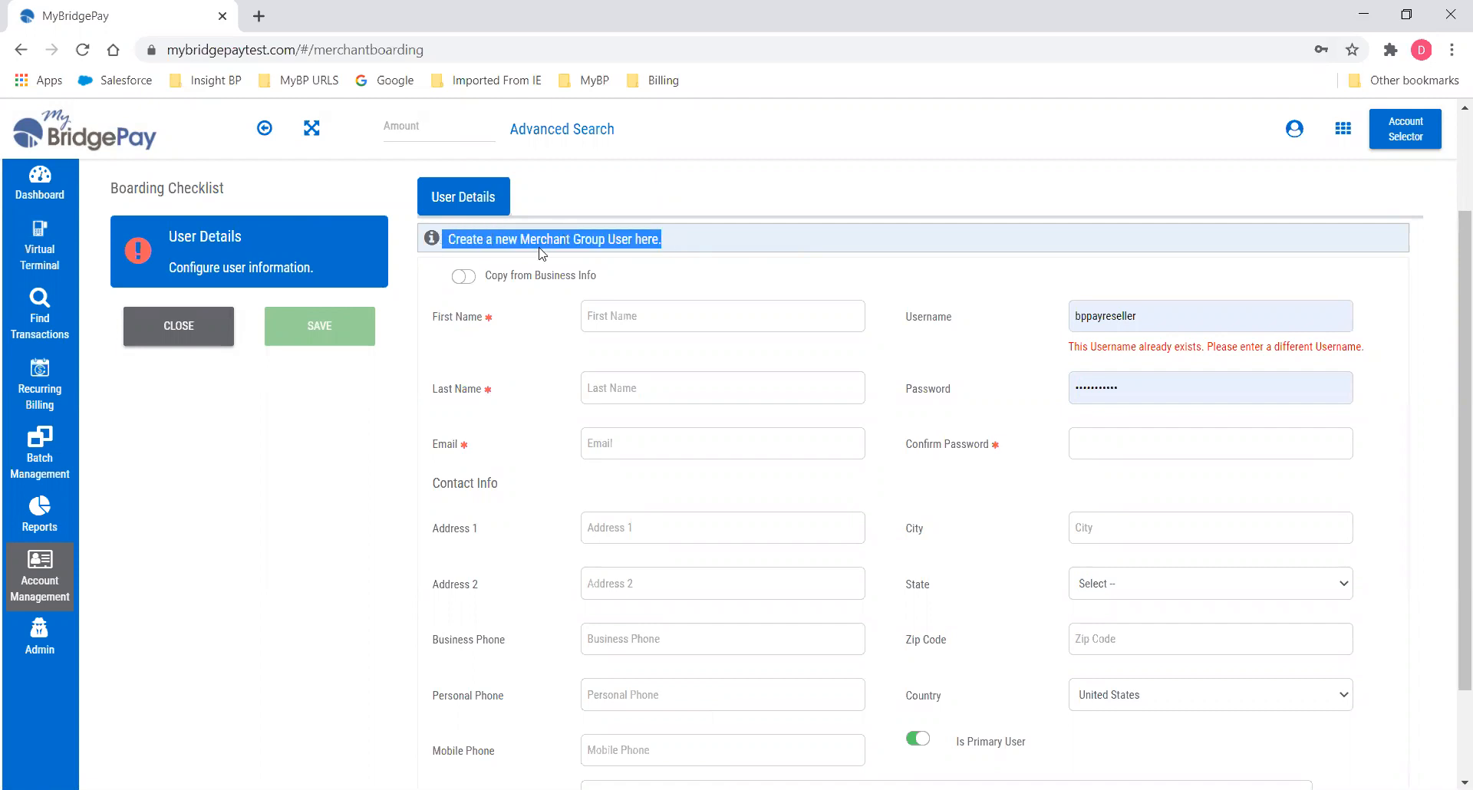
click(648, 278)
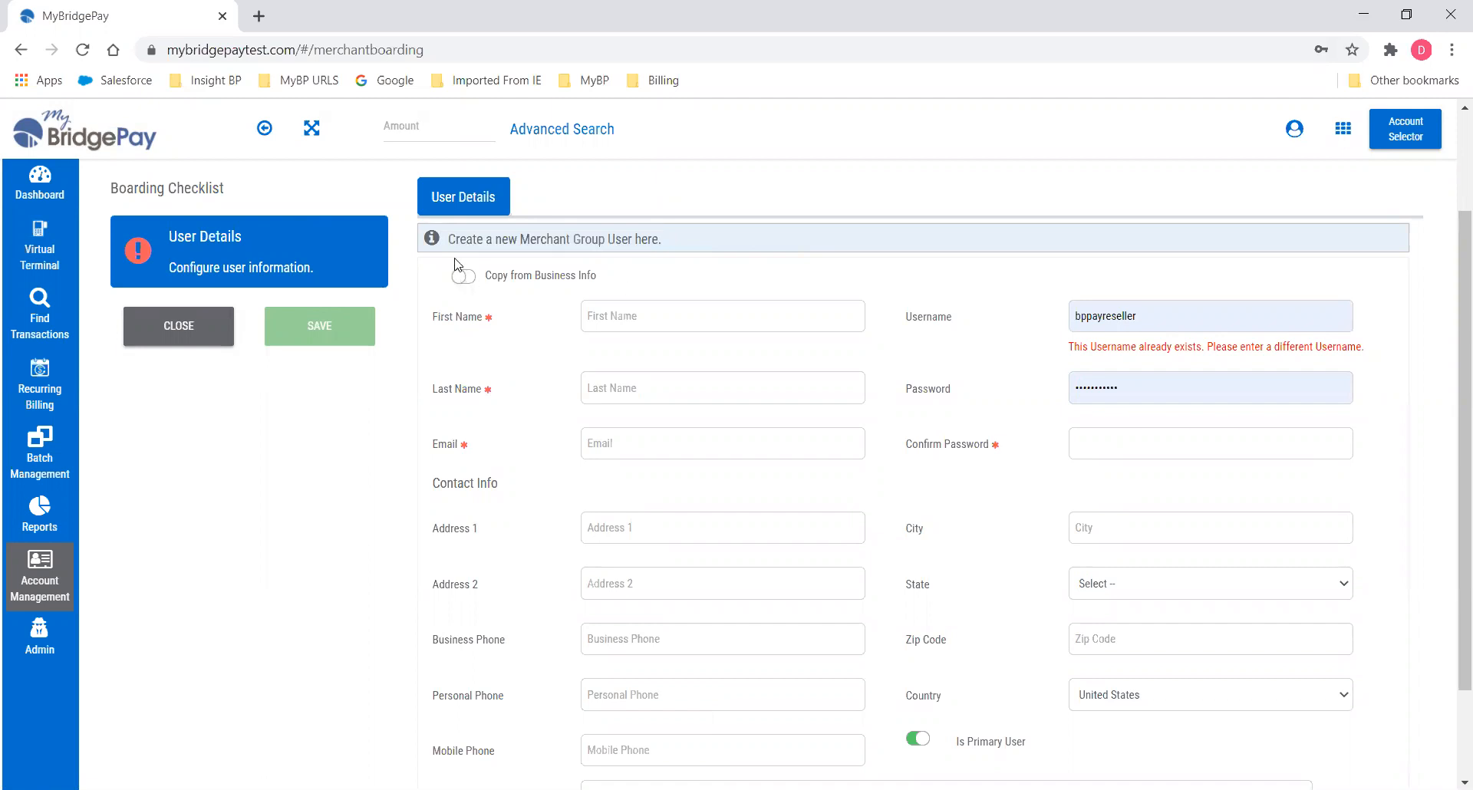
click(460, 278)
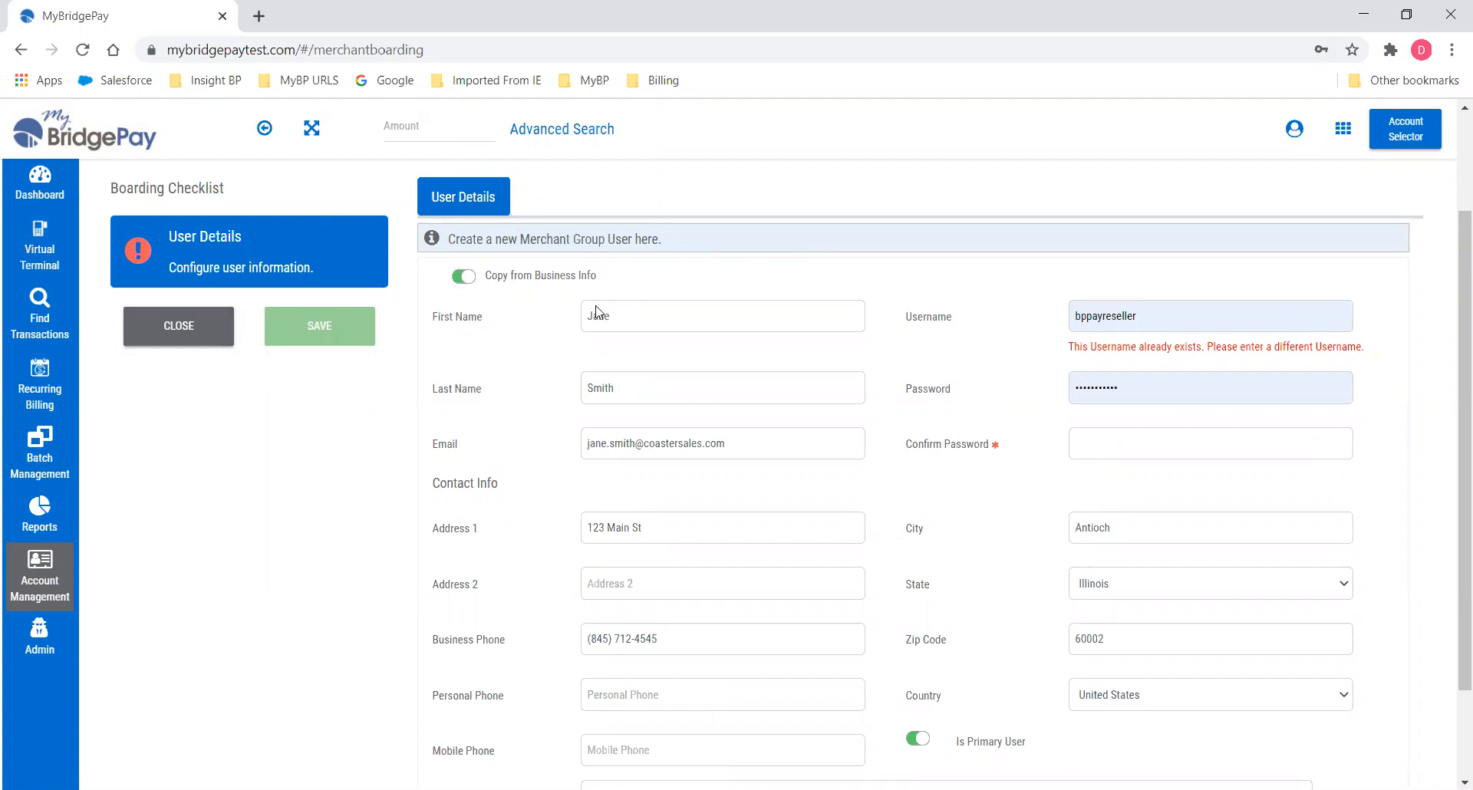
Change the username to 'coastersales' and enter a password with matching confirmation.
double_click(1069, 319)
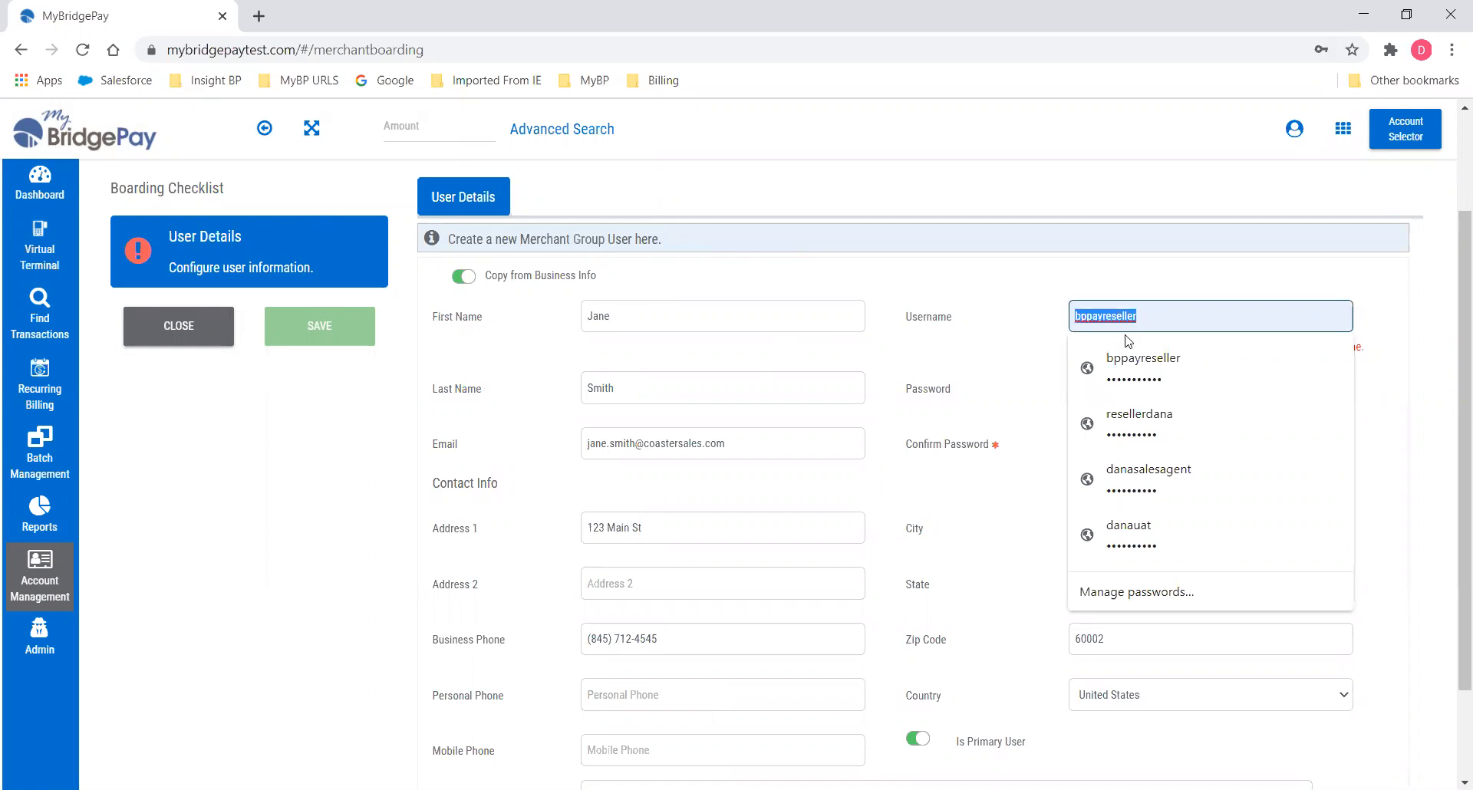
text(coastersales)
key(Tab)
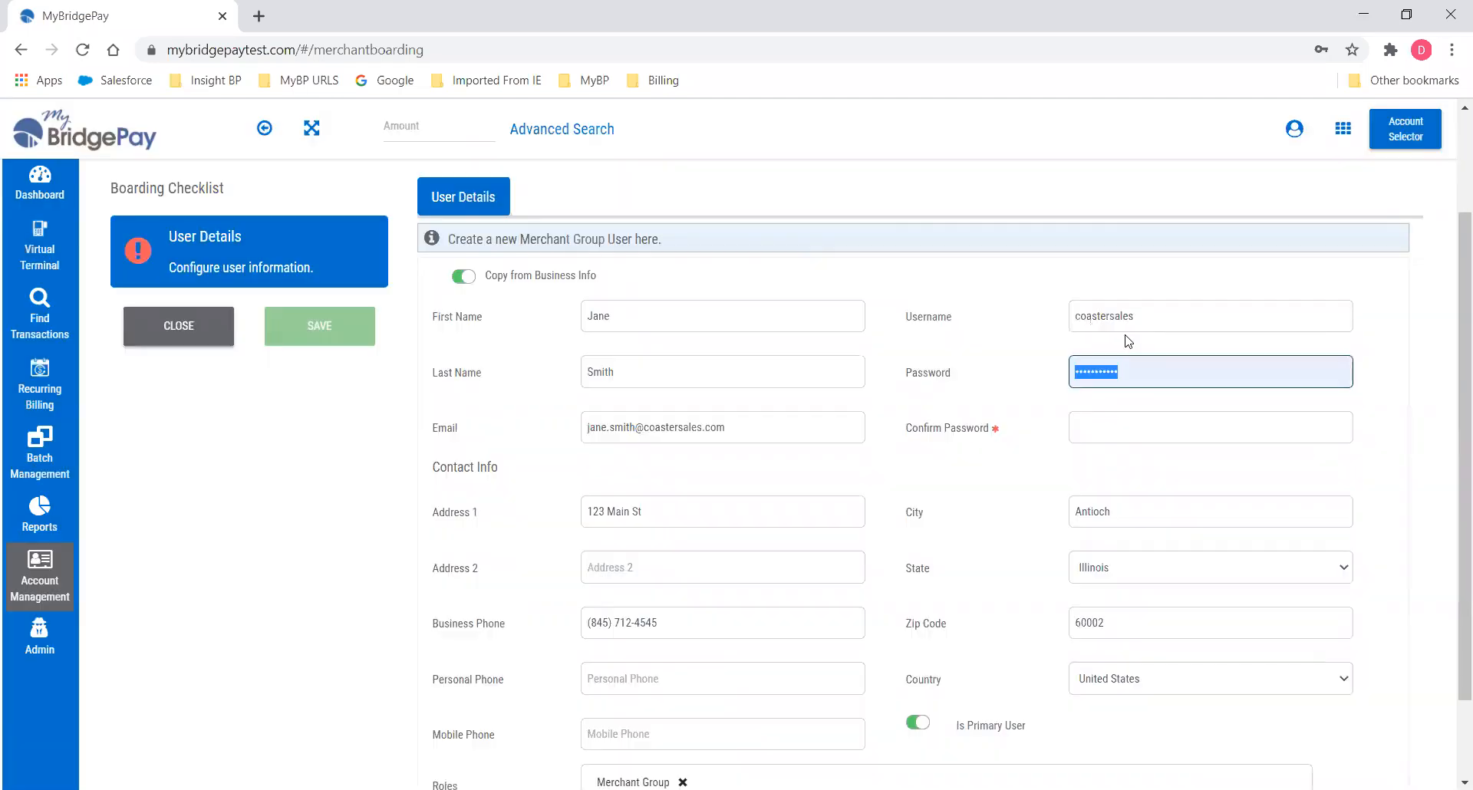
text(•••••••)
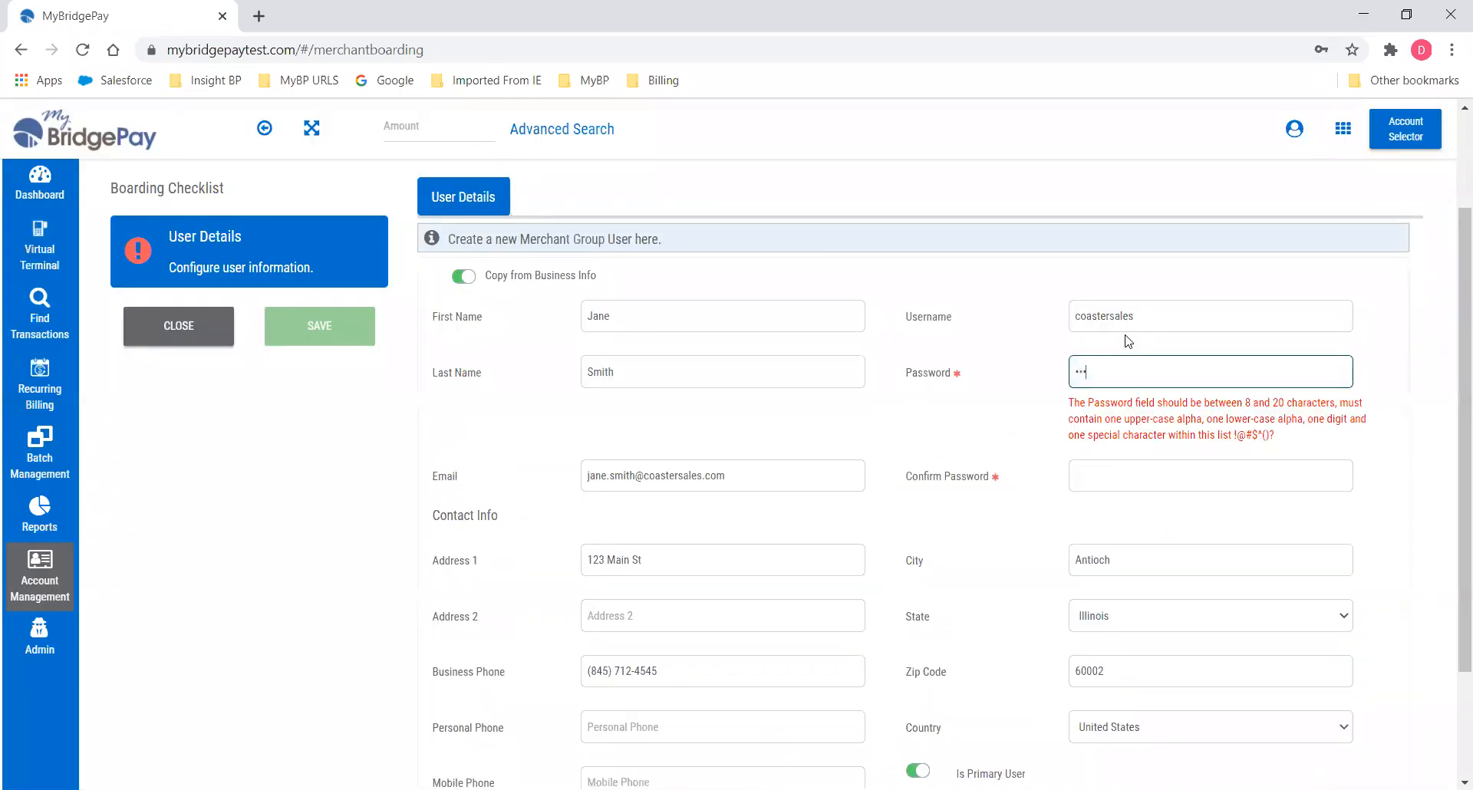
text(••••)
key(Tab)
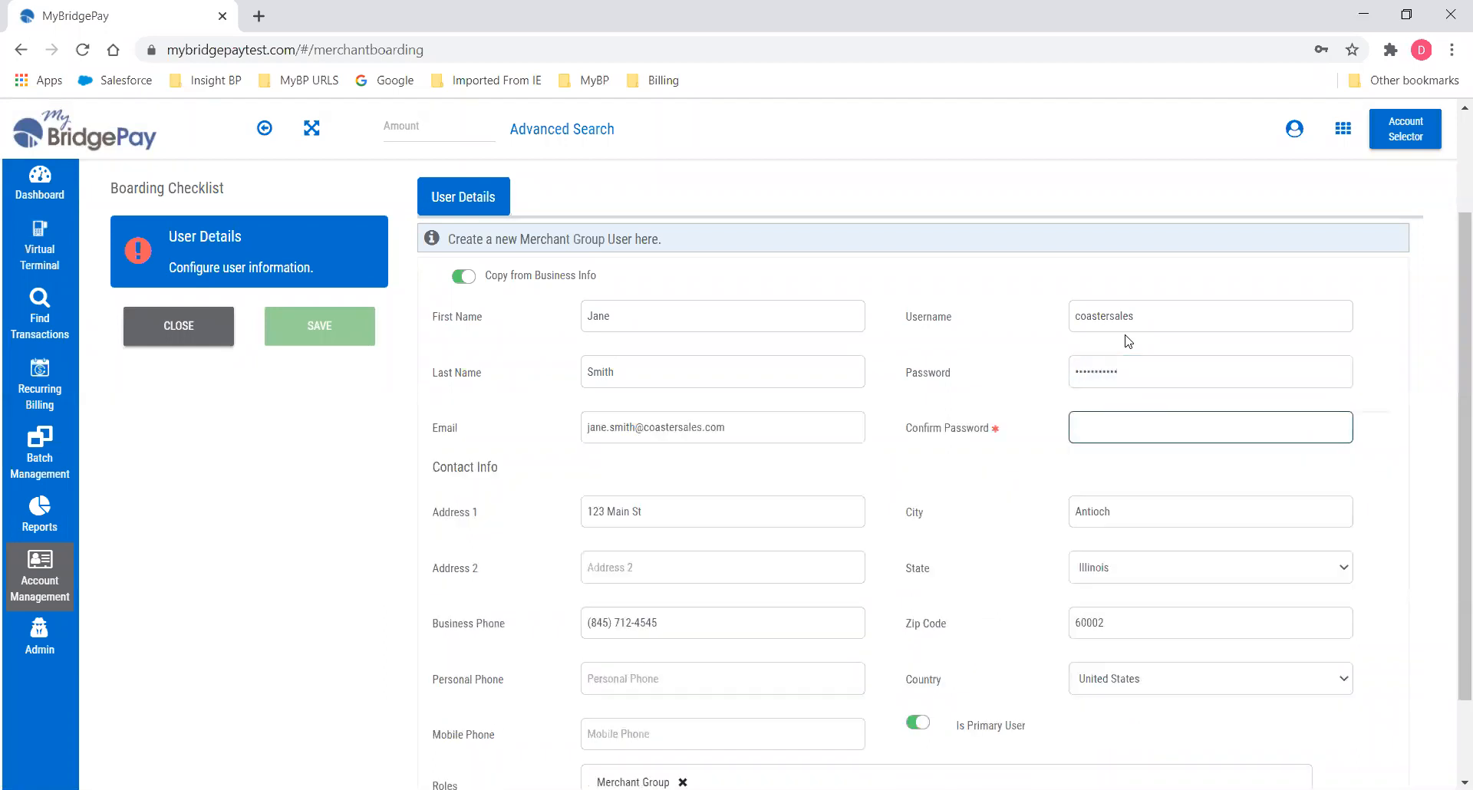
text(•••••••••••)
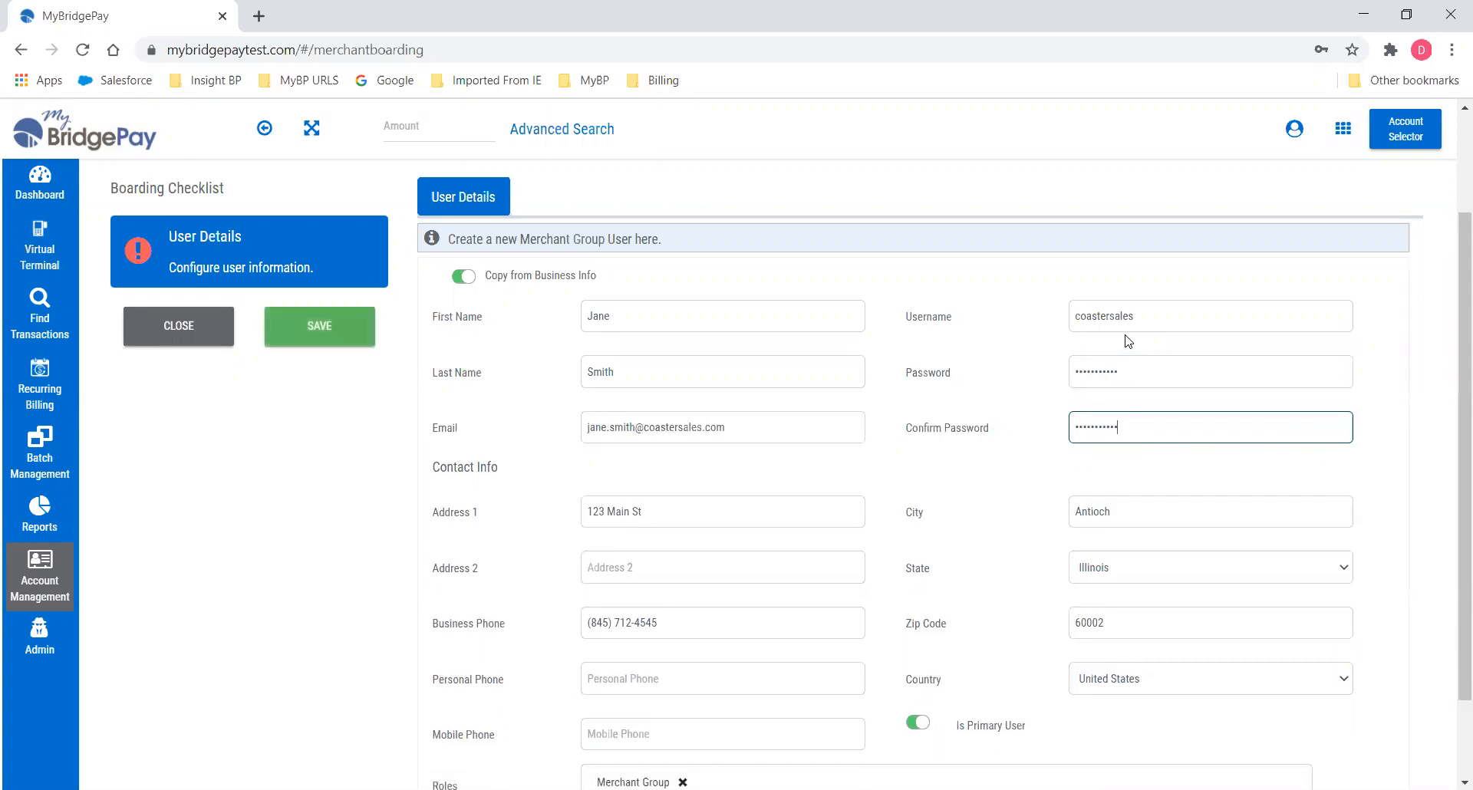
key(Tab)
scroll(1087, 557, down, 2)
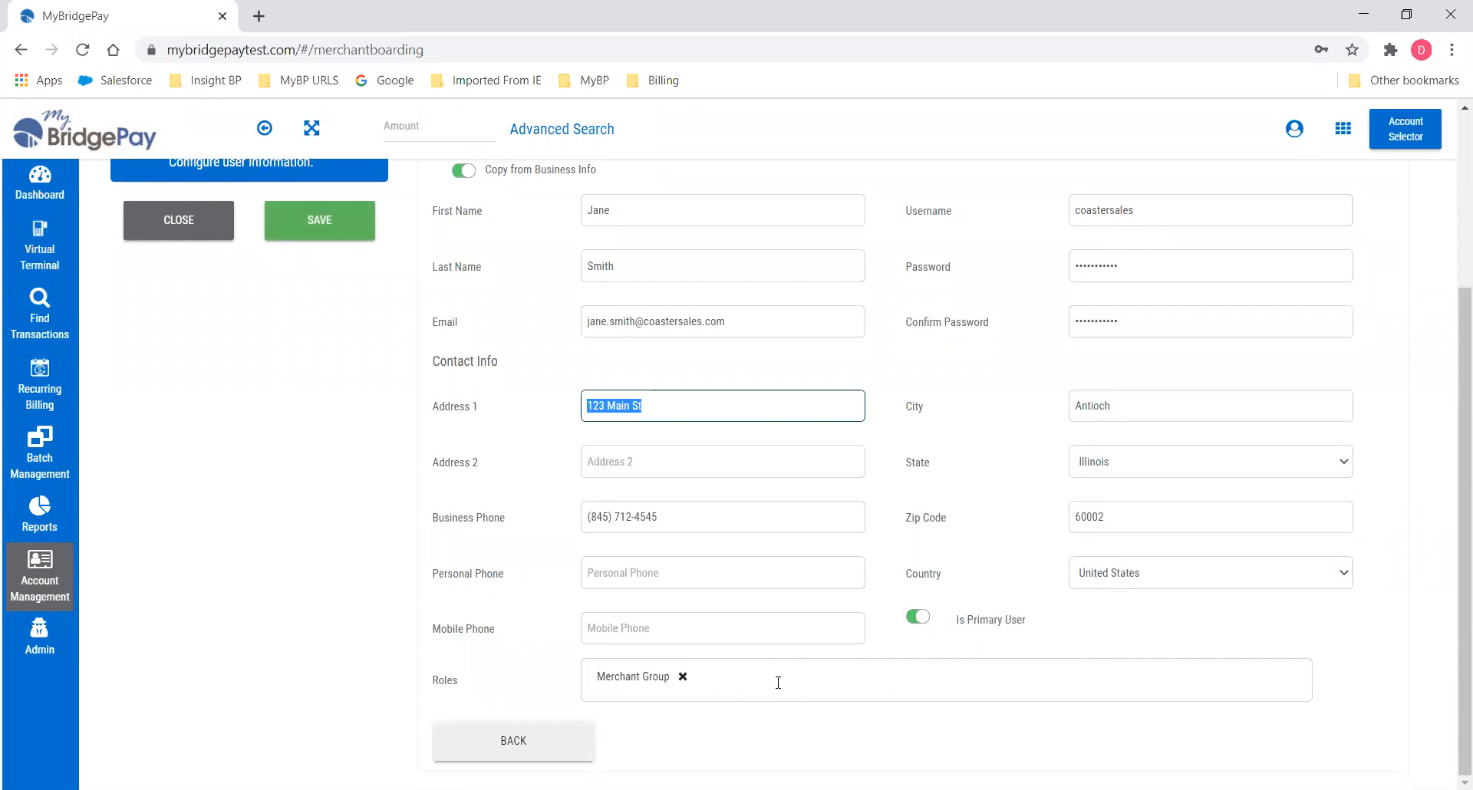
Open the Roles dropdown to see the roles available besides Merchant Group.
mouse_move(647, 688)
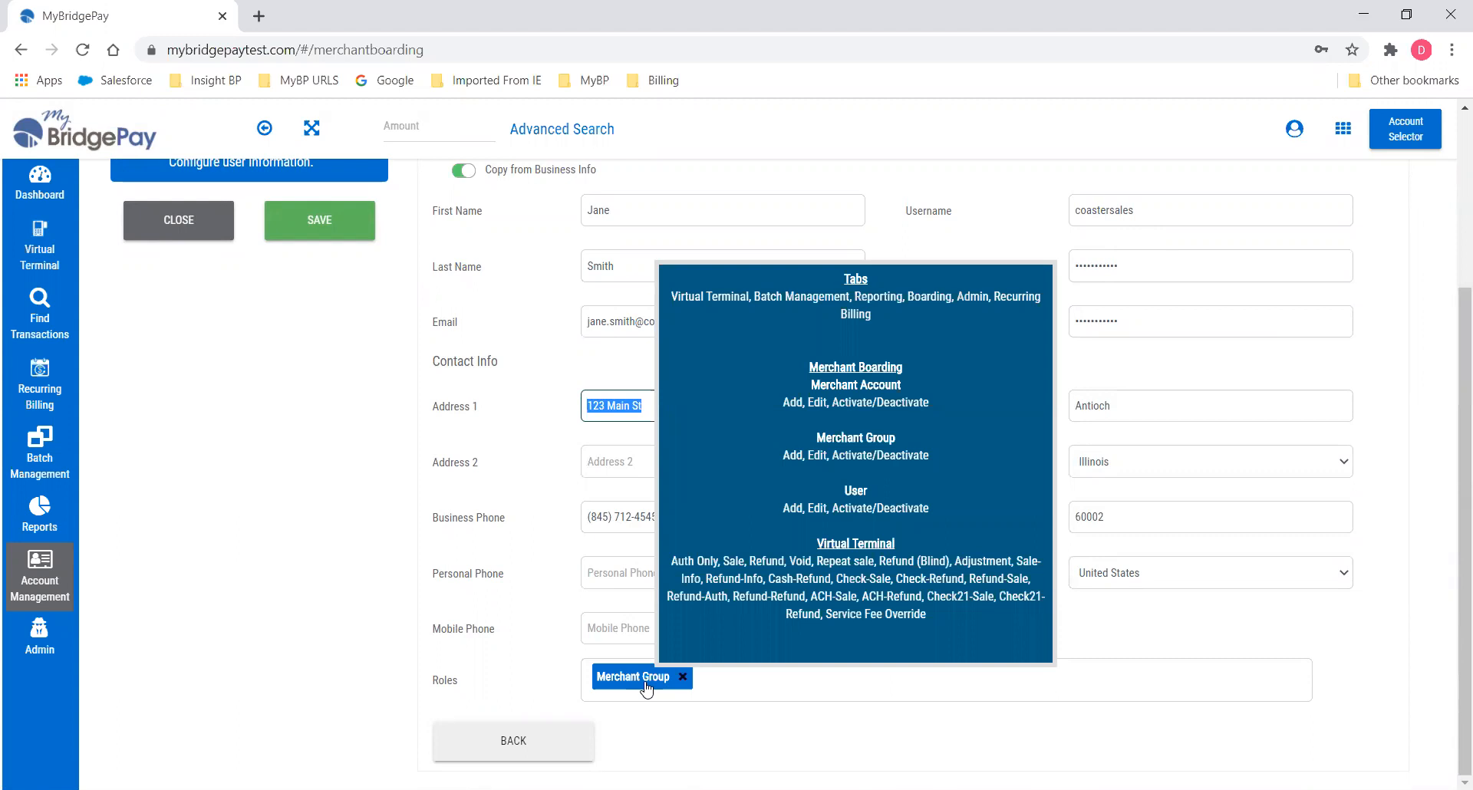
click(746, 682)
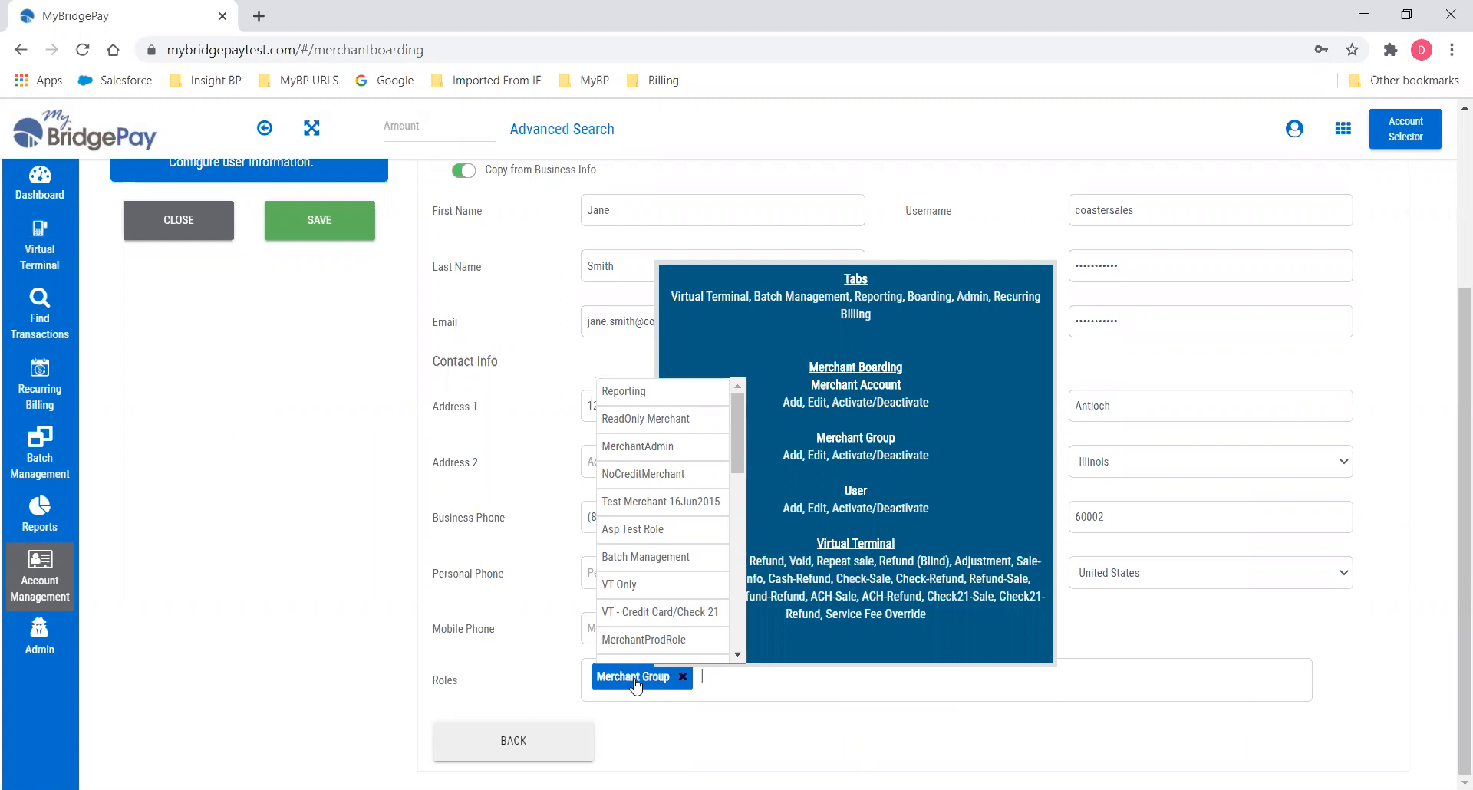
Save the user so Coaster Sales becomes group 12492000, then view its empty Merchant Account list.
click(307, 221)
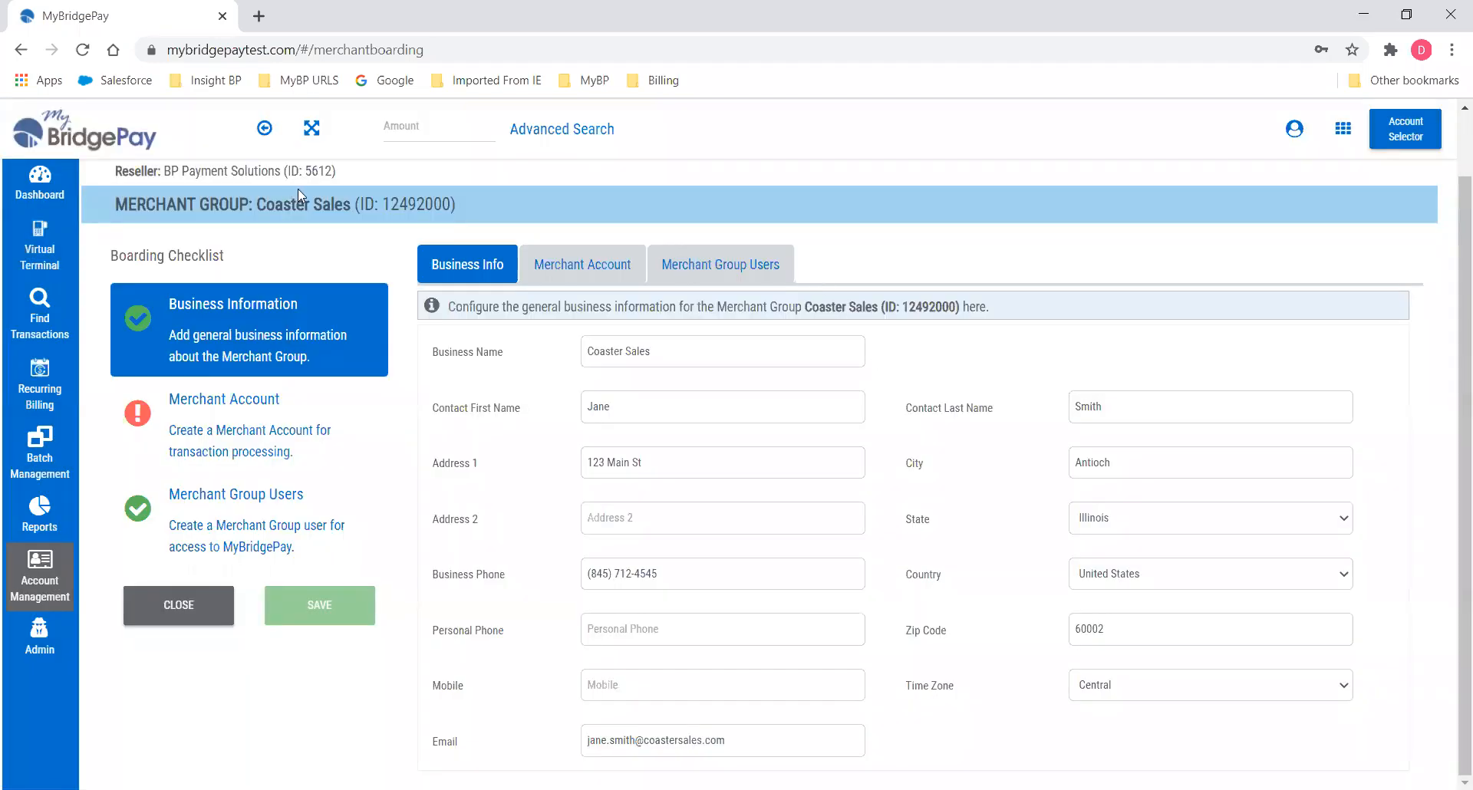
drag(304, 203, 118, 204)
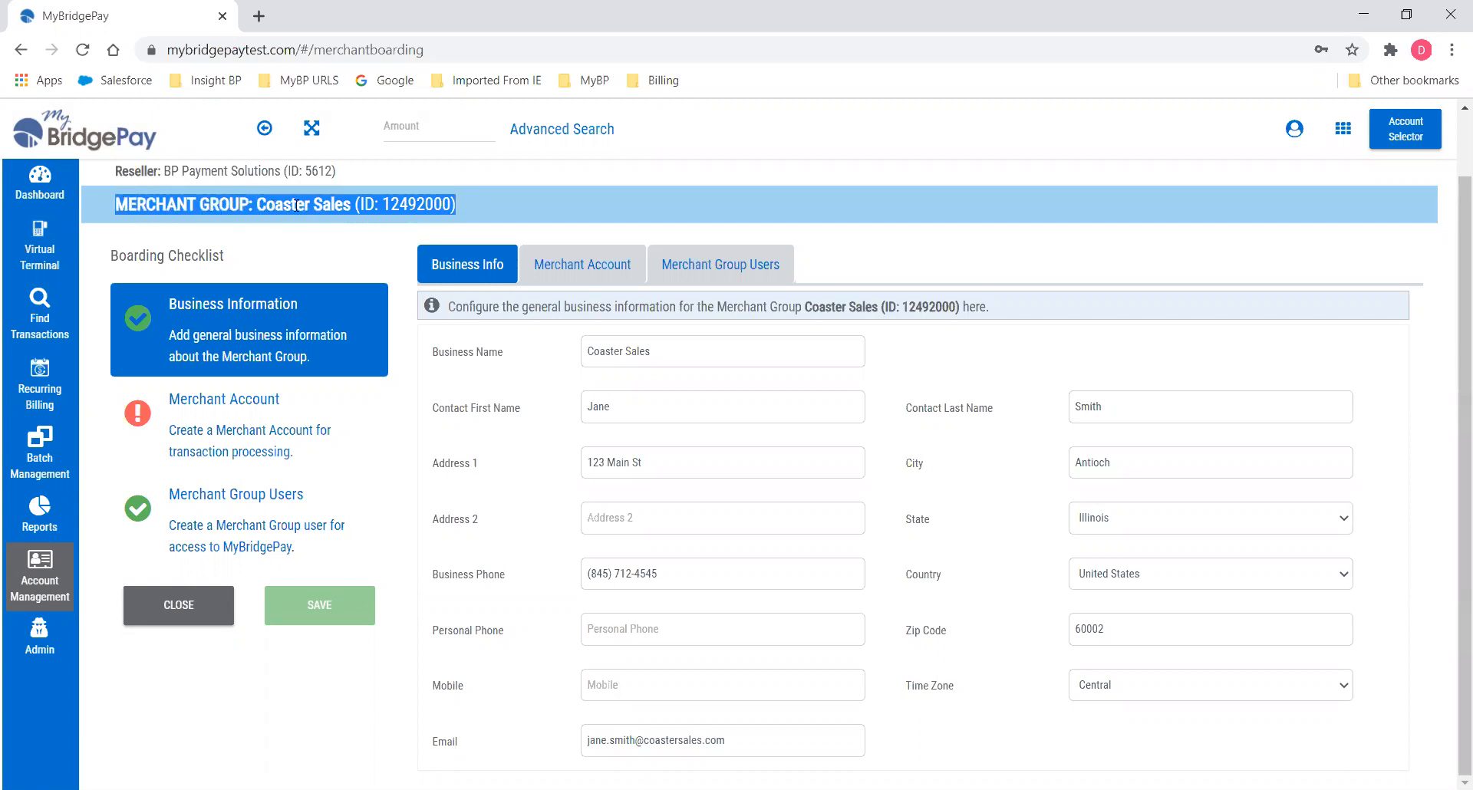
click(562, 223)
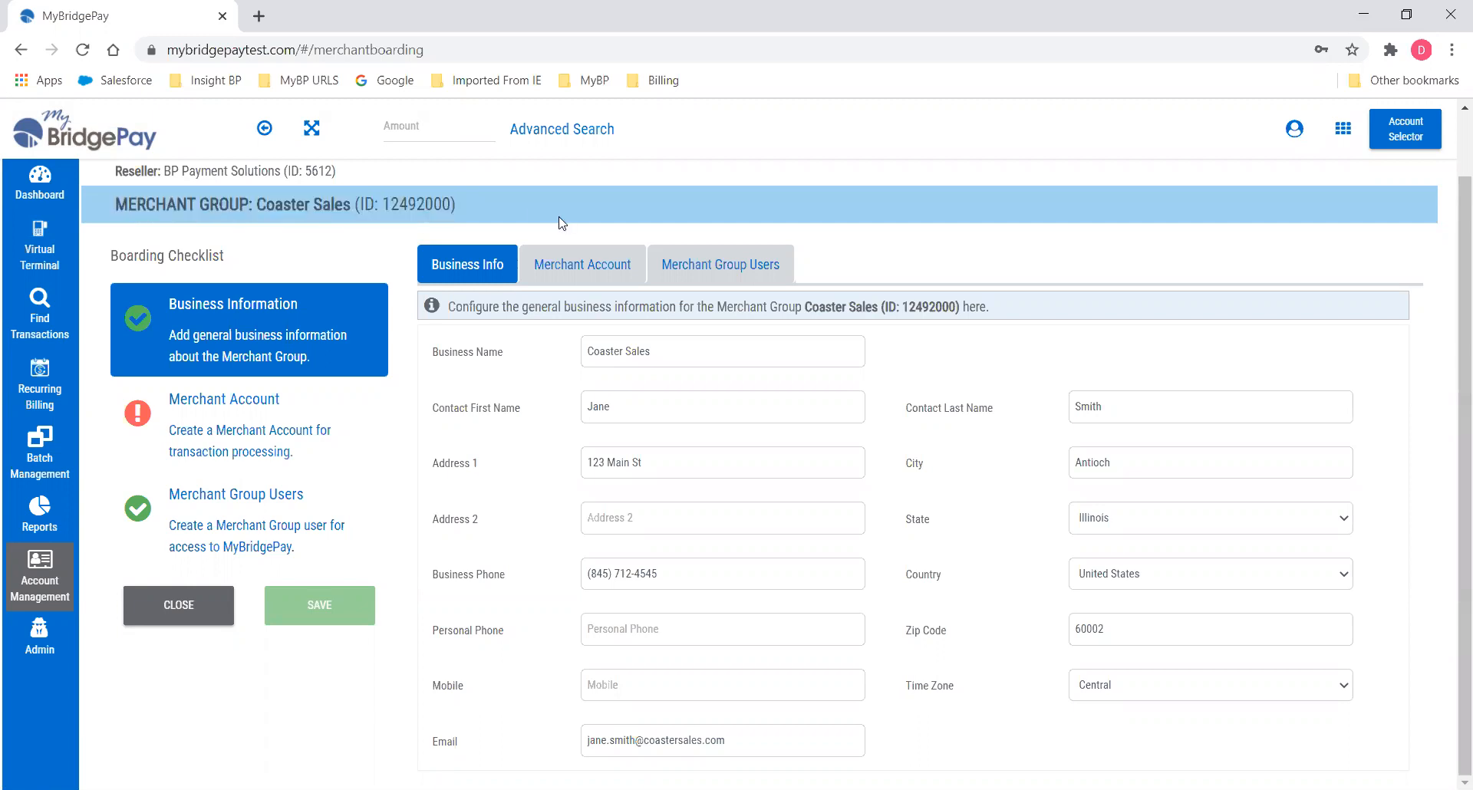
click(585, 265)
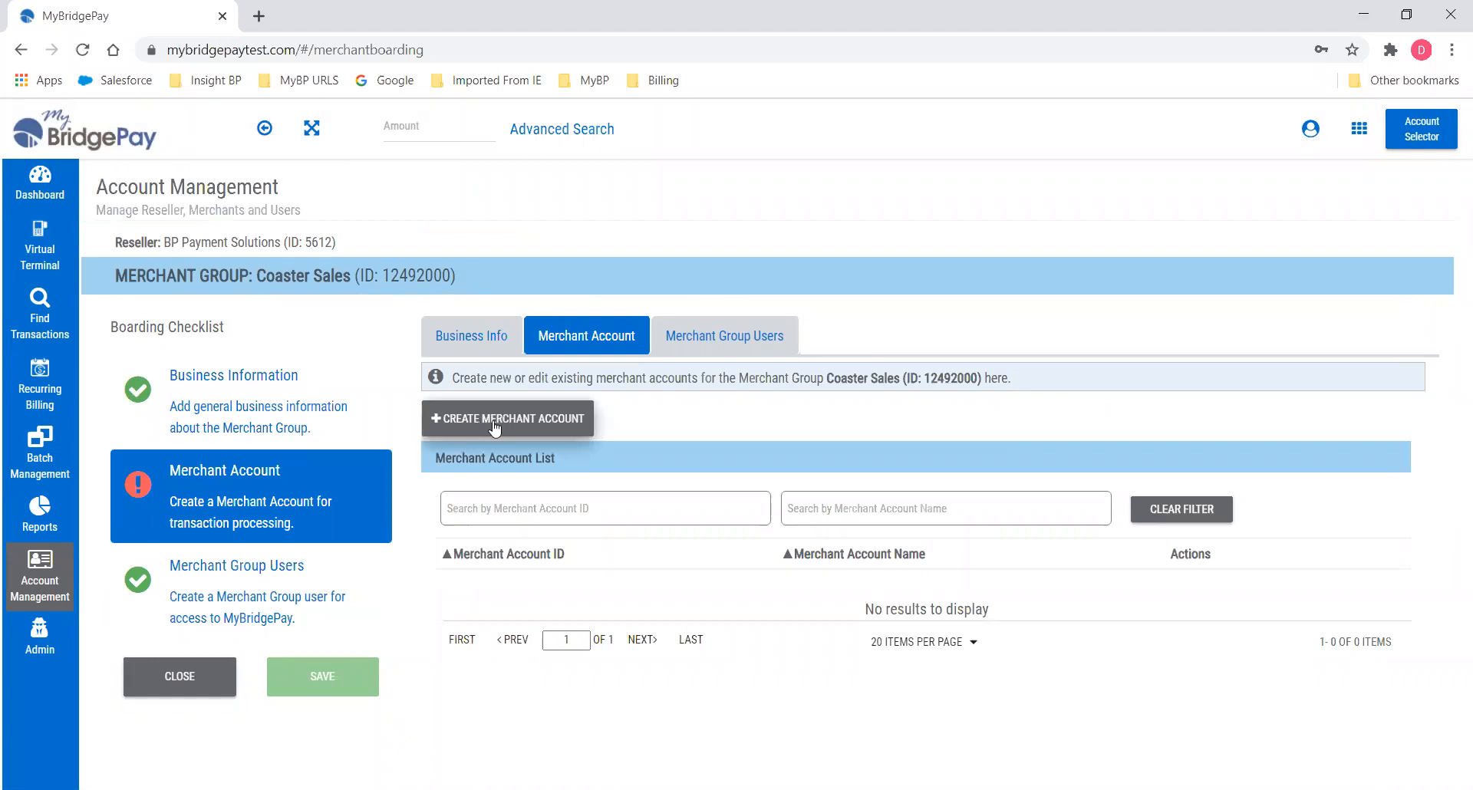
Create merchant account 'Coaster Sales Antioch' from the group's business info and proceed to User Details.
click(493, 421)
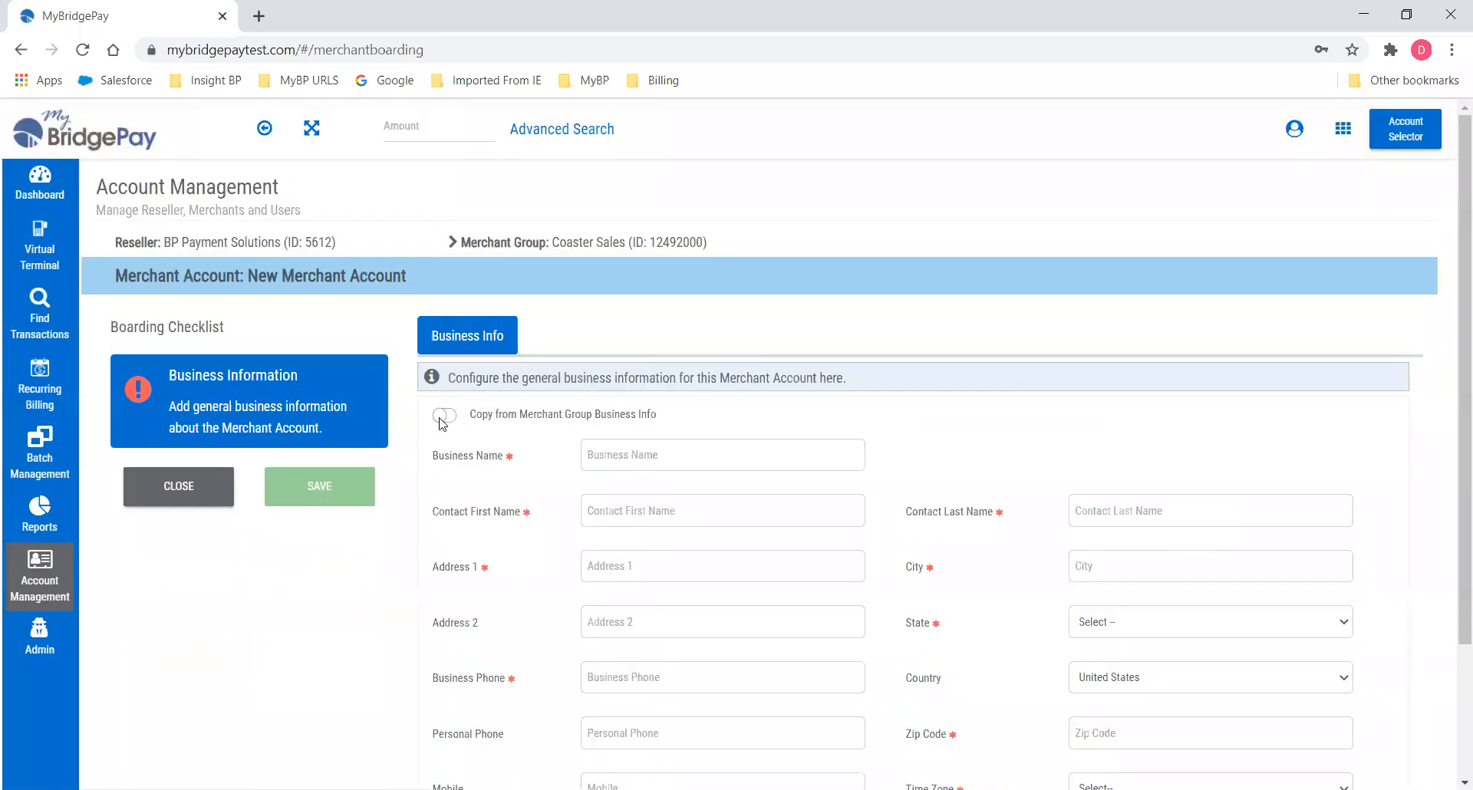
click(443, 420)
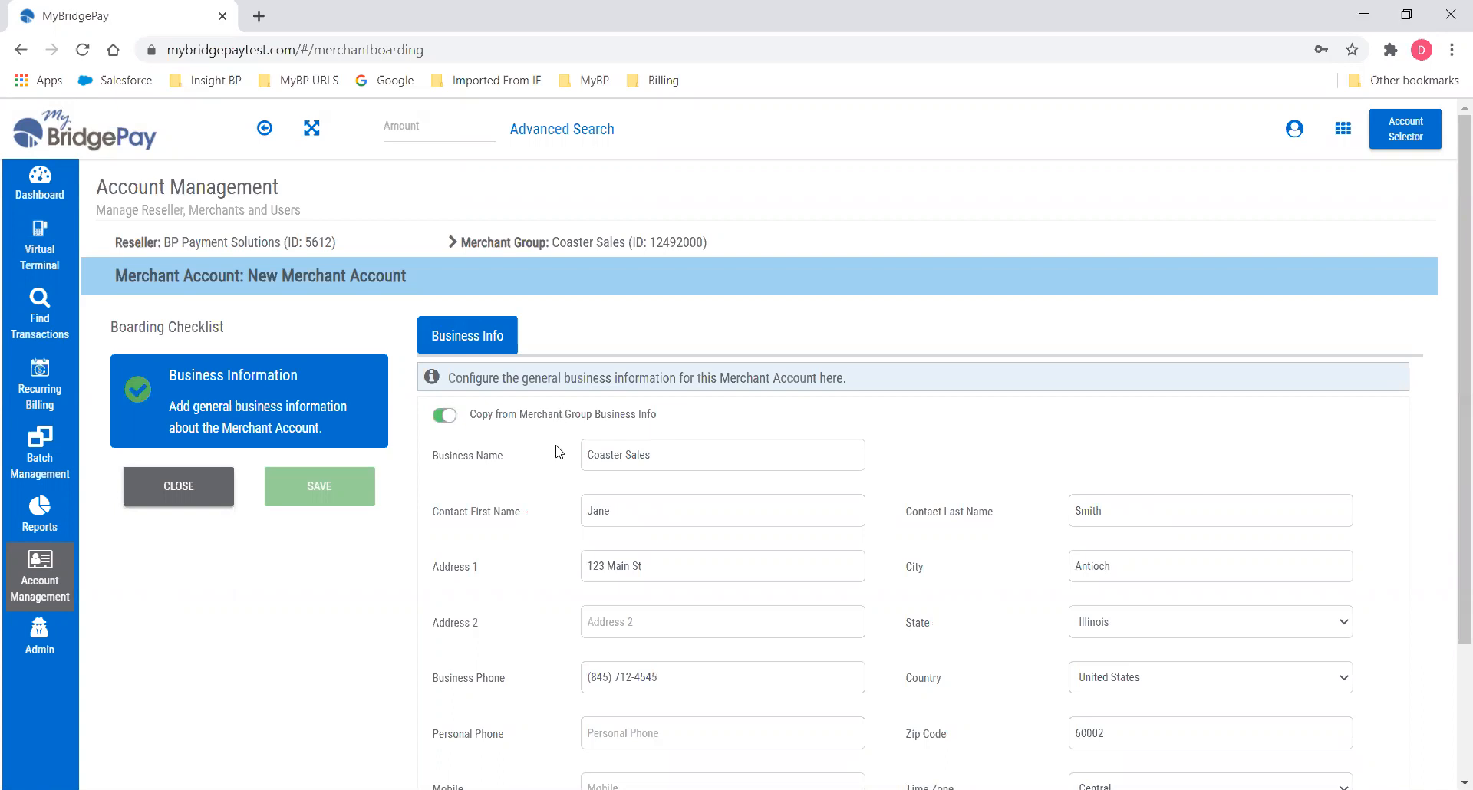
click(721, 457)
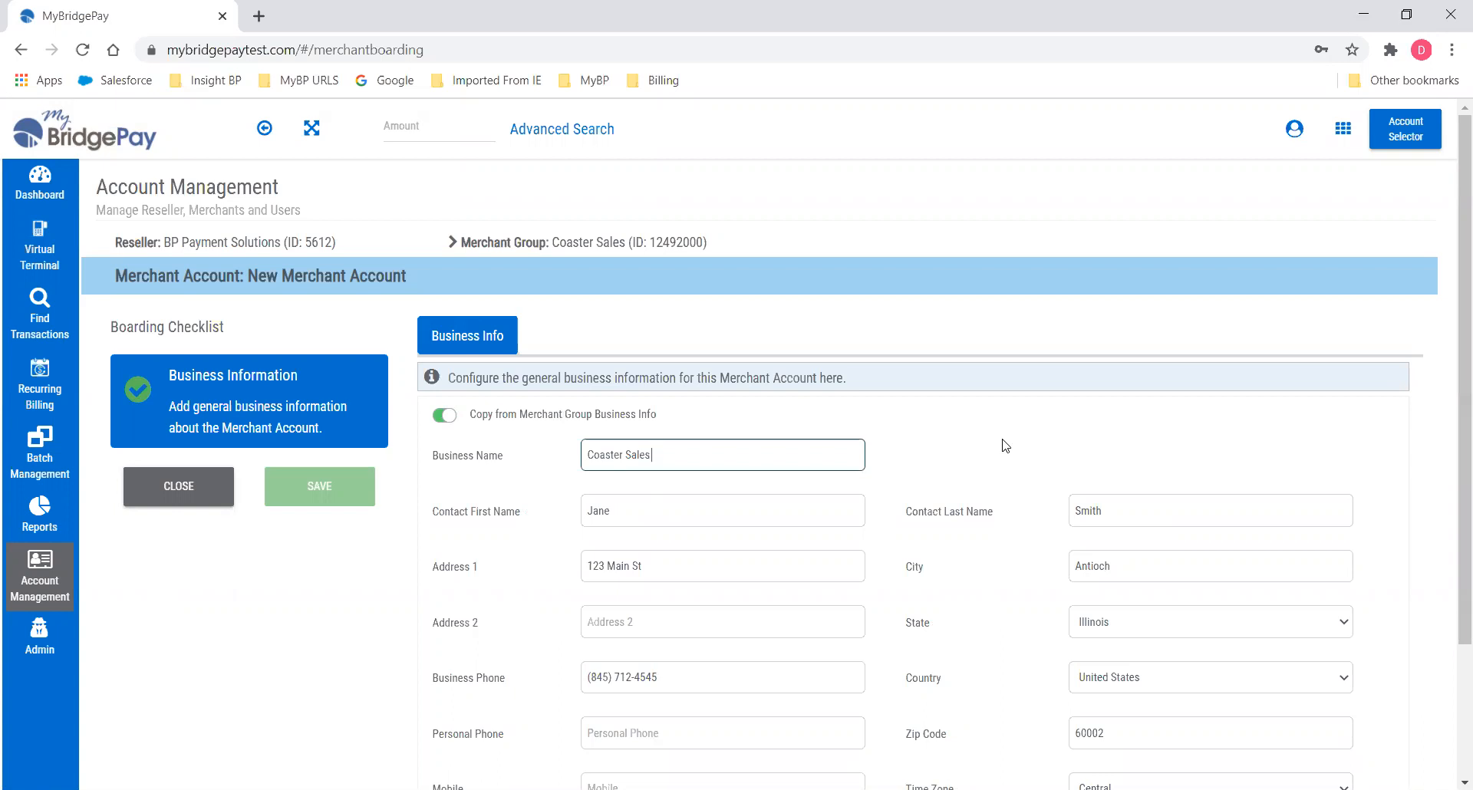
text(Artic)
key(BackSpace)
text(och)
scroll(649, 564, down, 1)
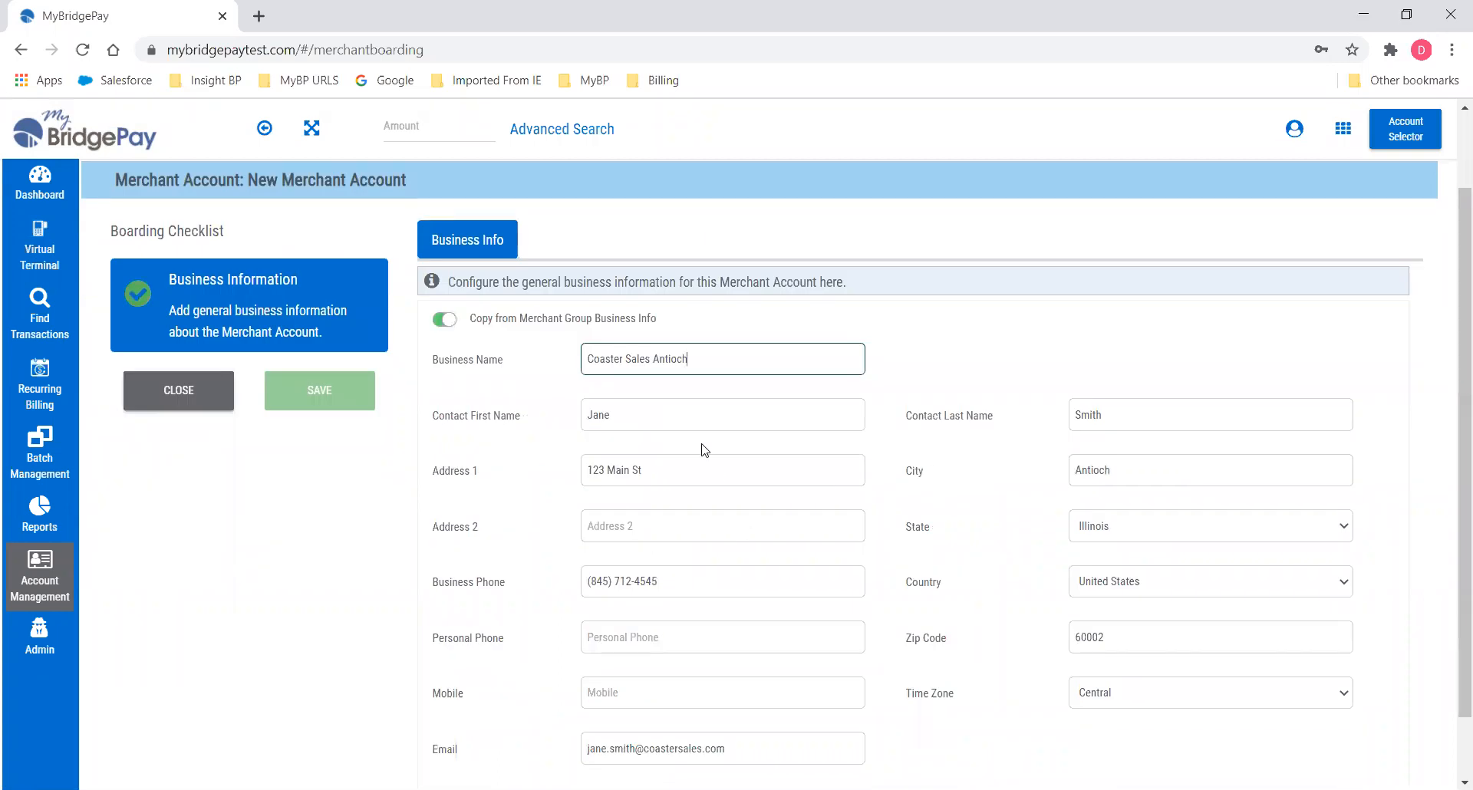
scroll(756, 456, down, 1)
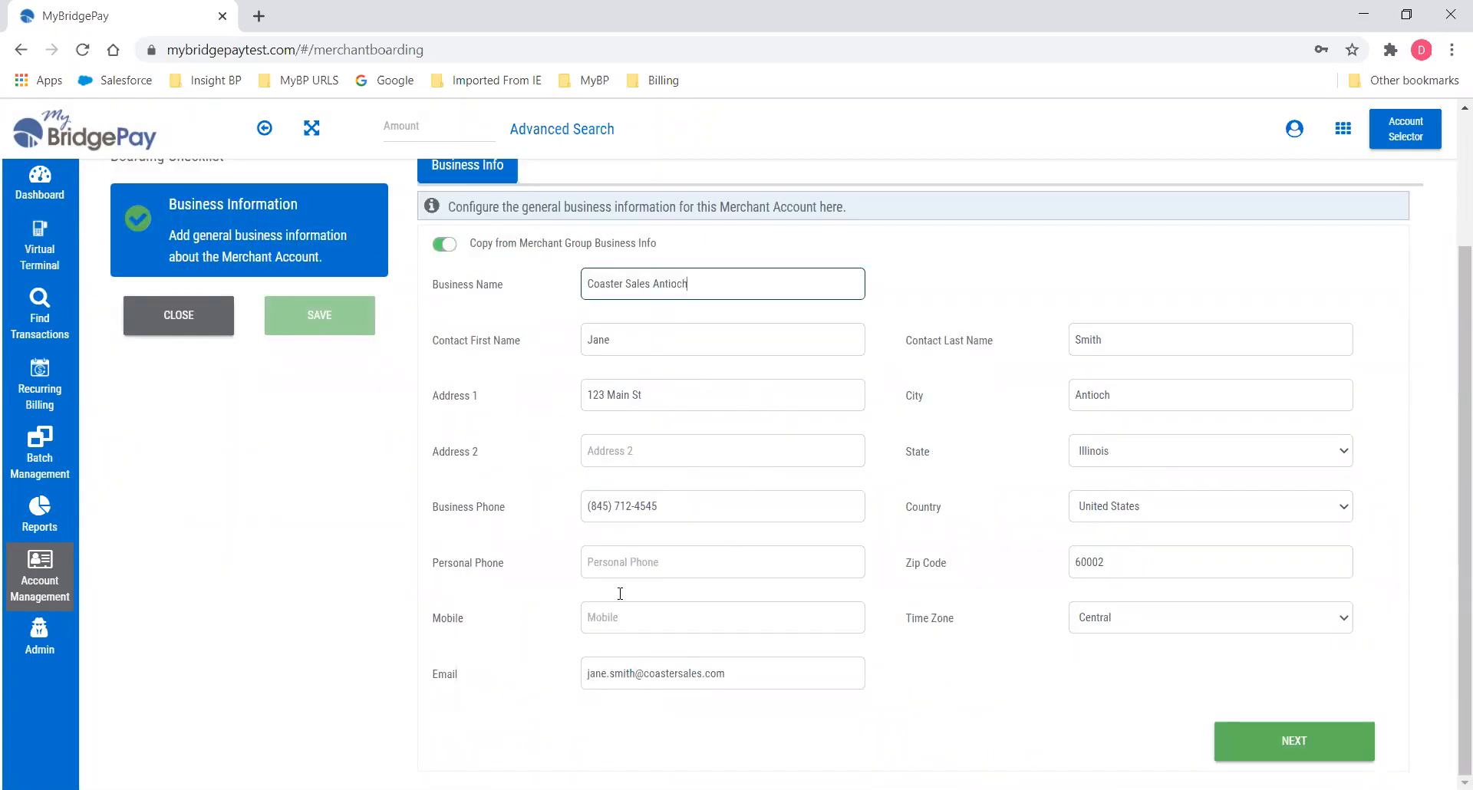
click(1295, 744)
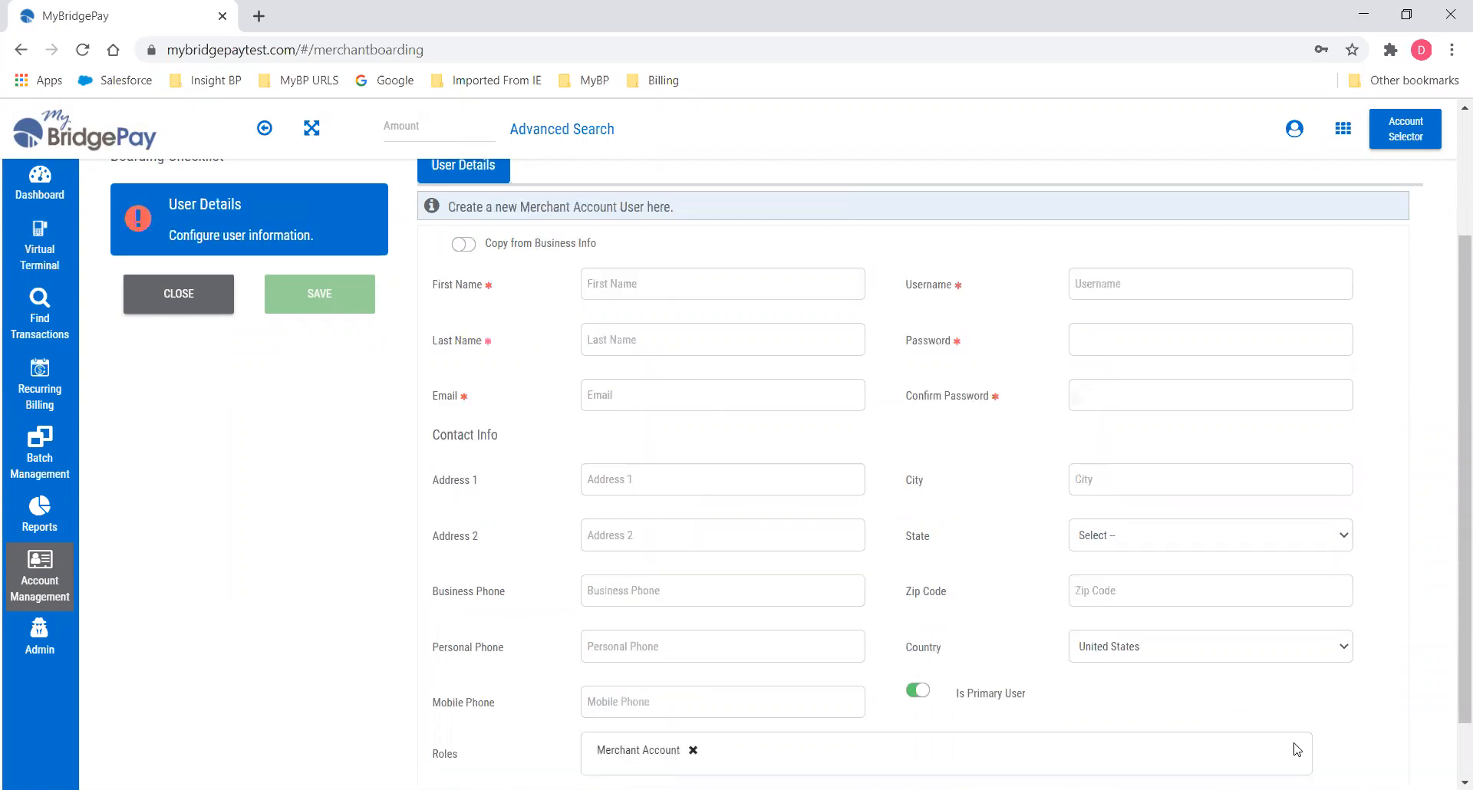
Copy the business info into the Antioch user and set username 'coasterantioch'.
scroll(749, 437, up, 1)
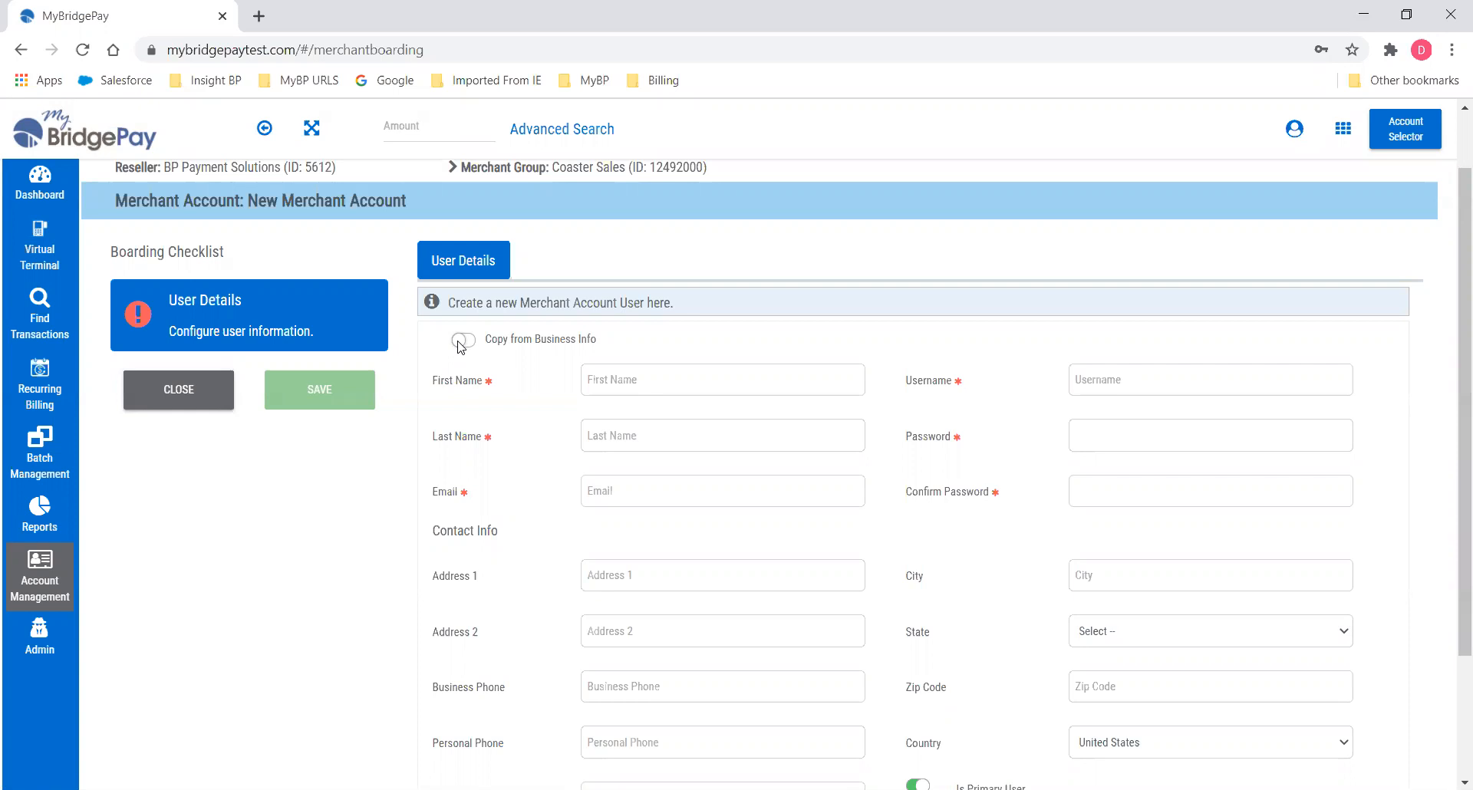
click(460, 343)
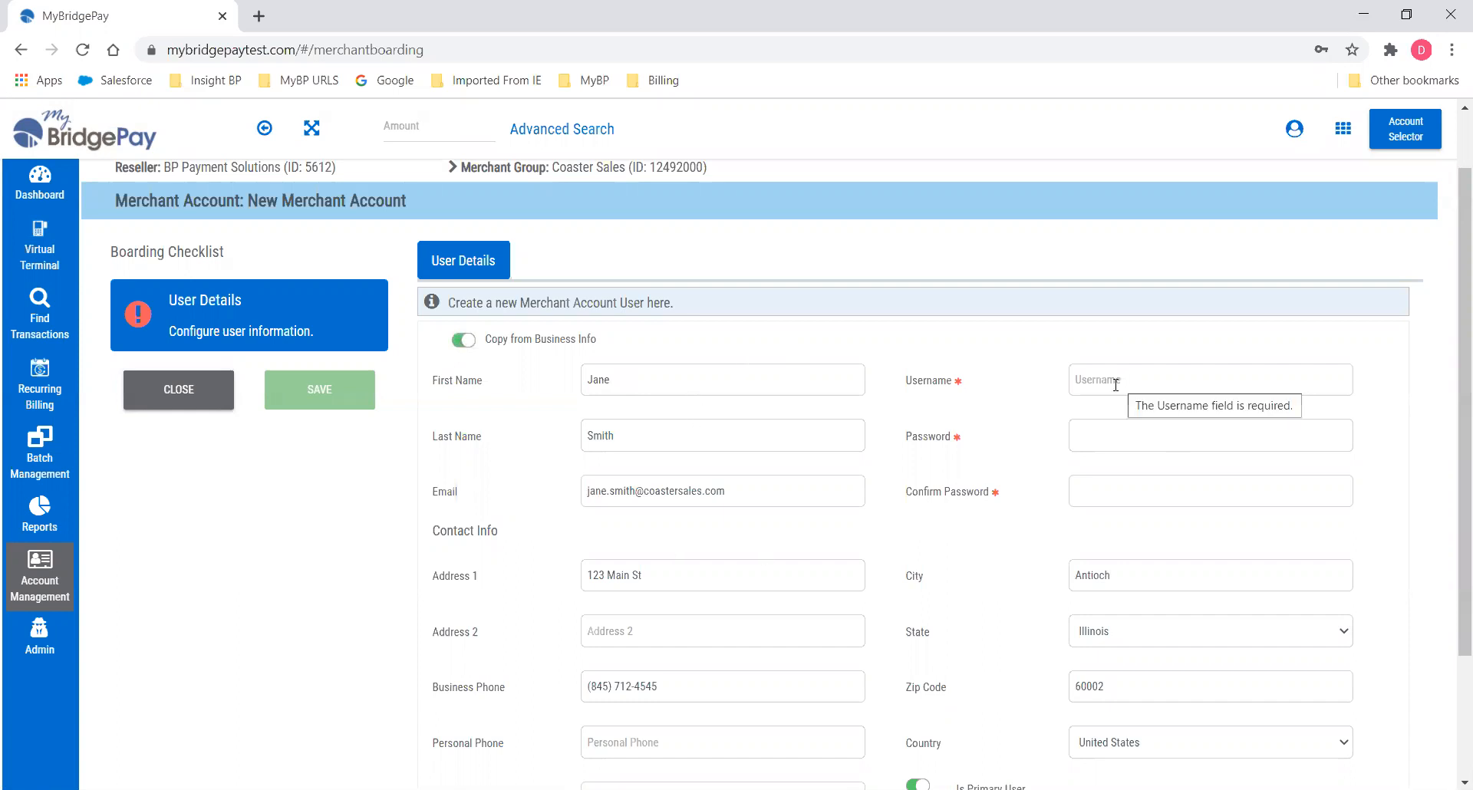
click(1078, 381)
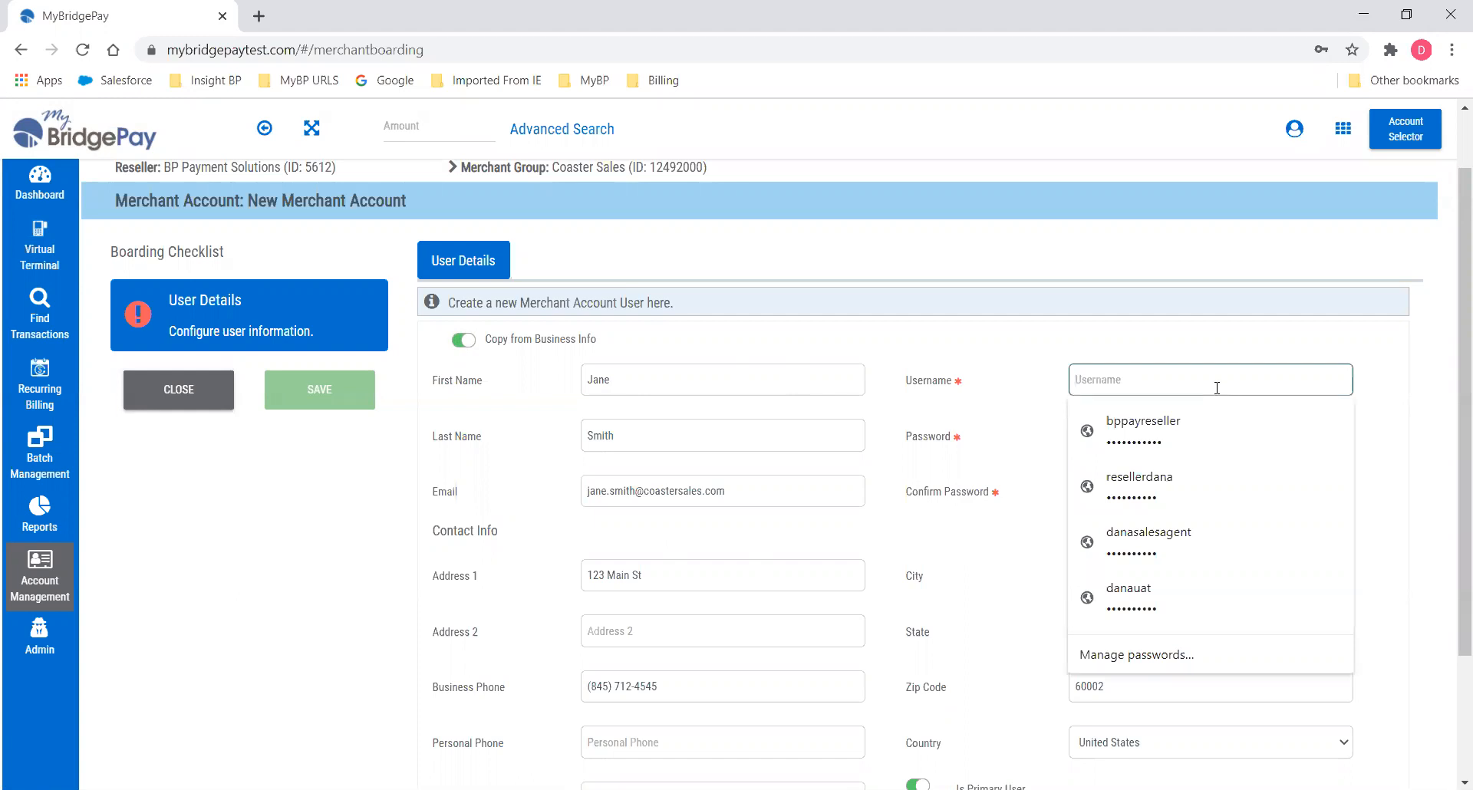
text(coaster)
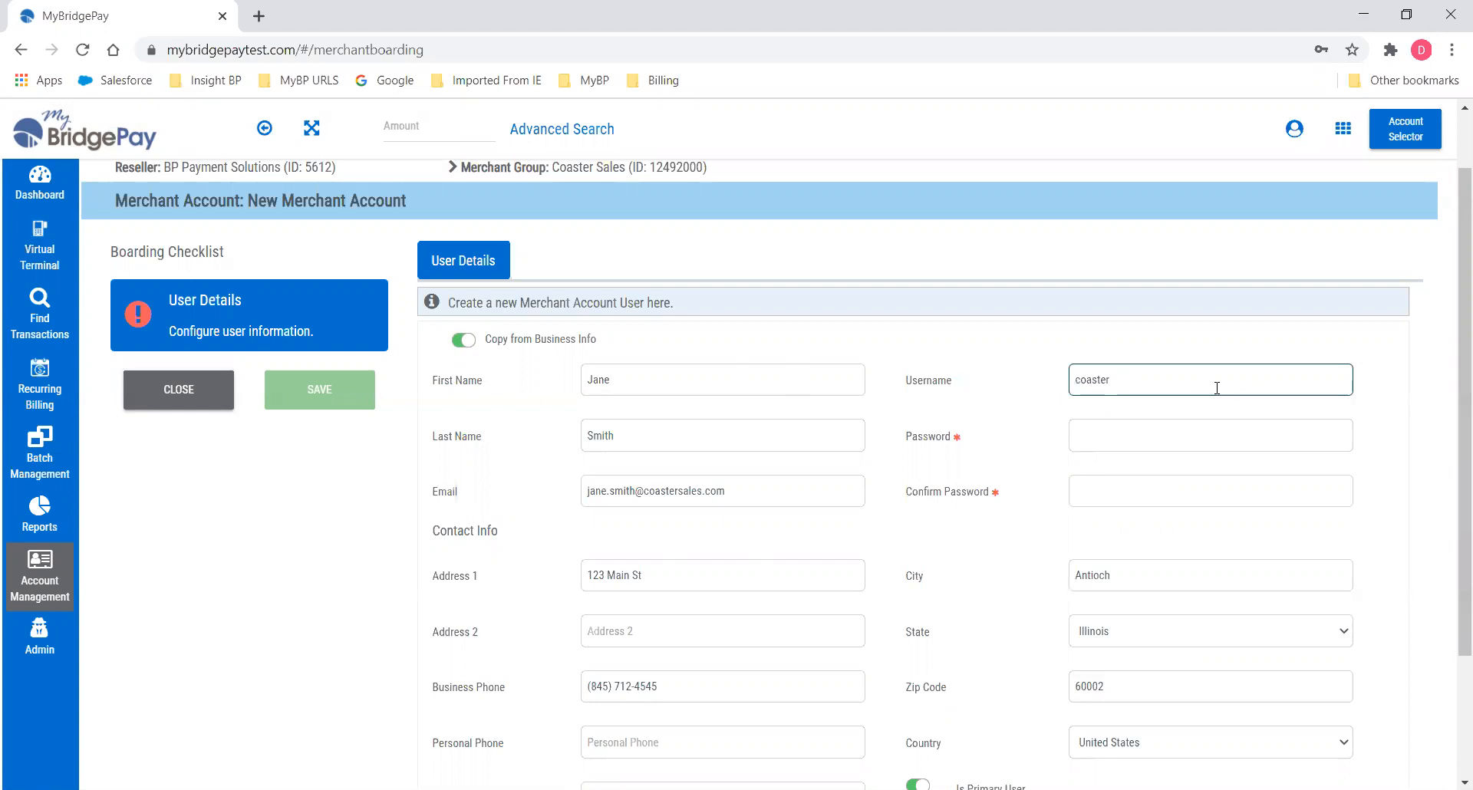
text(antioch)
Enter the user's password and confirmation, then save the Antioch account.
key(Tab)
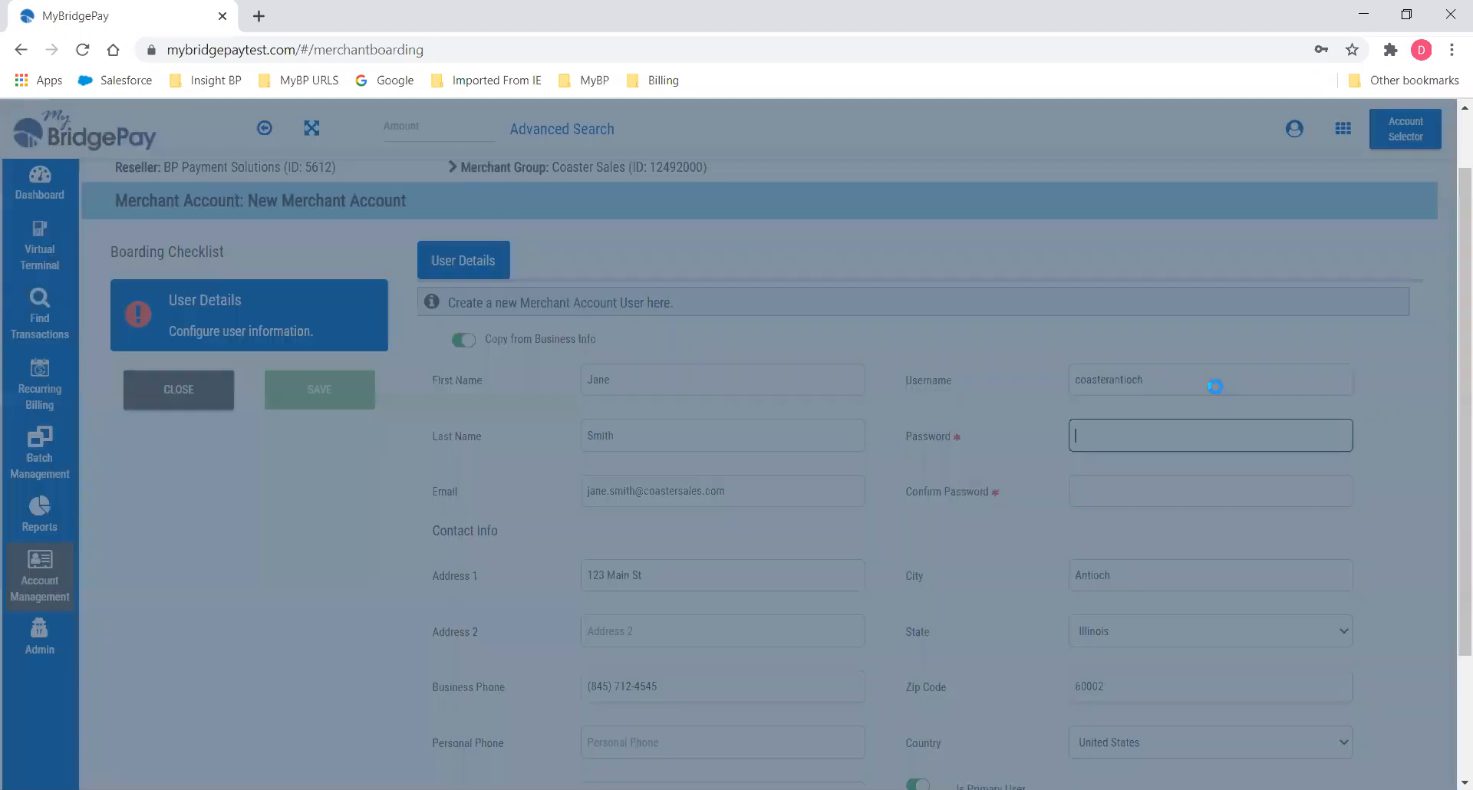
text(••••)
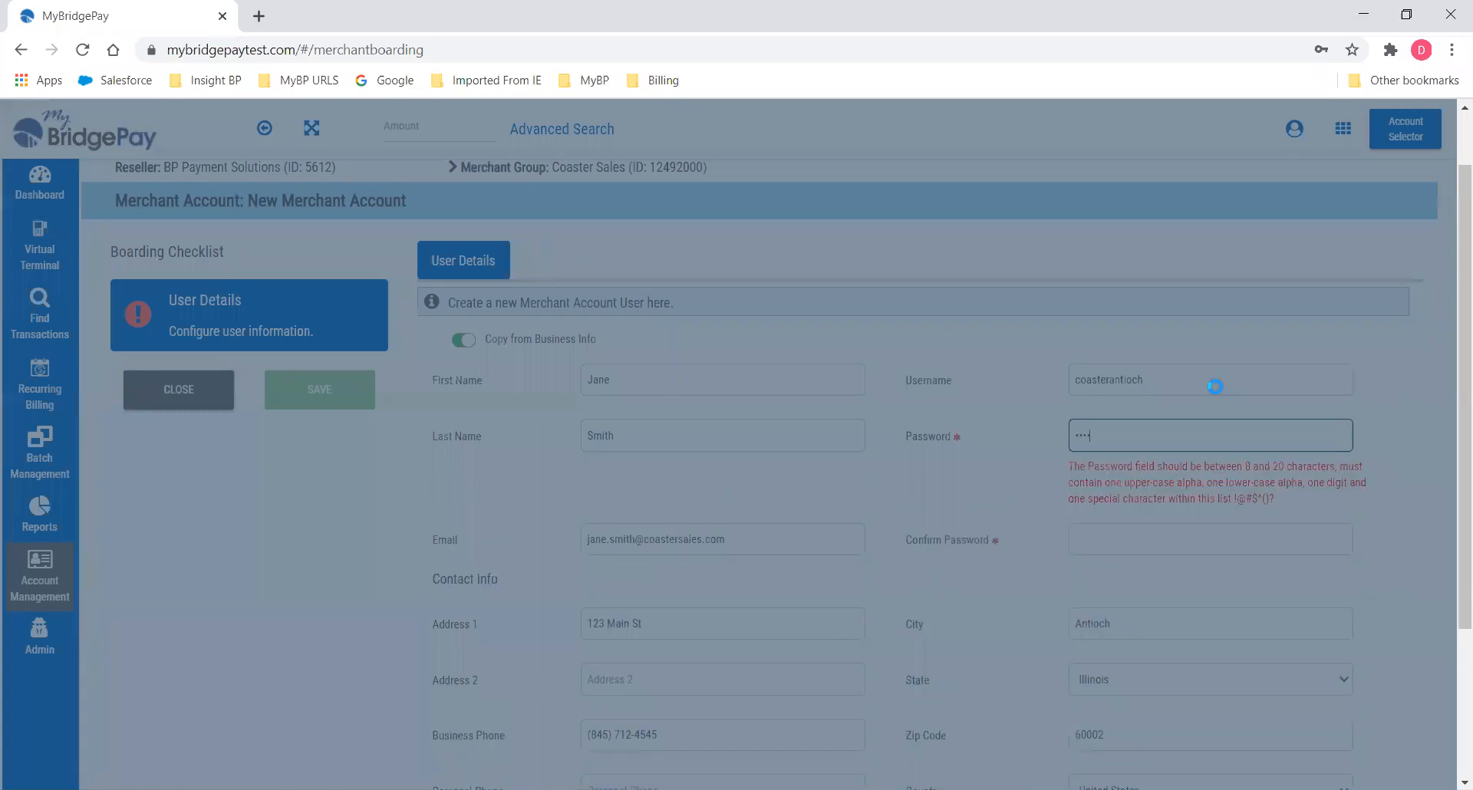
text(••••)
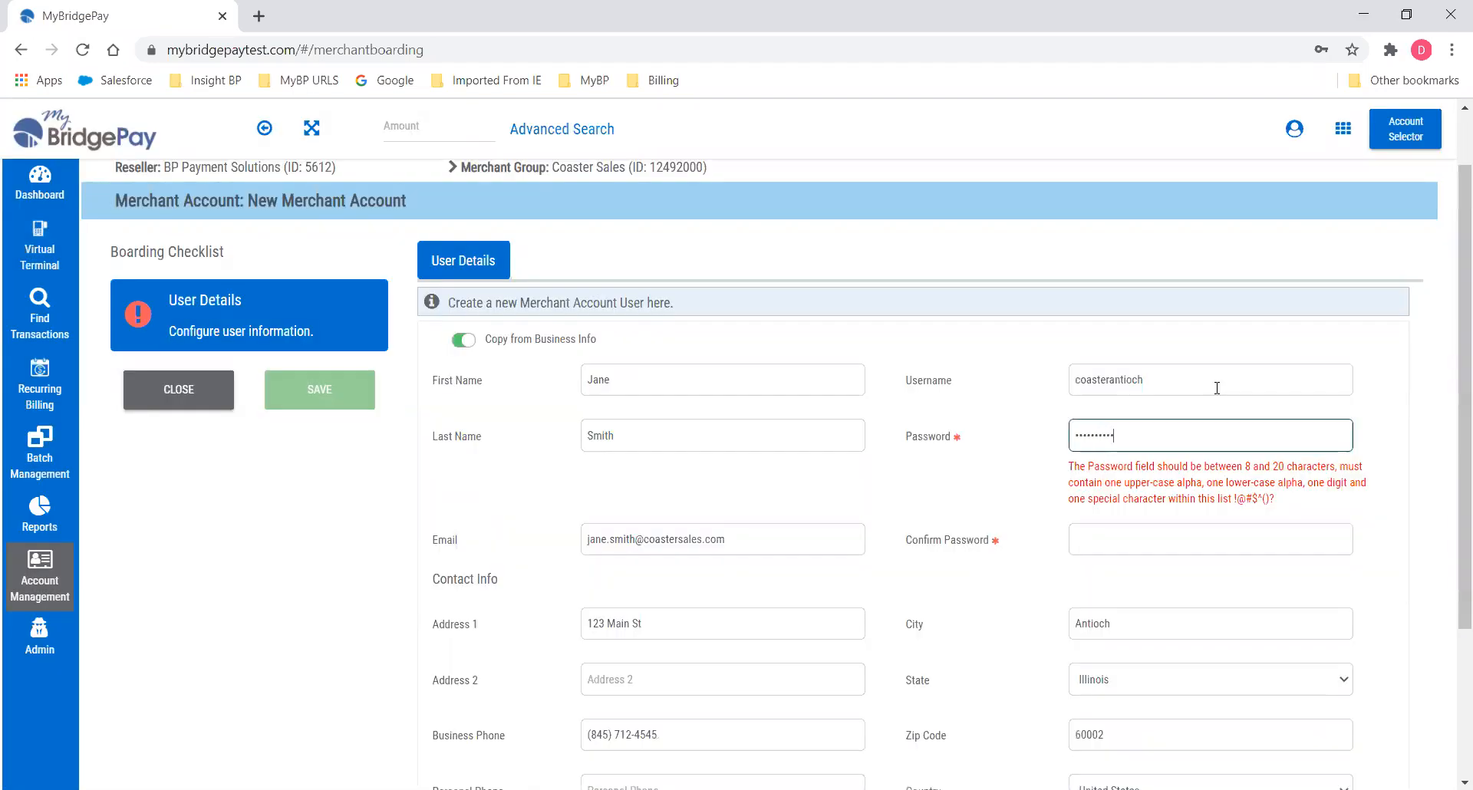
key(Tab)
text(•••••••)
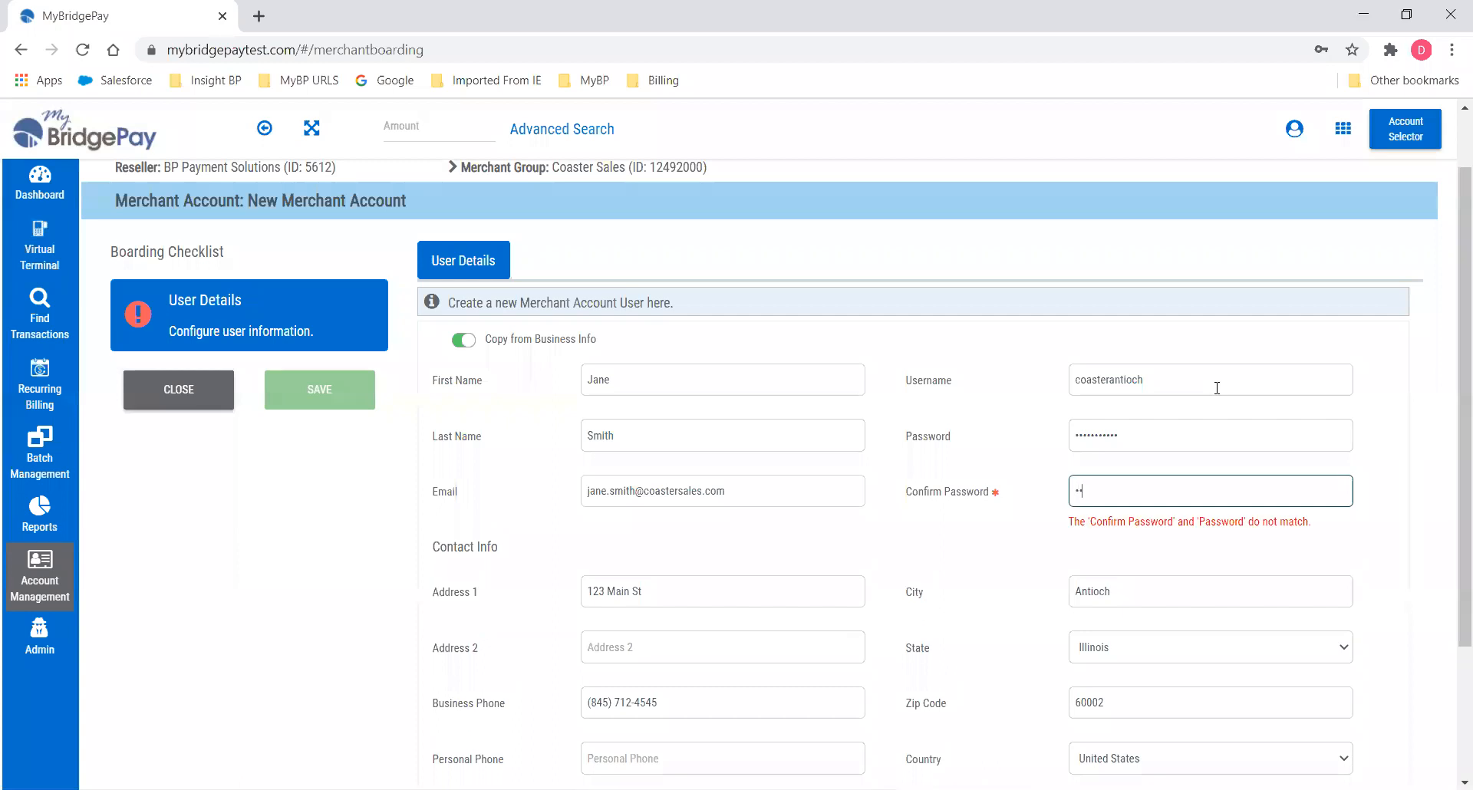
text(•••)
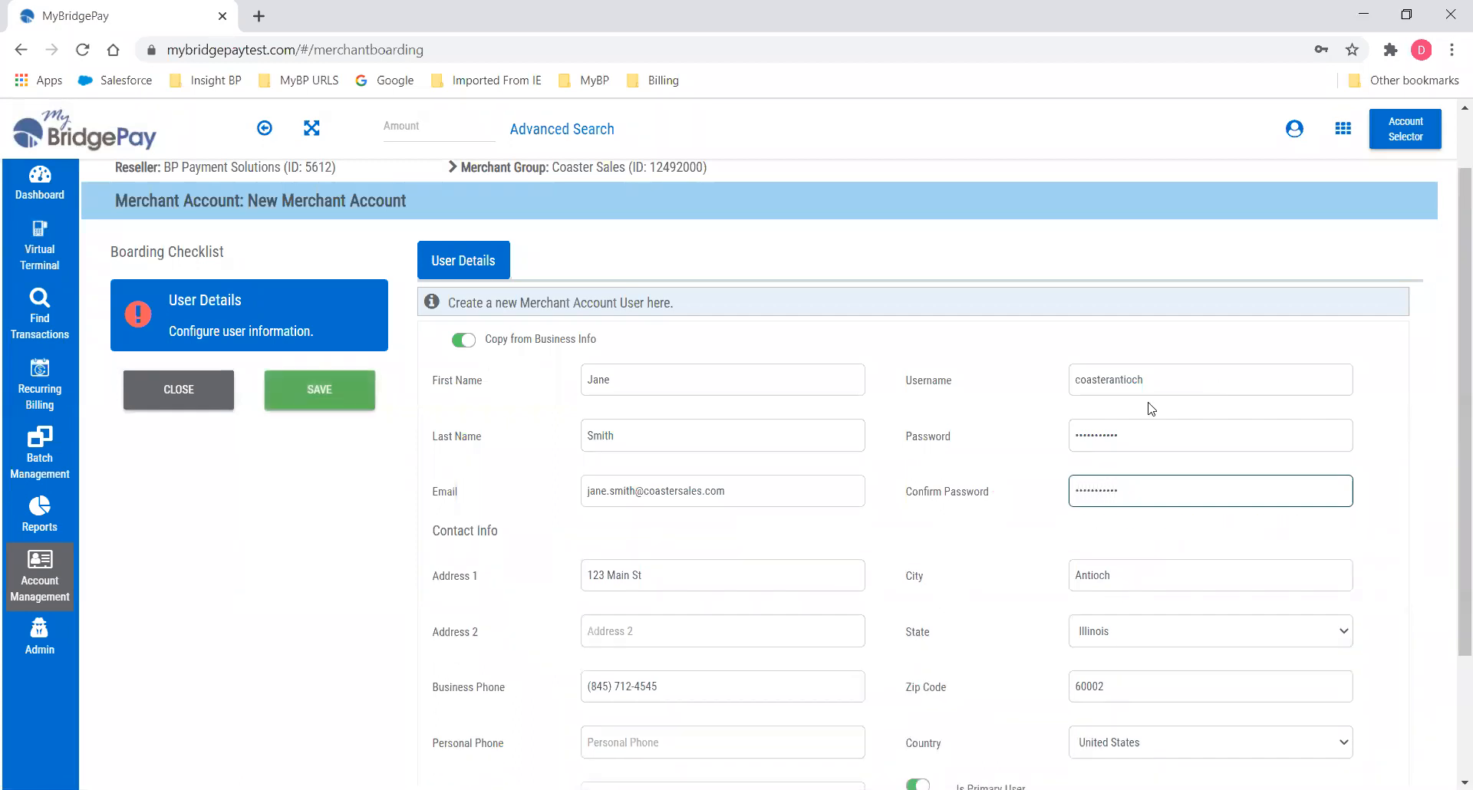
scroll(1148, 421, down, 3)
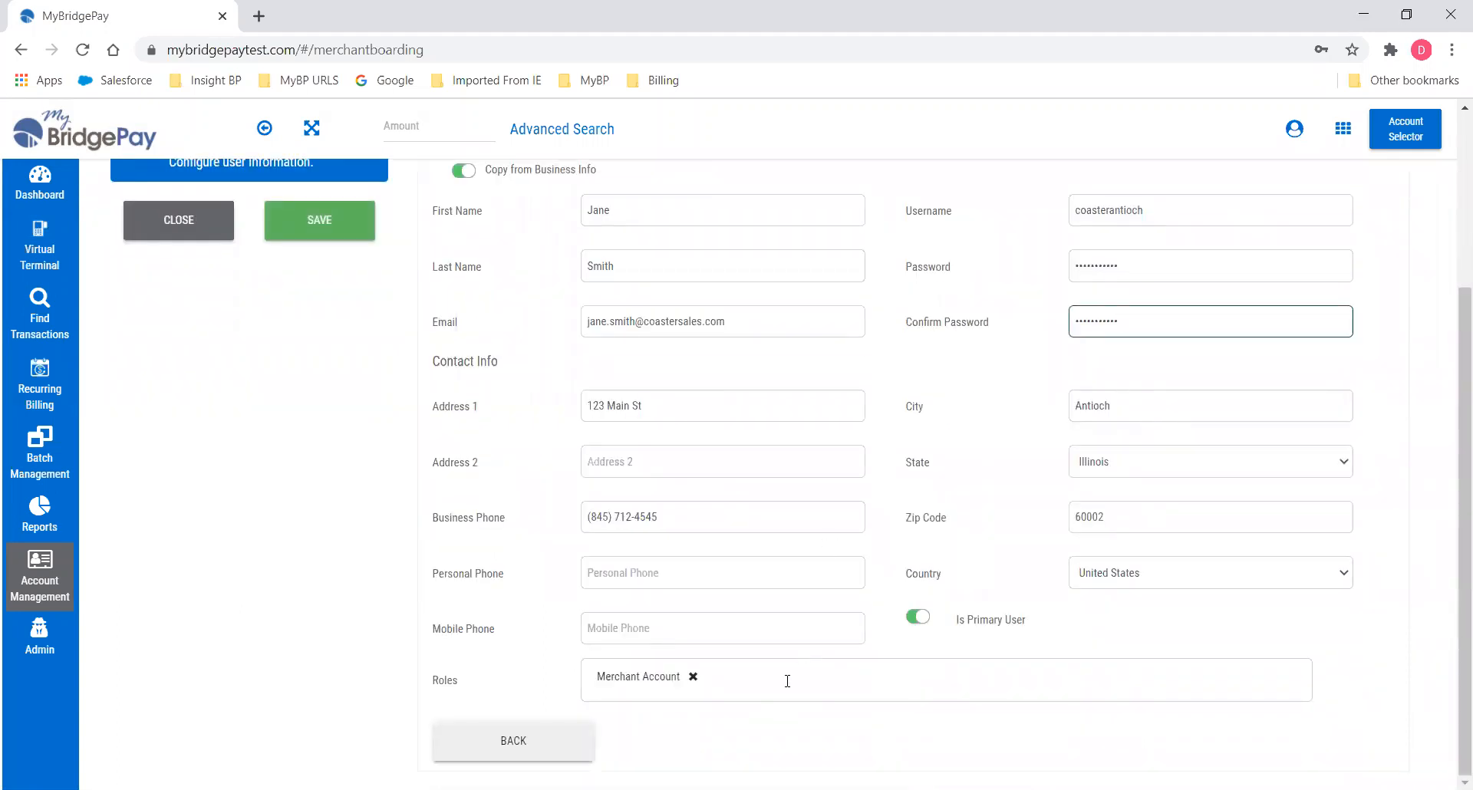
mouse_move(650, 685)
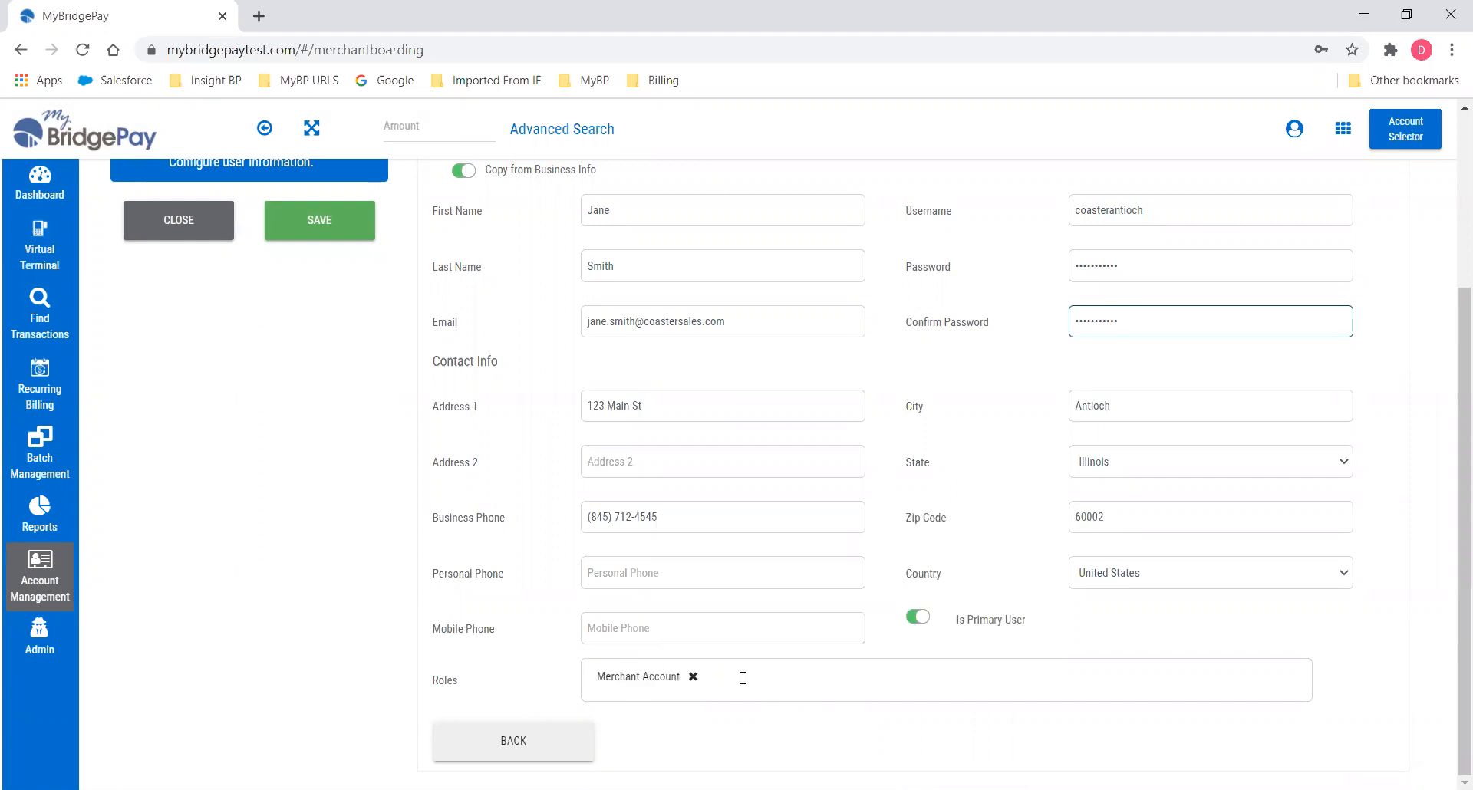
click(318, 228)
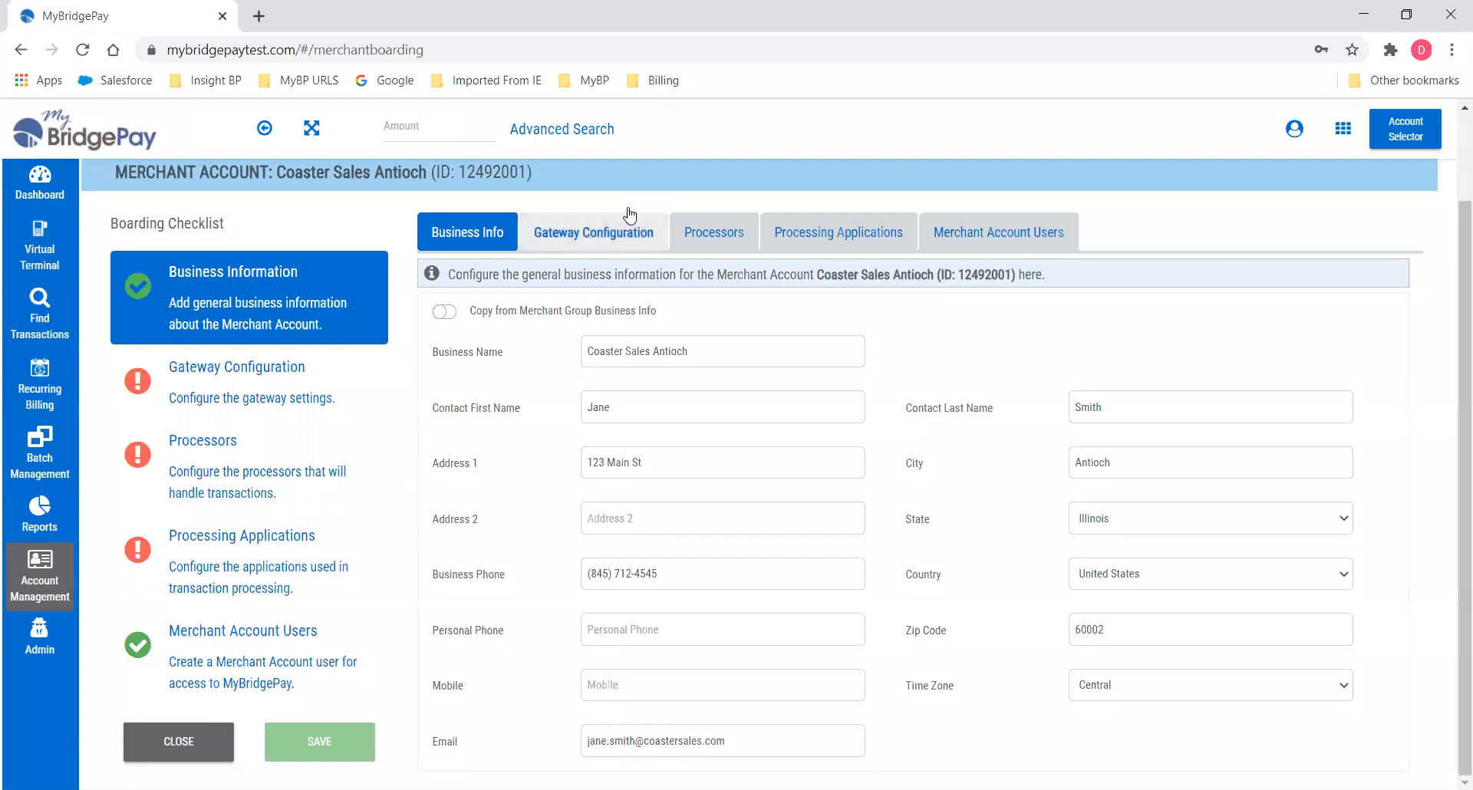
In Gateway Configuration, set Daily batch submission at 01:00 AM and enable batch settlement e-mails.
click(587, 239)
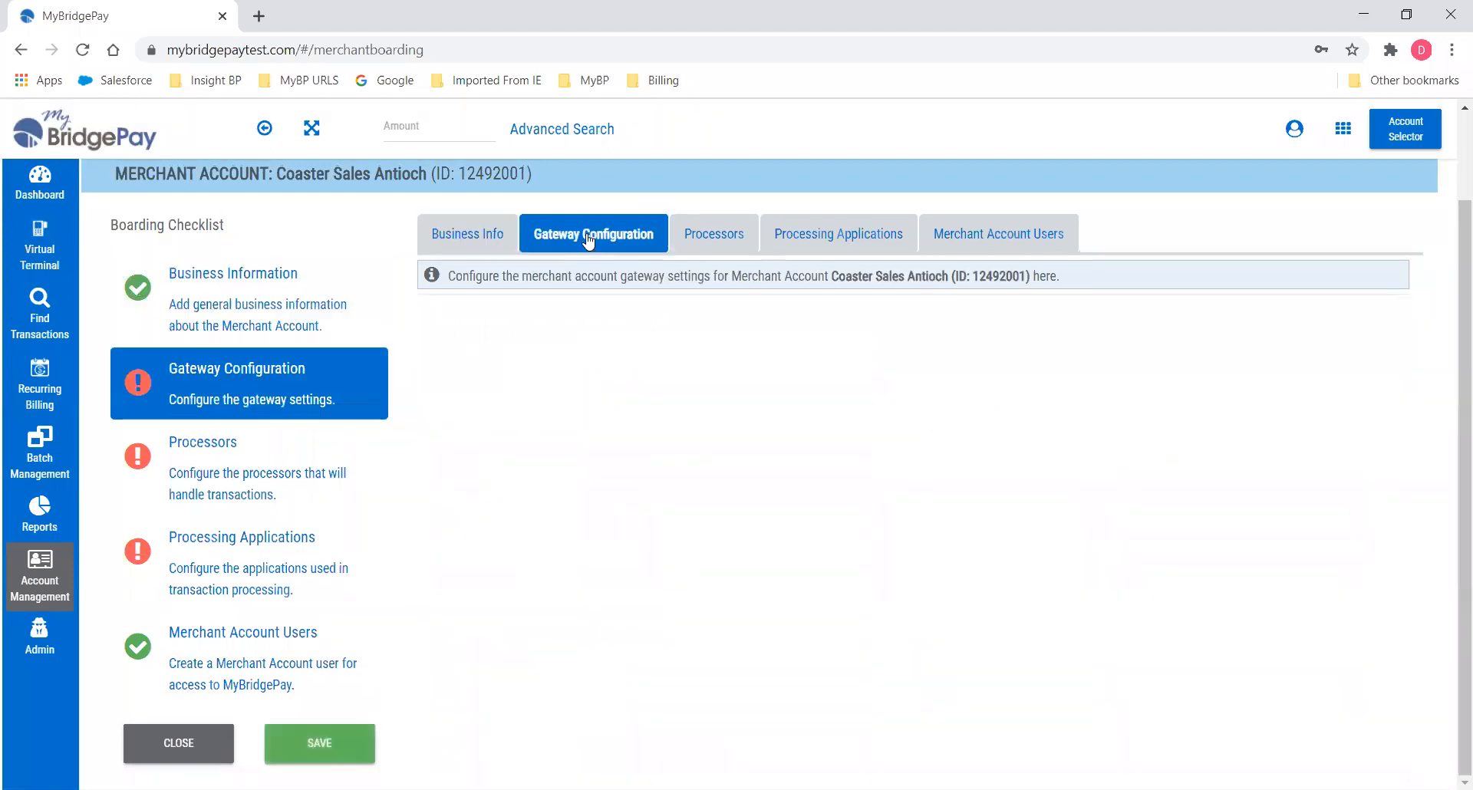
scroll(1280, 377, down, 2)
scroll(1280, 378, up, 3)
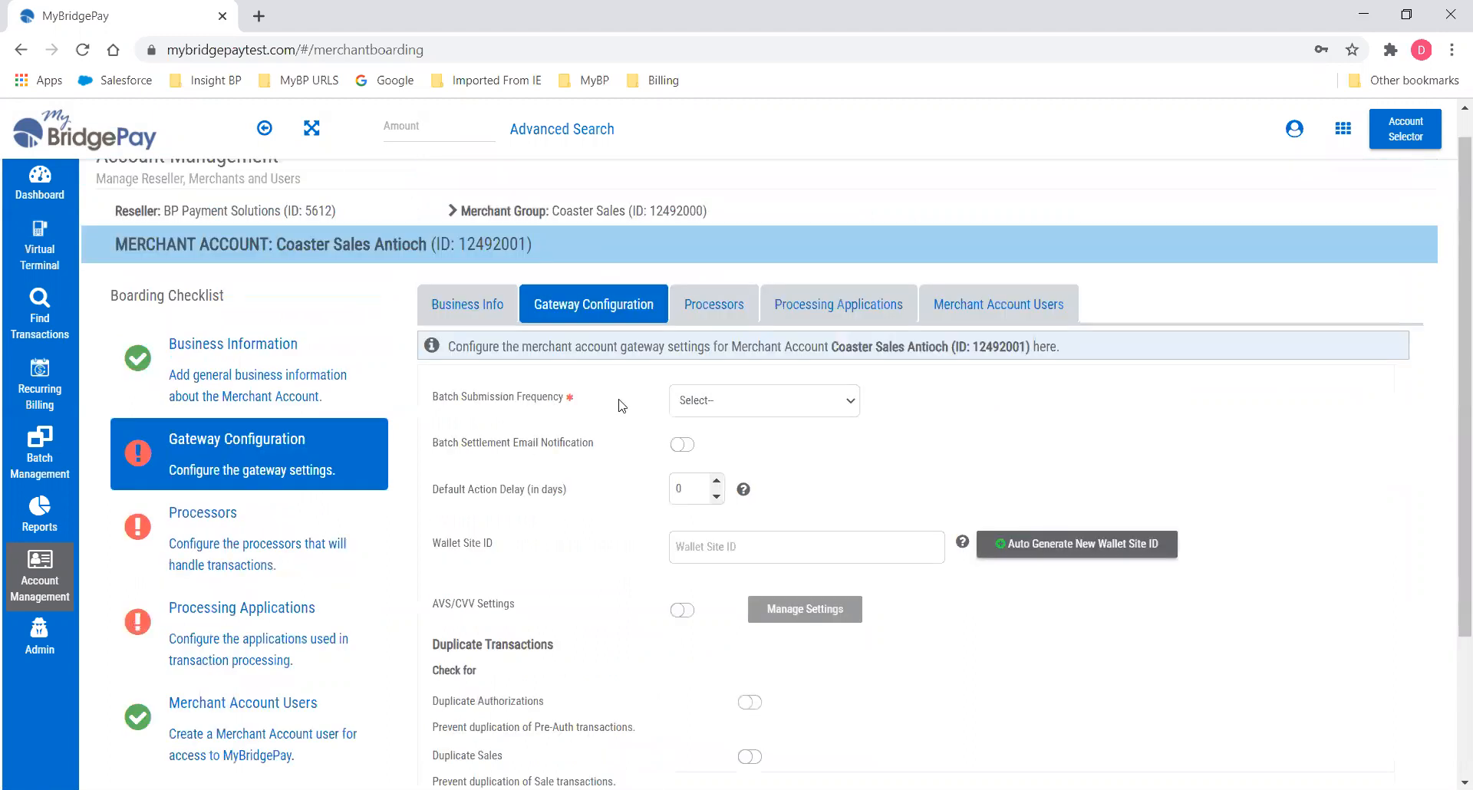
click(850, 405)
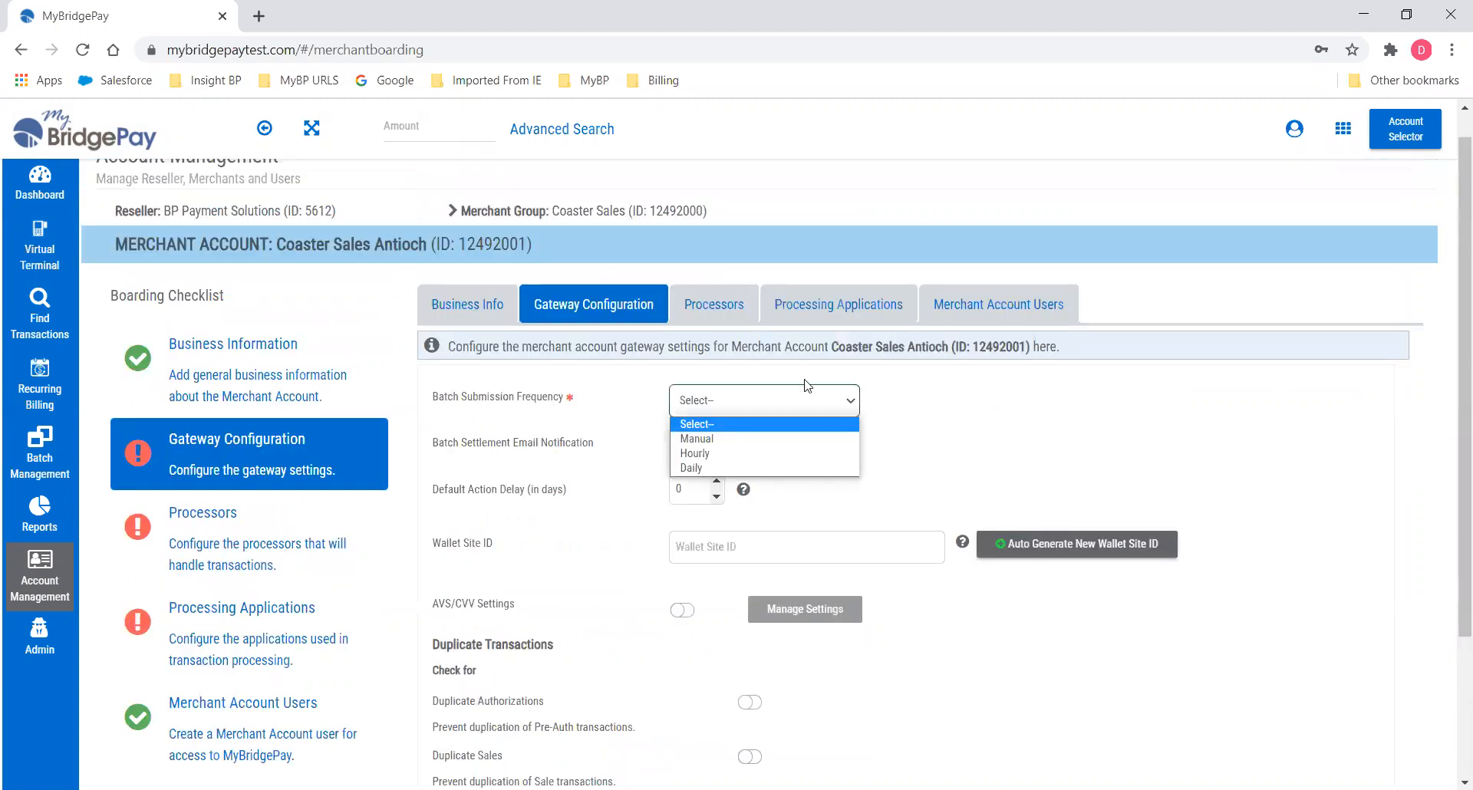
click(711, 469)
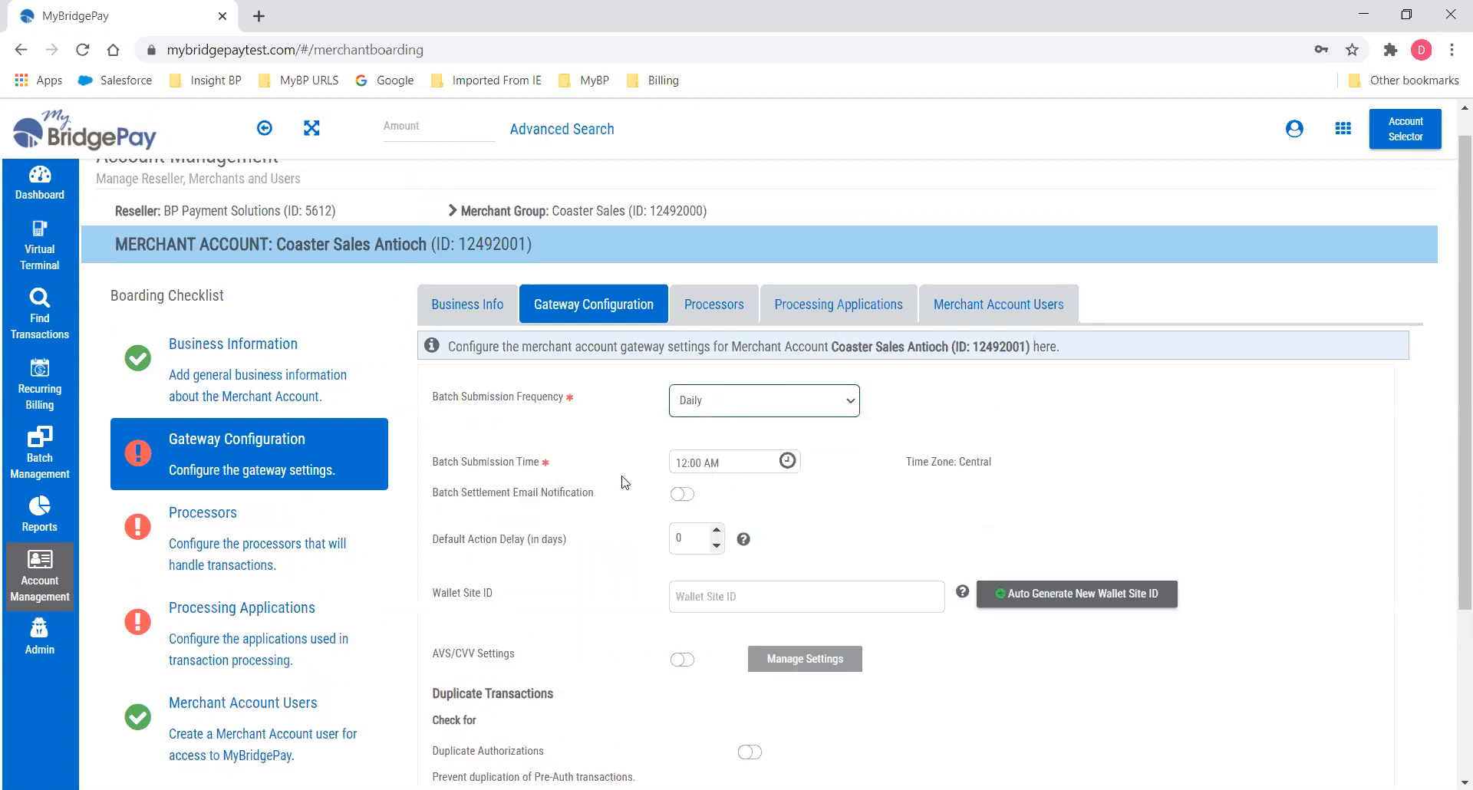
click(787, 461)
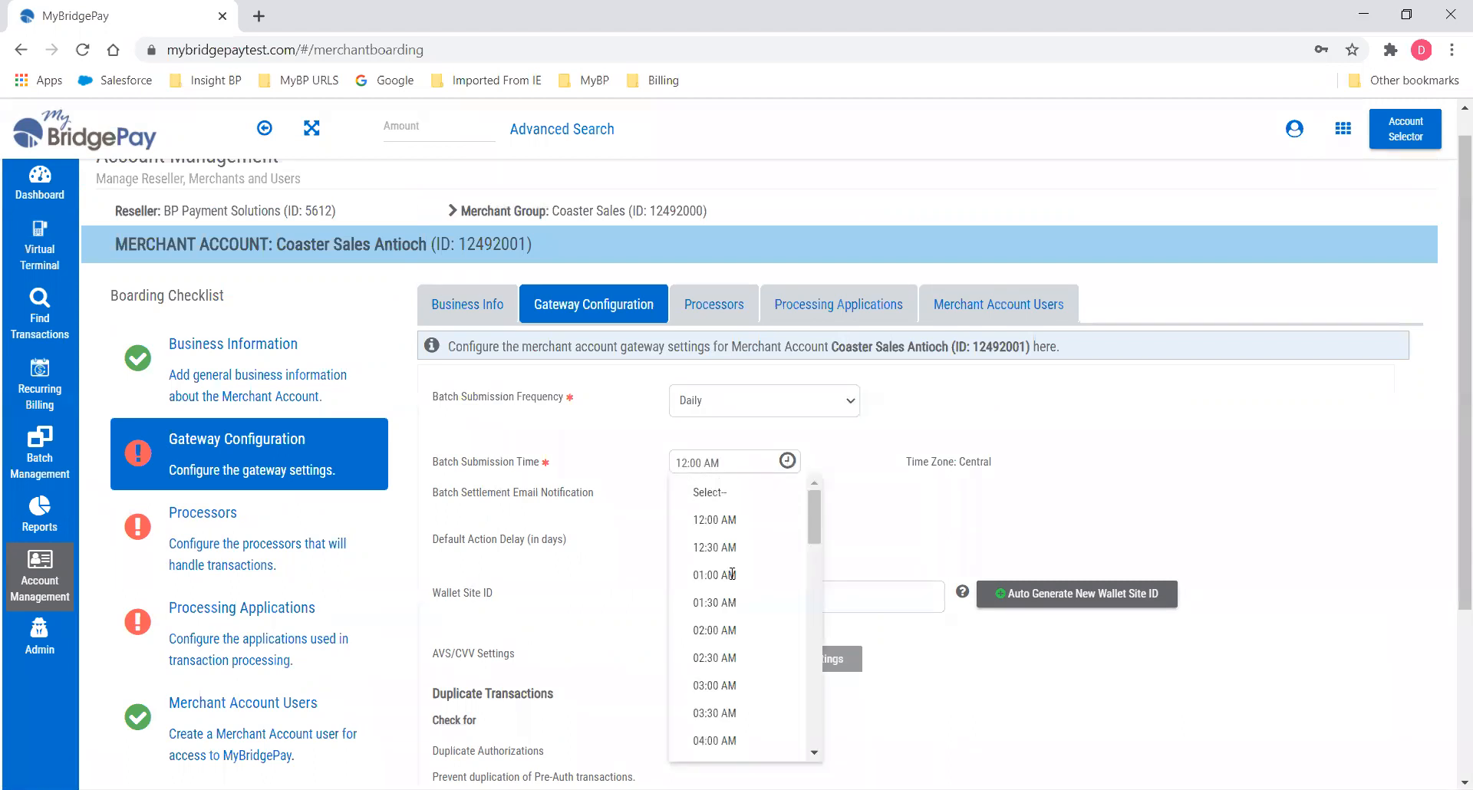
click(732, 577)
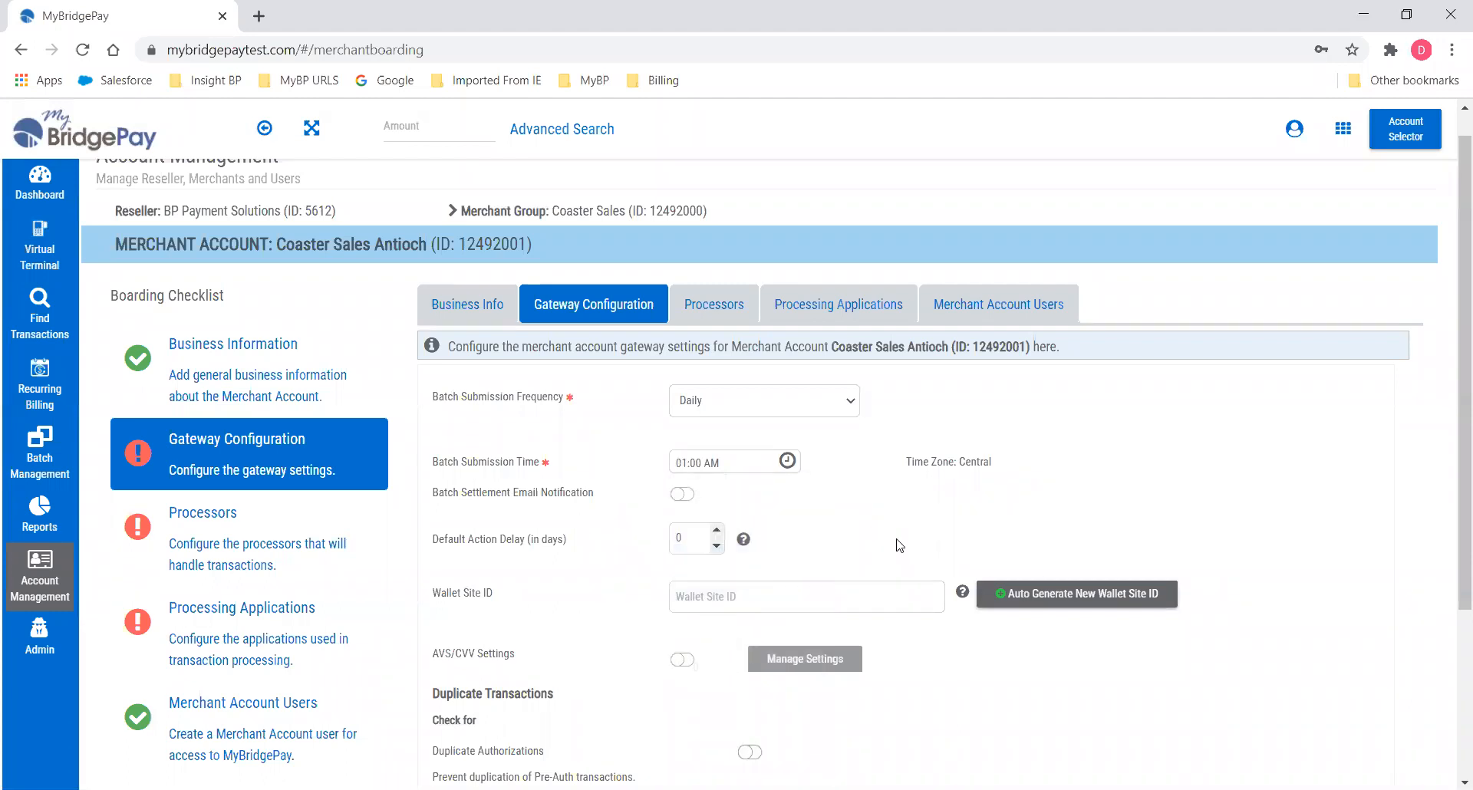
click(680, 496)
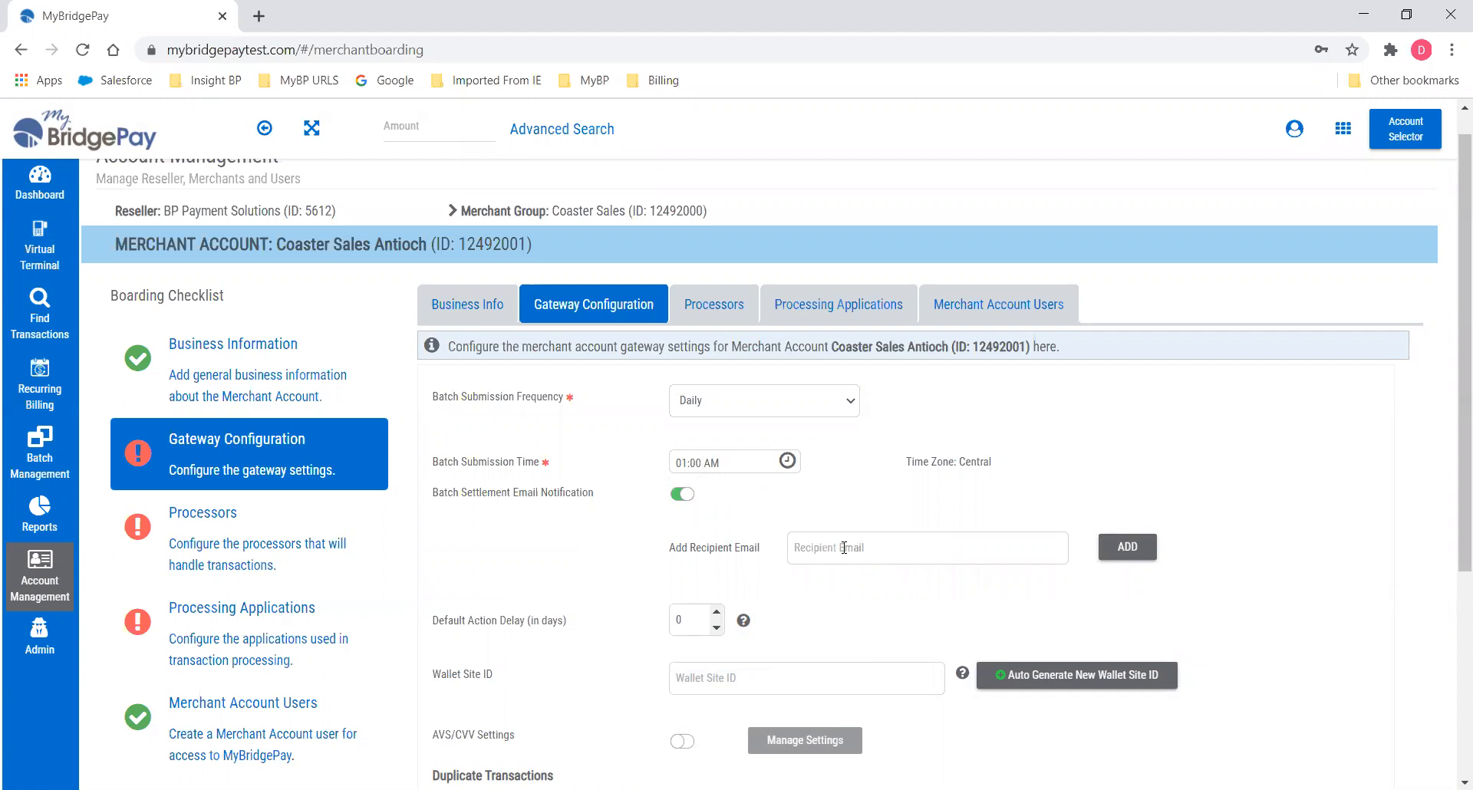
Add the first recipient's e-mail address to the batch settlement notifications.
click(844, 548)
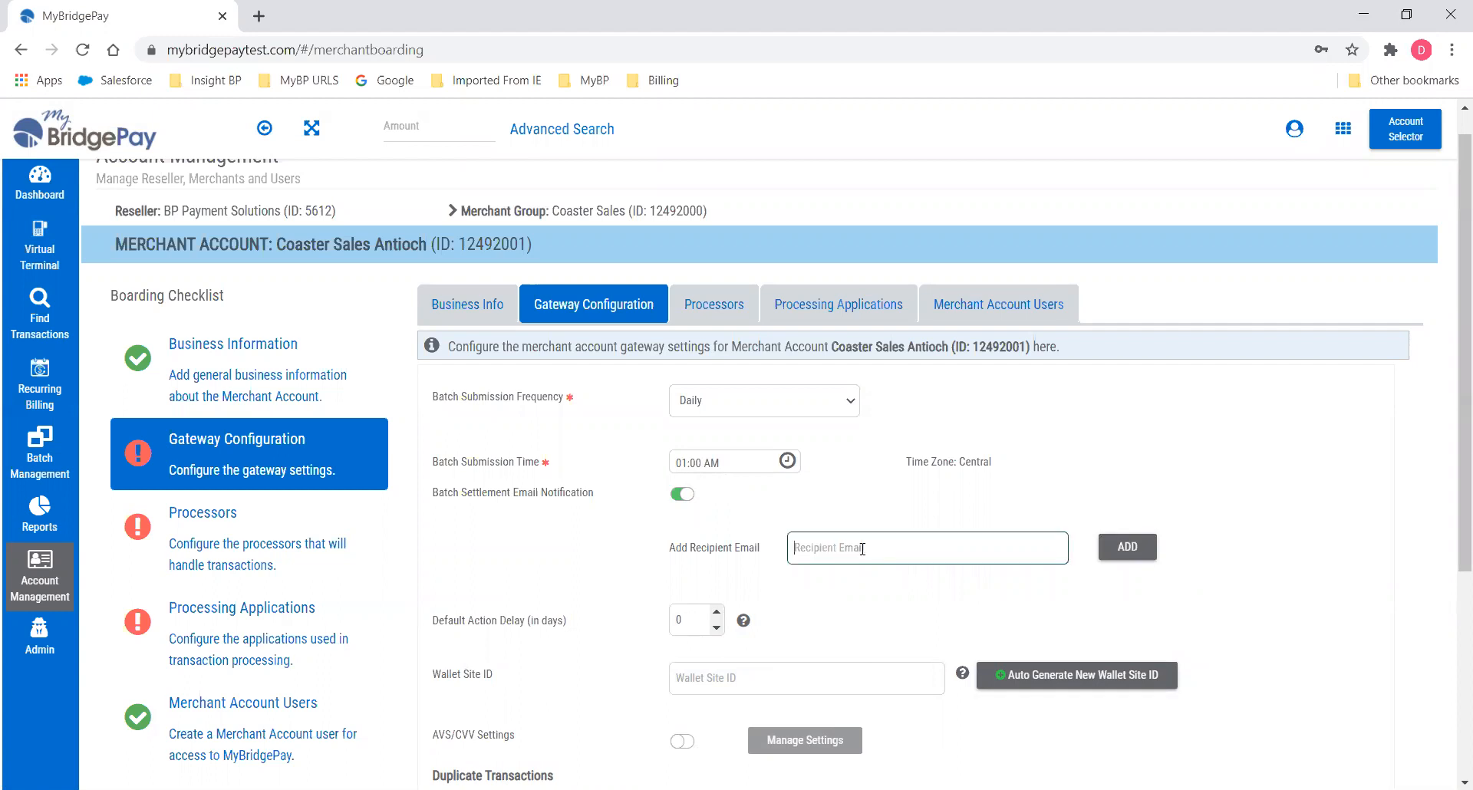
click(1127, 548)
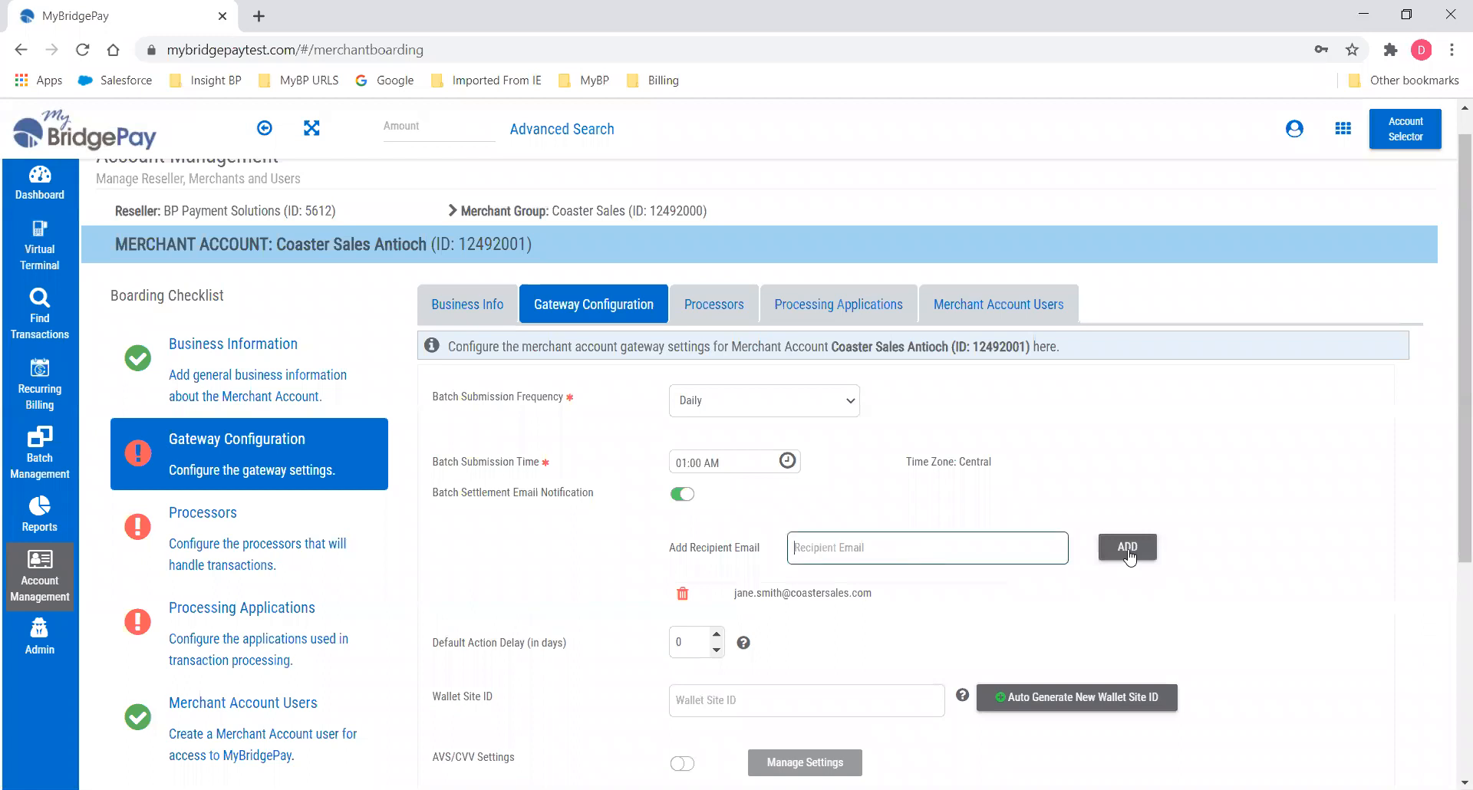
Add a second recipient's e-mail address to the settlement notification list.
text(Dana)
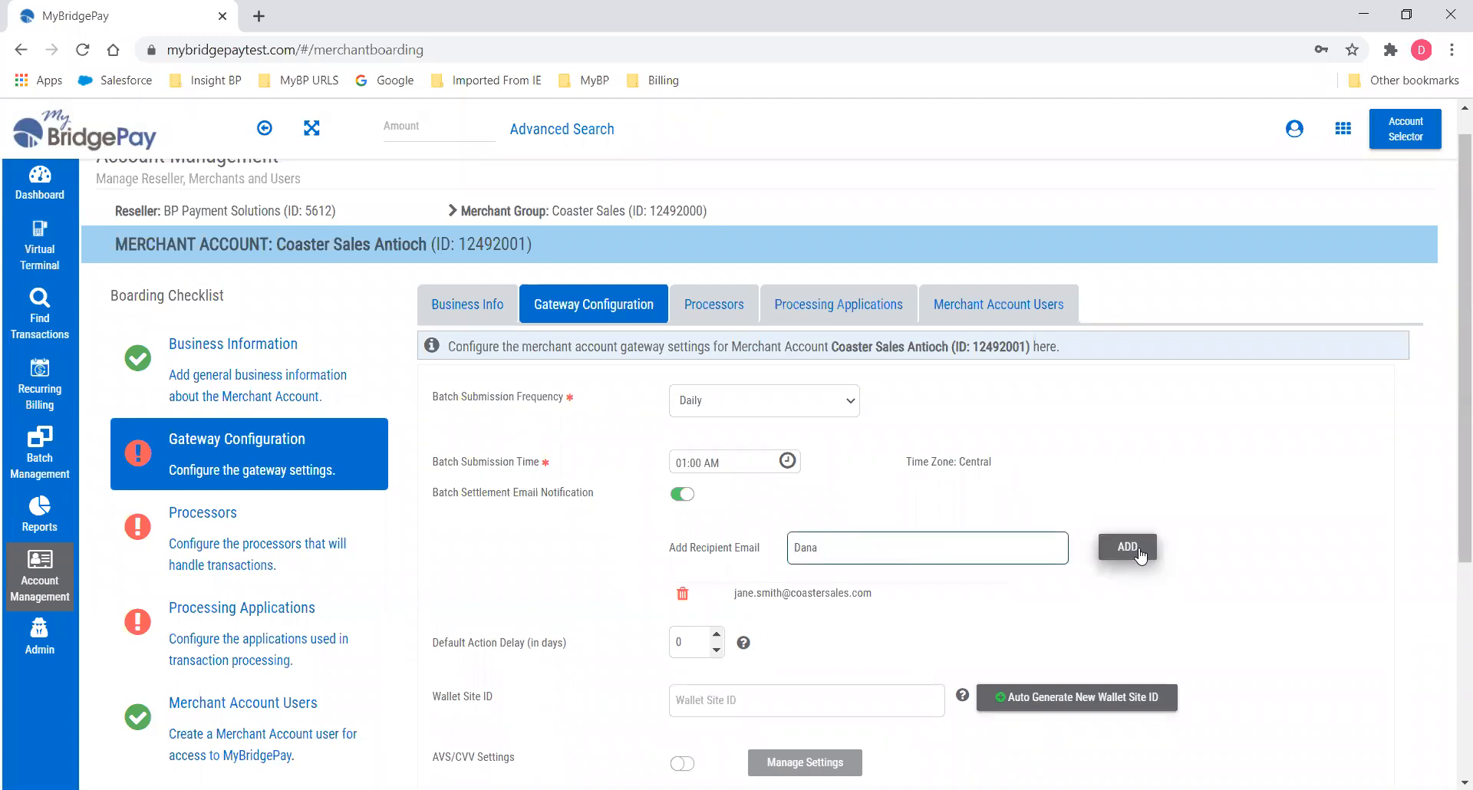
key(BackSpace)
key(BackSpace)
key(BackSpace)
key(BackSpace)
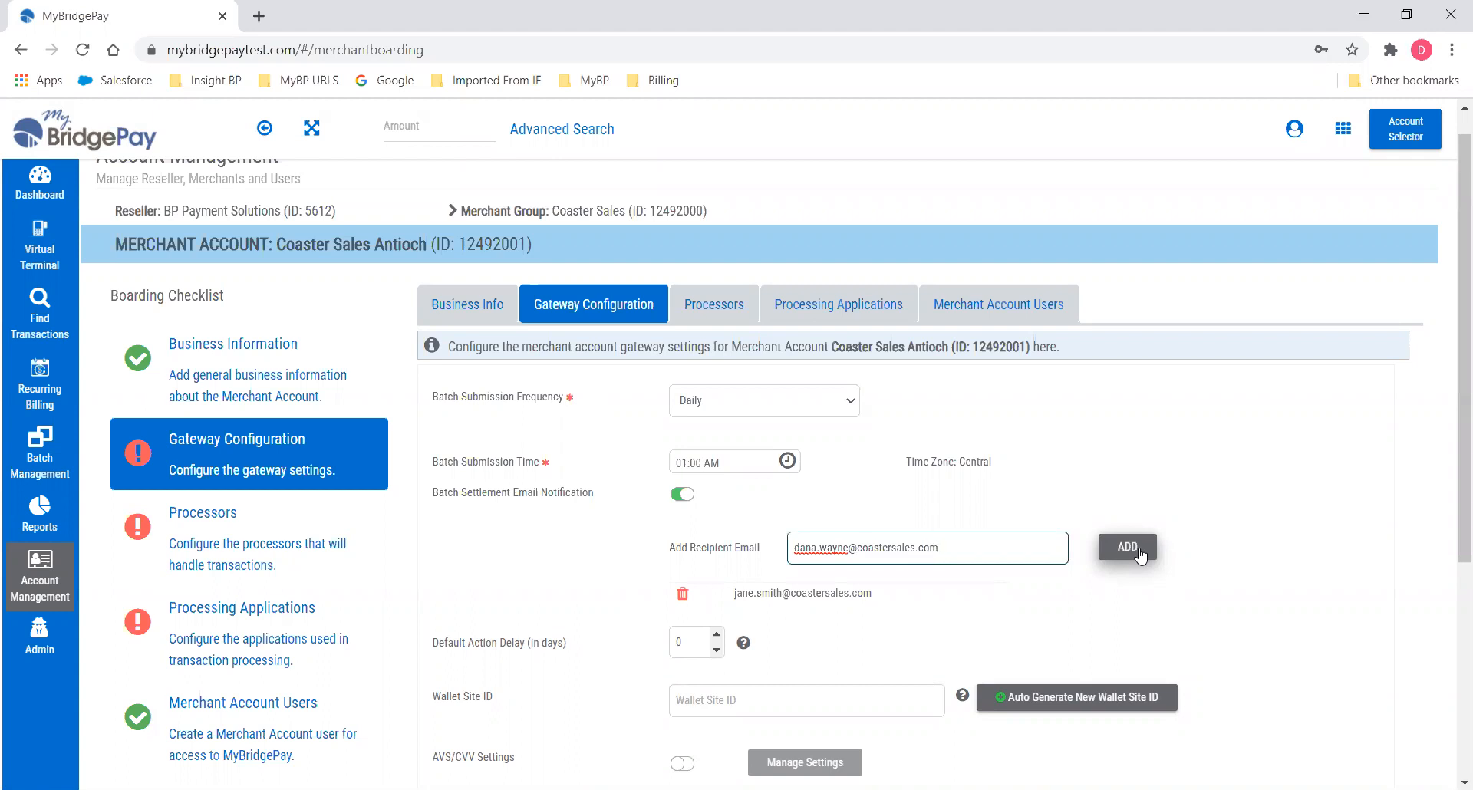
click(1141, 553)
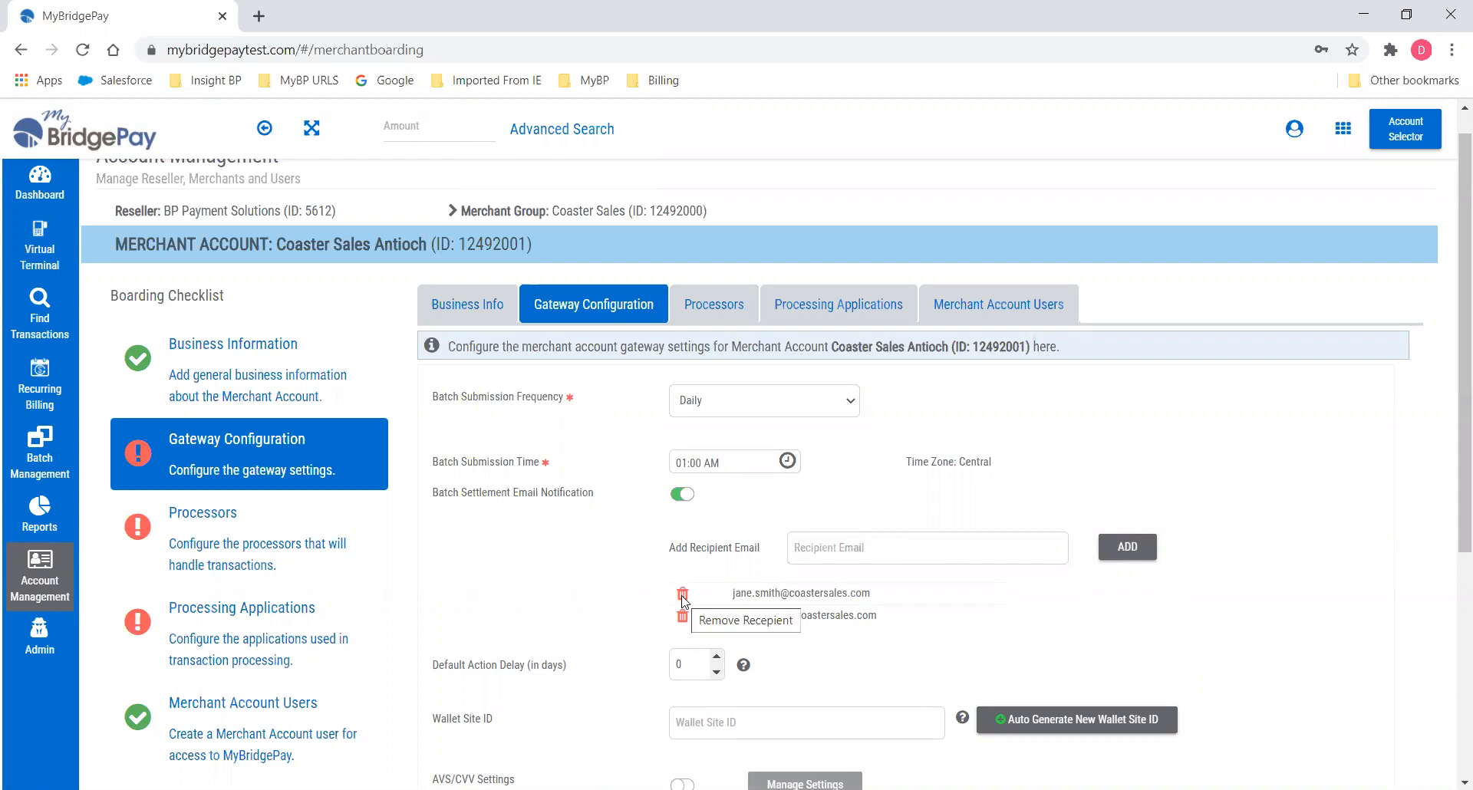
scroll(485, 491, down, 3)
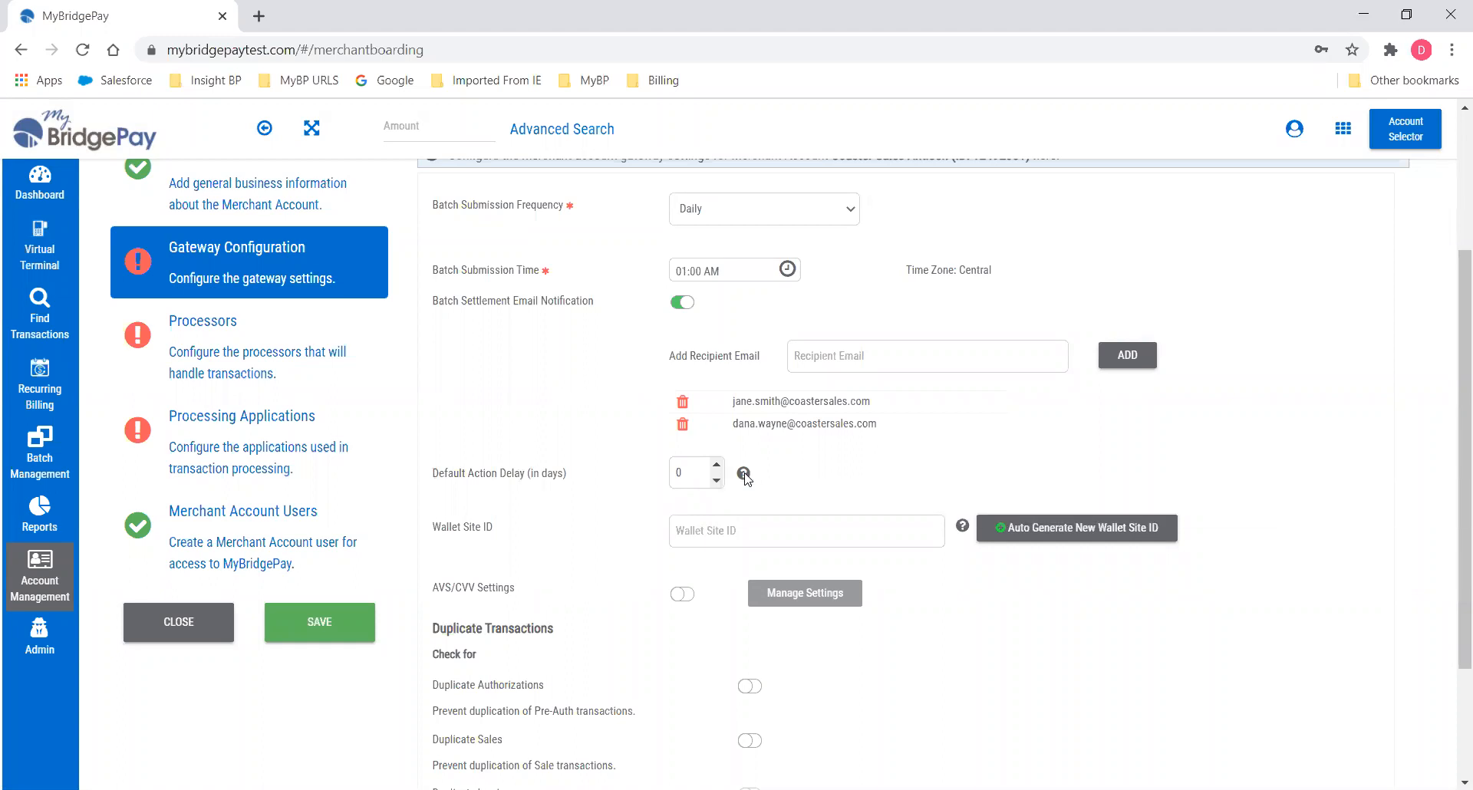
Keep Default Action Delay at 0 days and auto-generate a new Wallet Site ID.
mouse_move(744, 478)
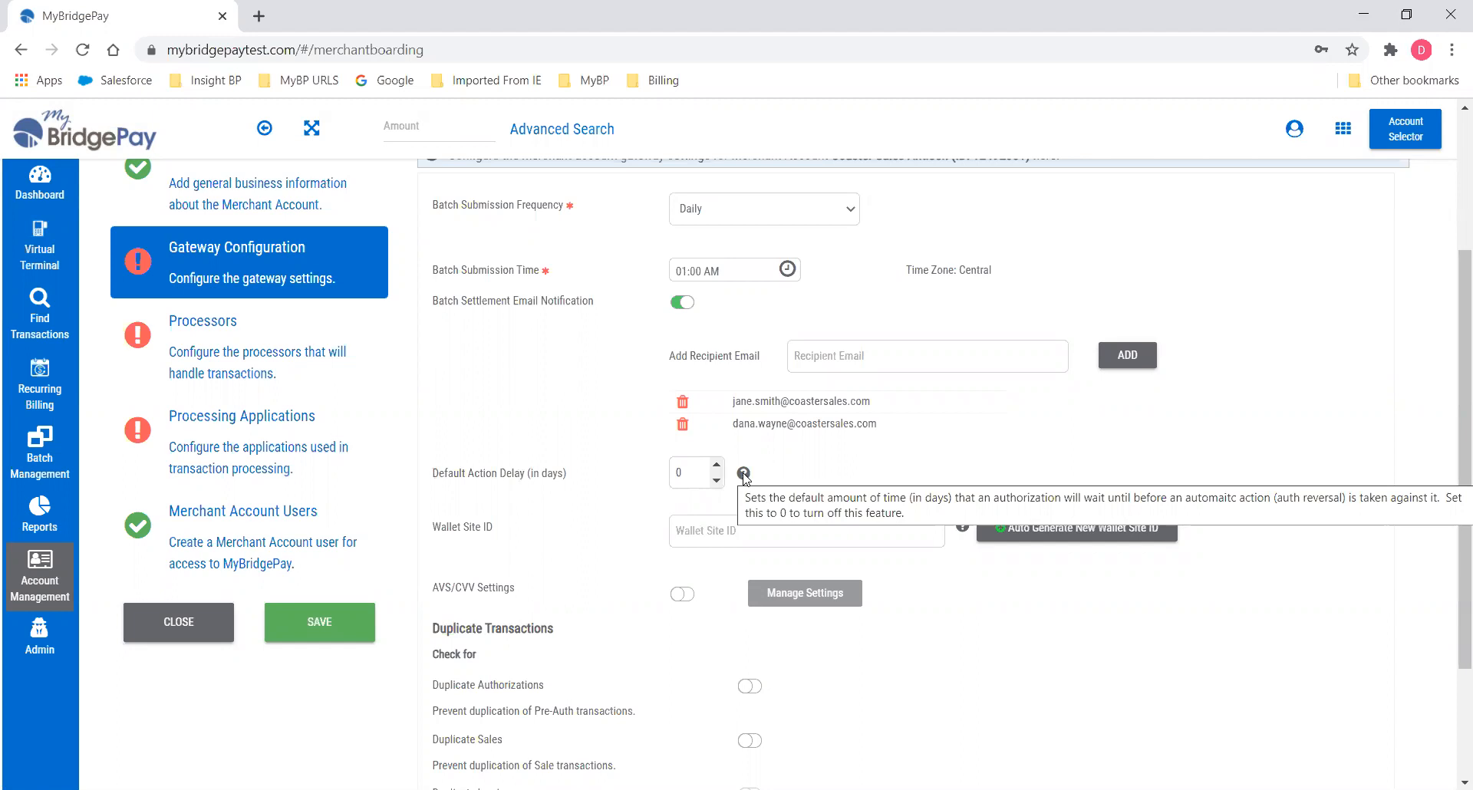
click(716, 465)
click(716, 465)
click(717, 481)
click(718, 481)
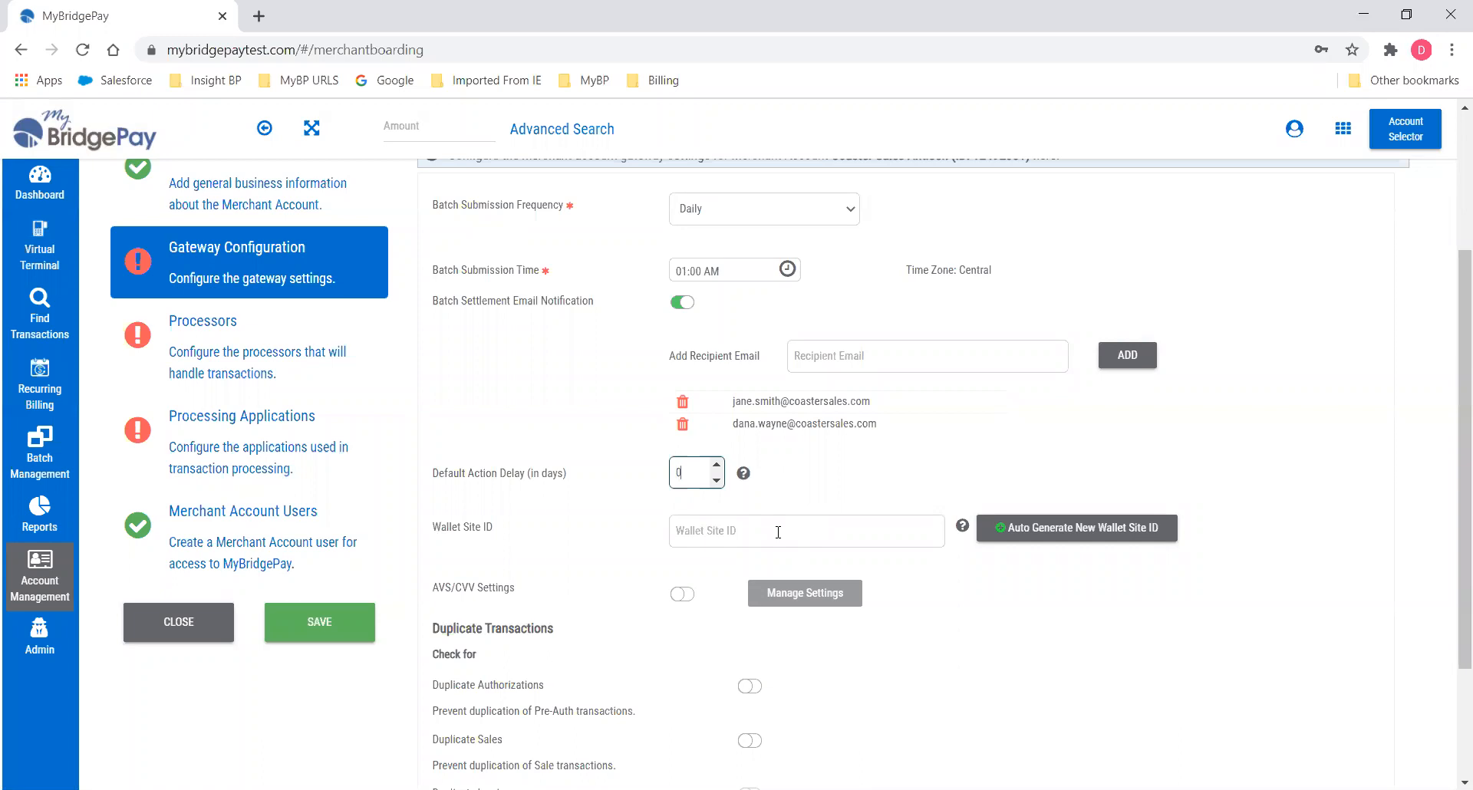
click(1061, 536)
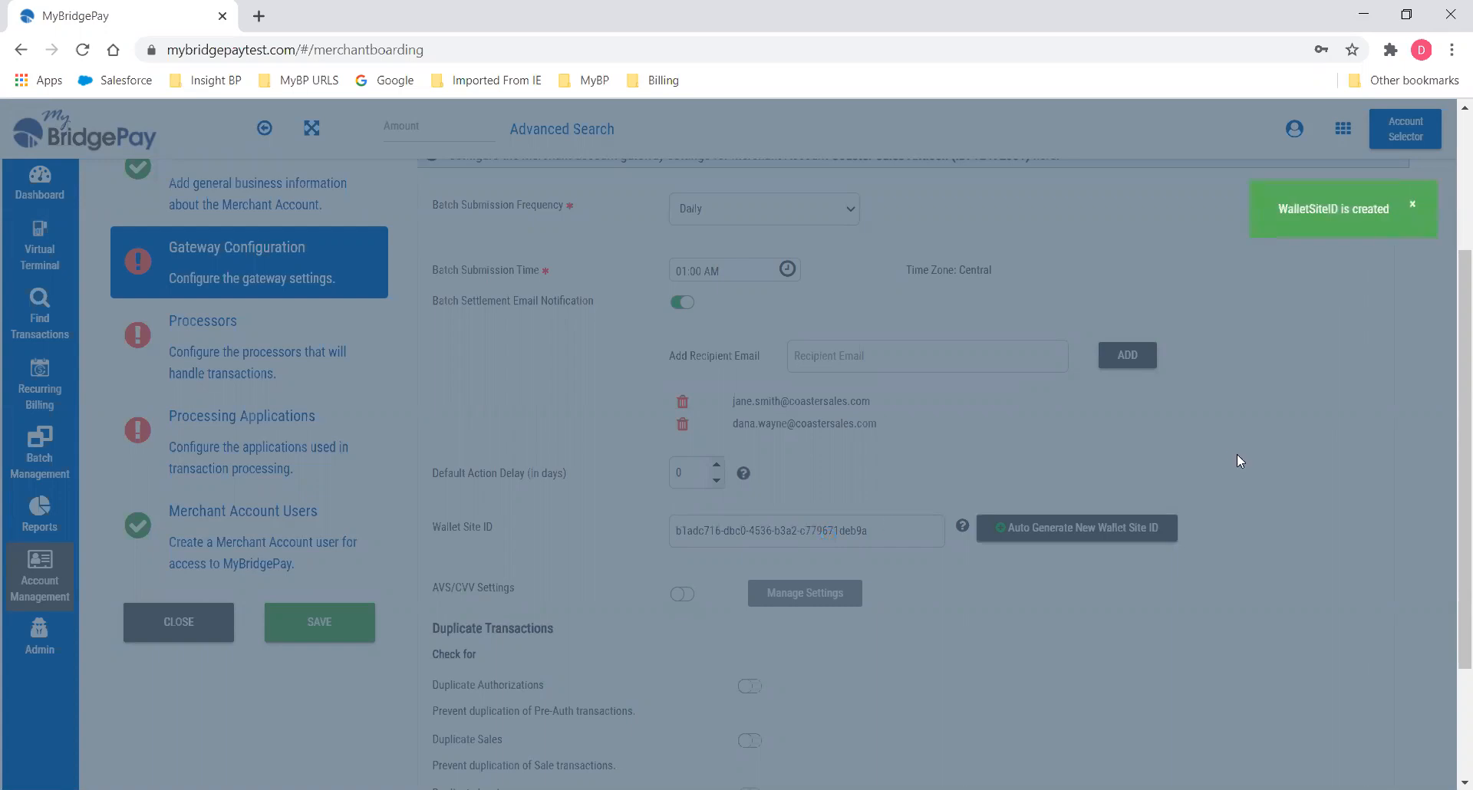
scroll(1251, 471, down, 3)
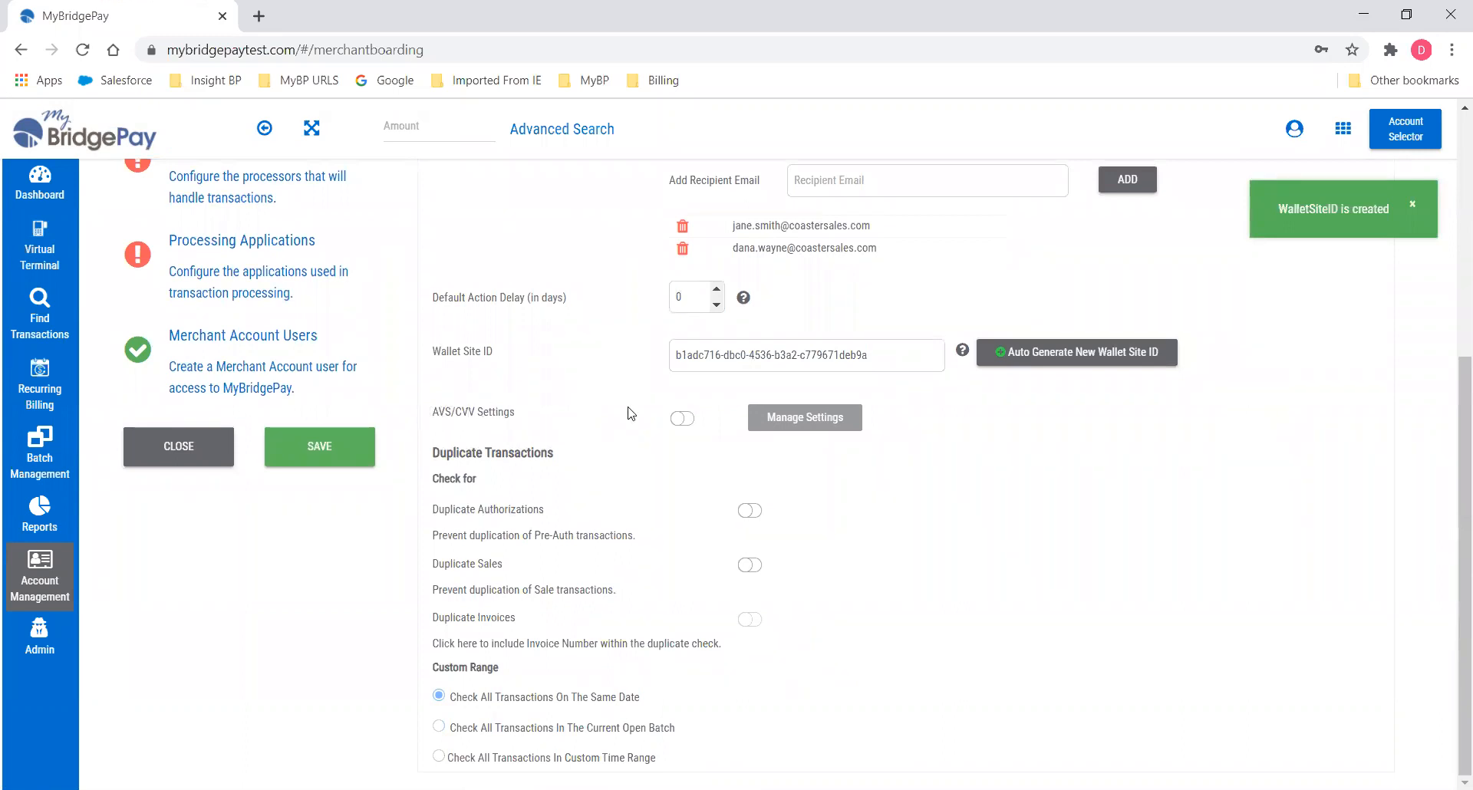
Enable AVS/CVV declines for ZIP Code and CVV mismatches, and turn on Duplicate Authorizations.
click(678, 422)
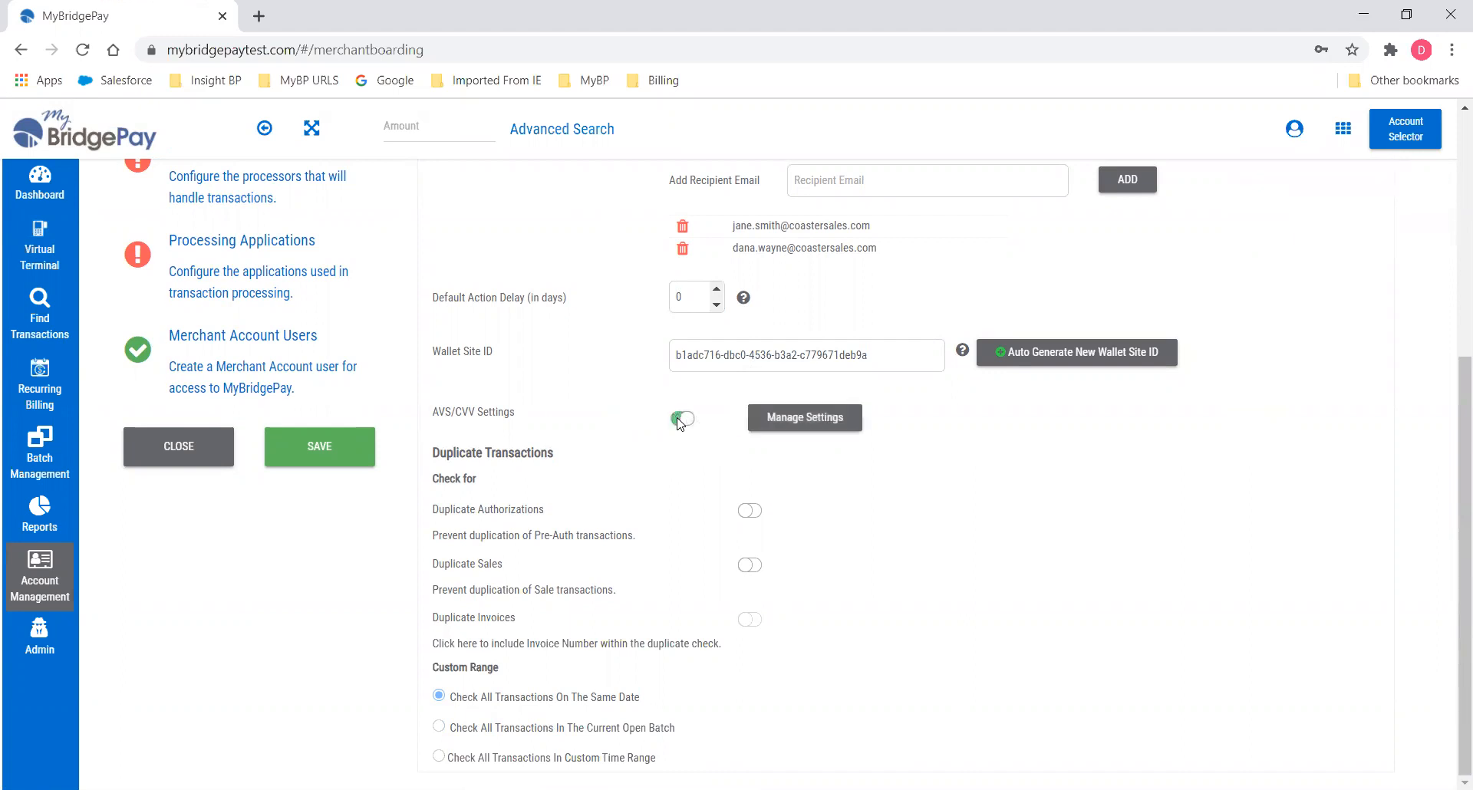
click(813, 420)
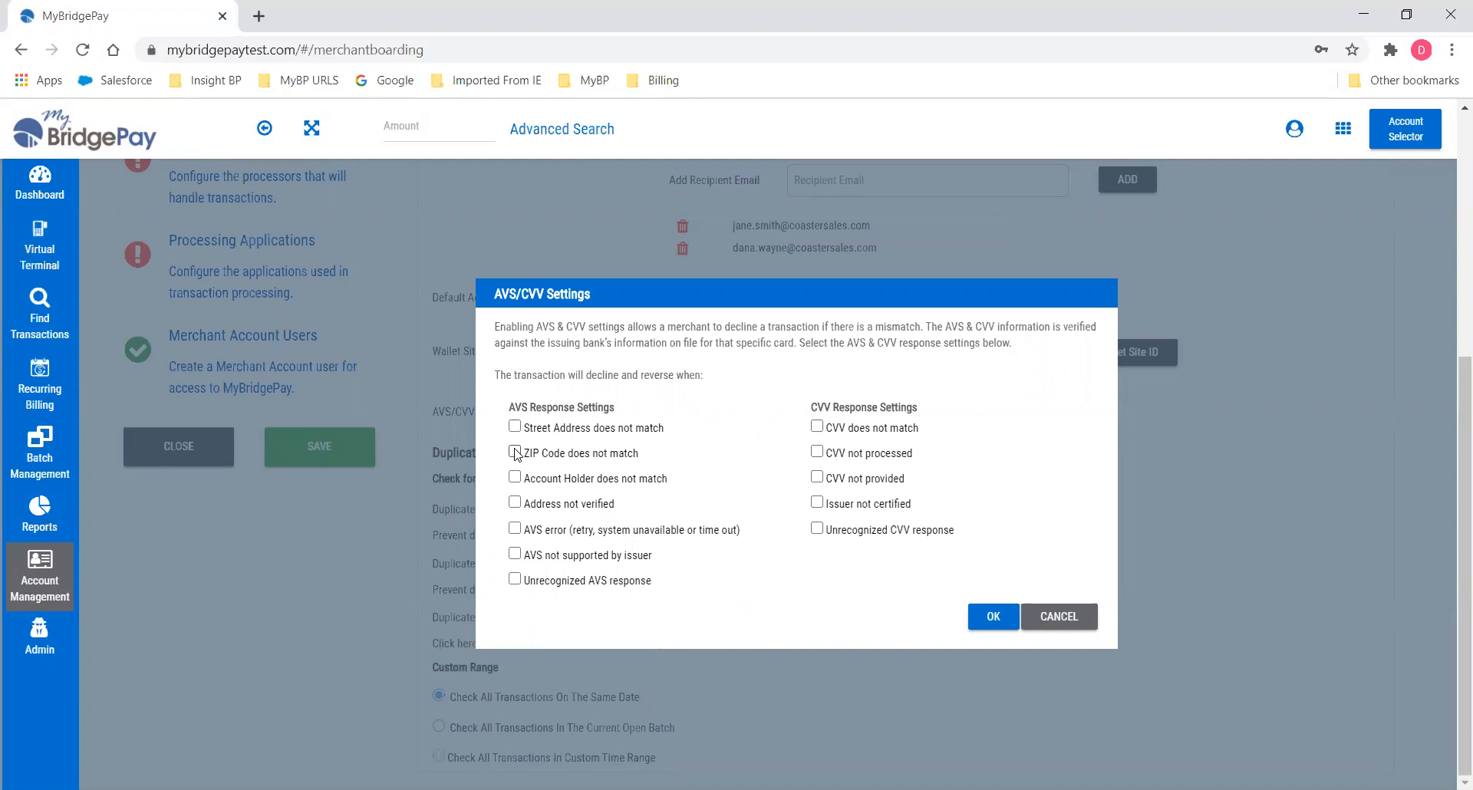
click(515, 452)
click(817, 427)
click(995, 622)
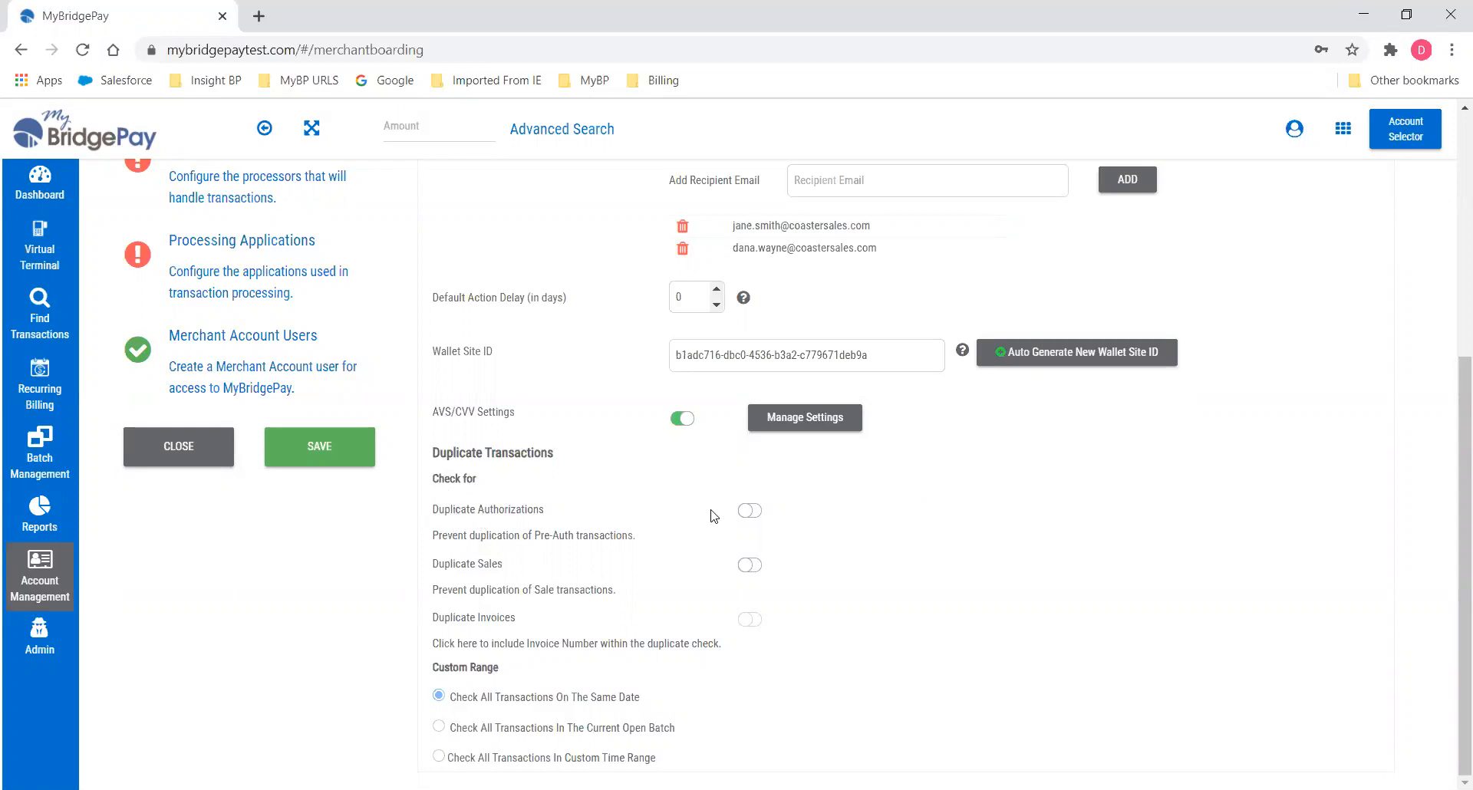
click(749, 512)
Turn on Duplicate Sales, use a 15-minute custom time range for duplicate checks, and save.
click(746, 566)
click(746, 625)
click(755, 619)
click(439, 757)
scroll(932, 671, down, 1)
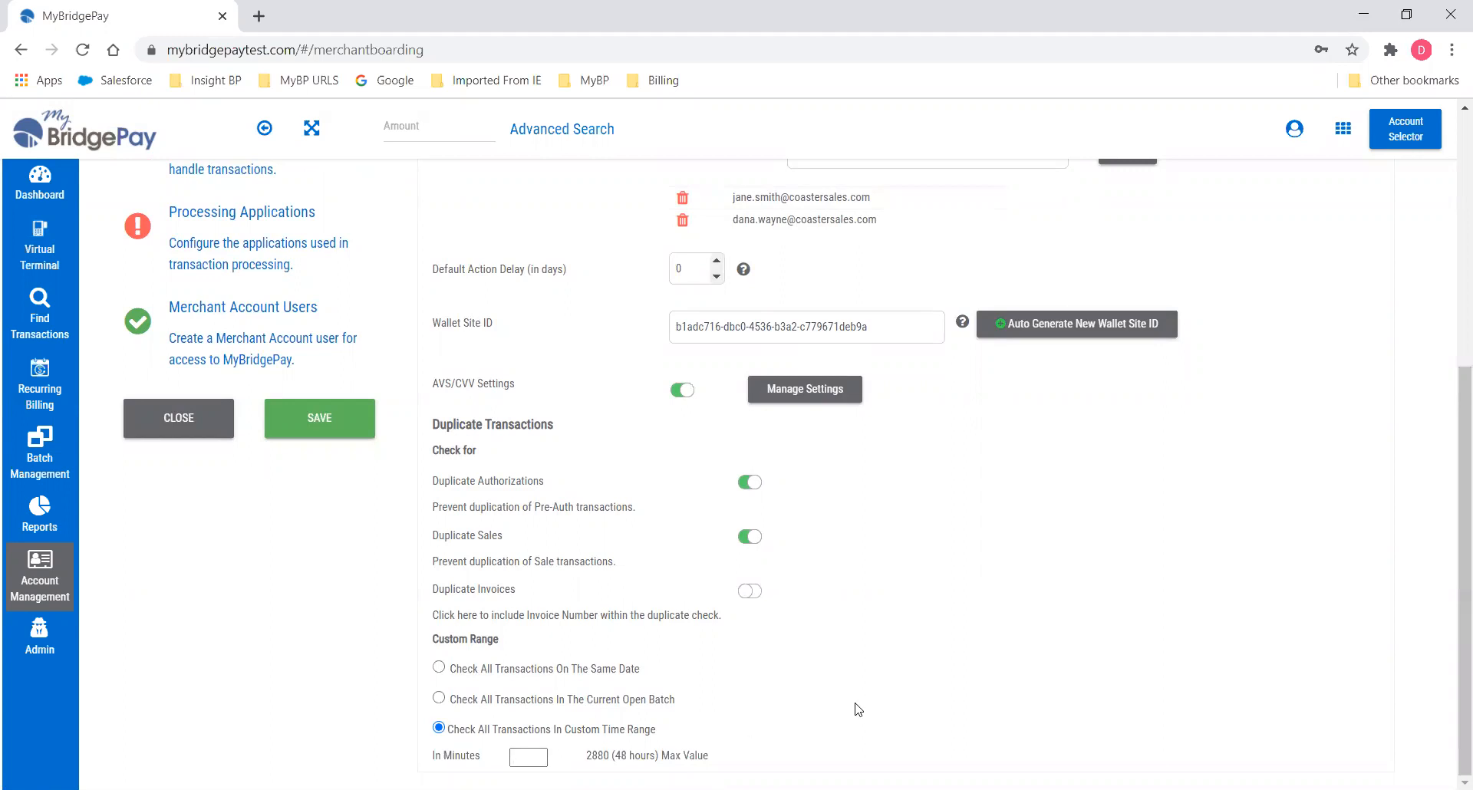
text(15)
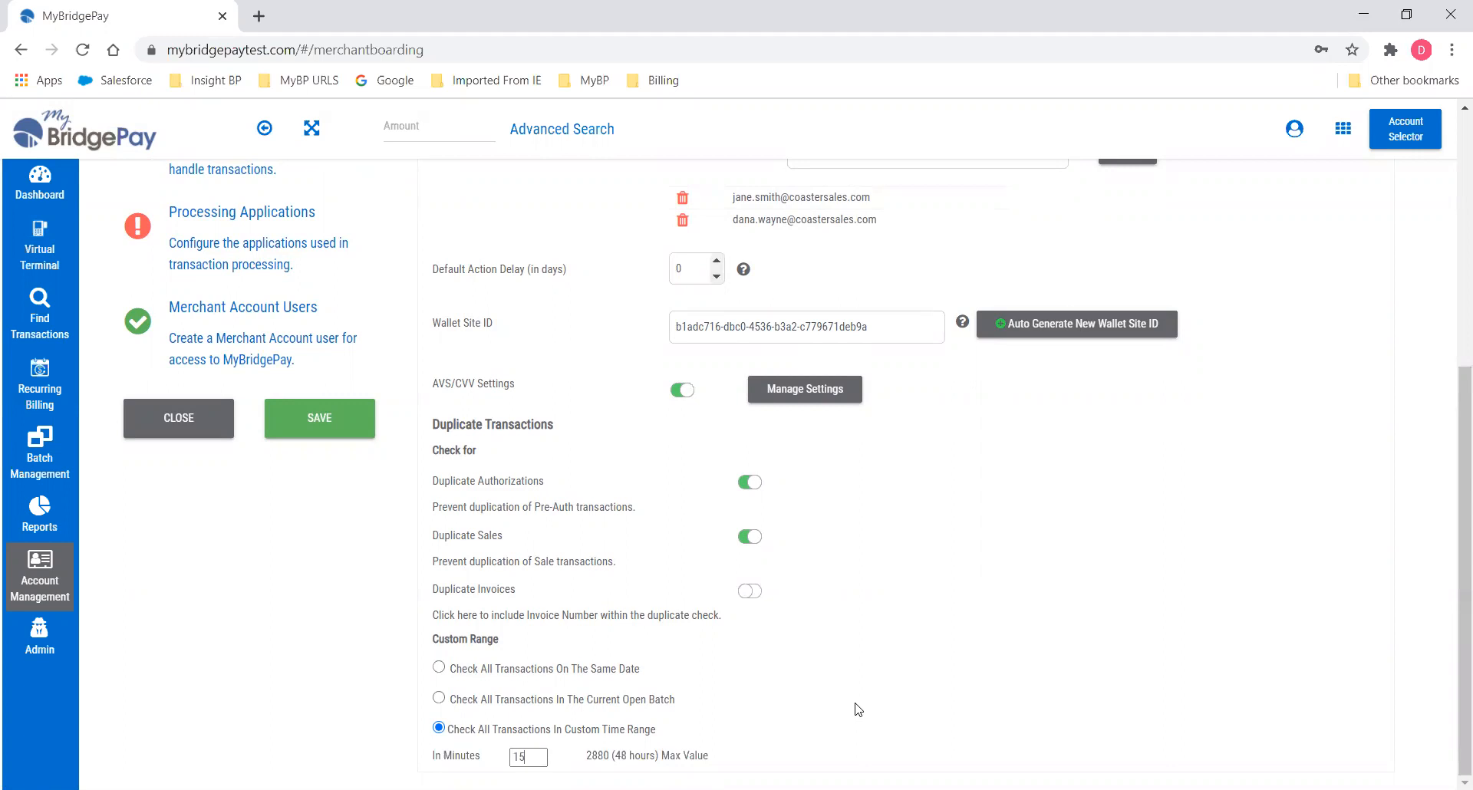
click(331, 427)
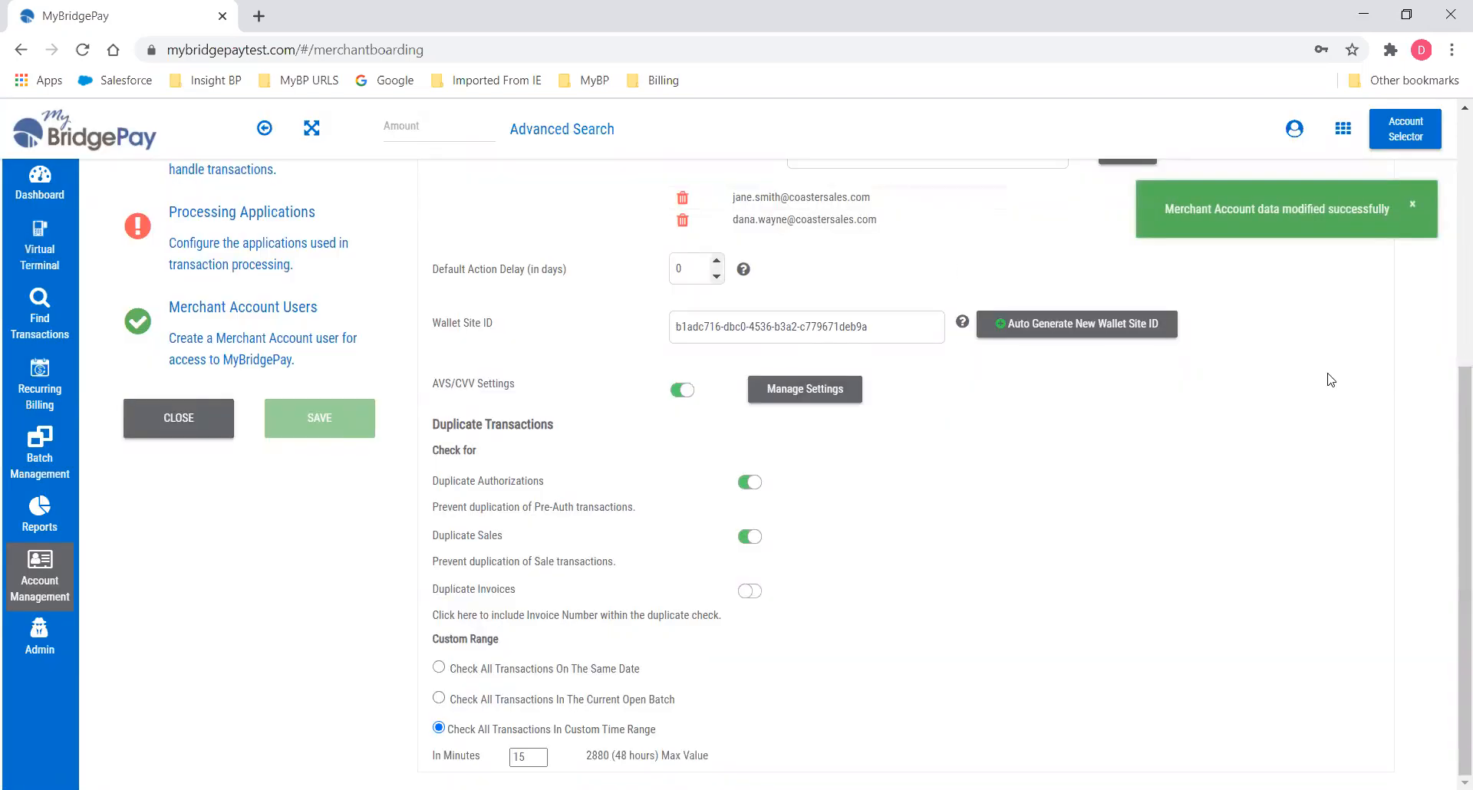
scroll(1183, 483, up, 6)
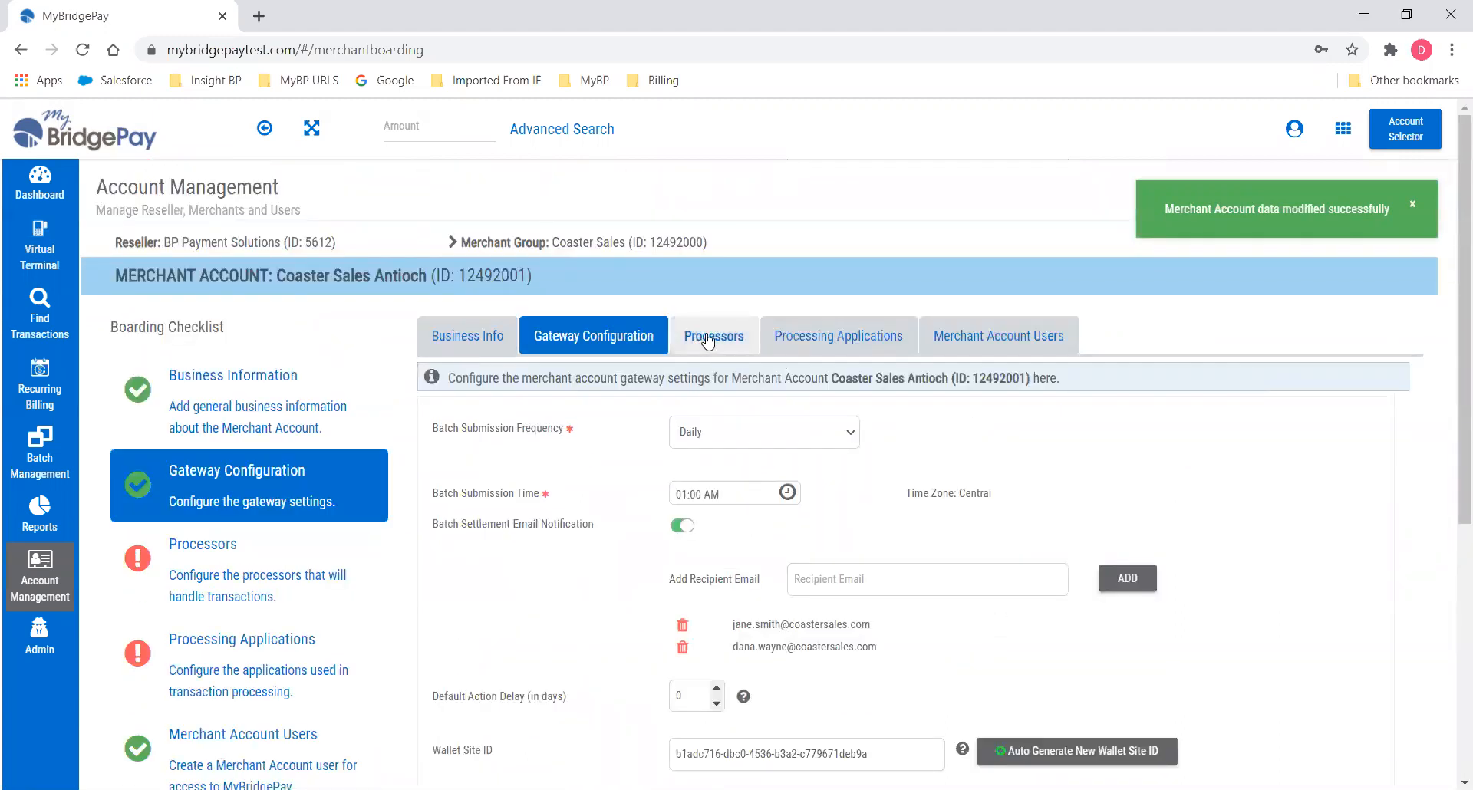
Create a Credit Card processor with First Data Omaha, dismissing the missing Merchant ID error.
click(708, 342)
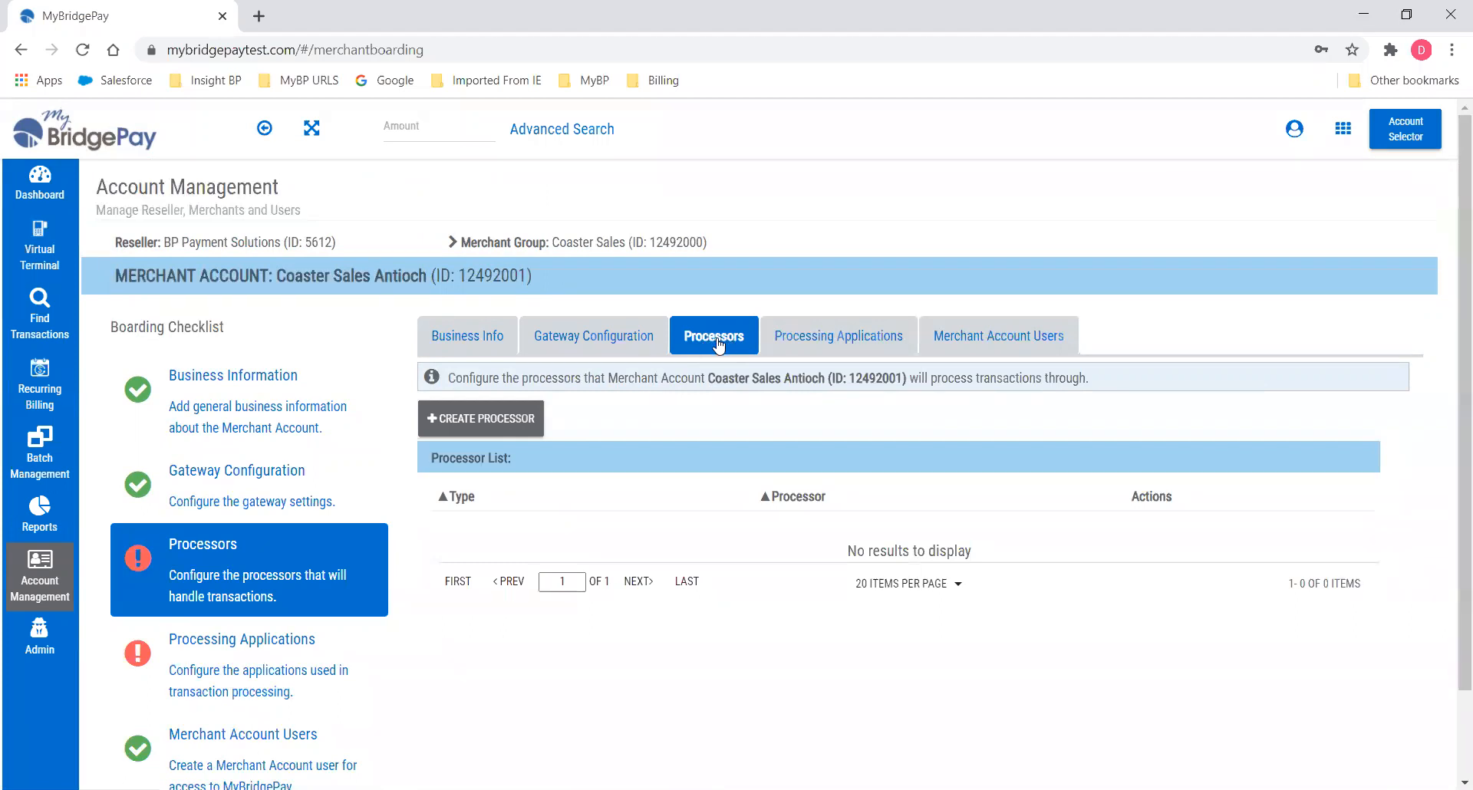
click(474, 420)
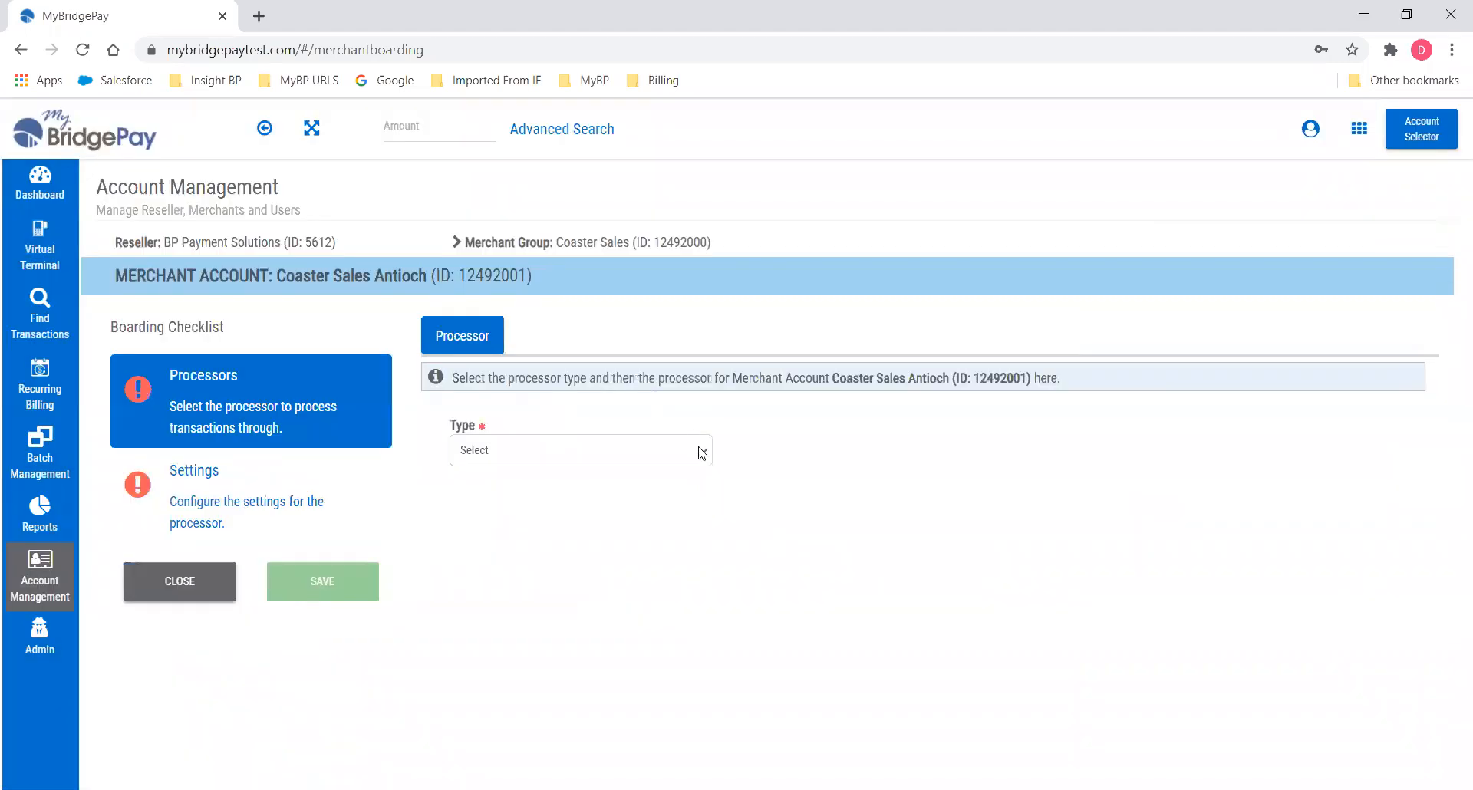
click(704, 451)
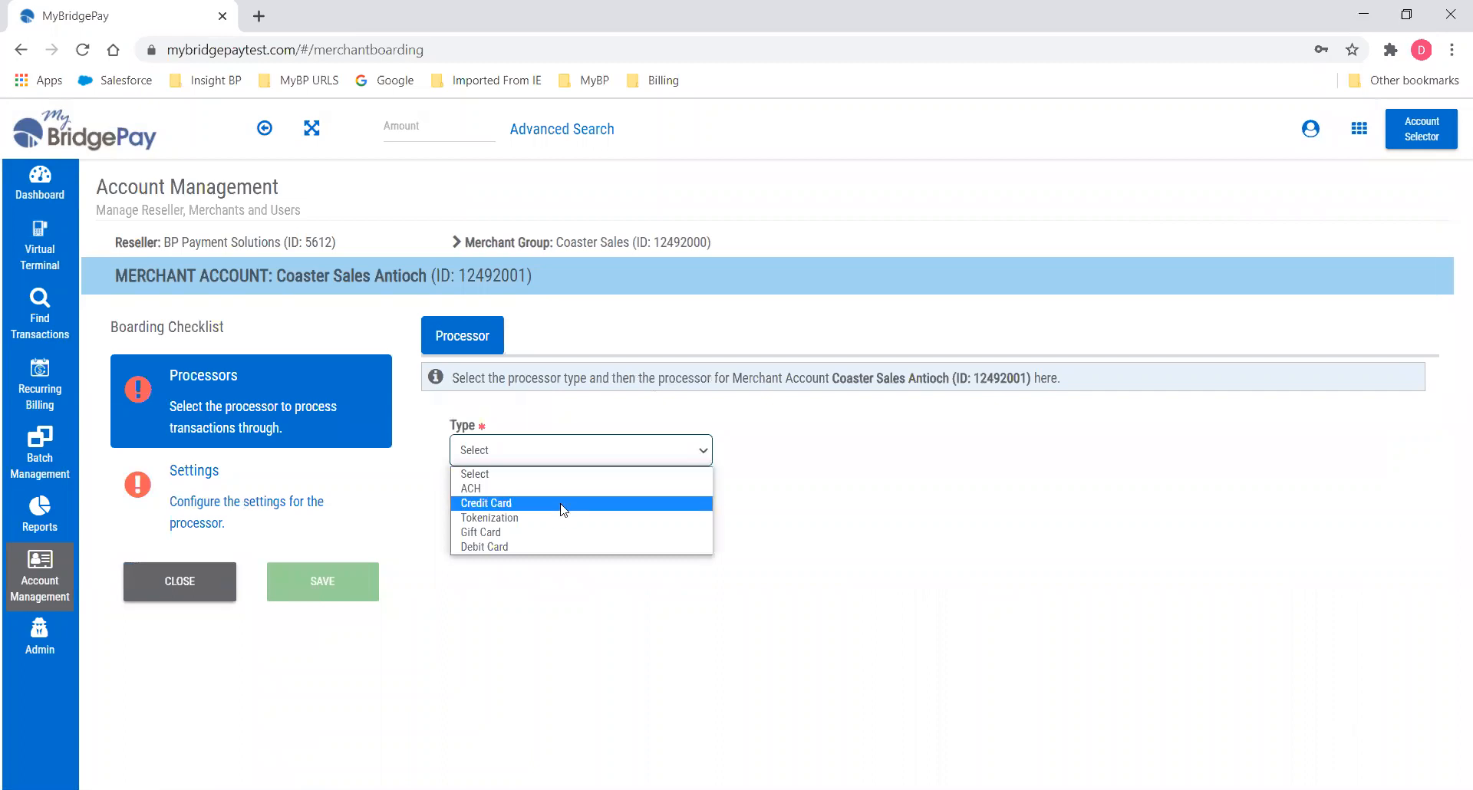
click(564, 510)
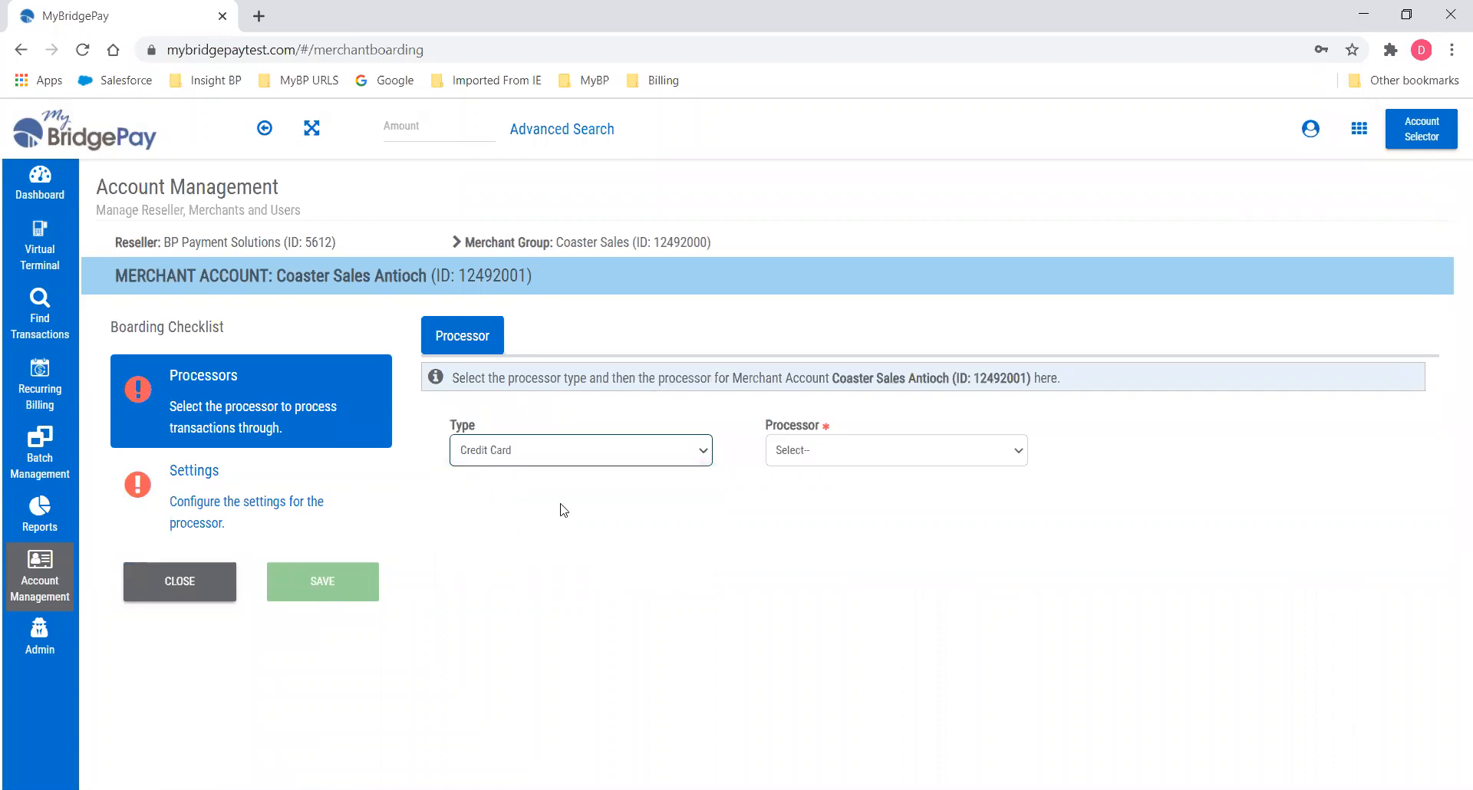
click(1016, 451)
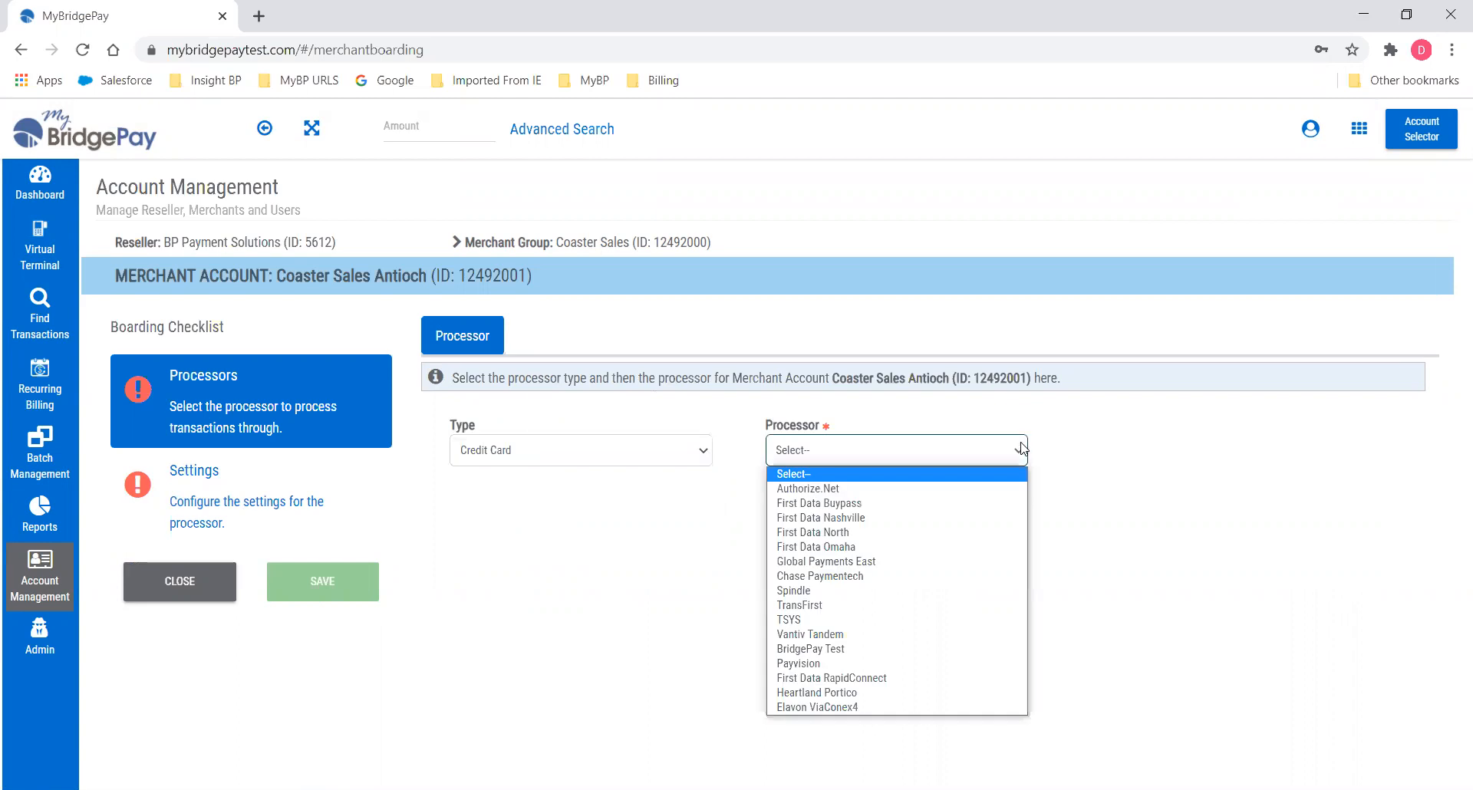
click(894, 547)
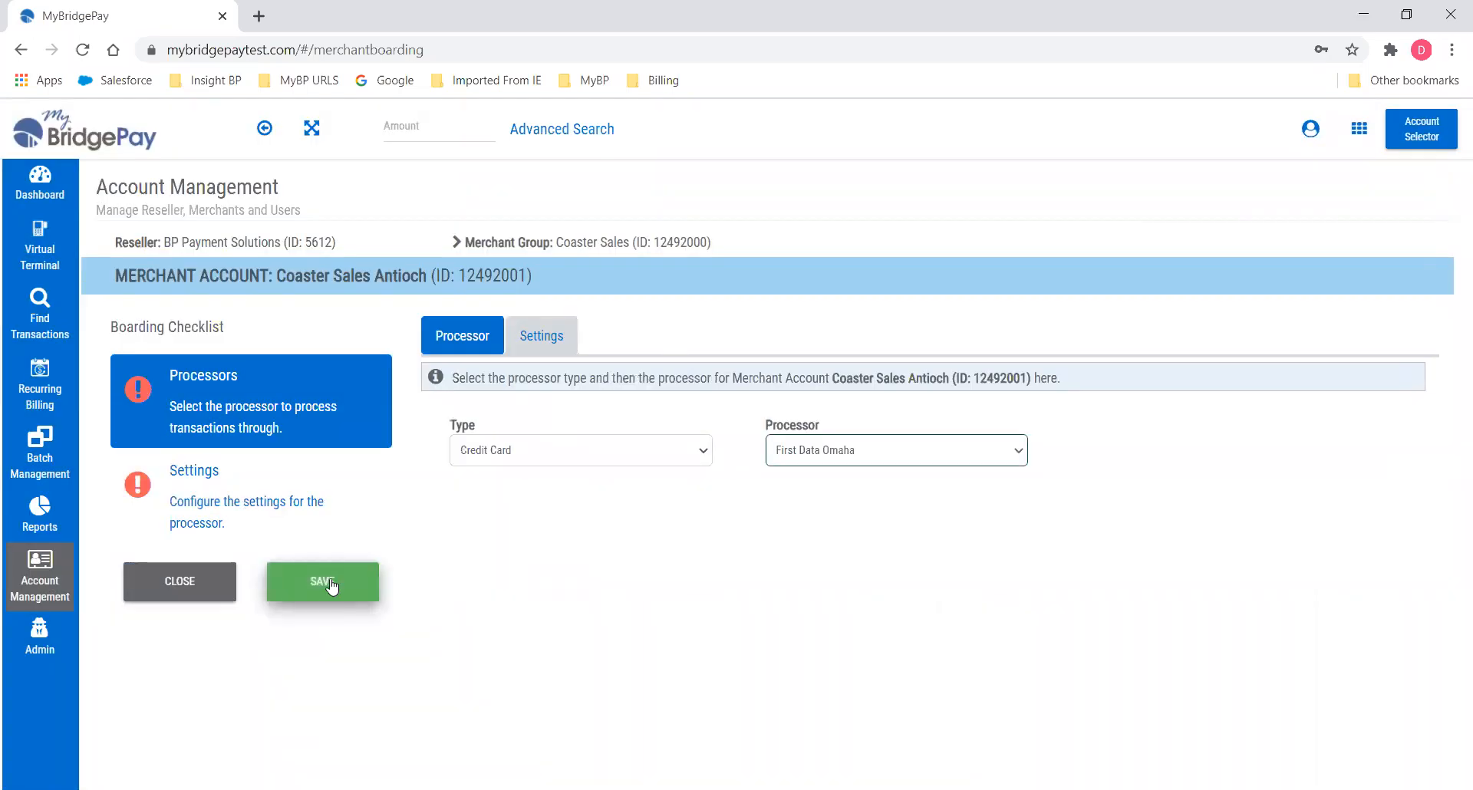
click(329, 584)
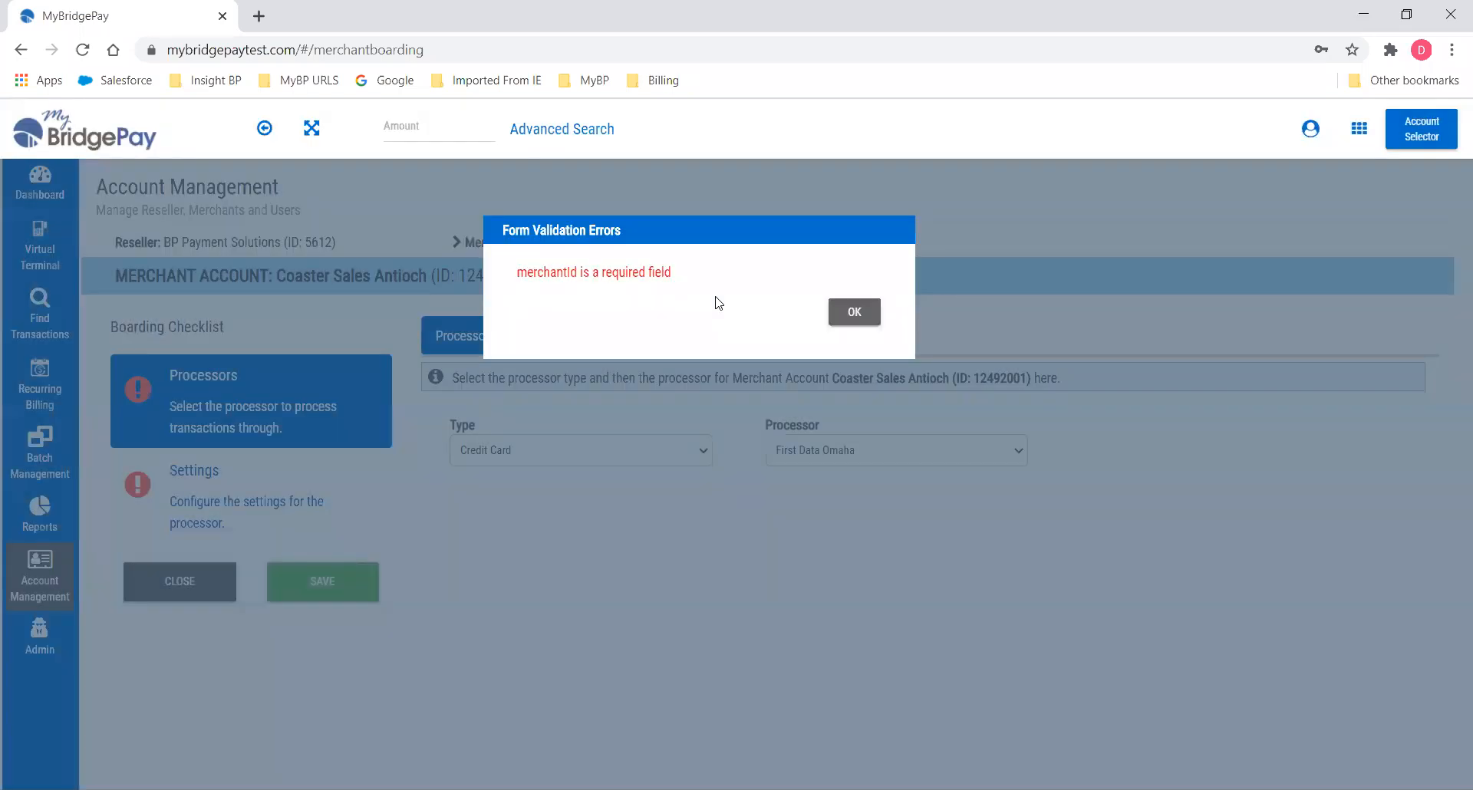
click(856, 313)
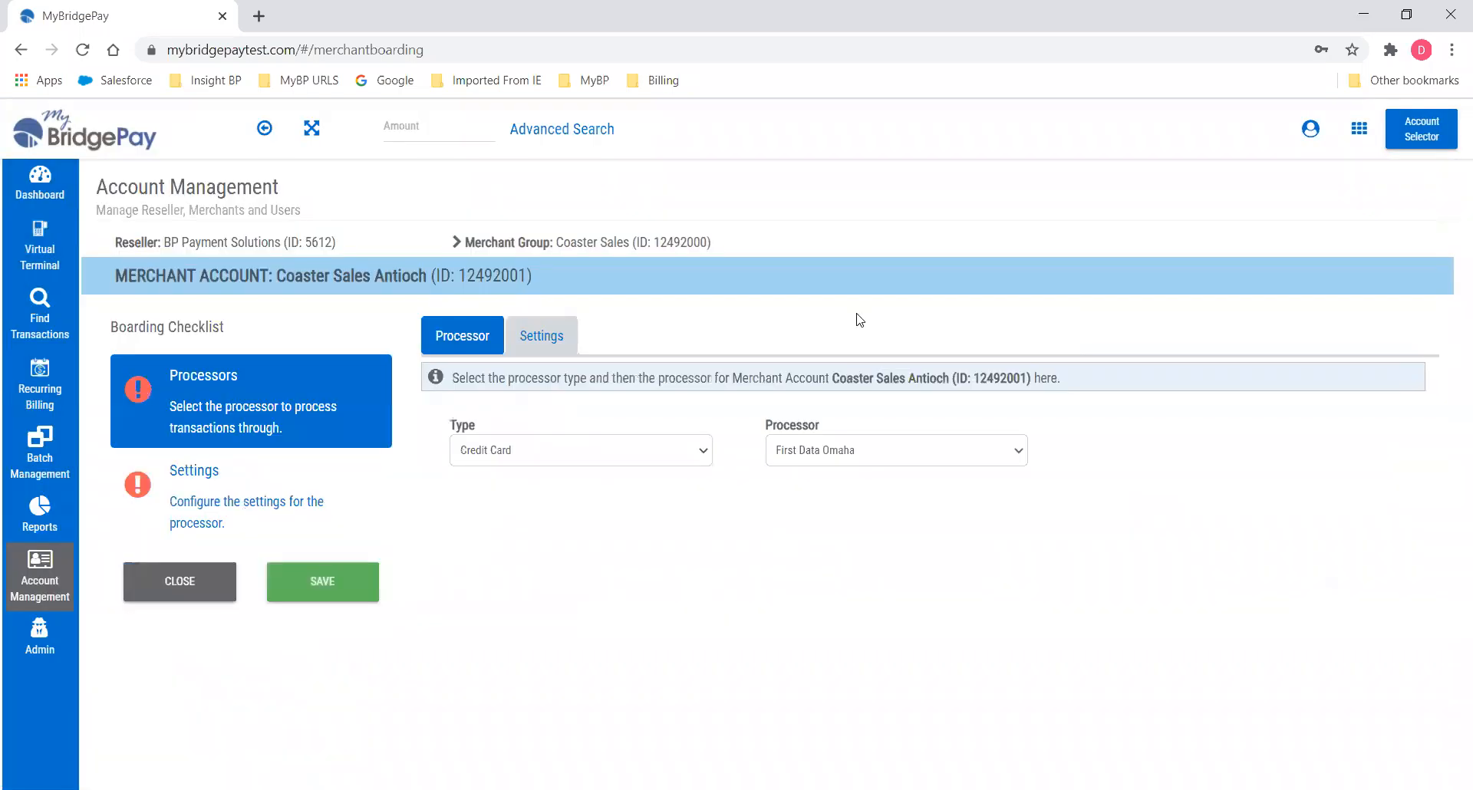
Enter the Merchant ID in the processor's Settings and save the First Data Omaha processor.
click(538, 341)
click(734, 535)
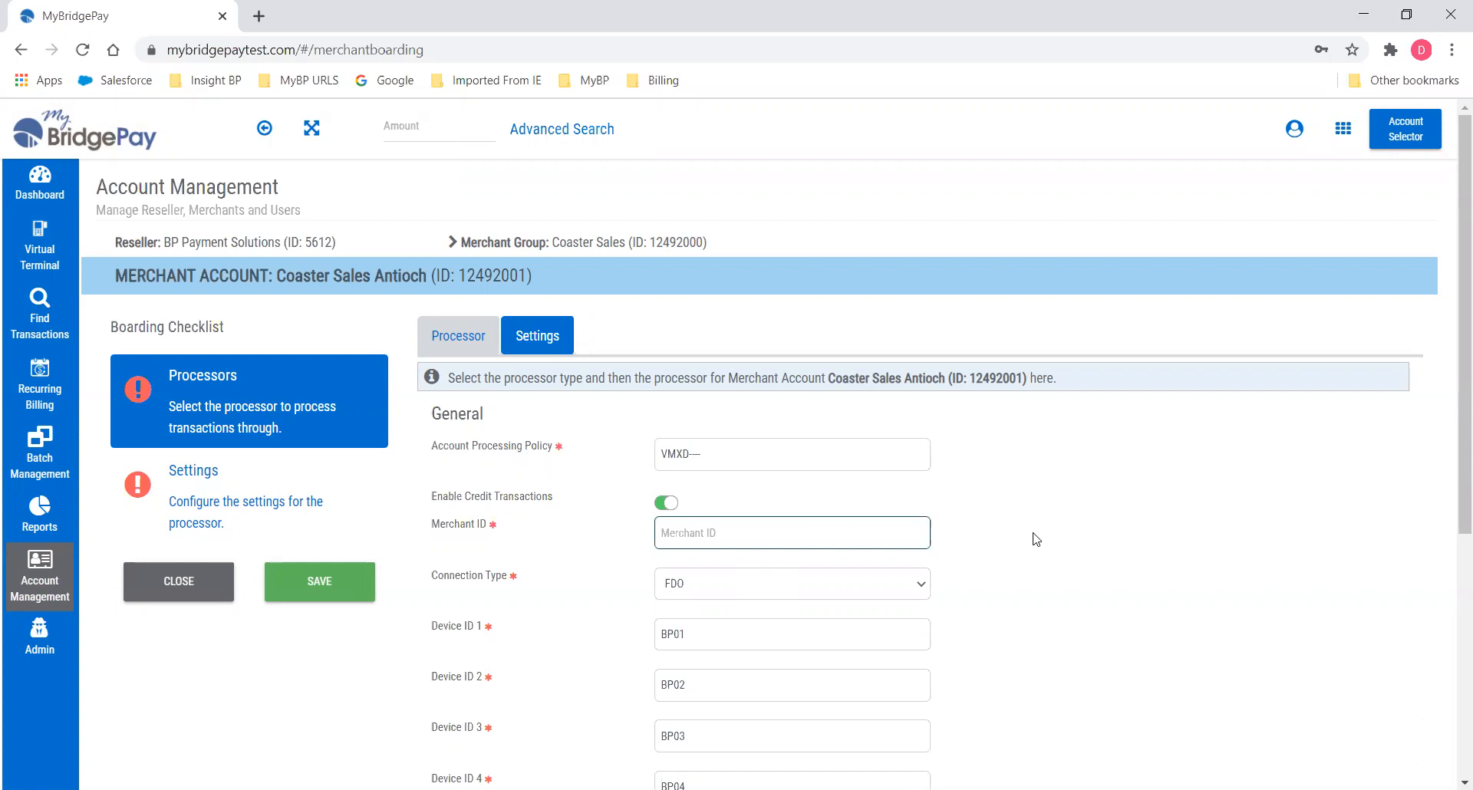
text(111111111111111)
scroll(1067, 556, down, 5)
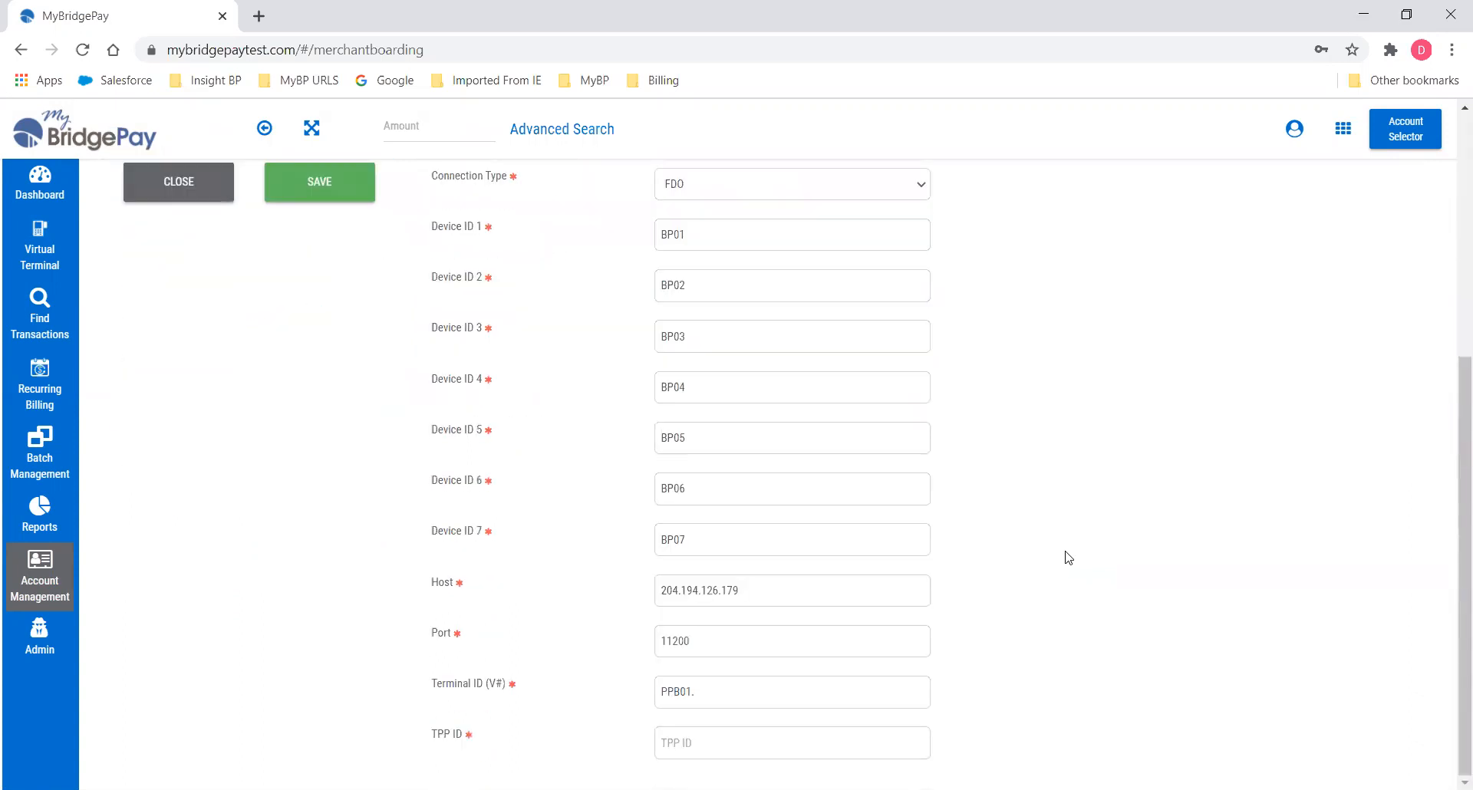
scroll(1066, 557, up, 5)
click(322, 558)
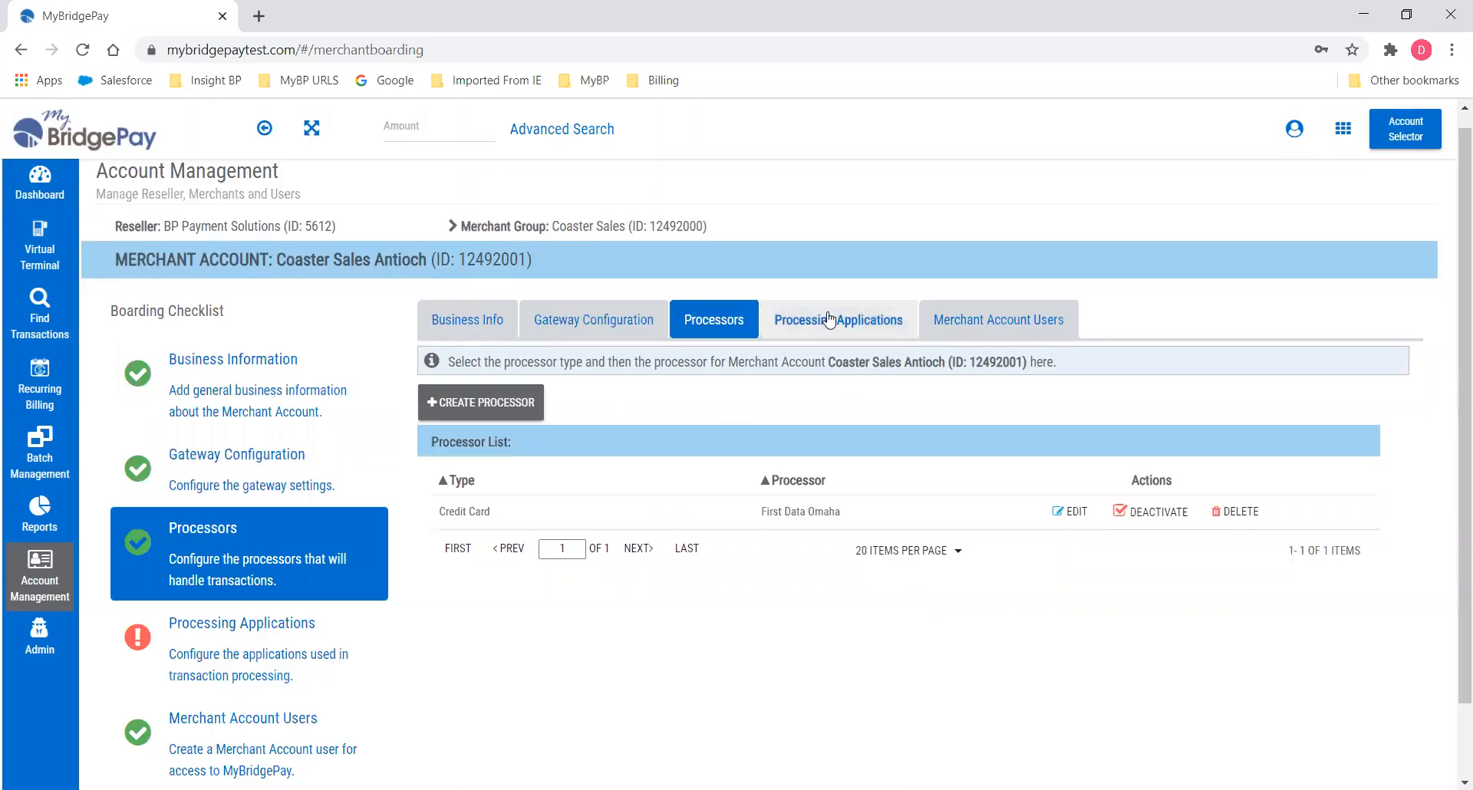
Begin a Gift Card processor, then close the form and discard its unsaved changes.
click(491, 403)
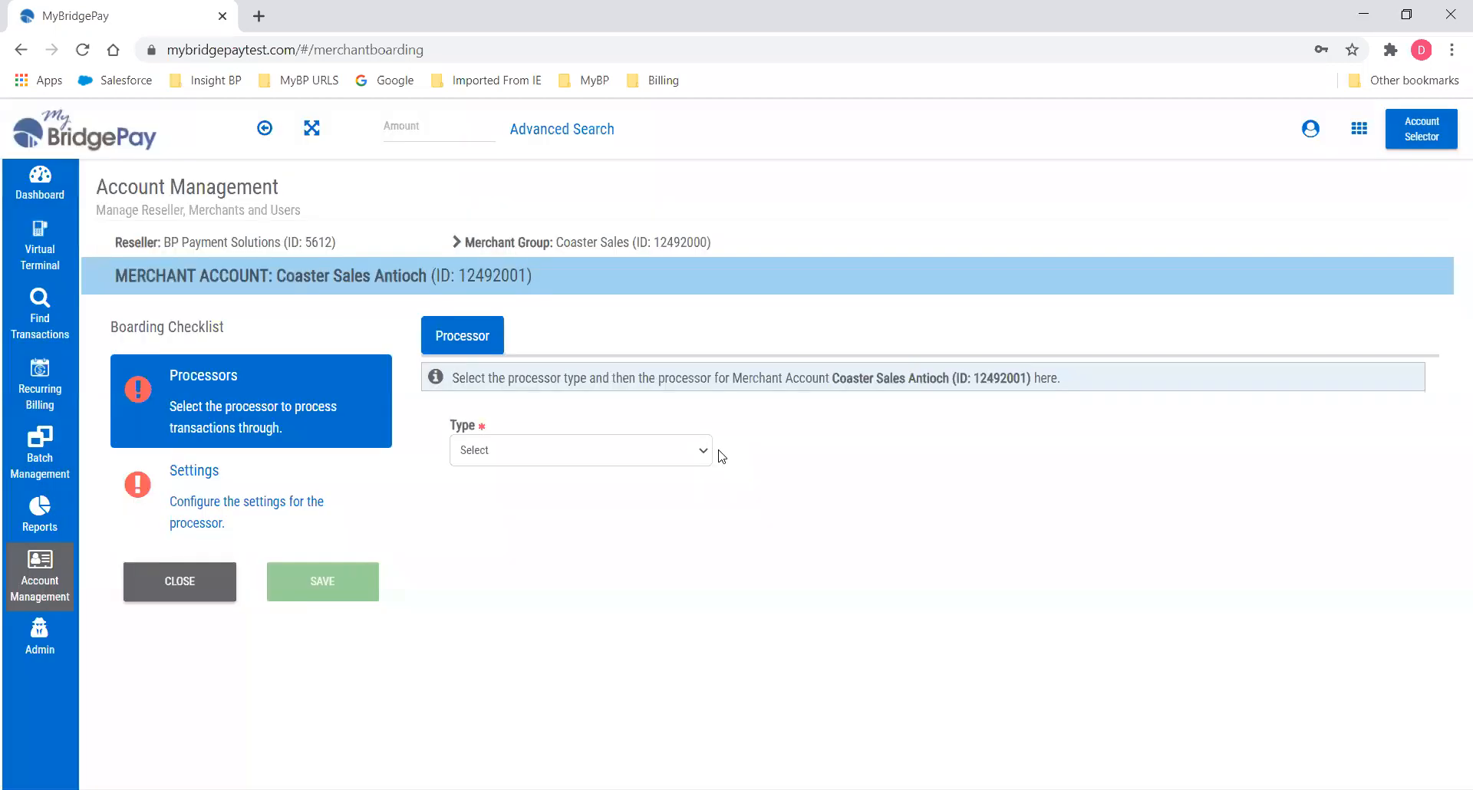
click(705, 453)
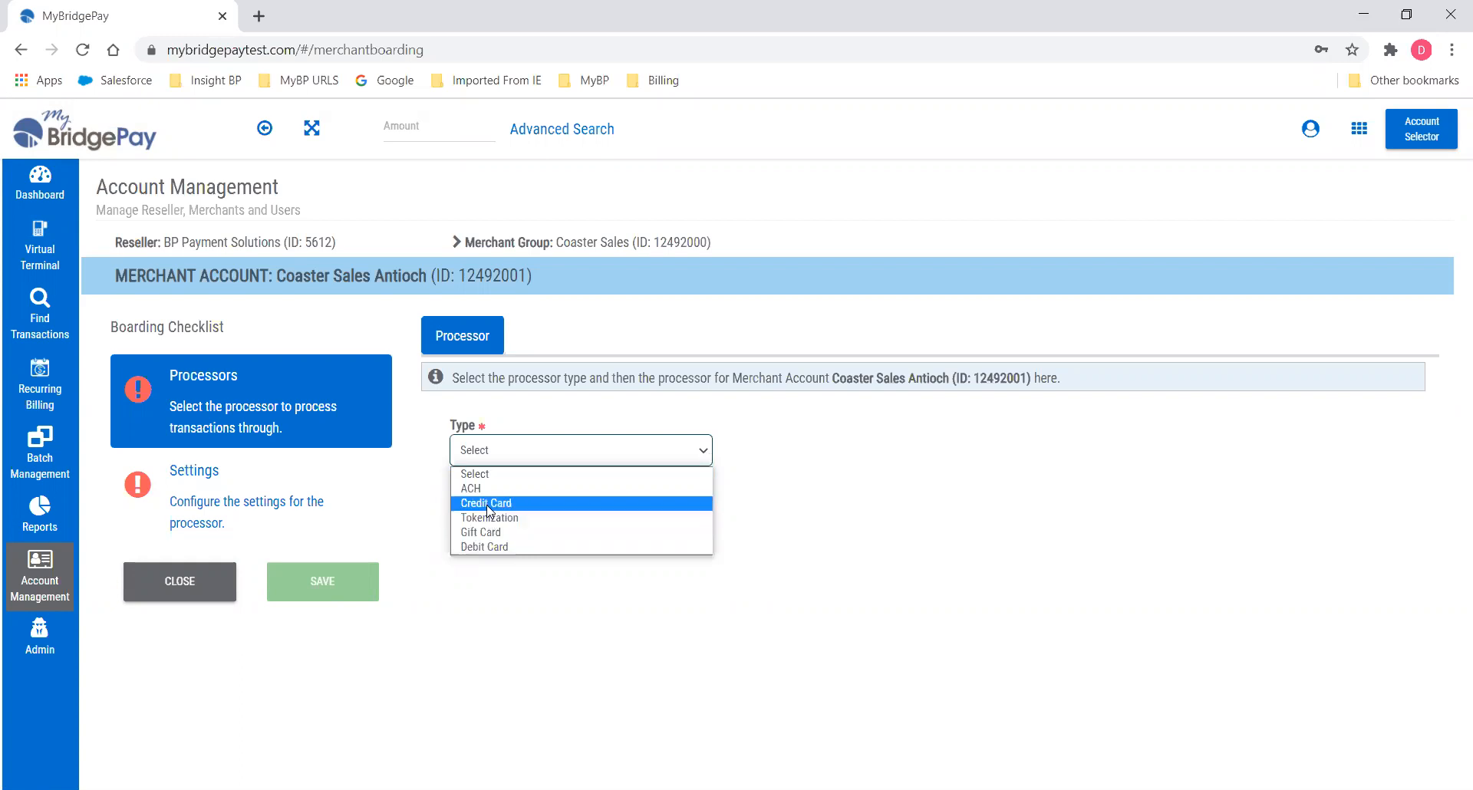
click(497, 531)
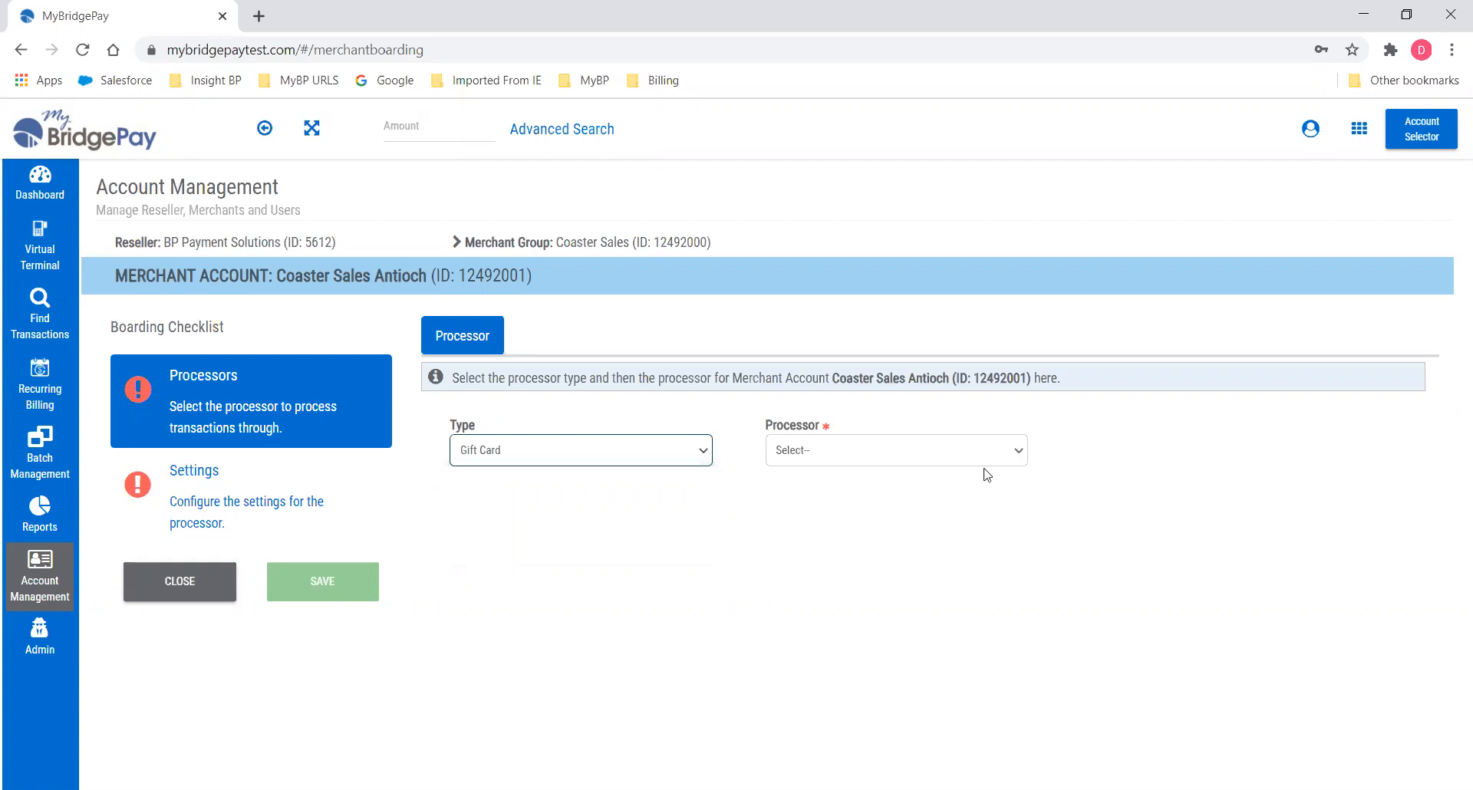
click(1023, 458)
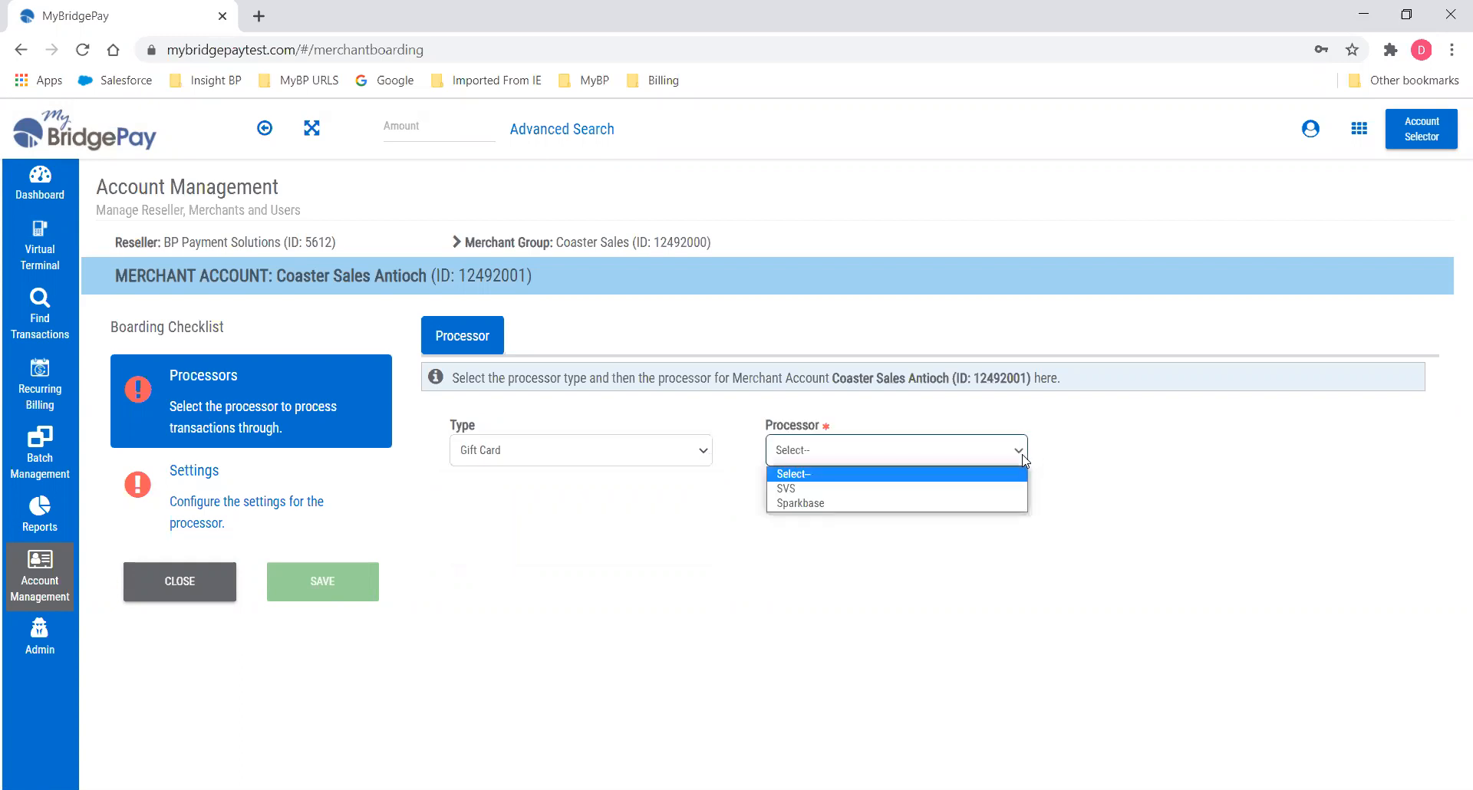
click(158, 591)
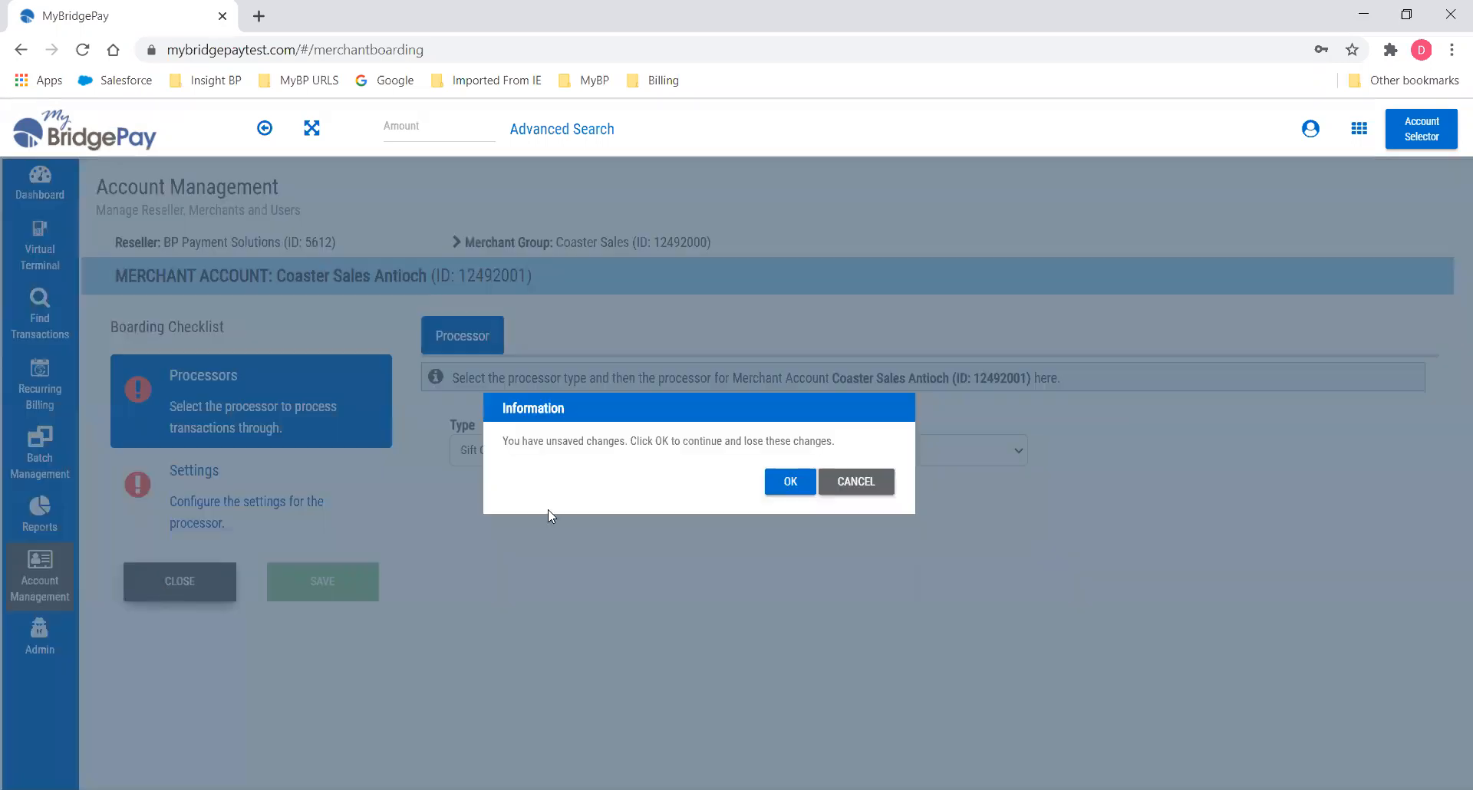
click(789, 481)
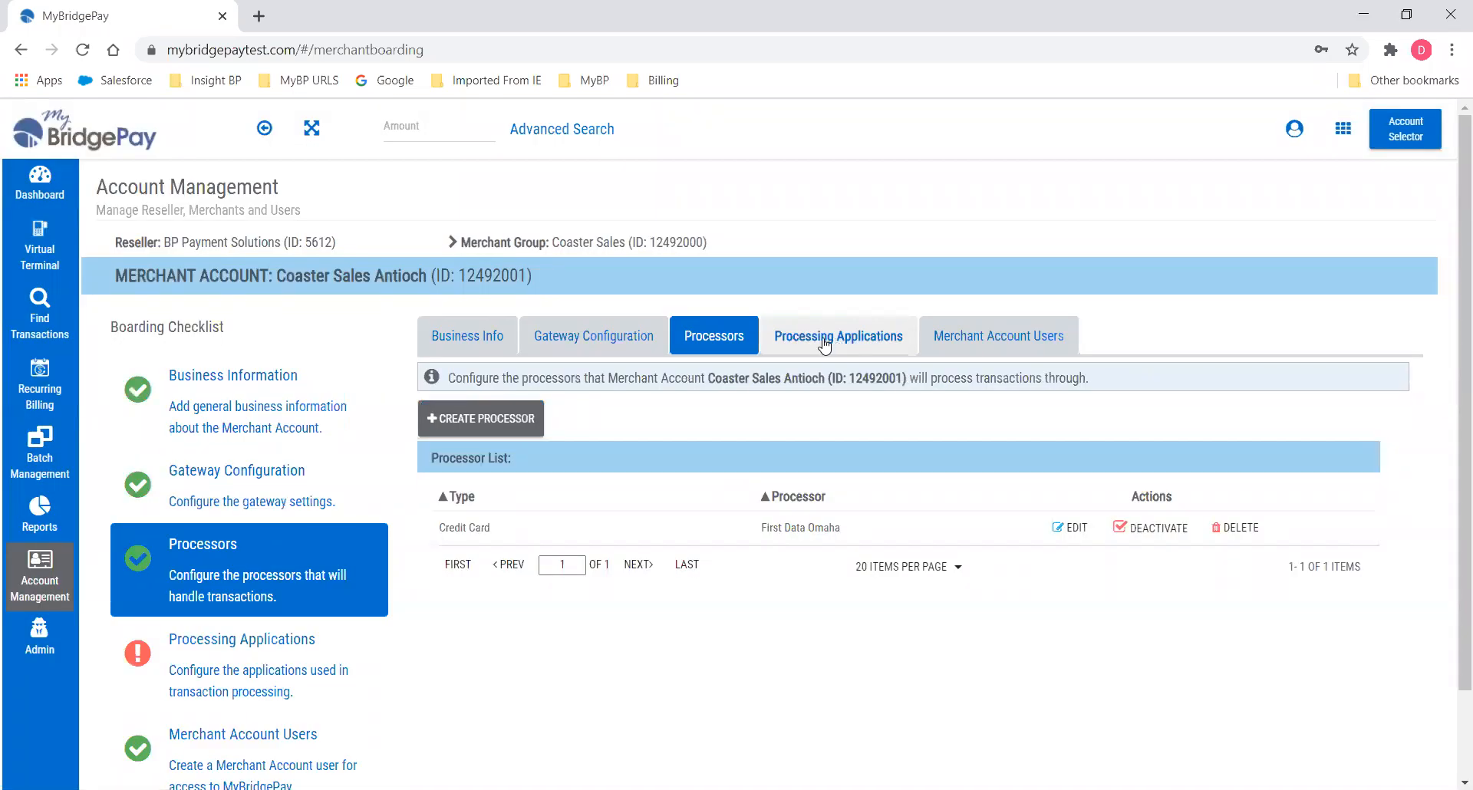
Enable WebLINK and generate its processing password for the Antioch merchant user.
click(824, 345)
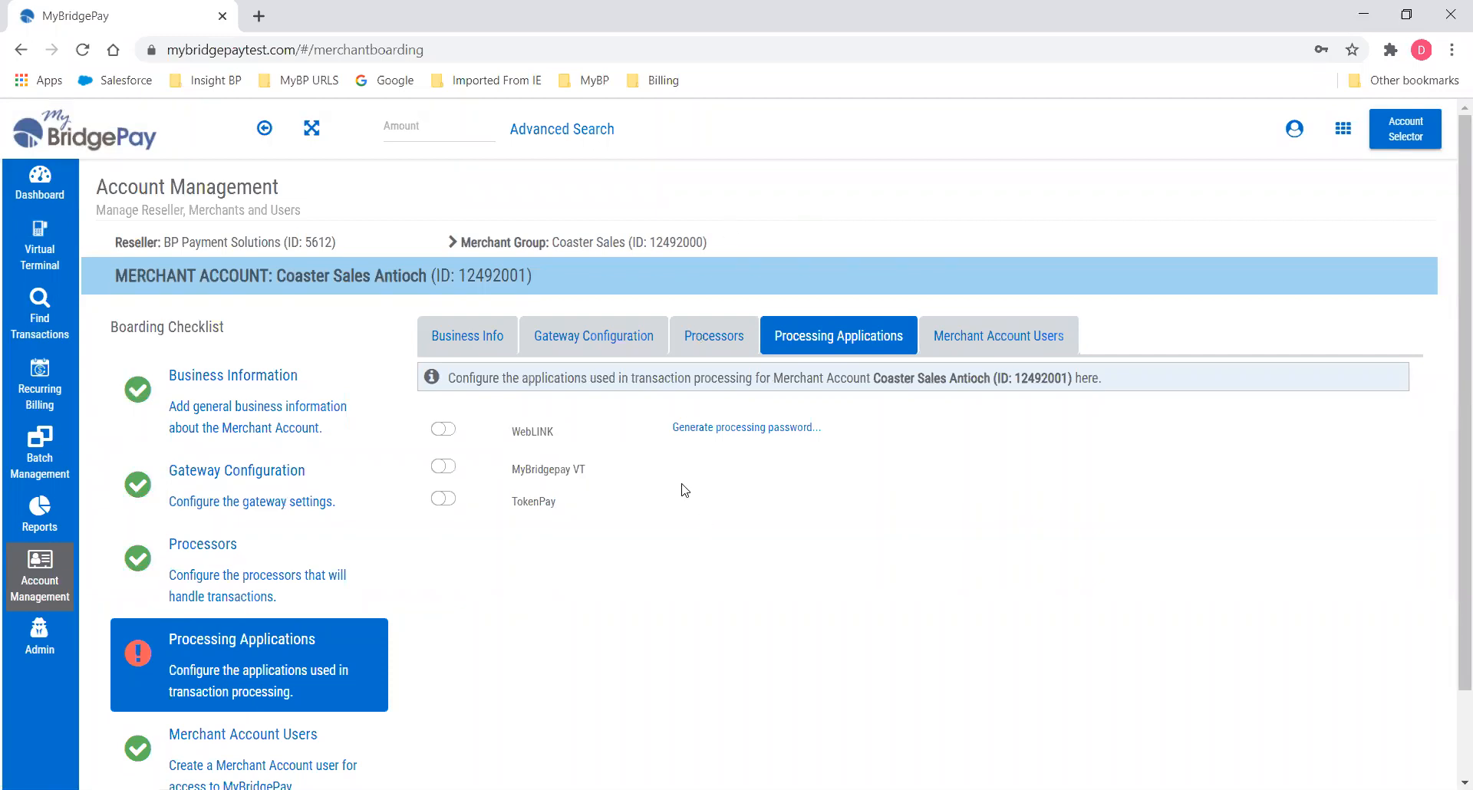
click(443, 430)
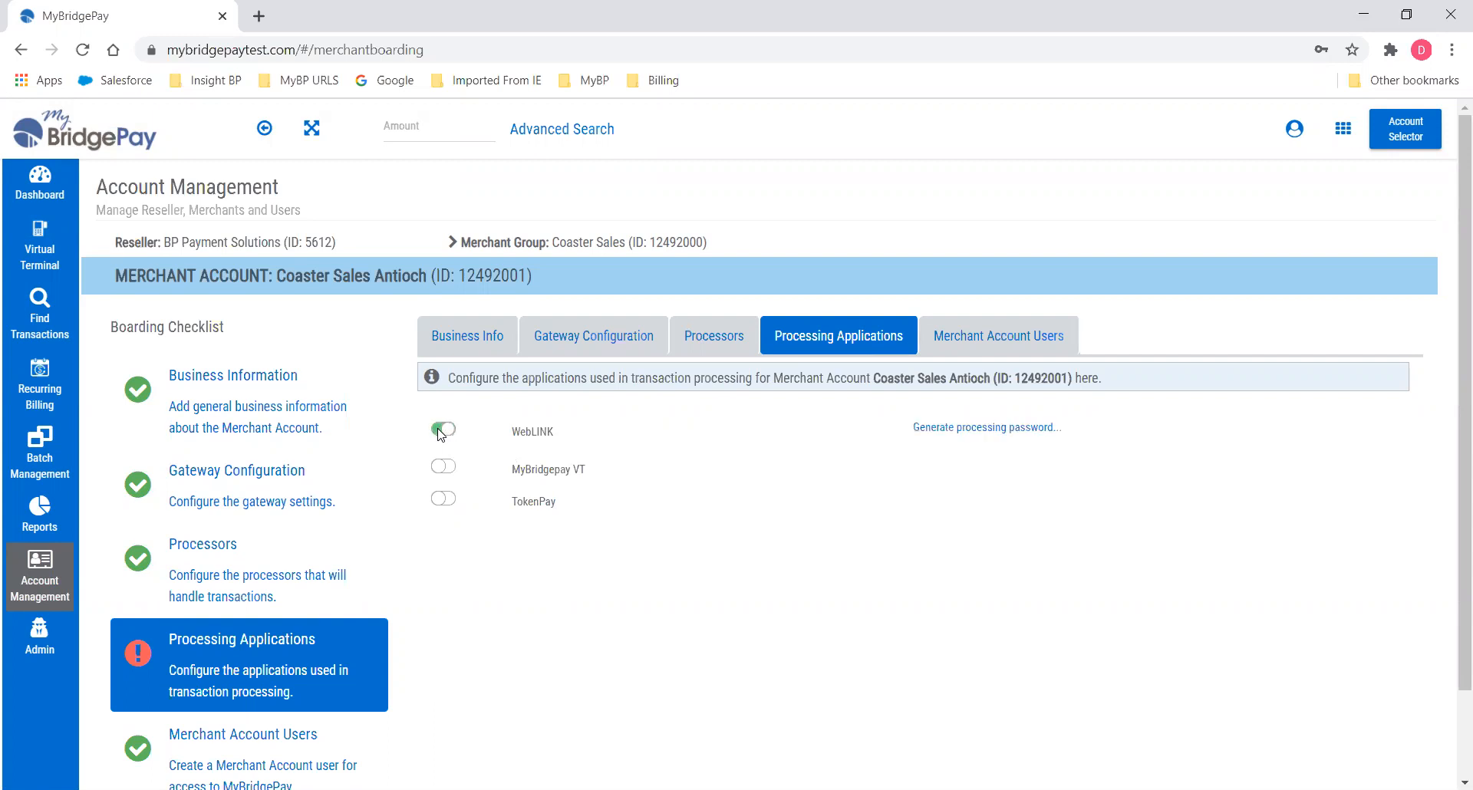
click(963, 428)
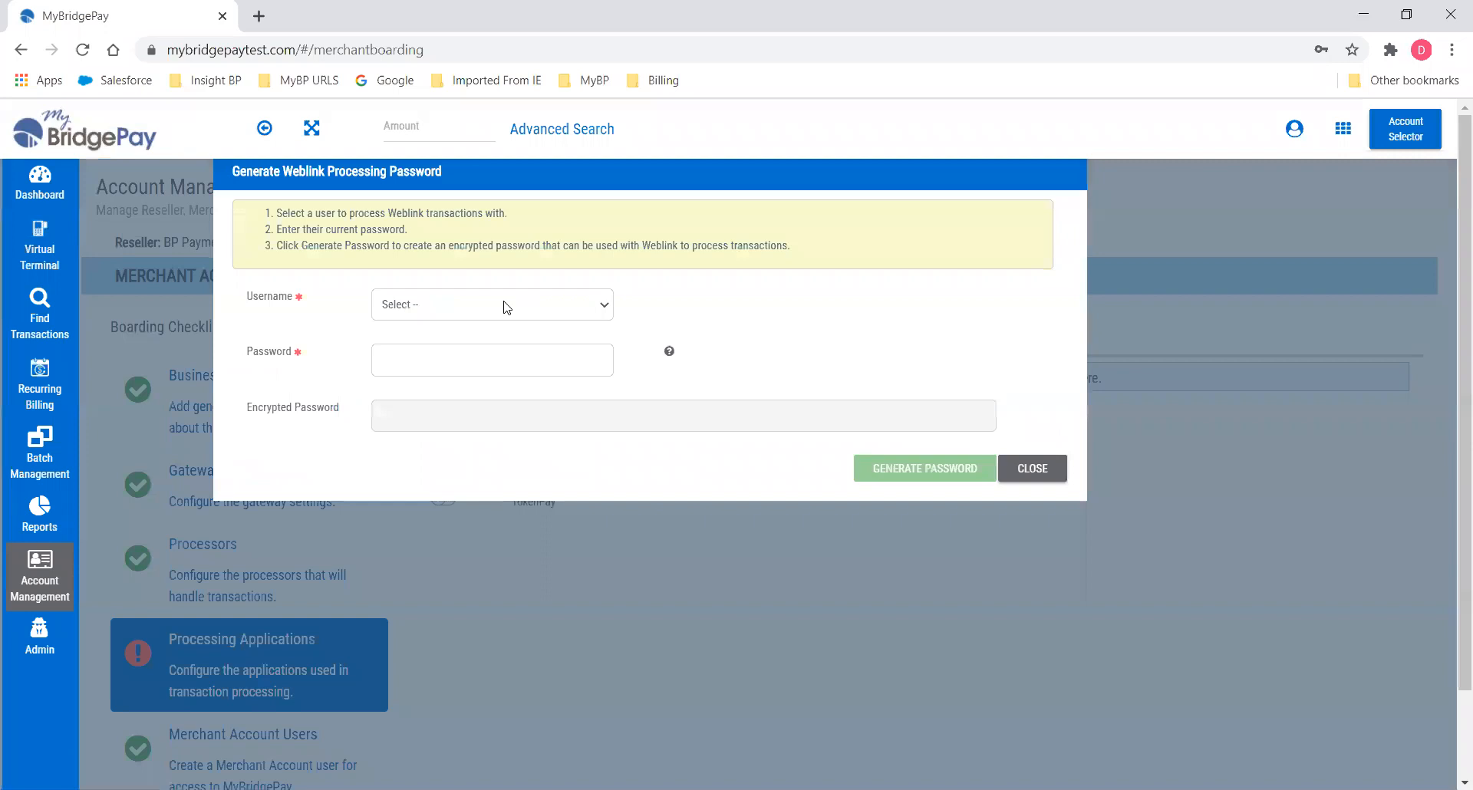
click(604, 307)
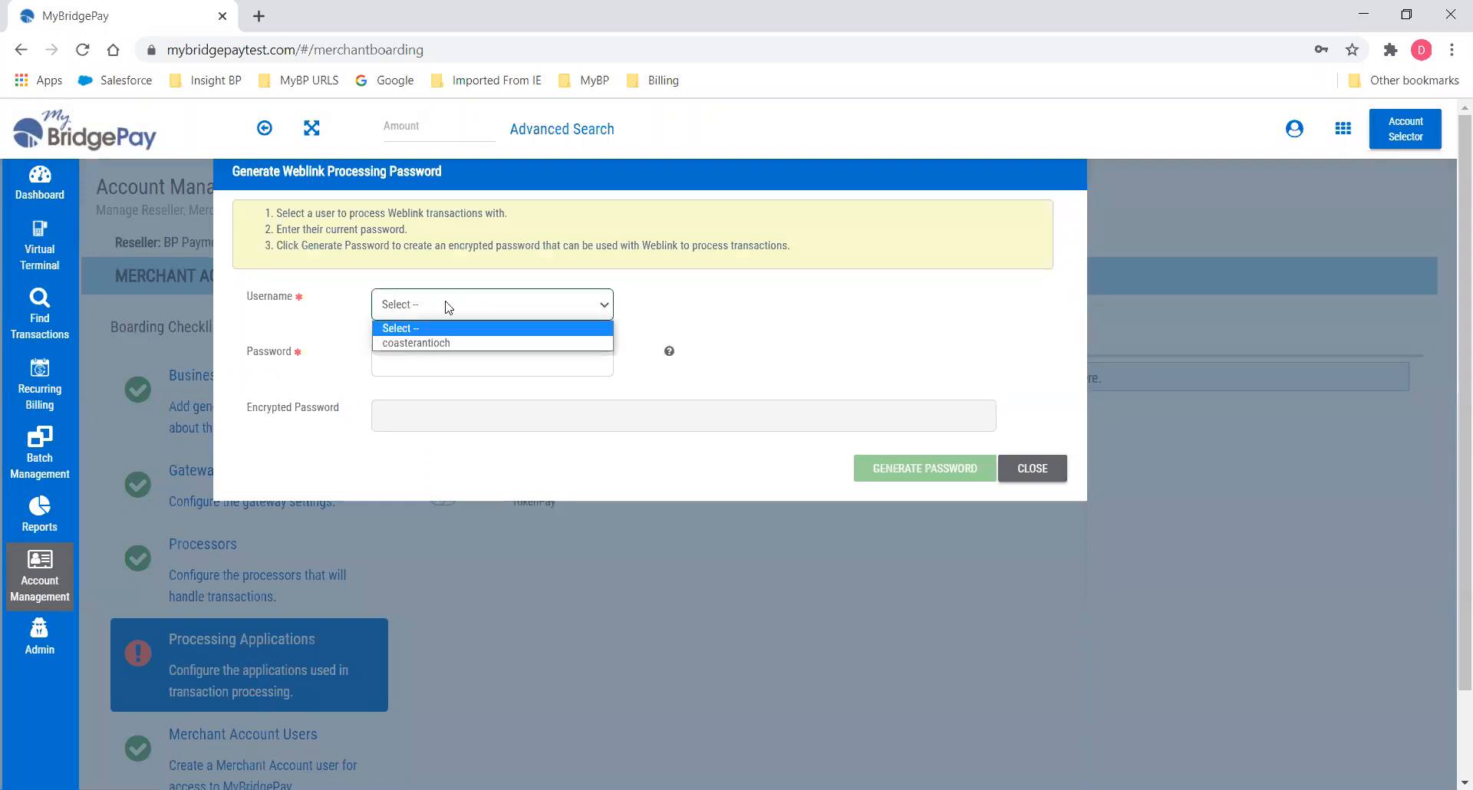
click(405, 343)
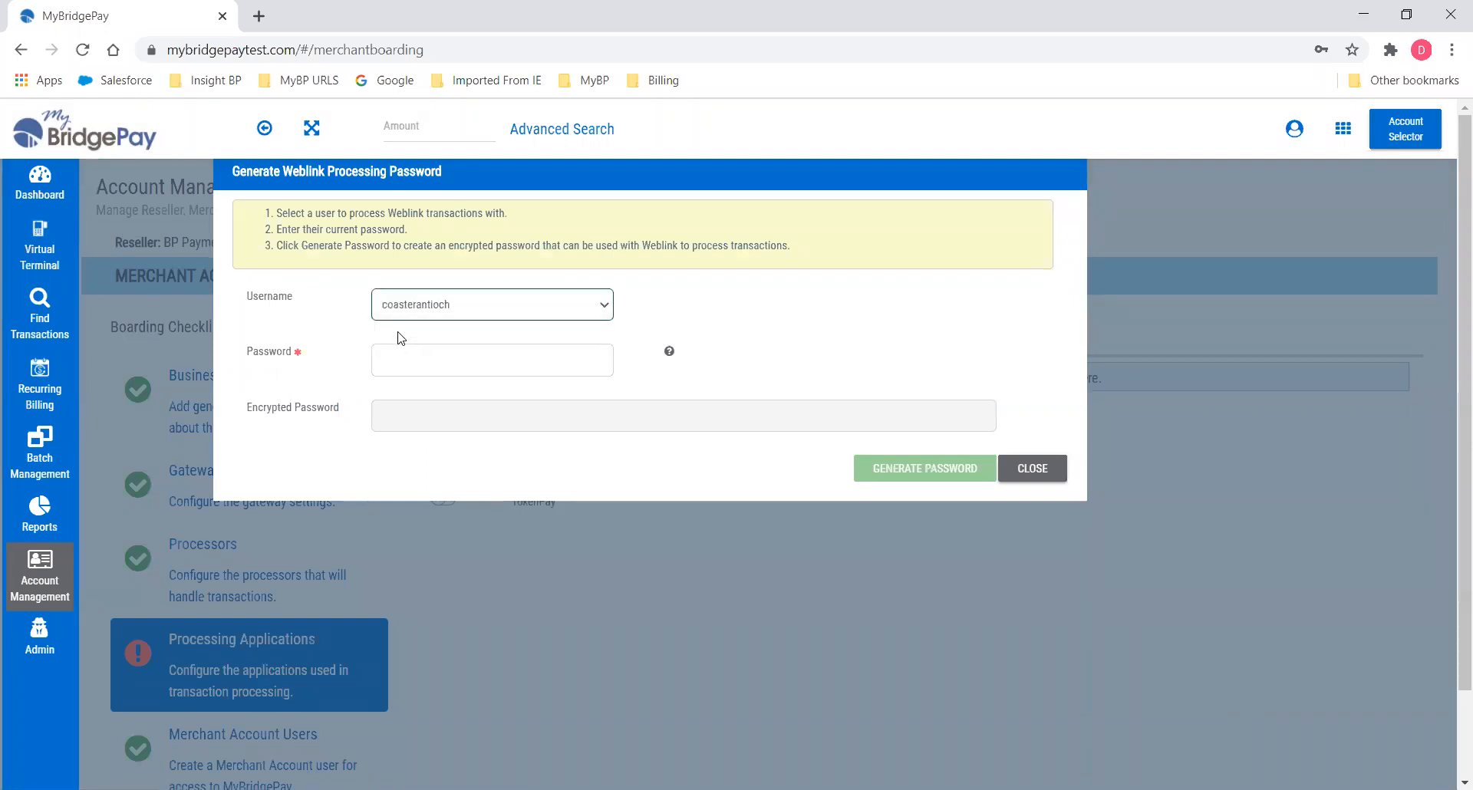
click(395, 357)
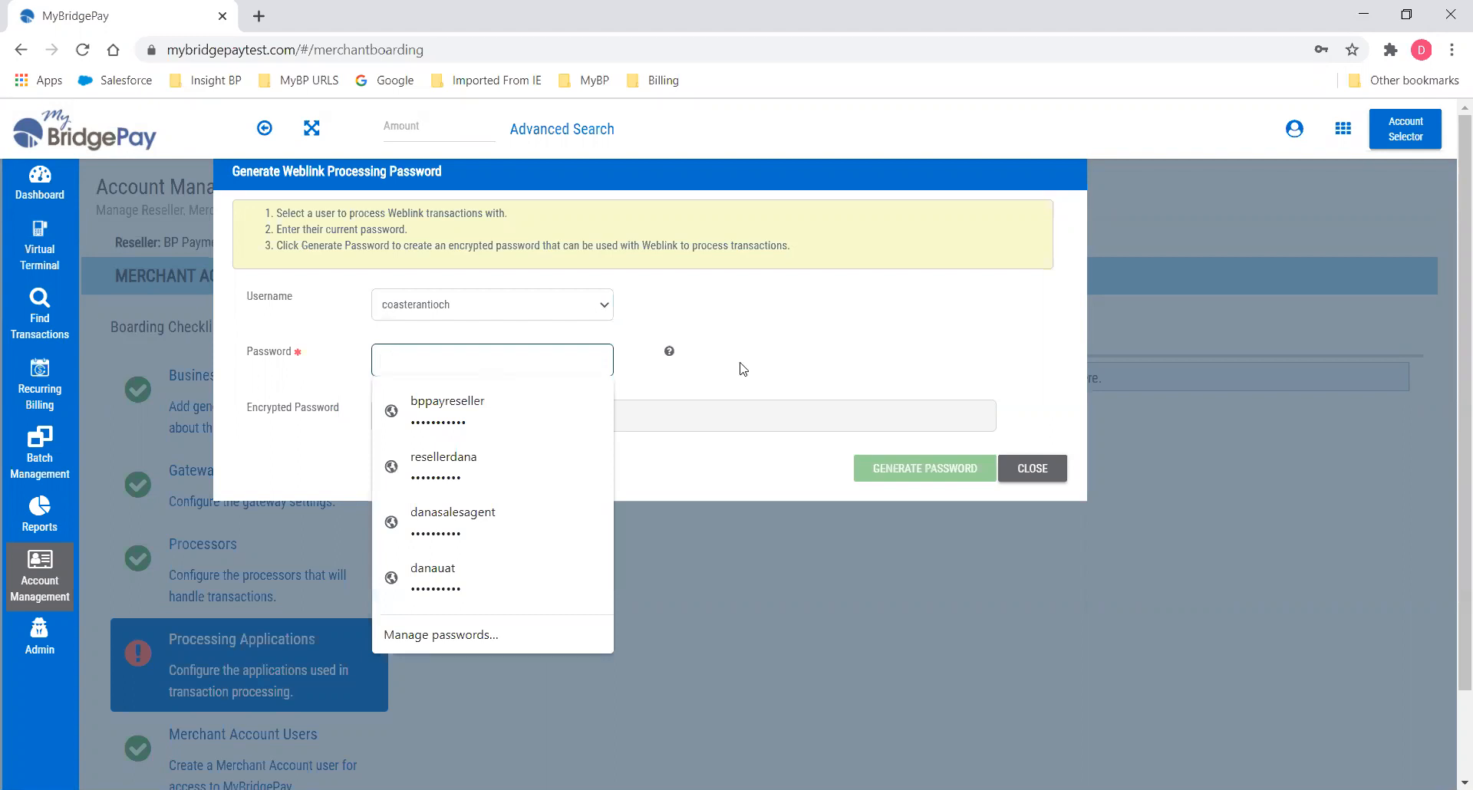
text(******)
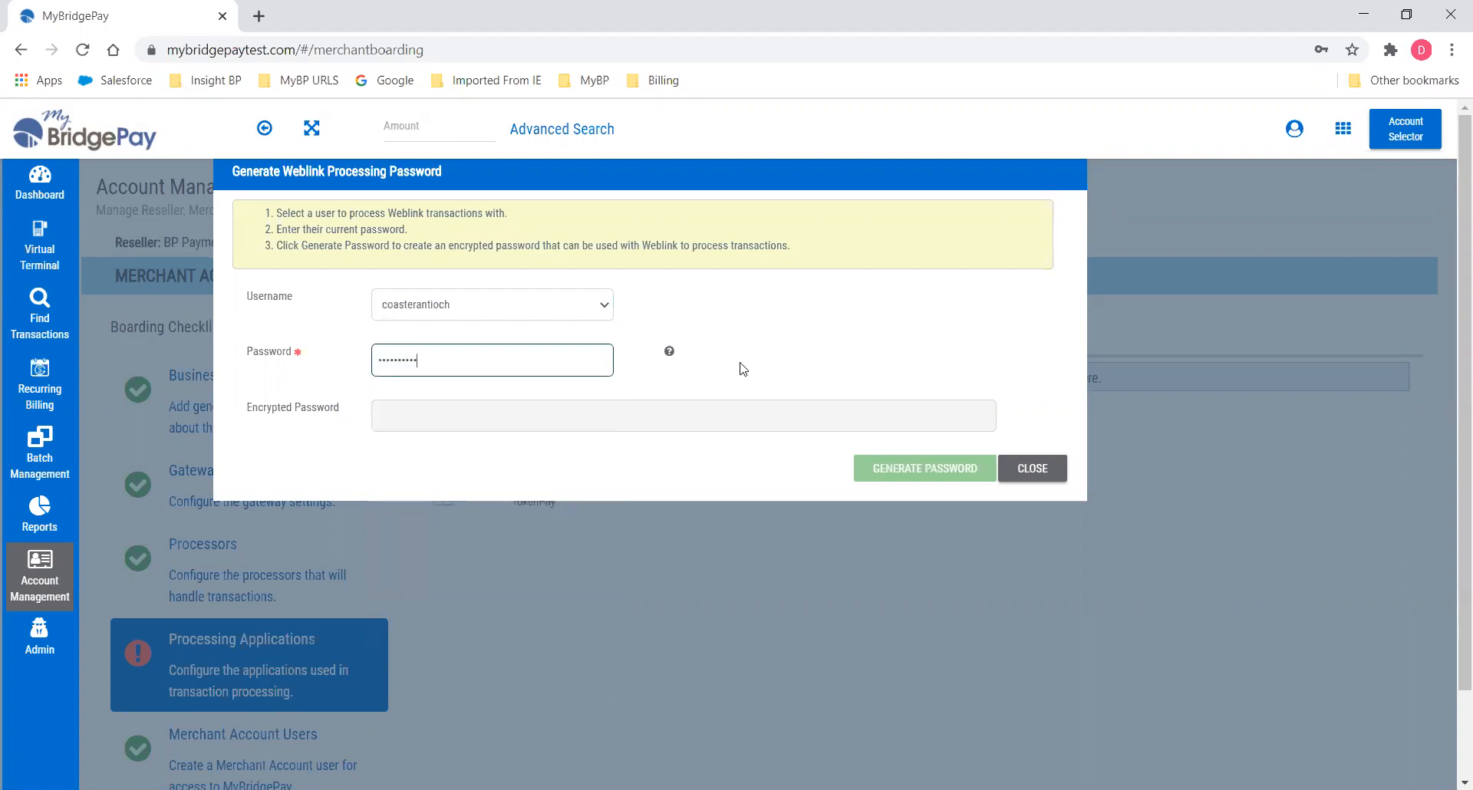
text(*)
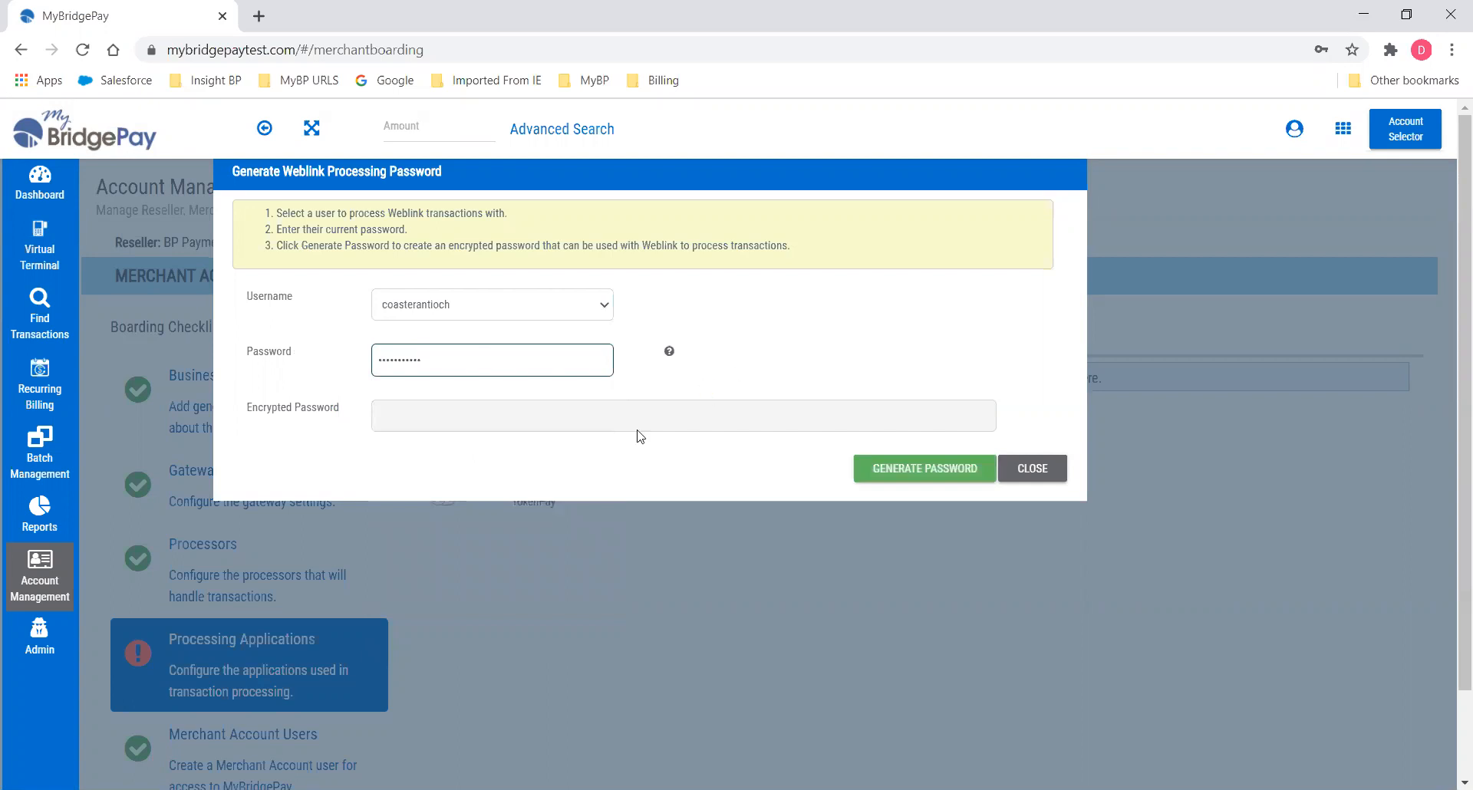
click(901, 471)
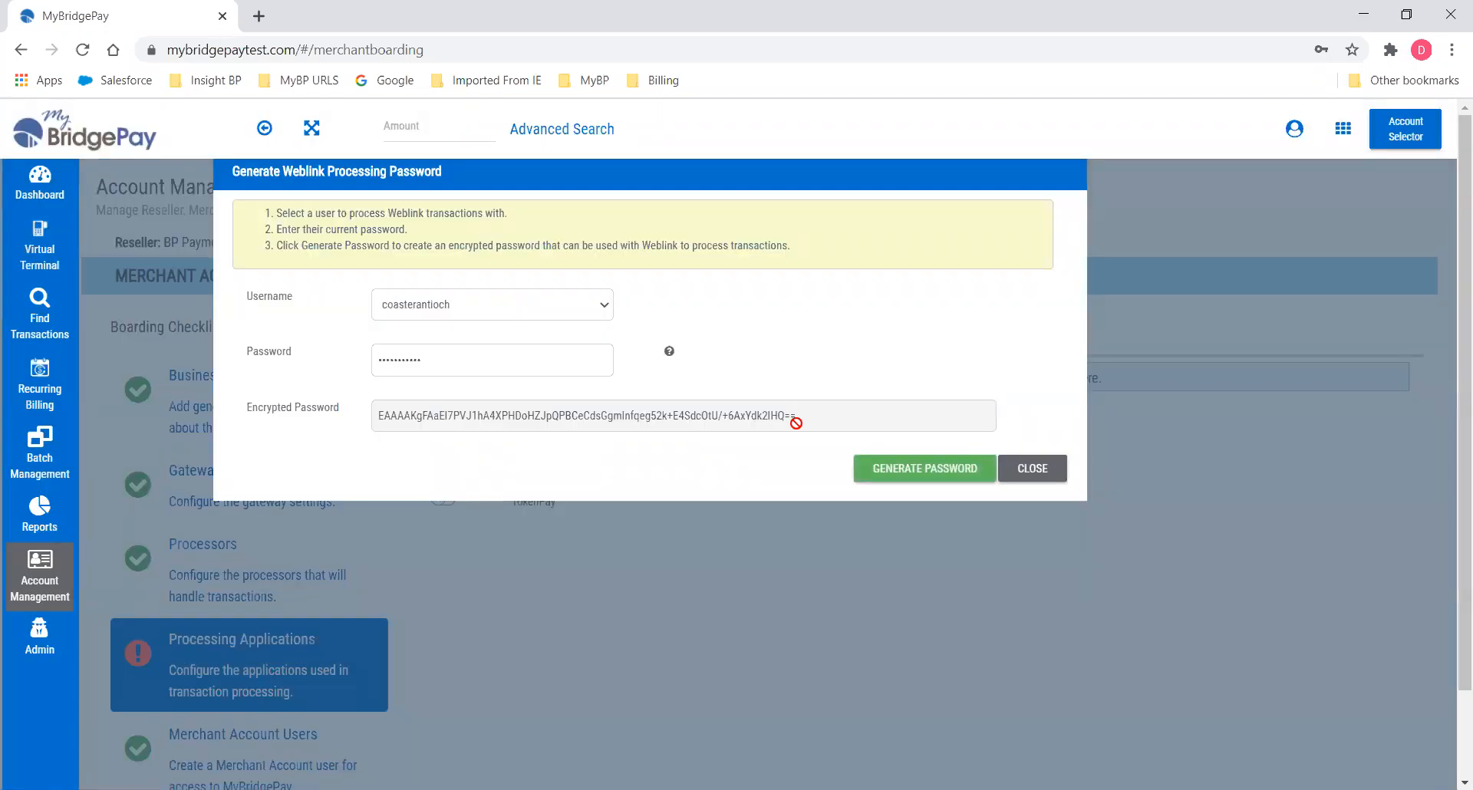
click(1041, 475)
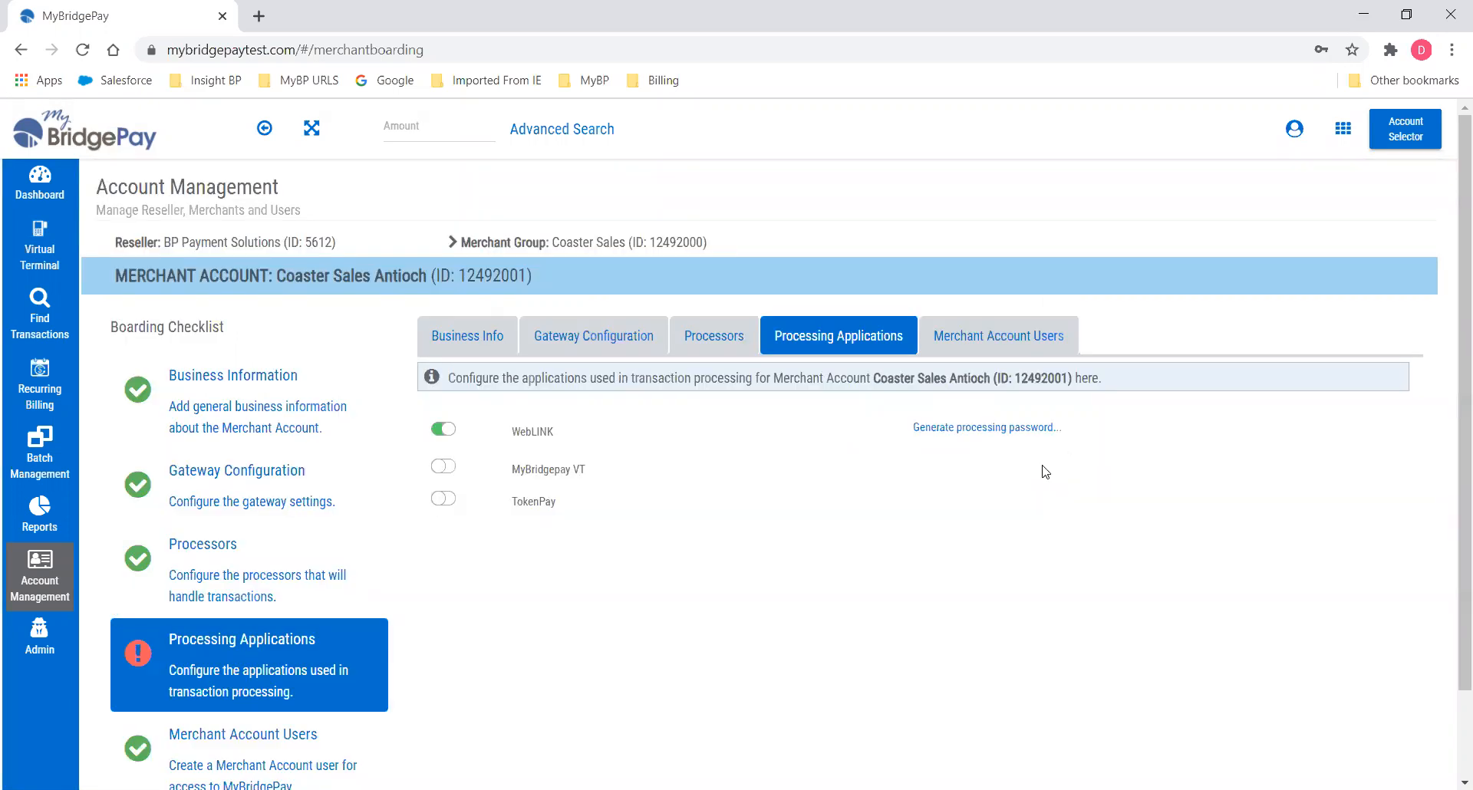
Switch on both WebLINK and MyBridgepay VT after discarding the interrupted change, and save.
click(443, 467)
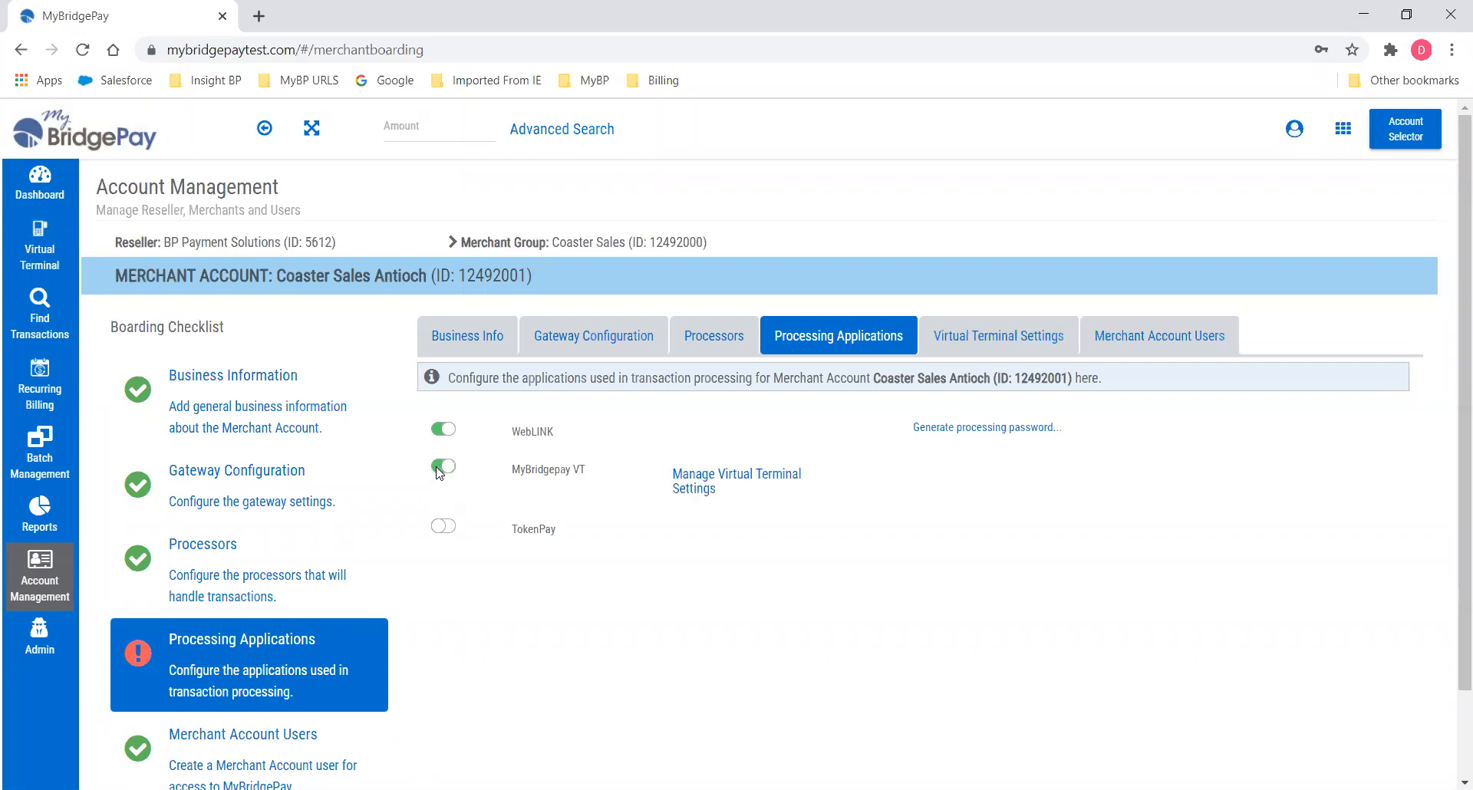
click(759, 481)
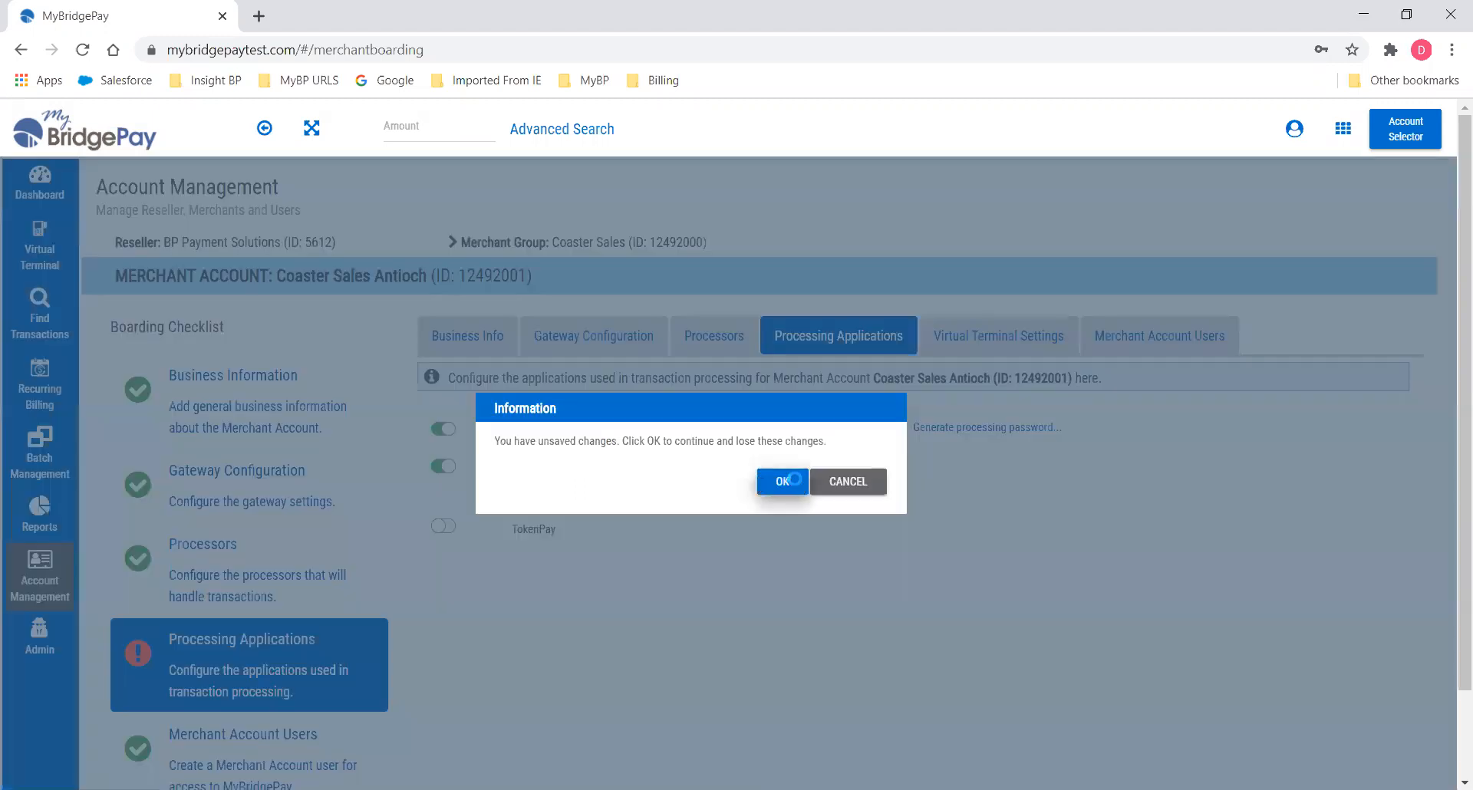
click(778, 480)
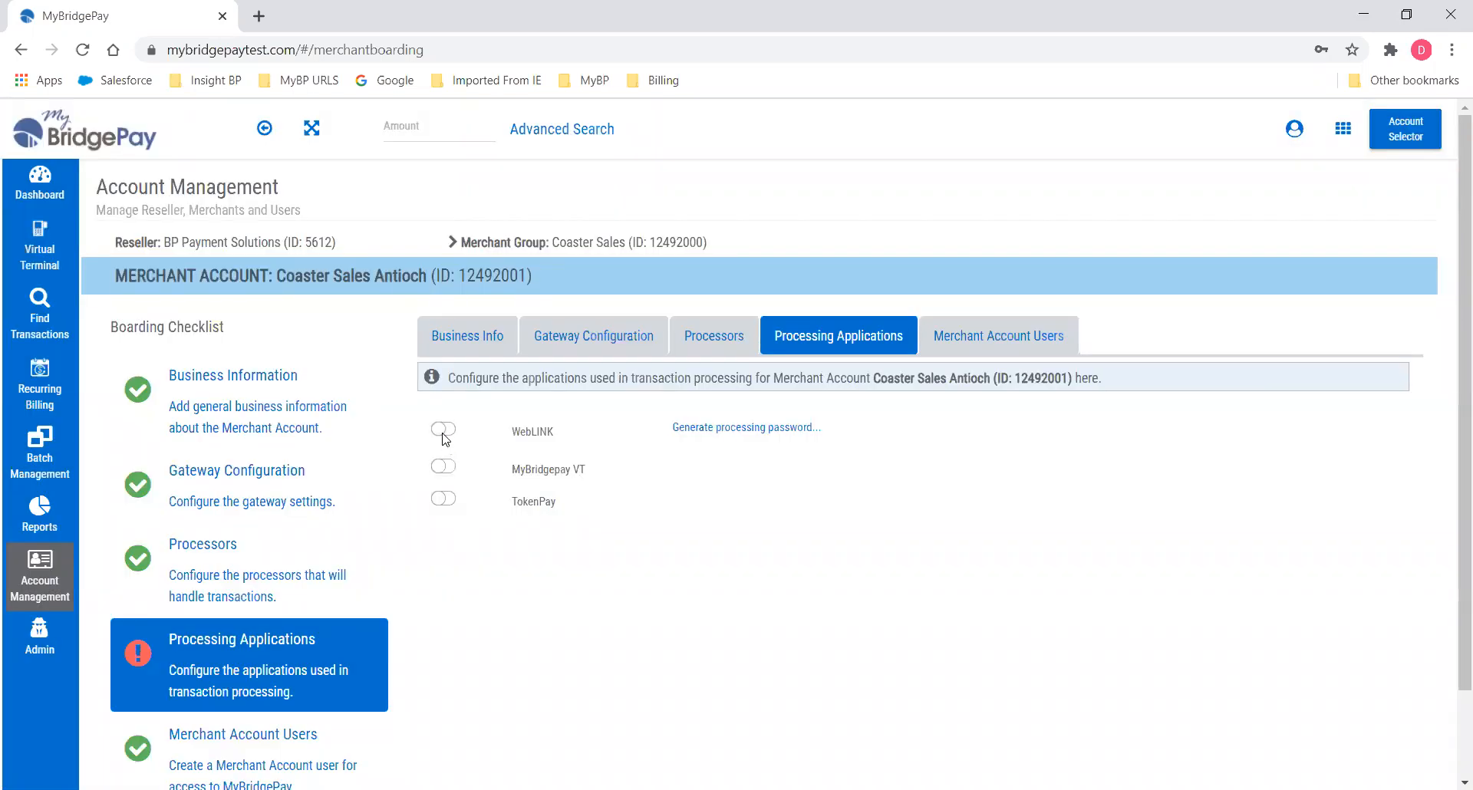
click(443, 429)
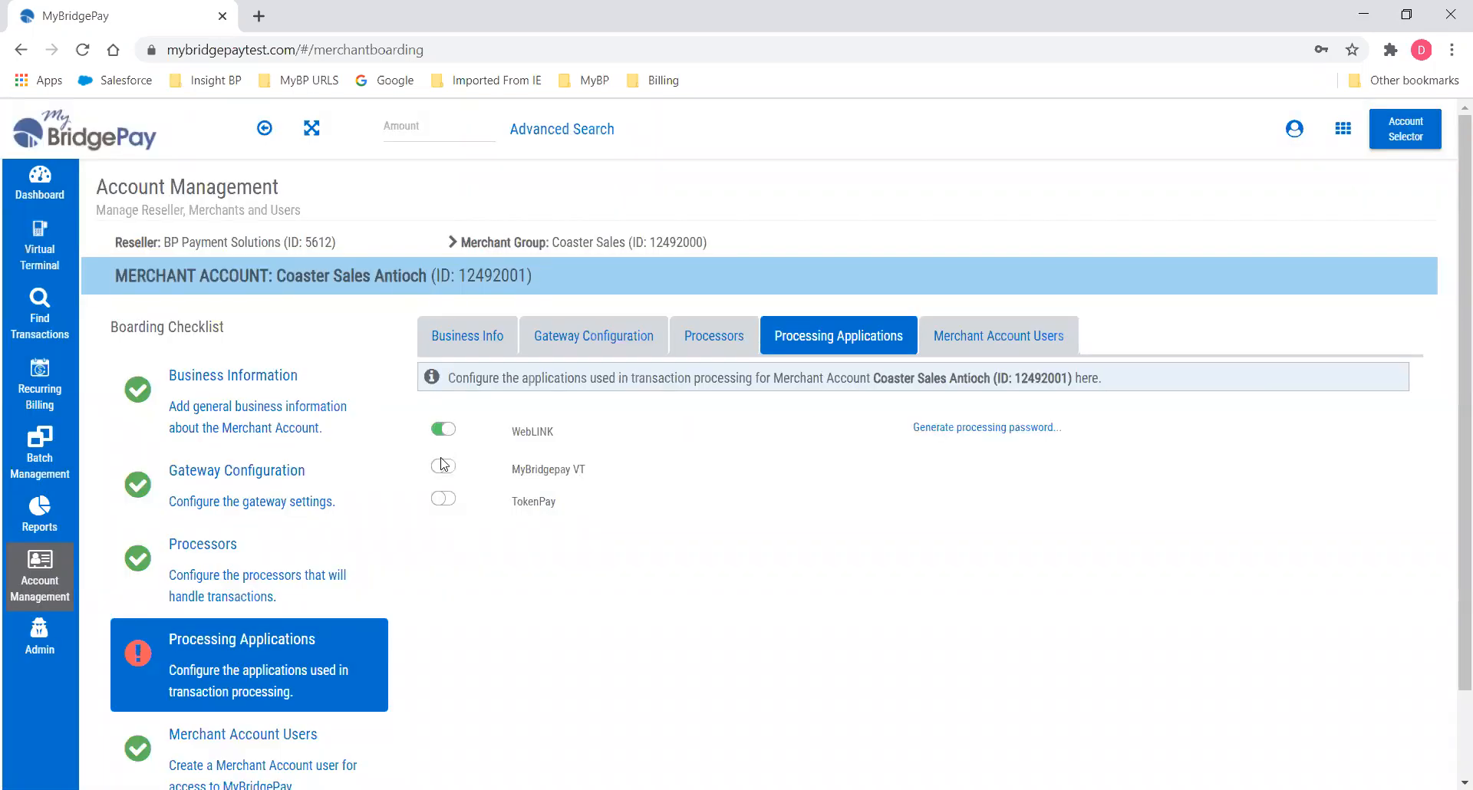
click(443, 466)
scroll(569, 570, down, 2)
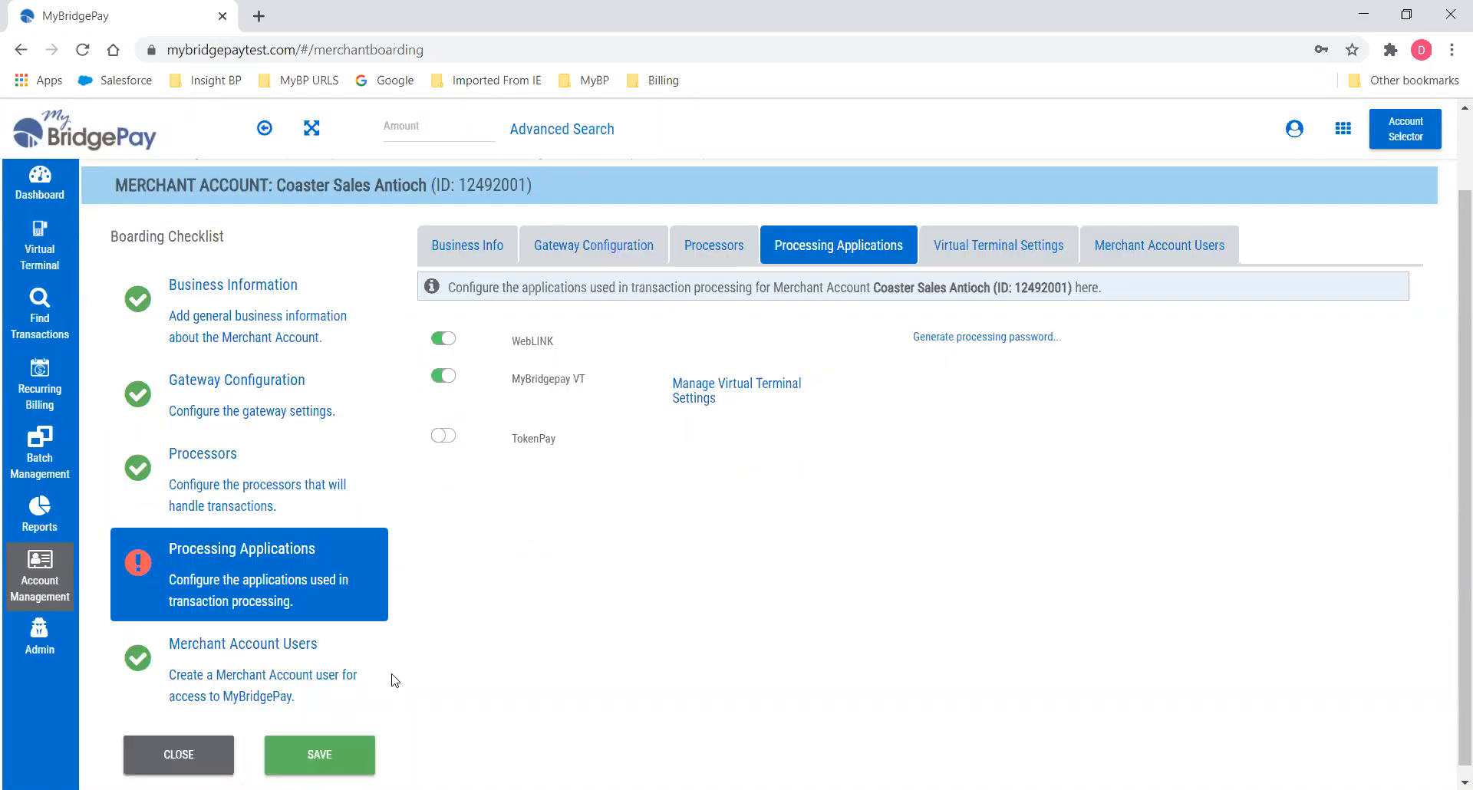
click(342, 738)
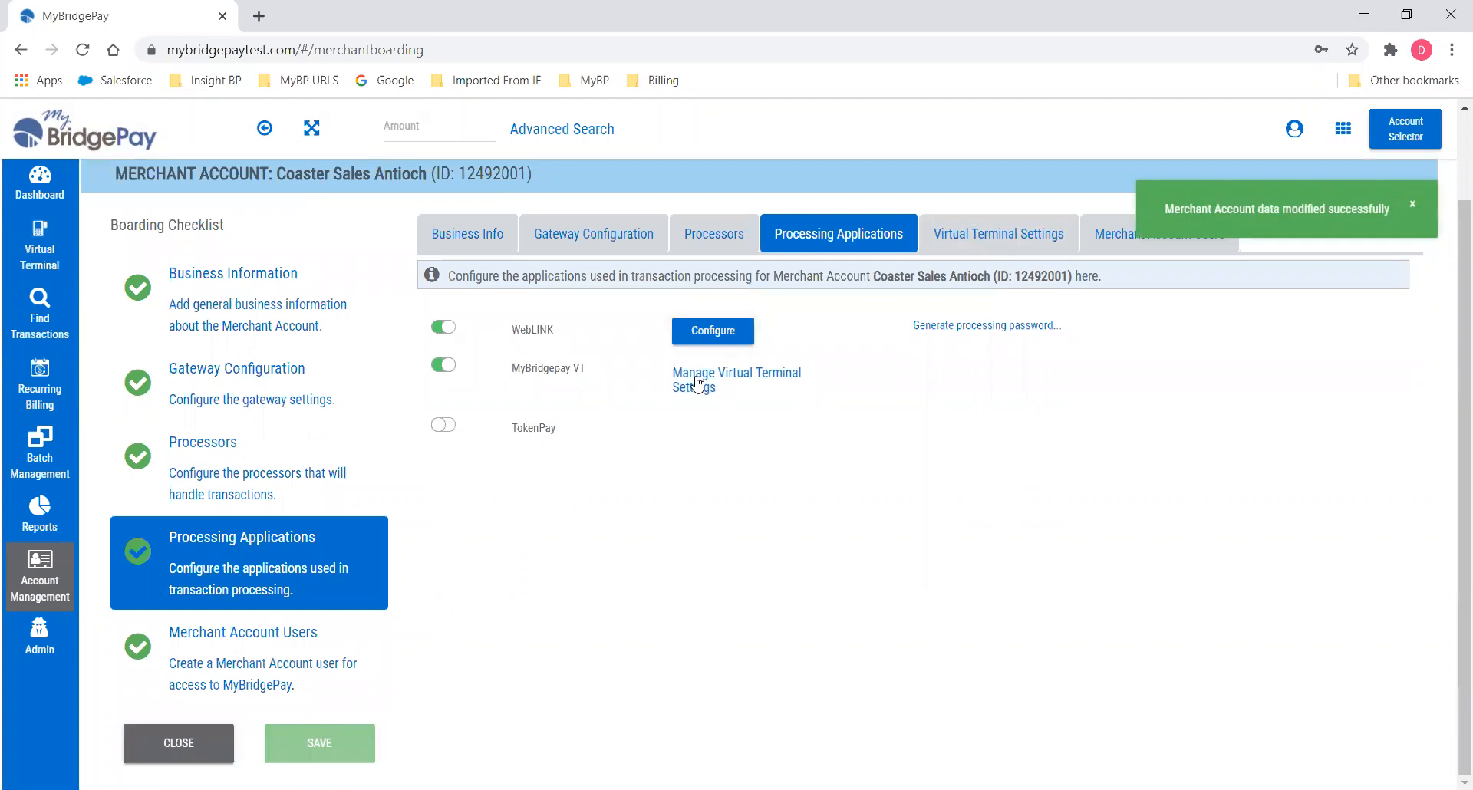
Keep Retail as the virtual terminal industry and enable EMV.
click(995, 234)
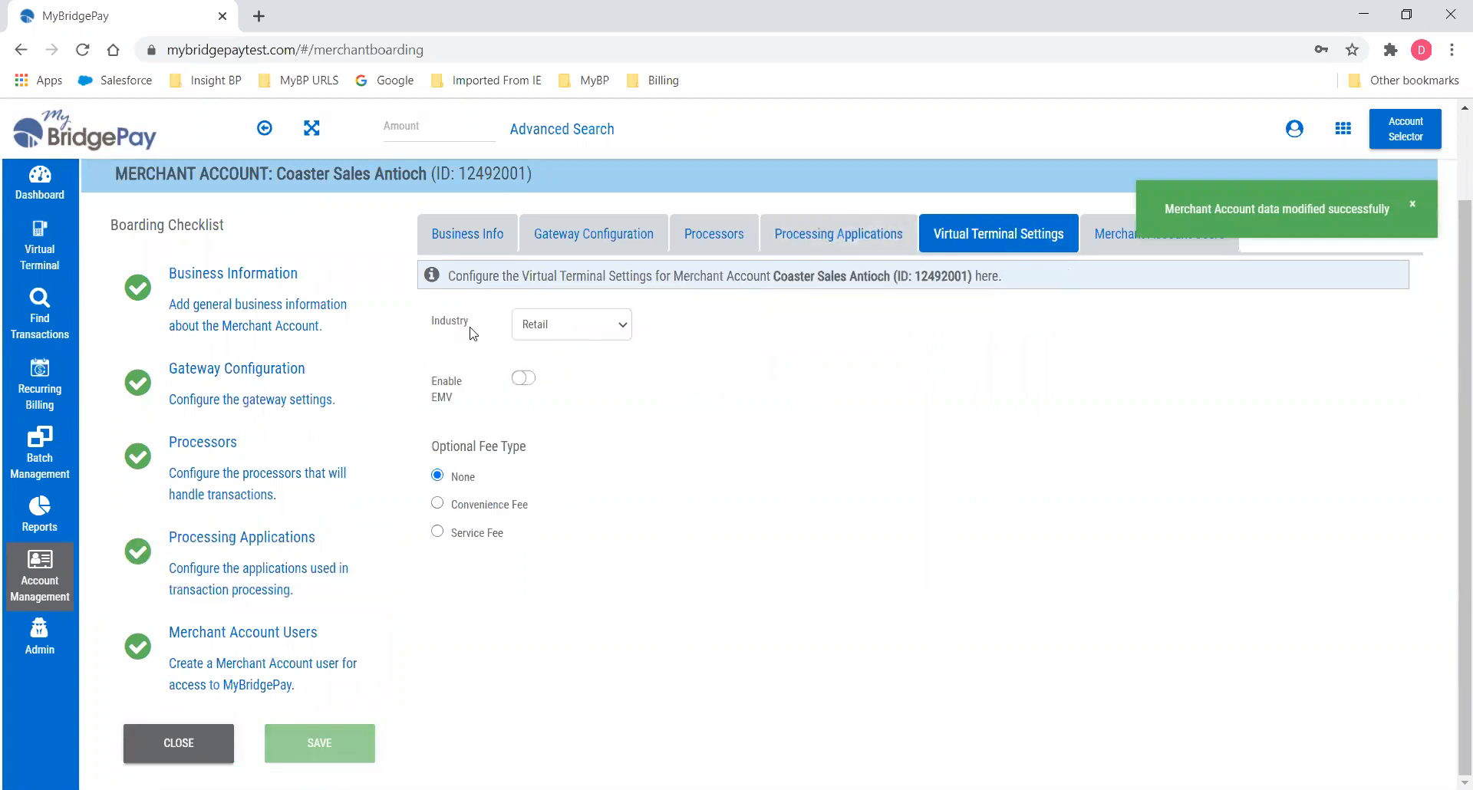
click(627, 326)
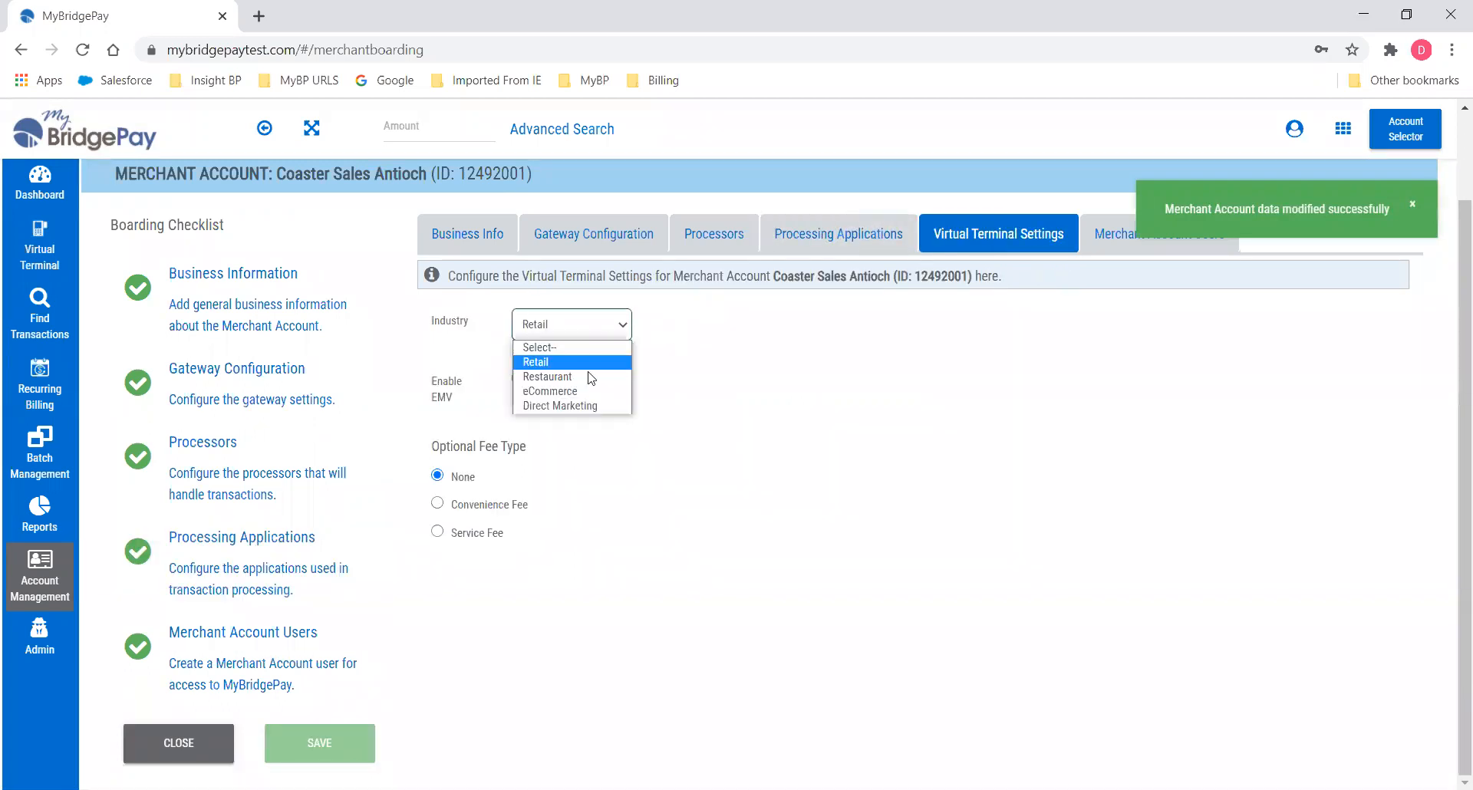
click(619, 334)
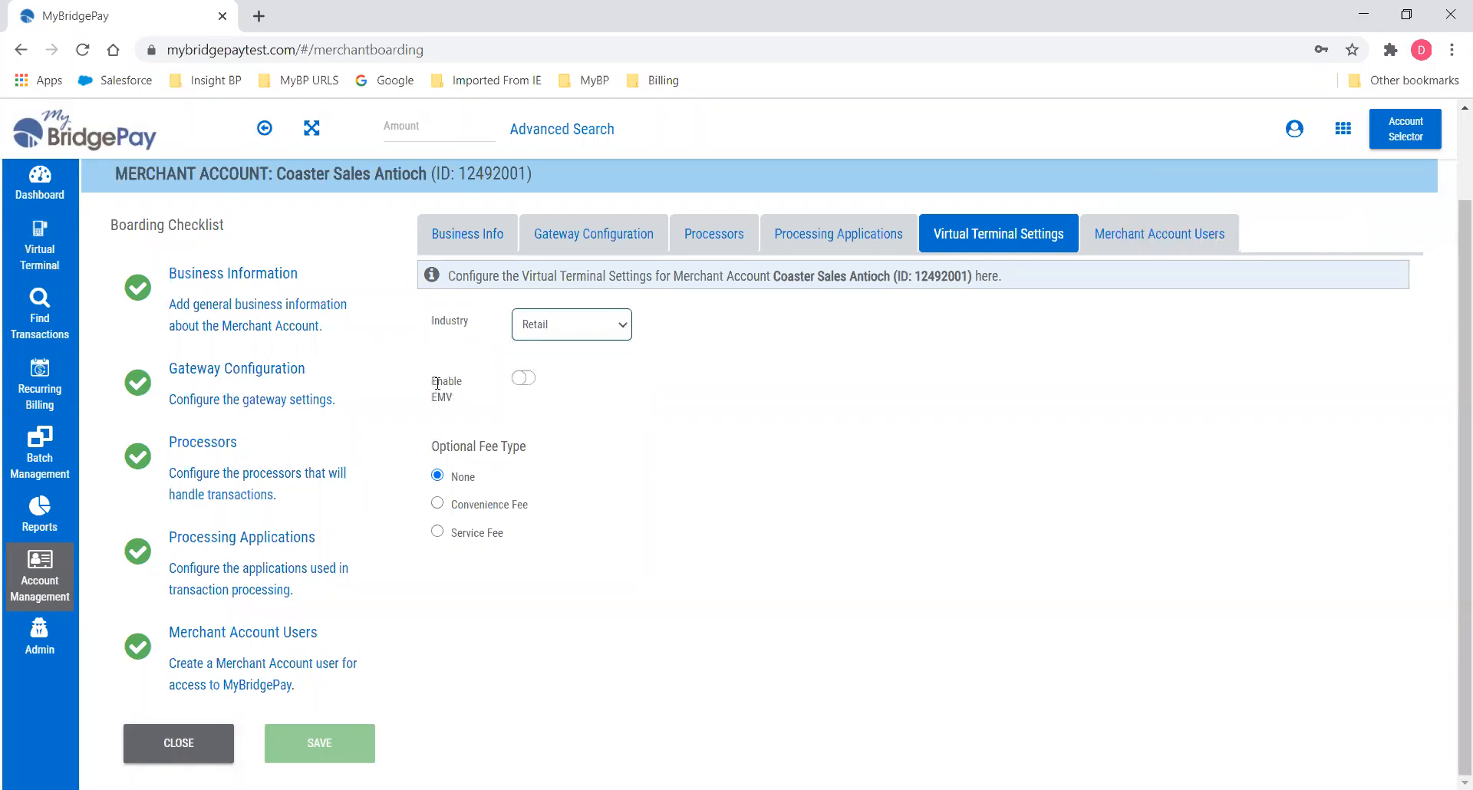
click(522, 379)
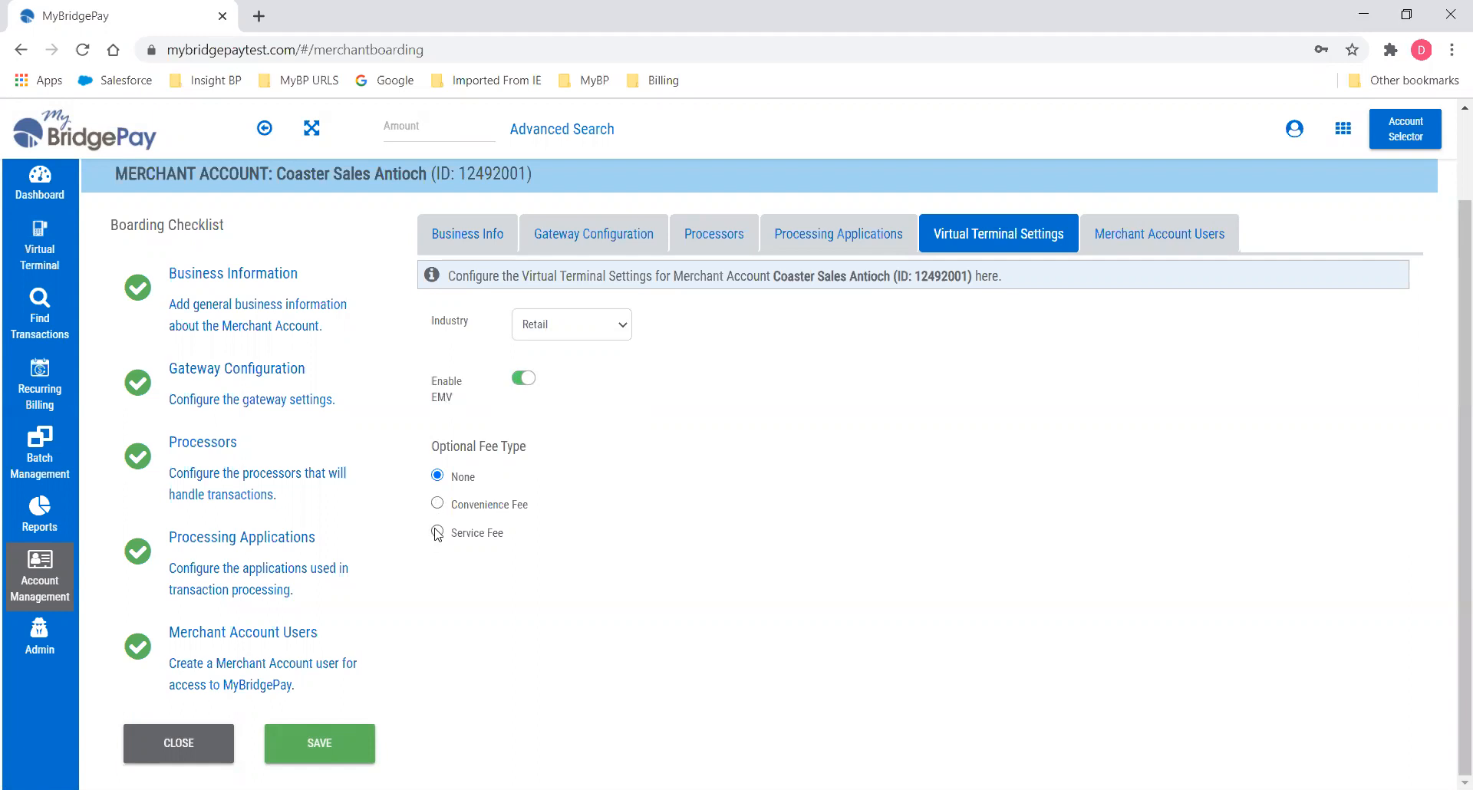
Add a FLAT 2.00 convenience fee and save the virtual terminal settings.
click(437, 504)
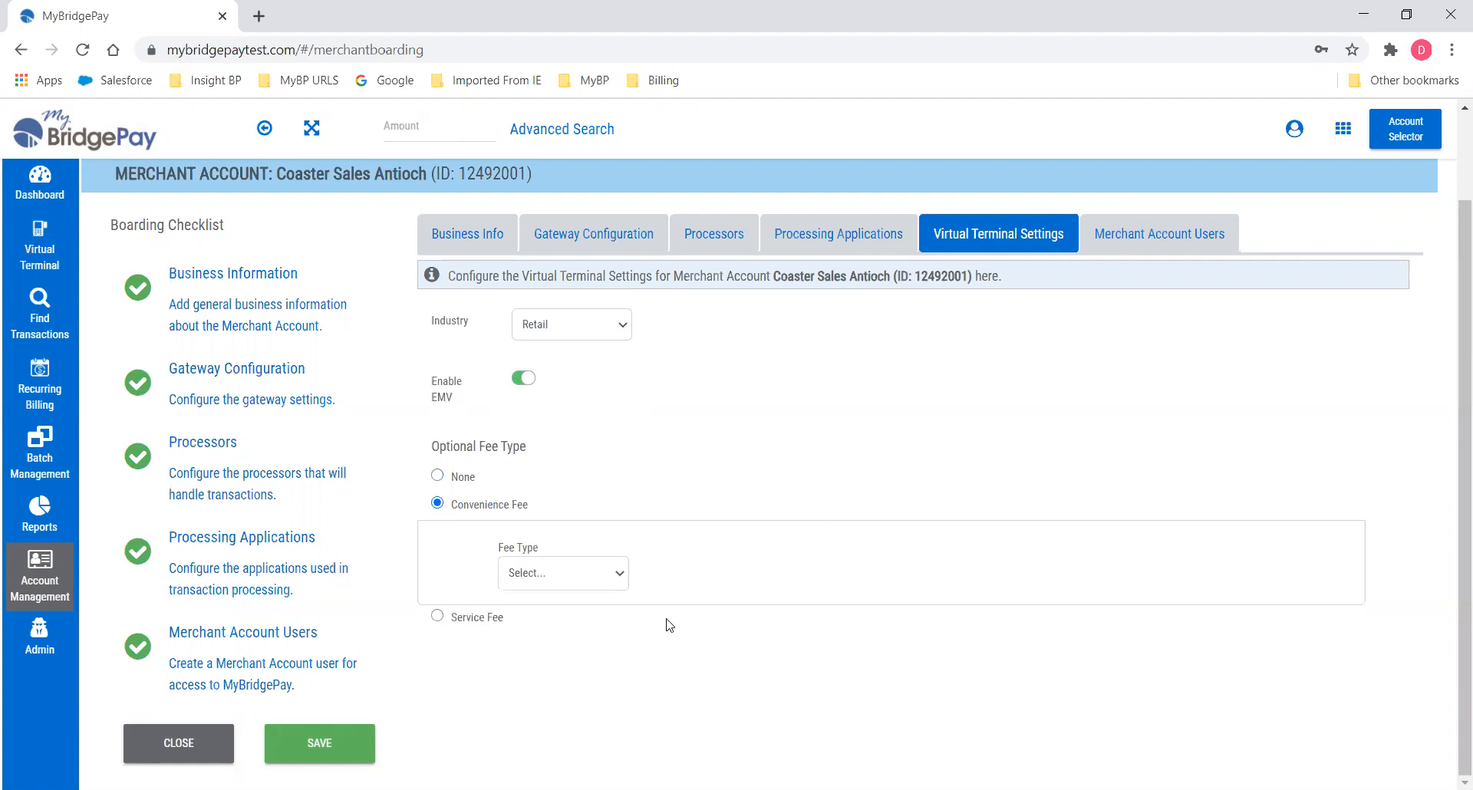
click(620, 577)
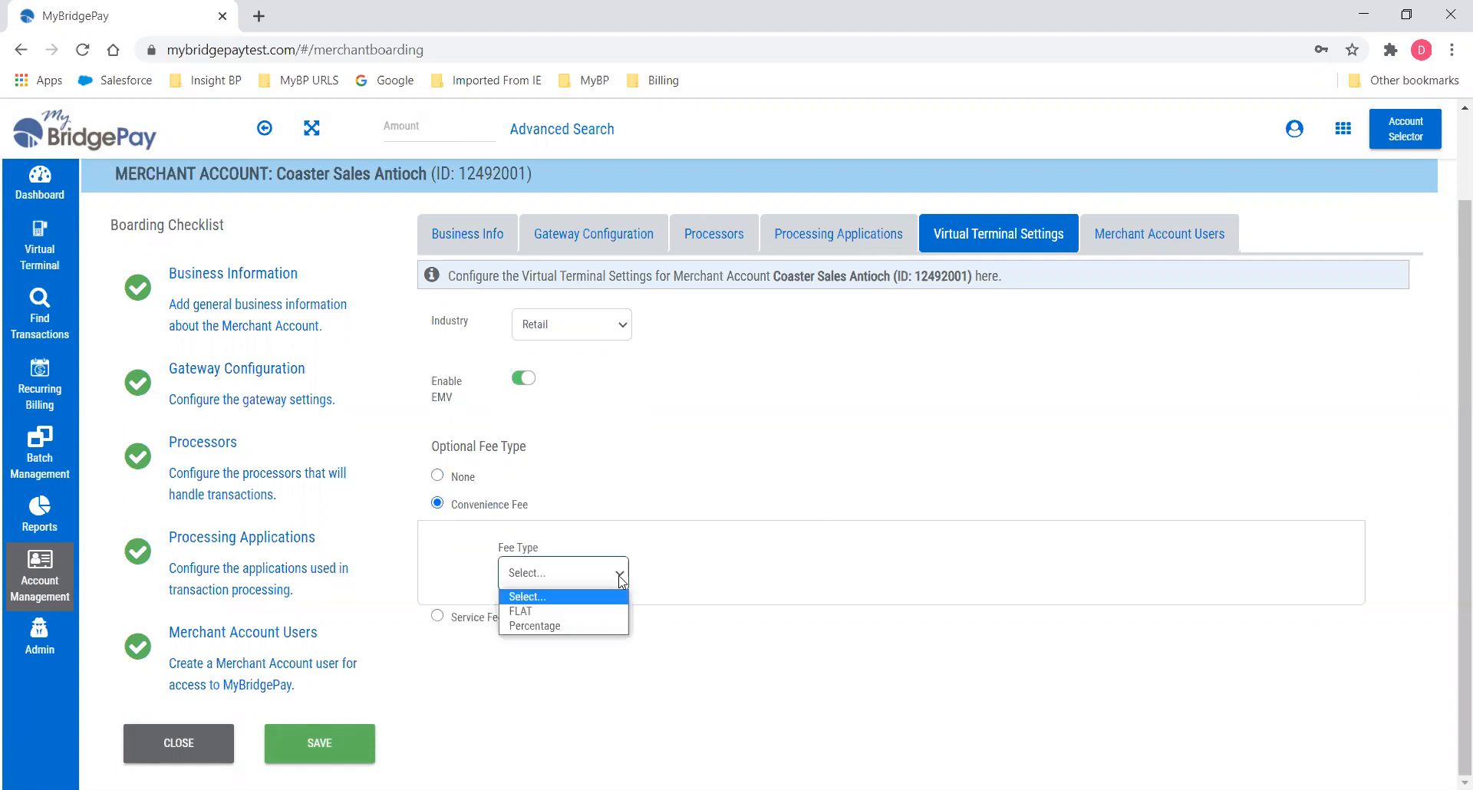
click(561, 613)
click(770, 577)
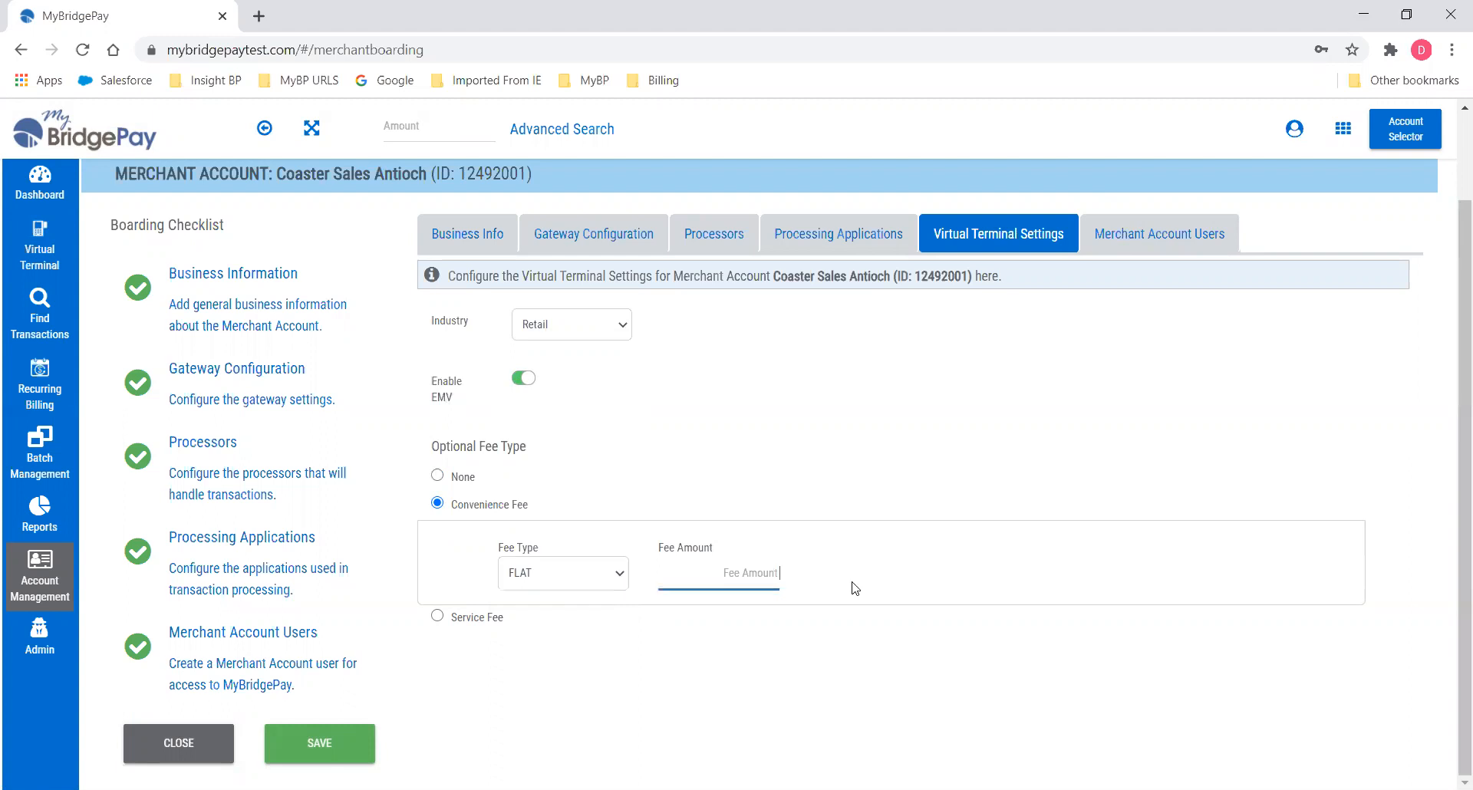
text(2.00)
click(322, 743)
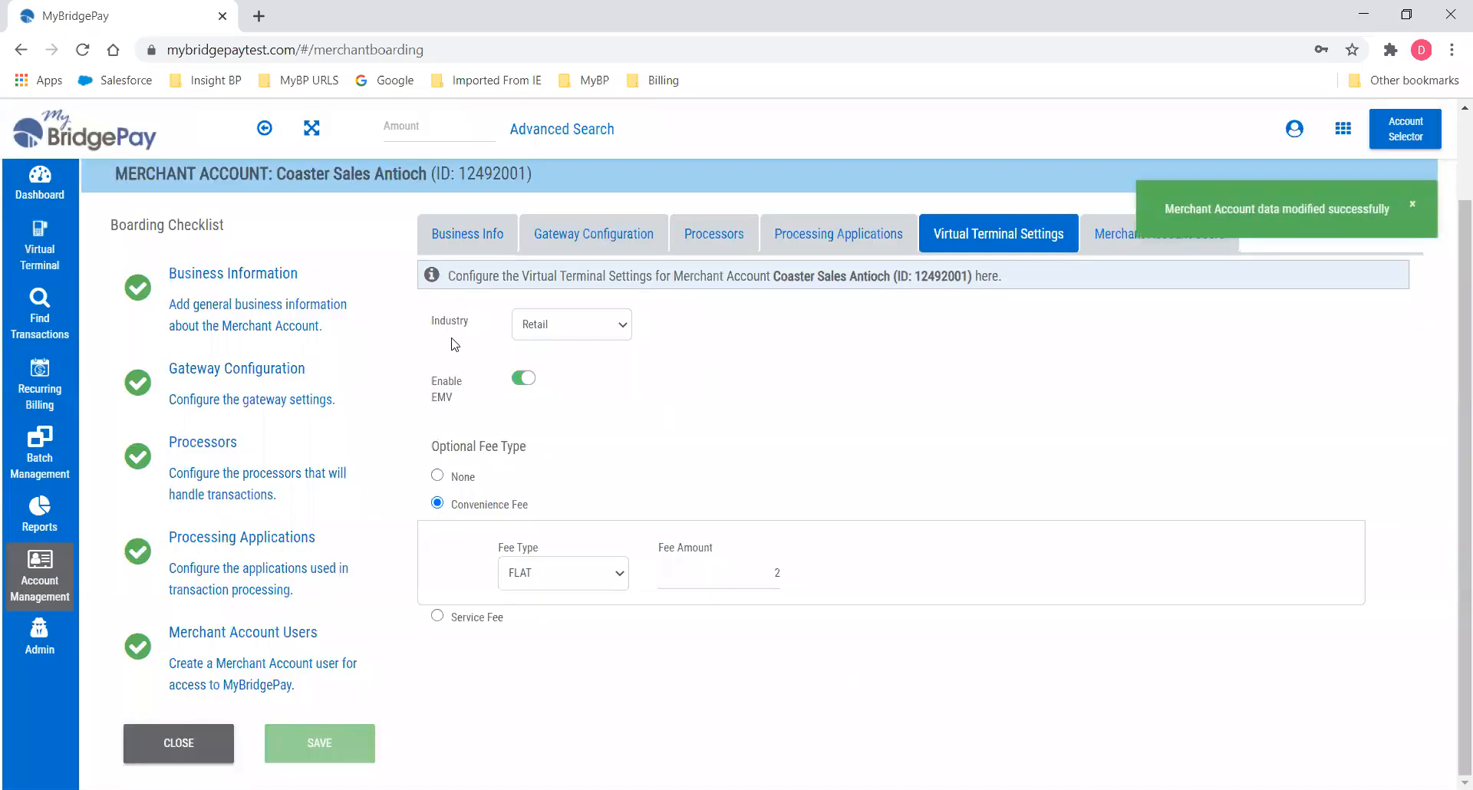
click(439, 617)
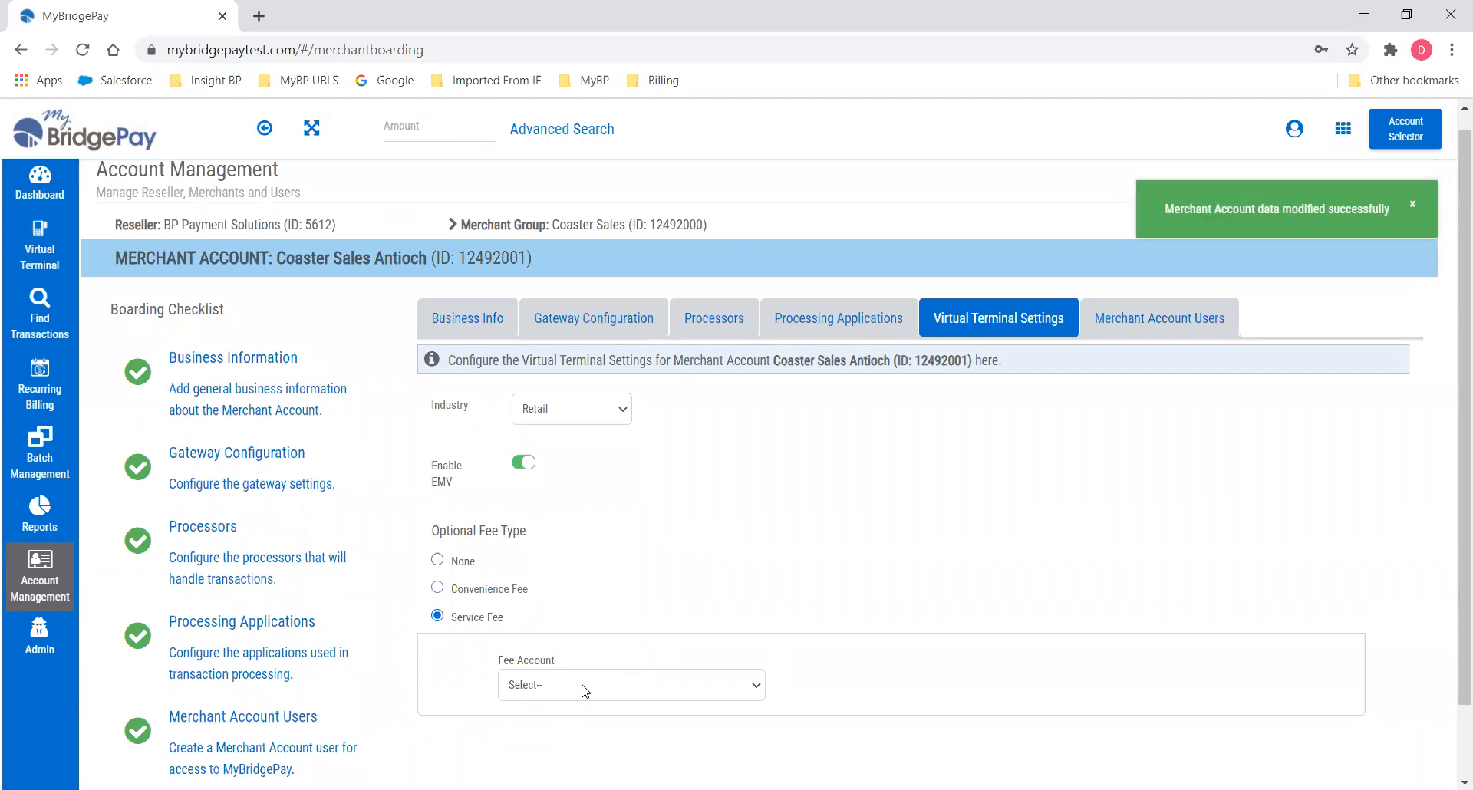
click(586, 692)
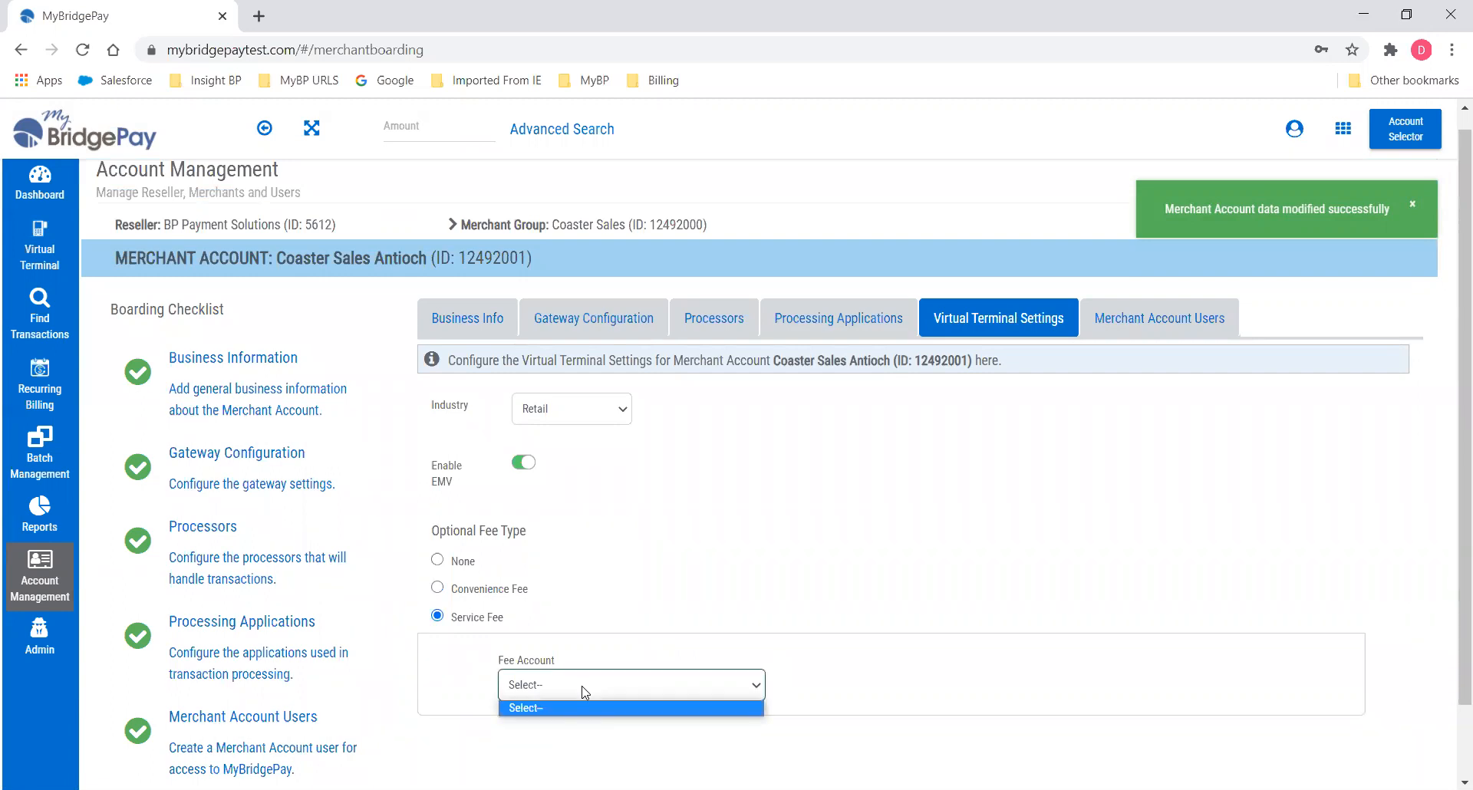
click(586, 691)
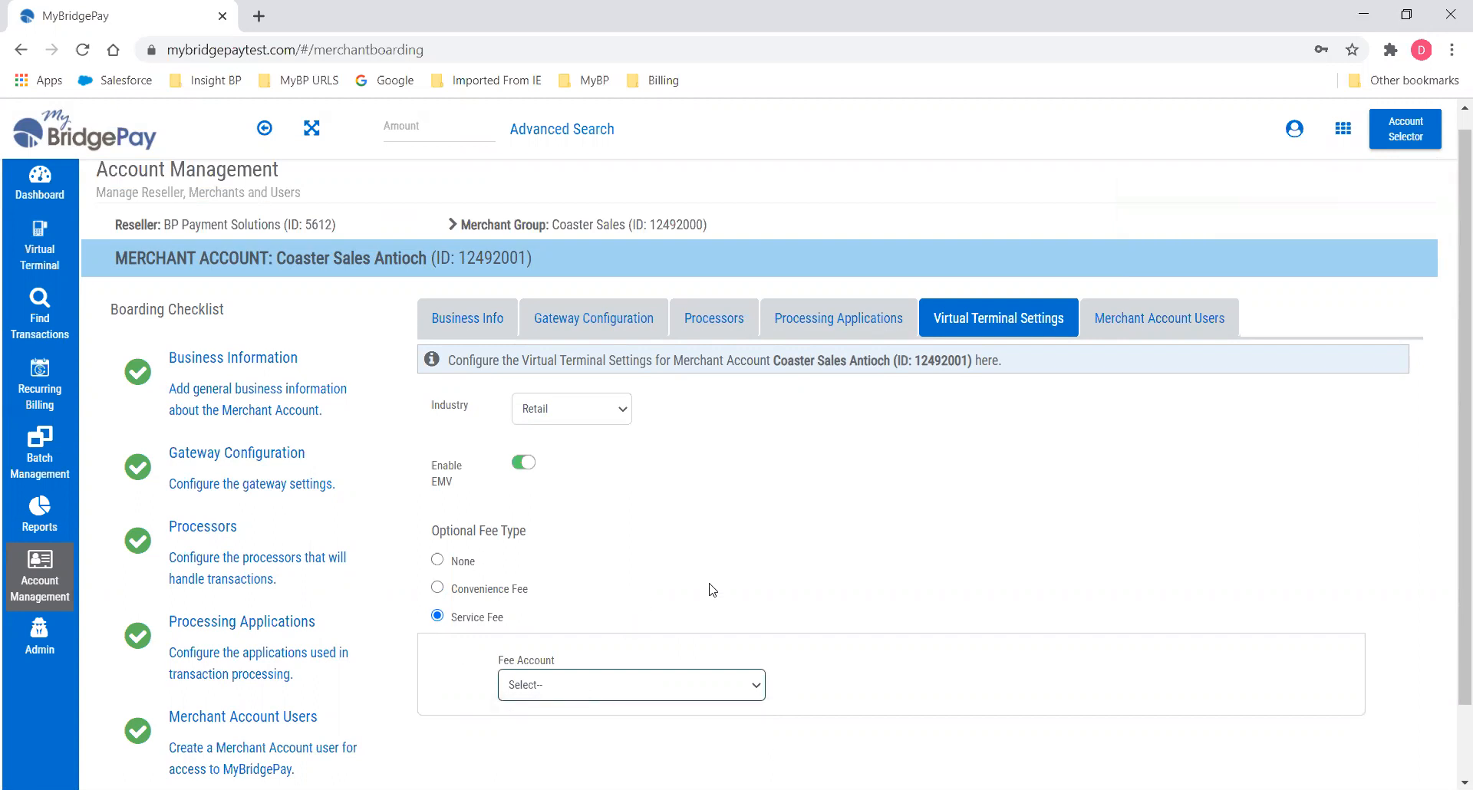
click(441, 588)
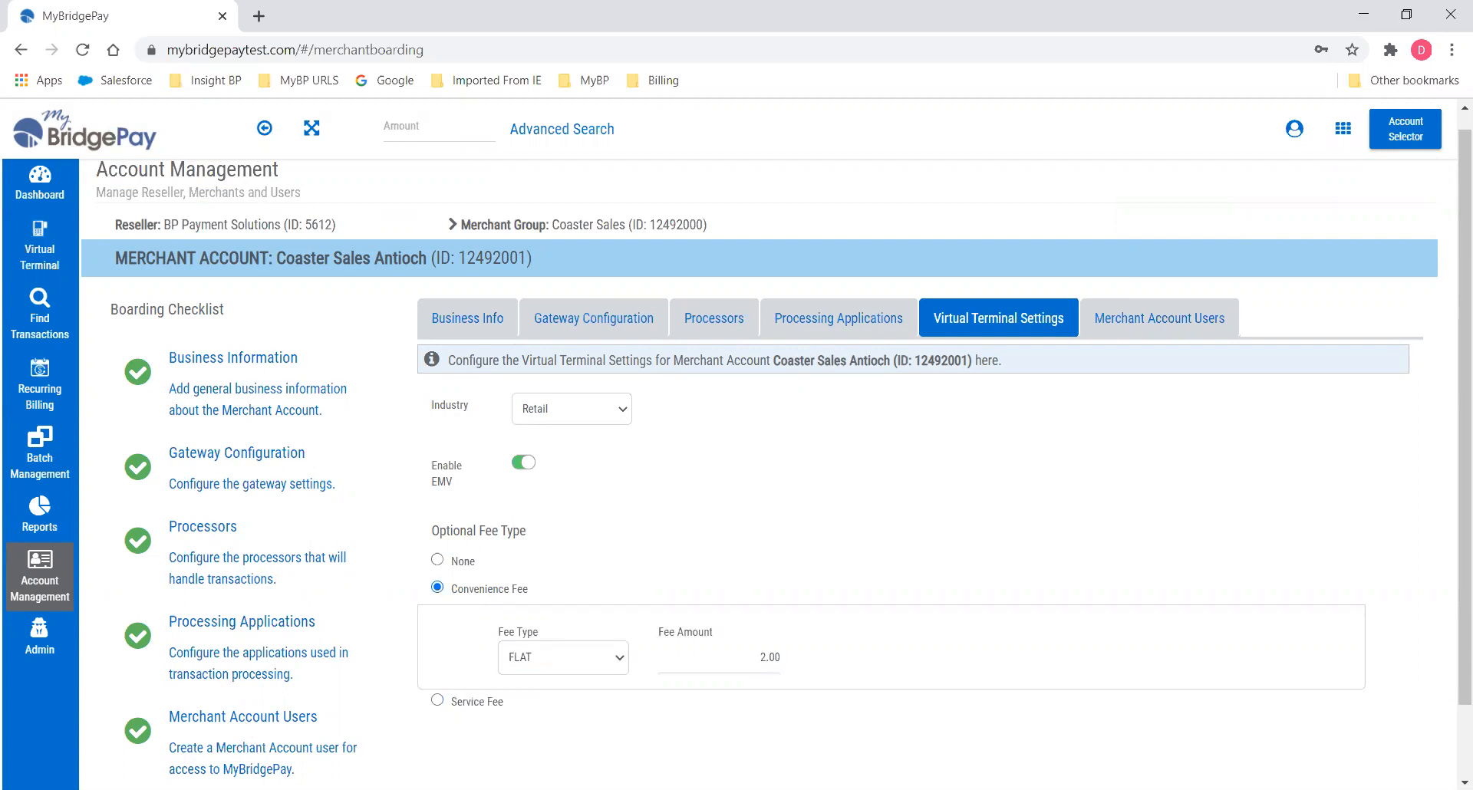
scroll(253, 733, down, 1)
click(319, 742)
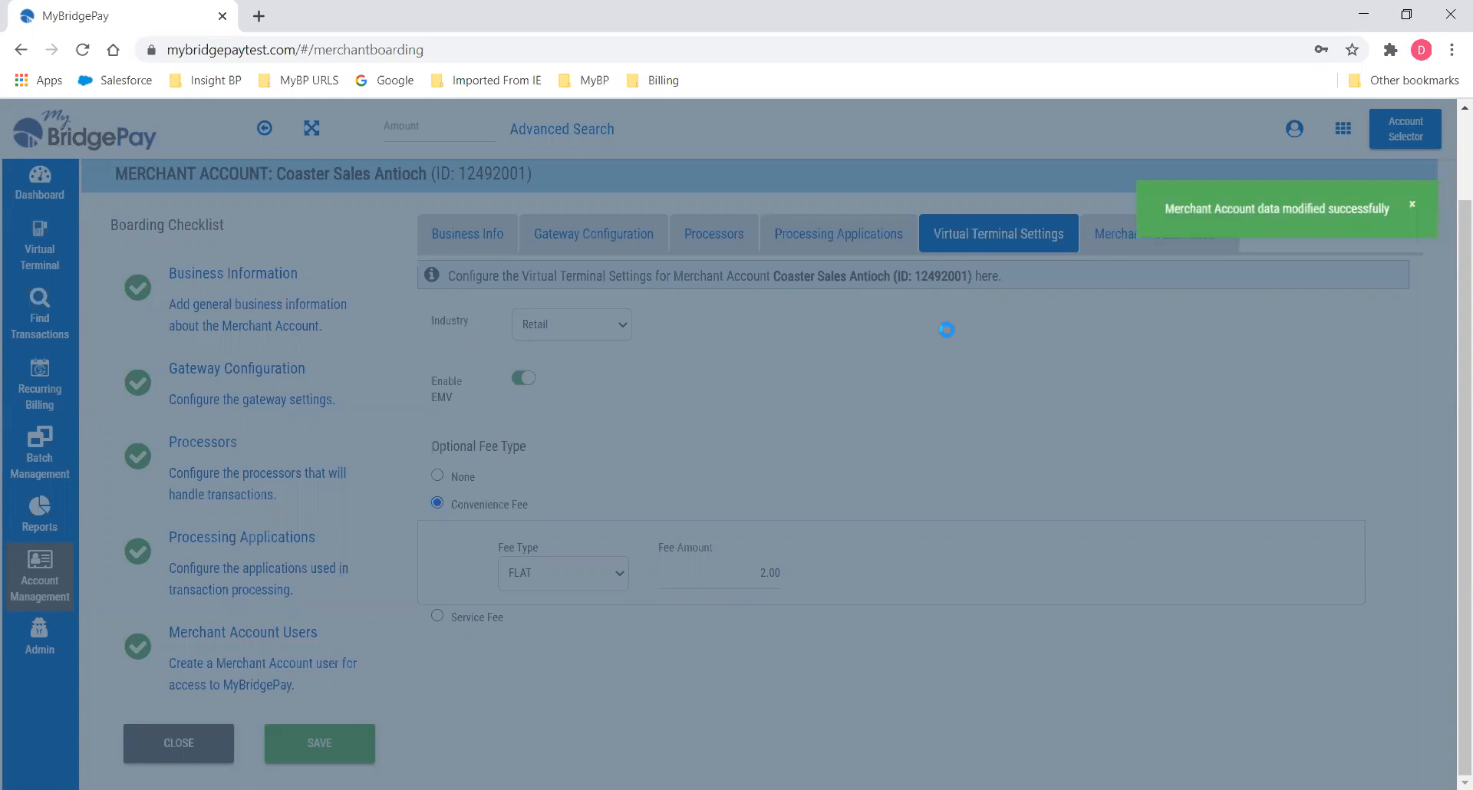
Turn on the TokenPay application for Coaster Sales Antioch and save the processing settings.
click(817, 240)
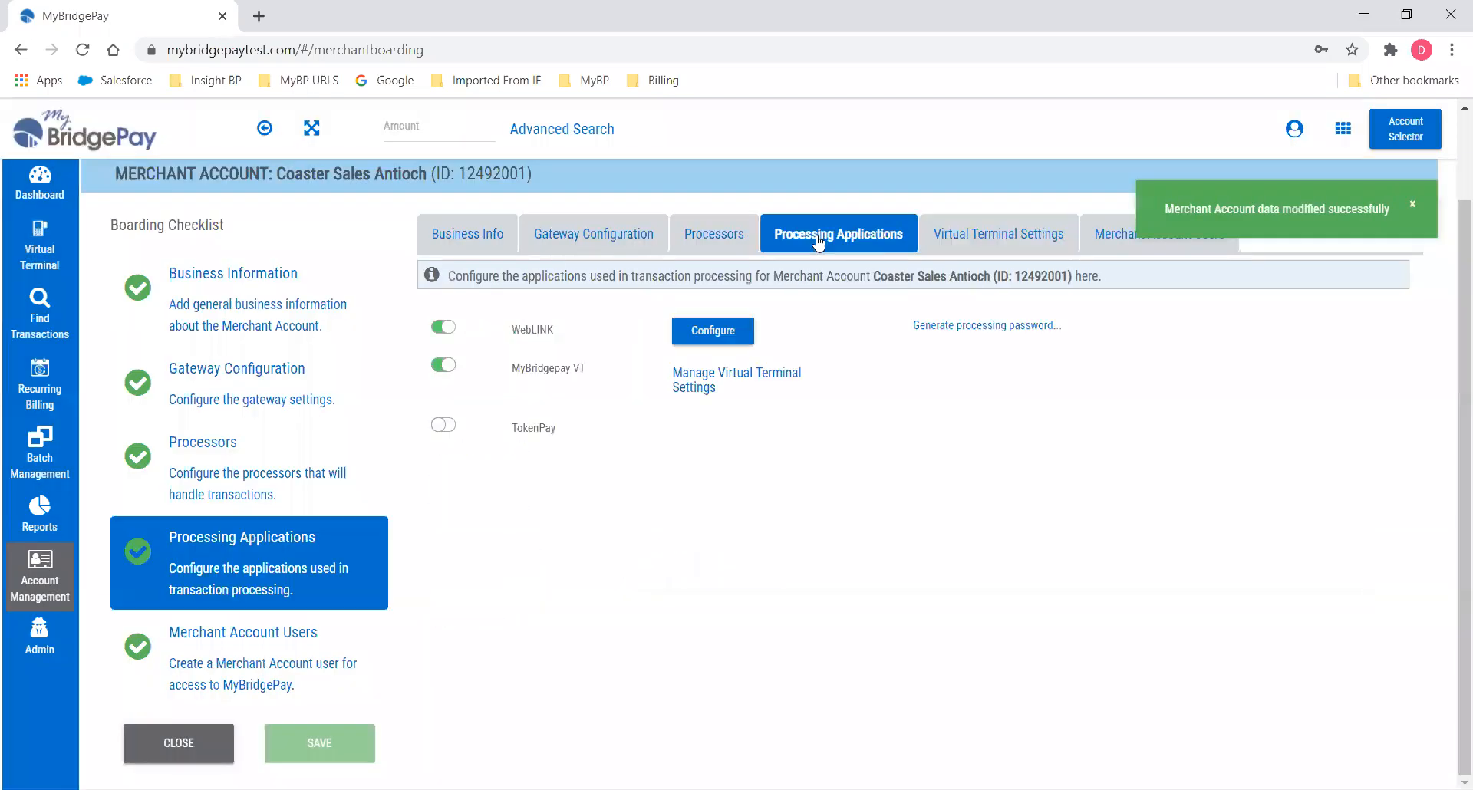
click(440, 427)
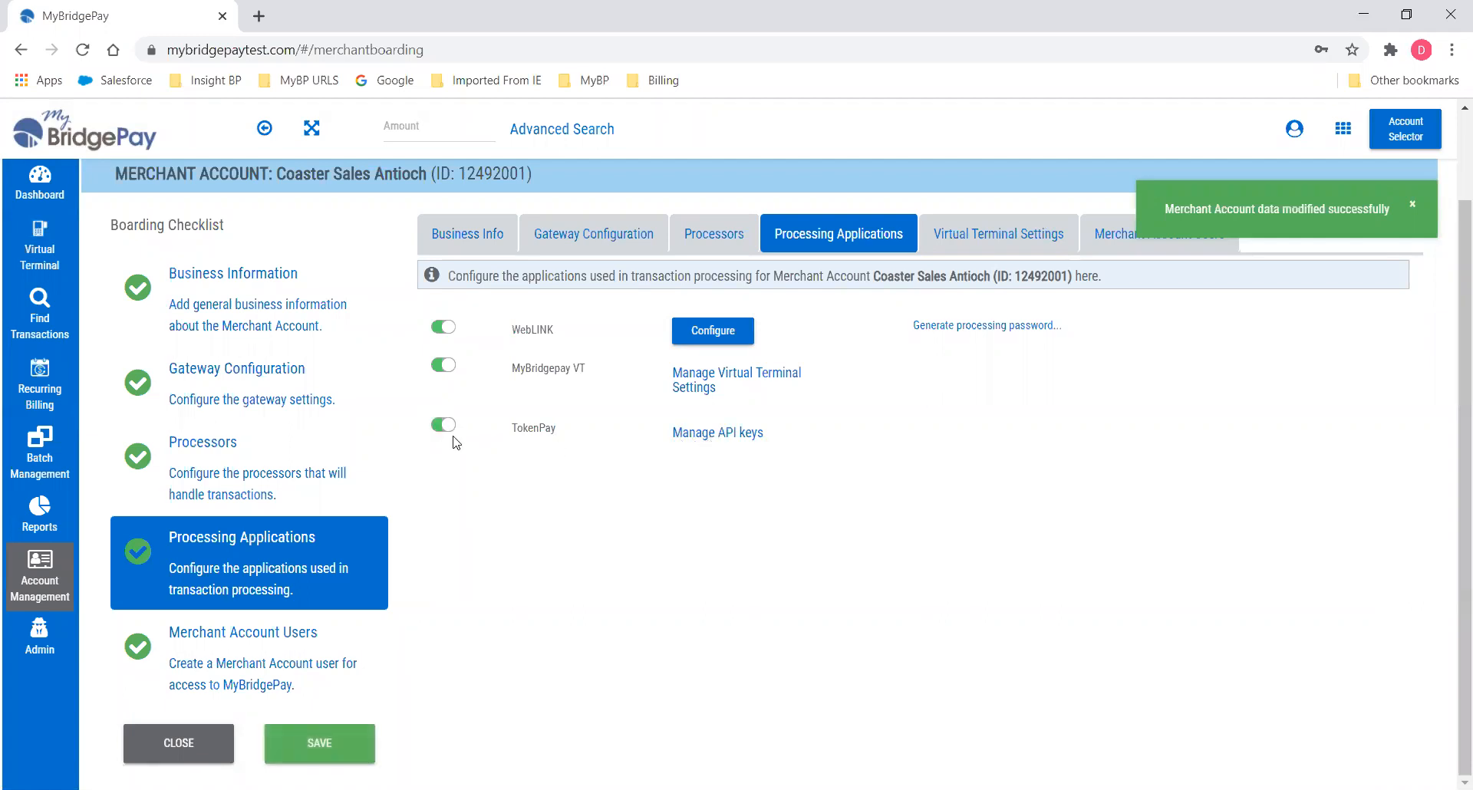
click(345, 738)
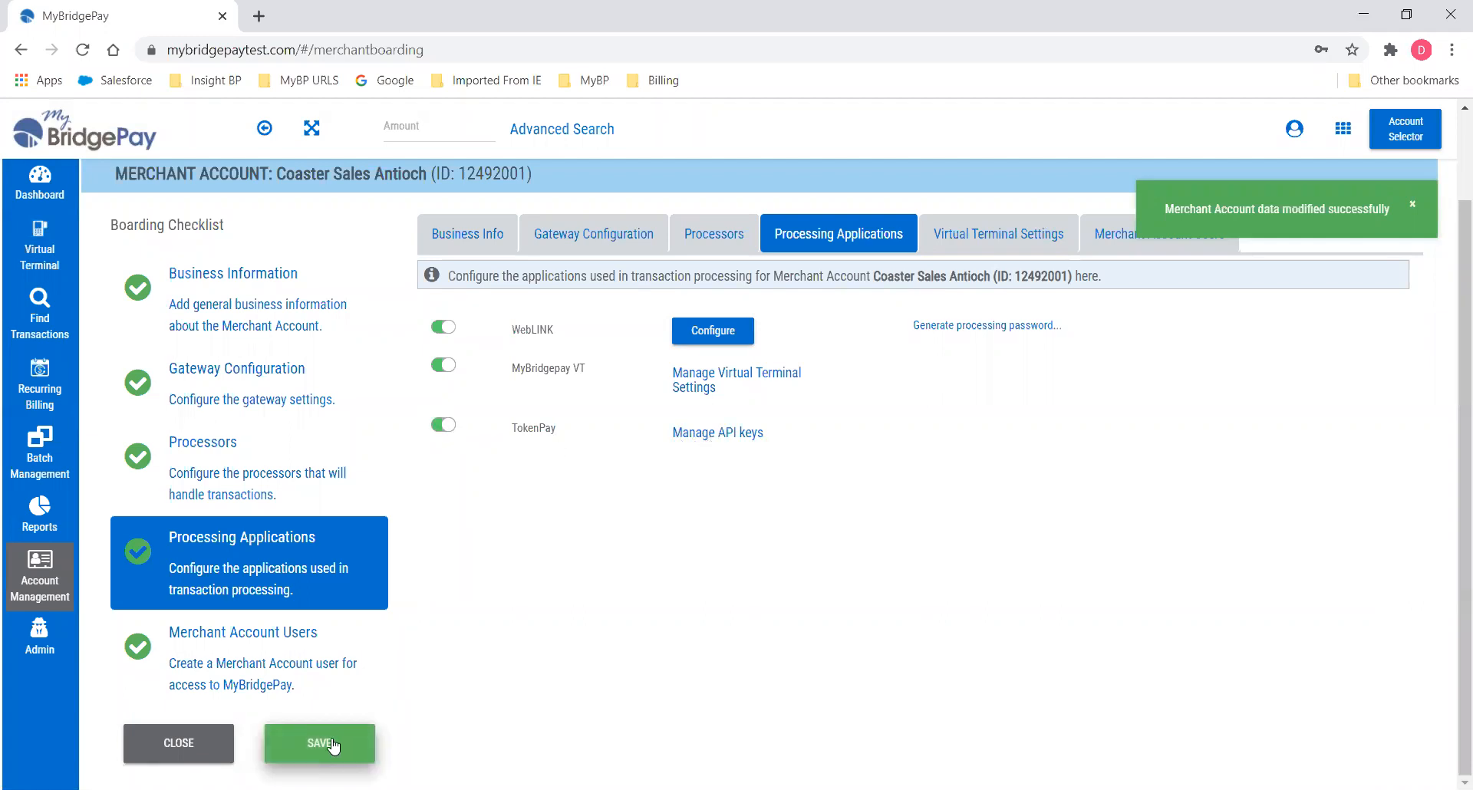
Create a TokenPay API key, copy its public and private keys, and save it as never expiring.
click(727, 430)
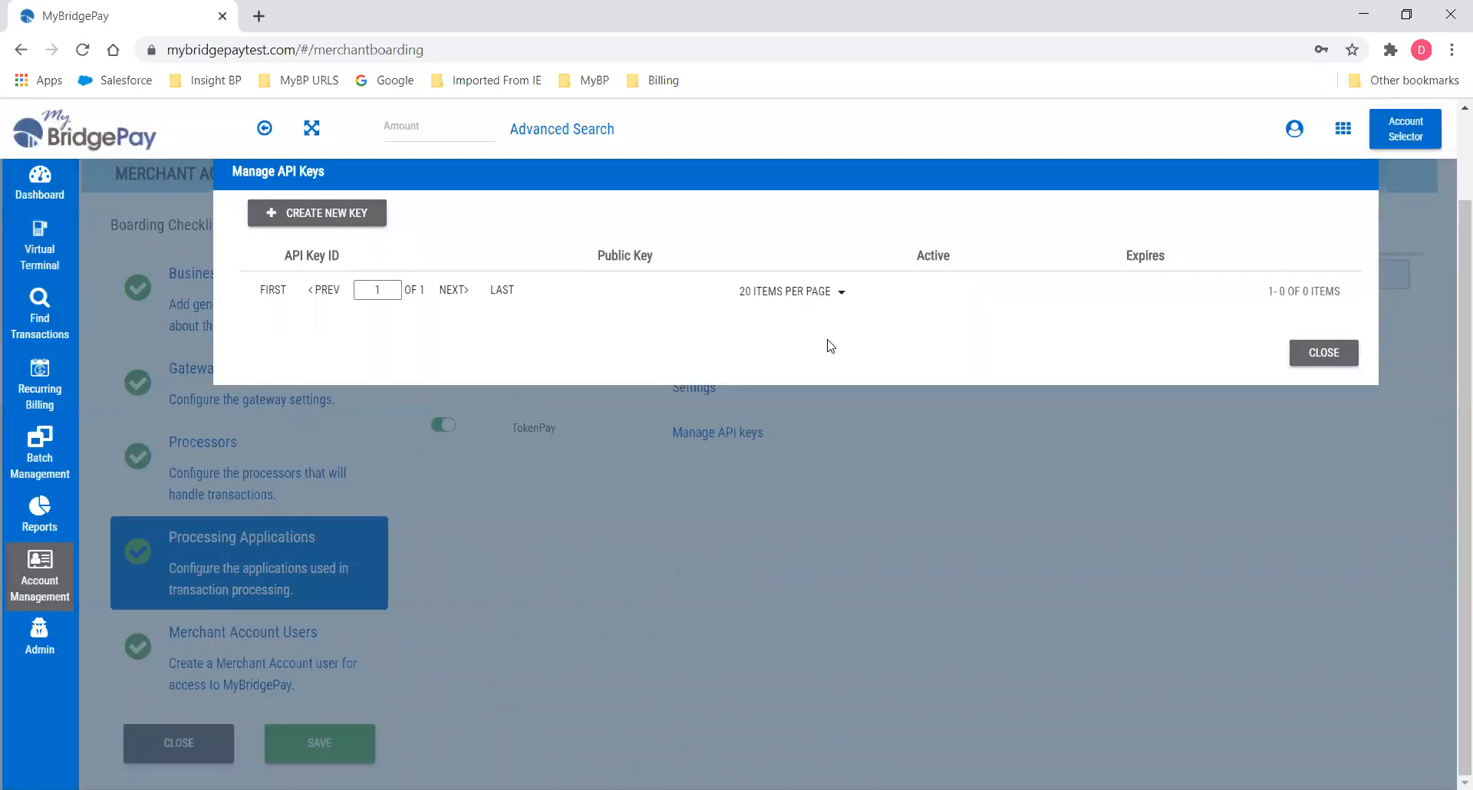
click(305, 214)
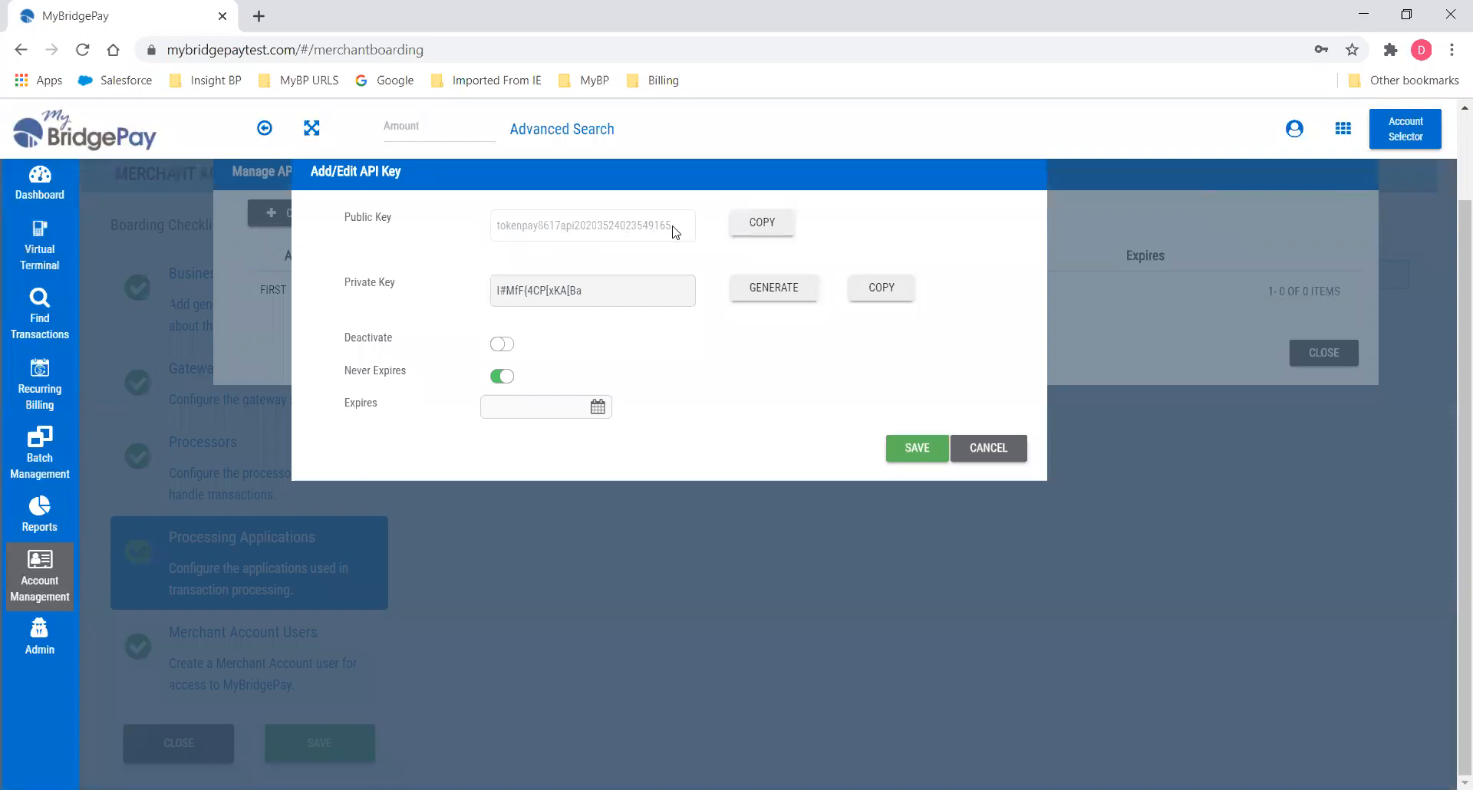
click(773, 234)
click(882, 297)
click(500, 376)
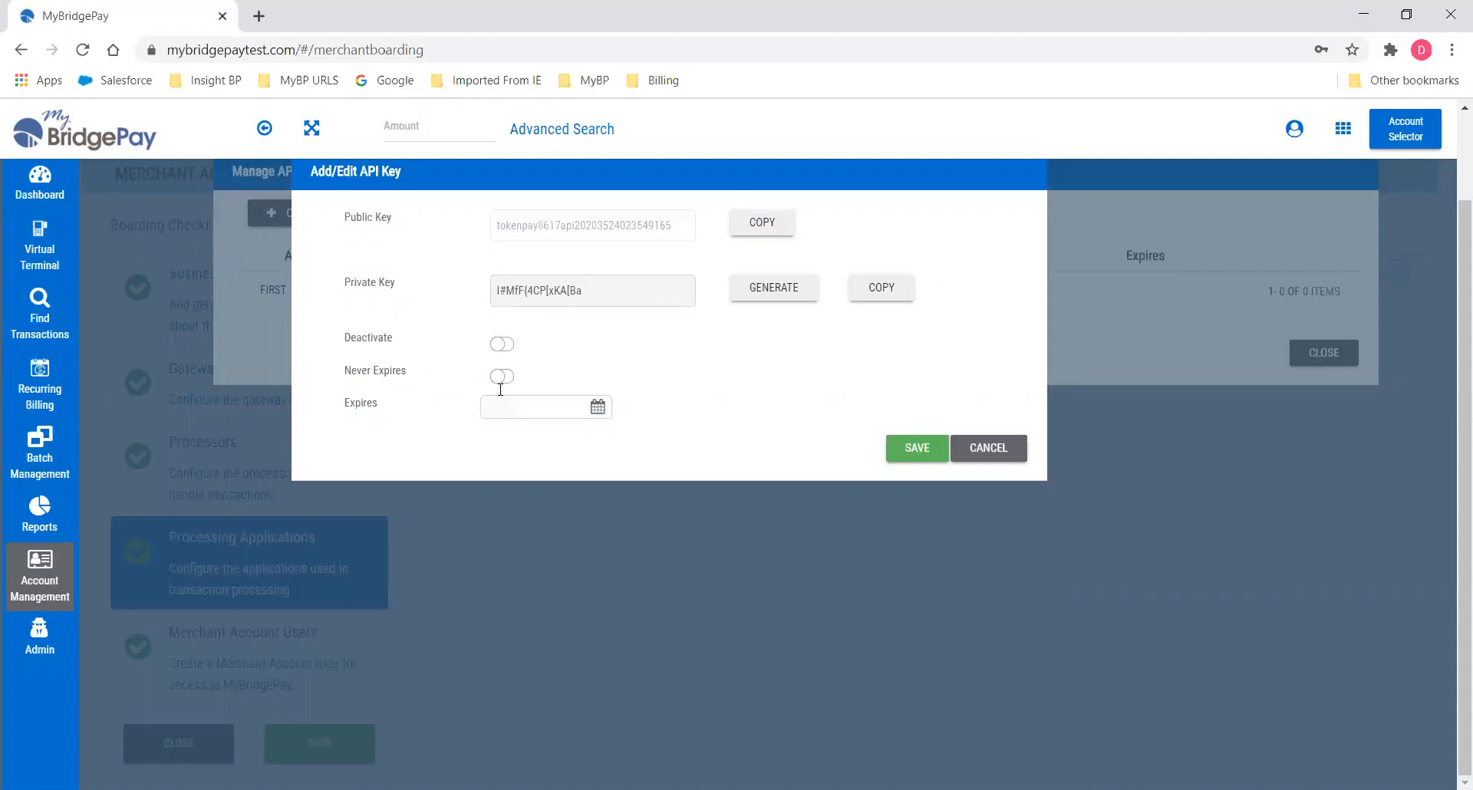
click(592, 406)
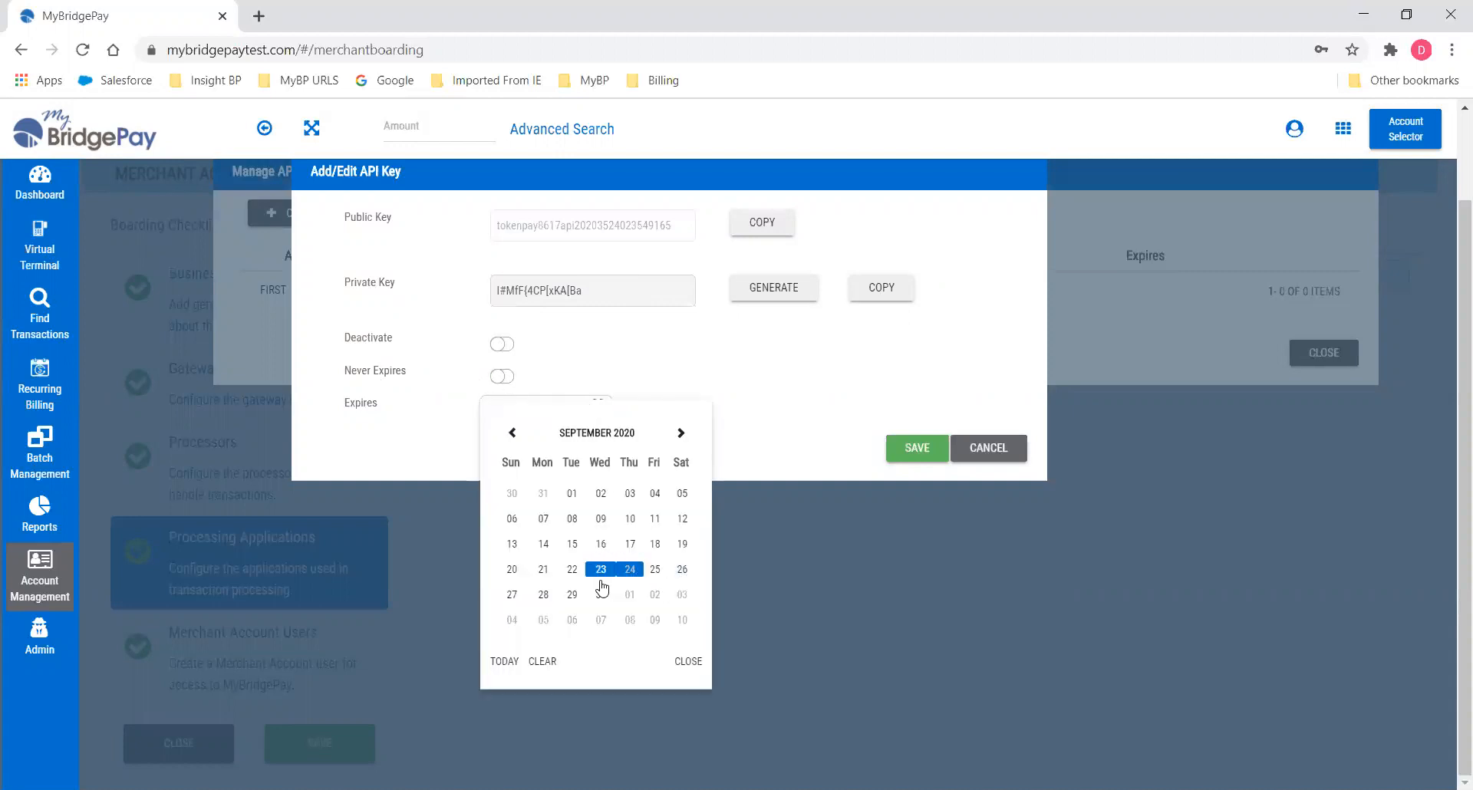
click(681, 432)
click(629, 544)
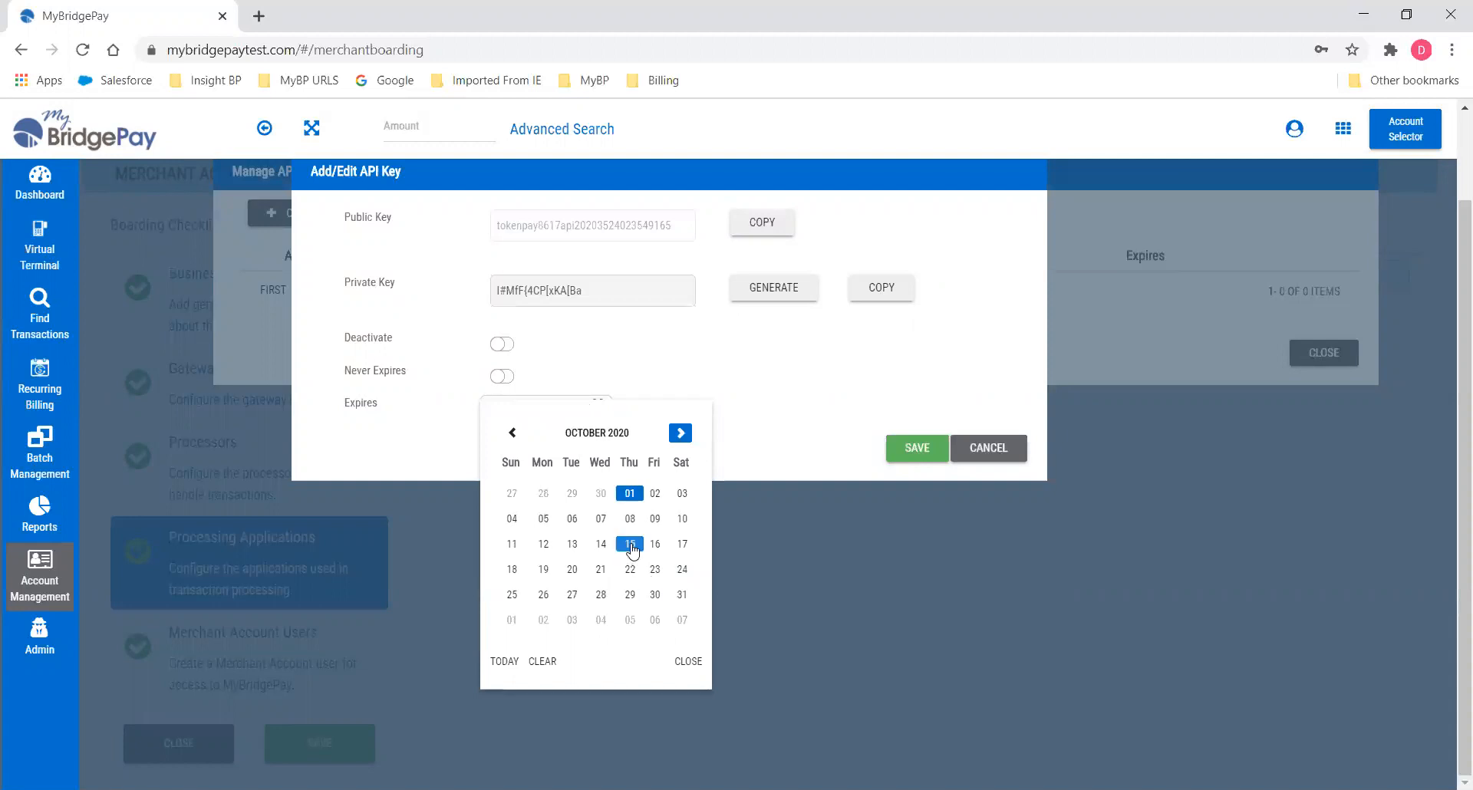
click(500, 376)
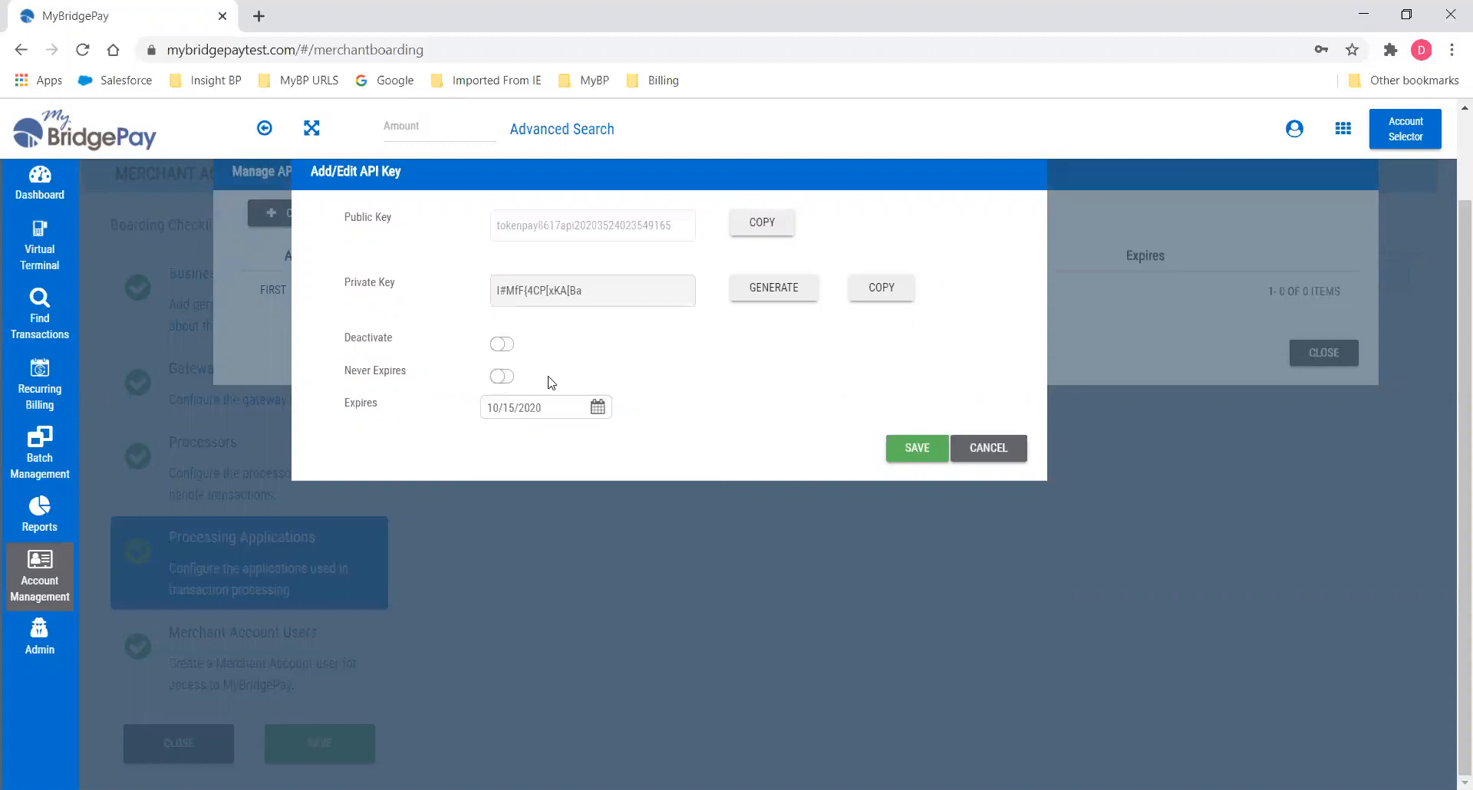
click(915, 450)
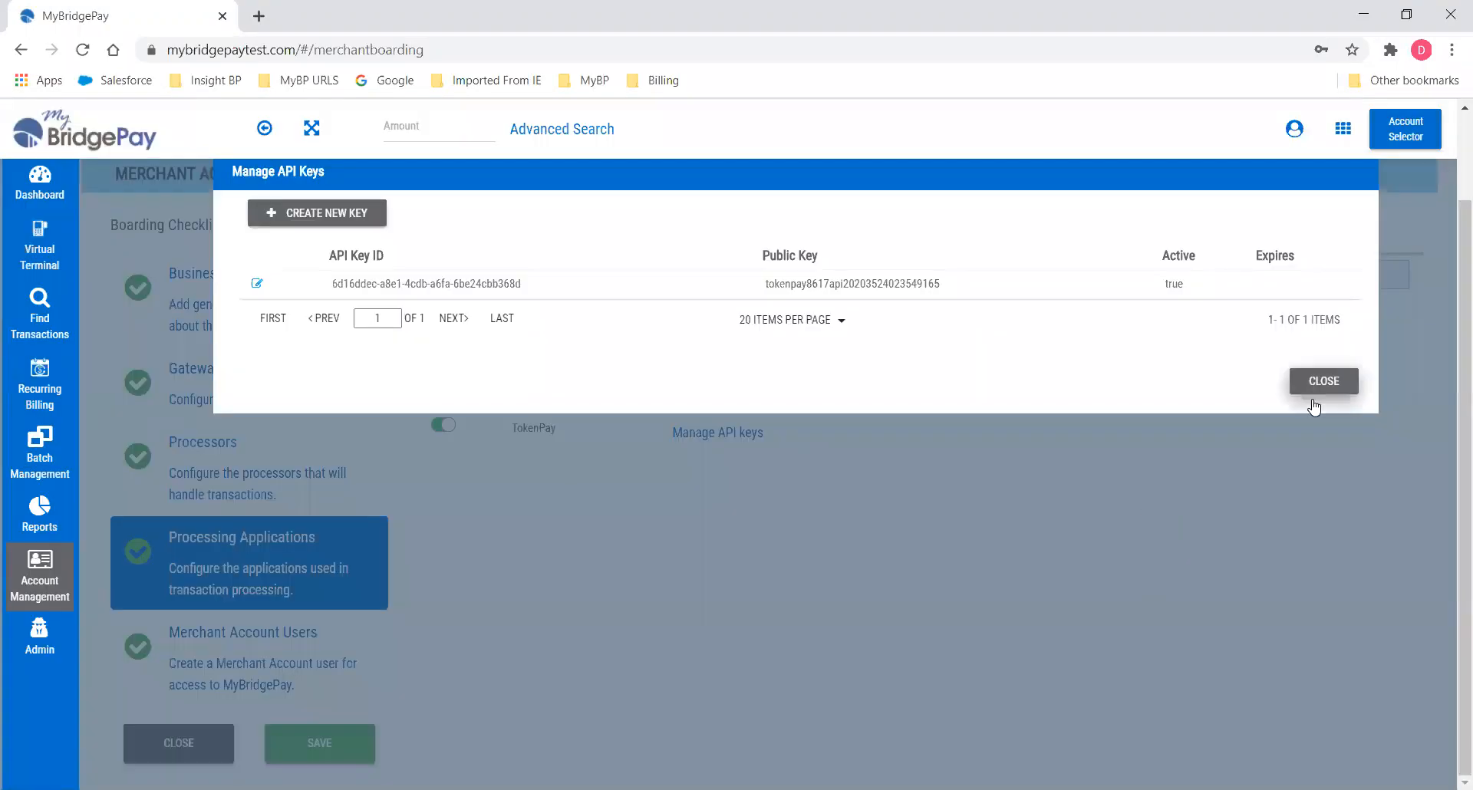
click(1317, 379)
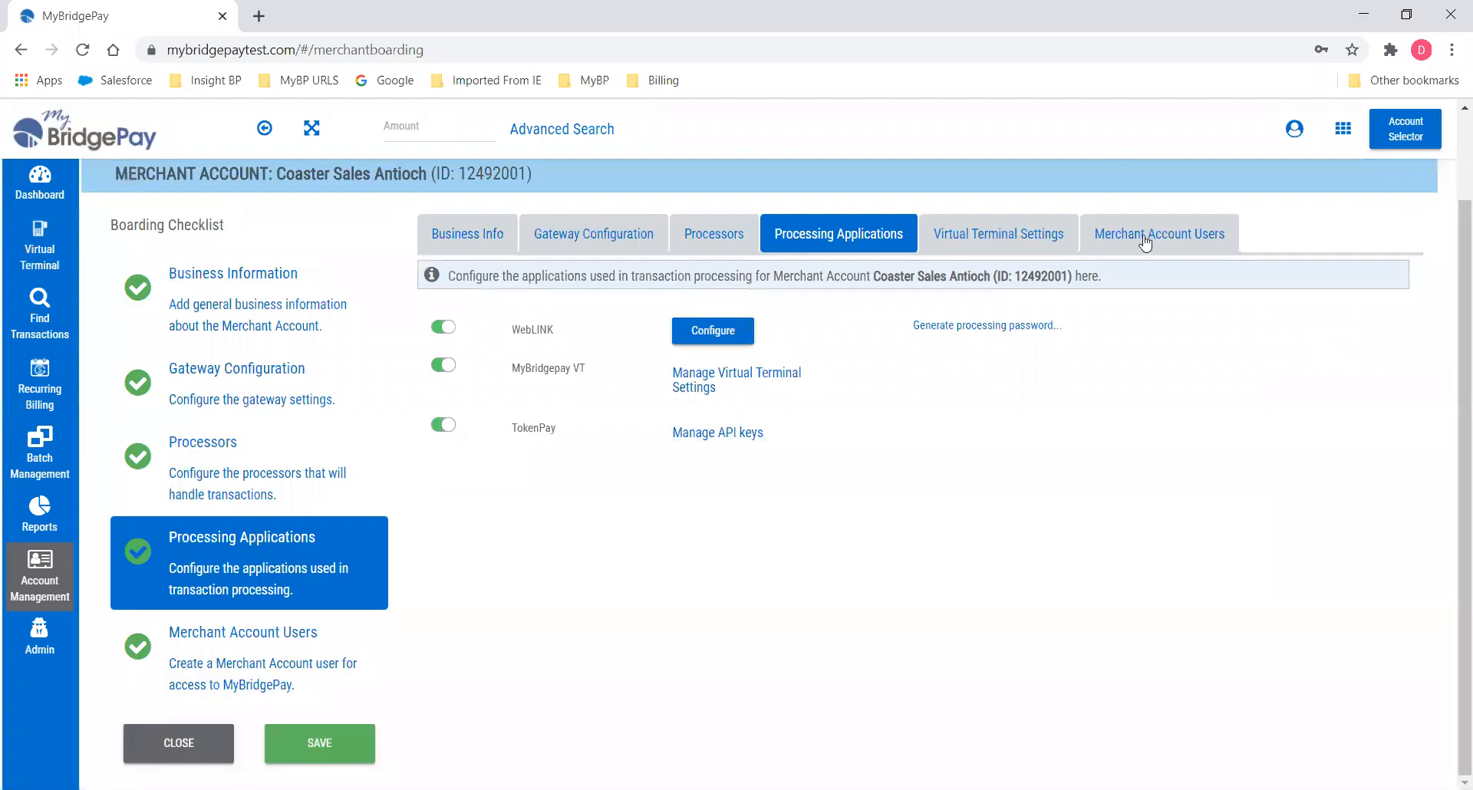
Save Antioch's processing settings, review its merchant account user, and close back to Coaster Sales.
click(319, 755)
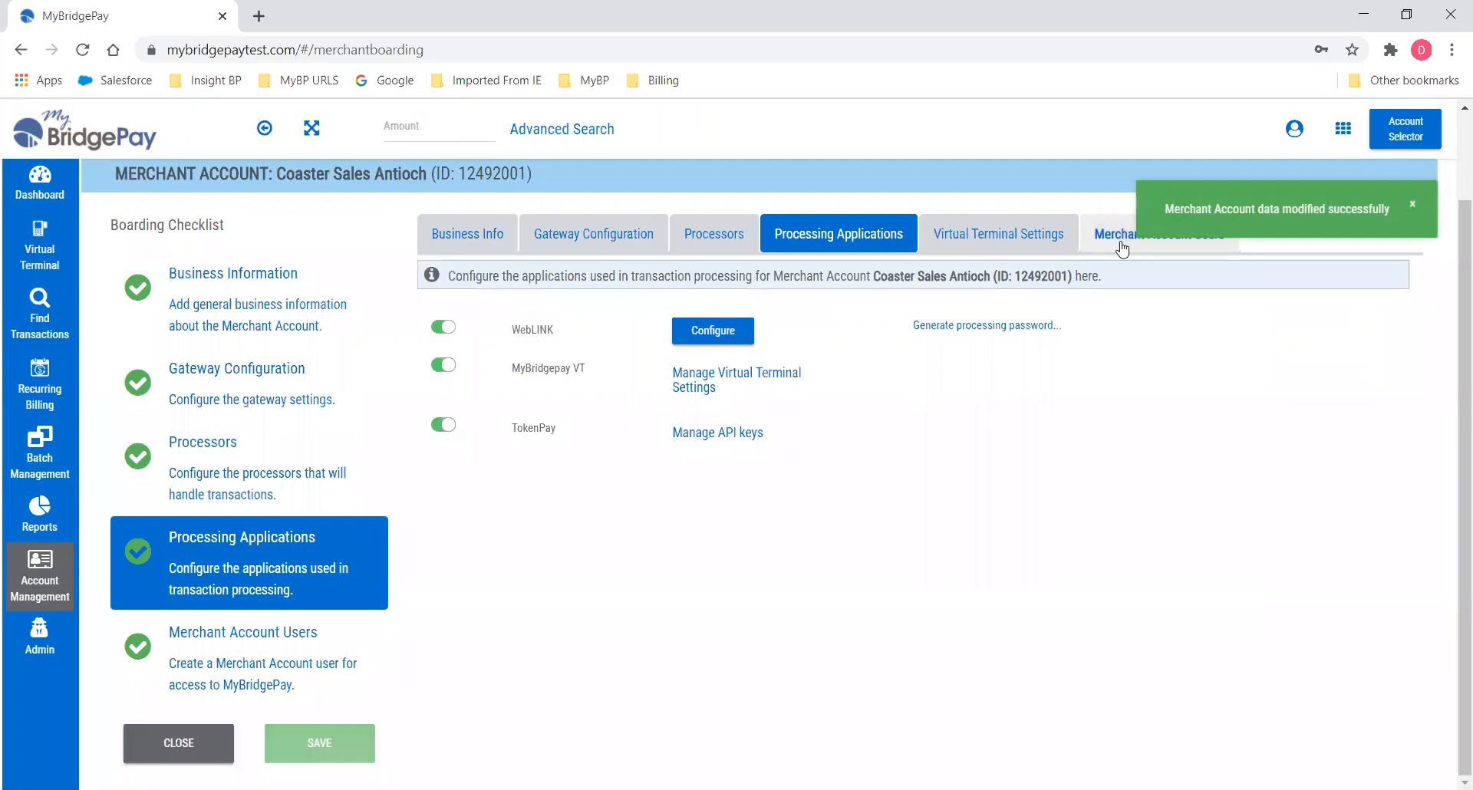
click(1117, 244)
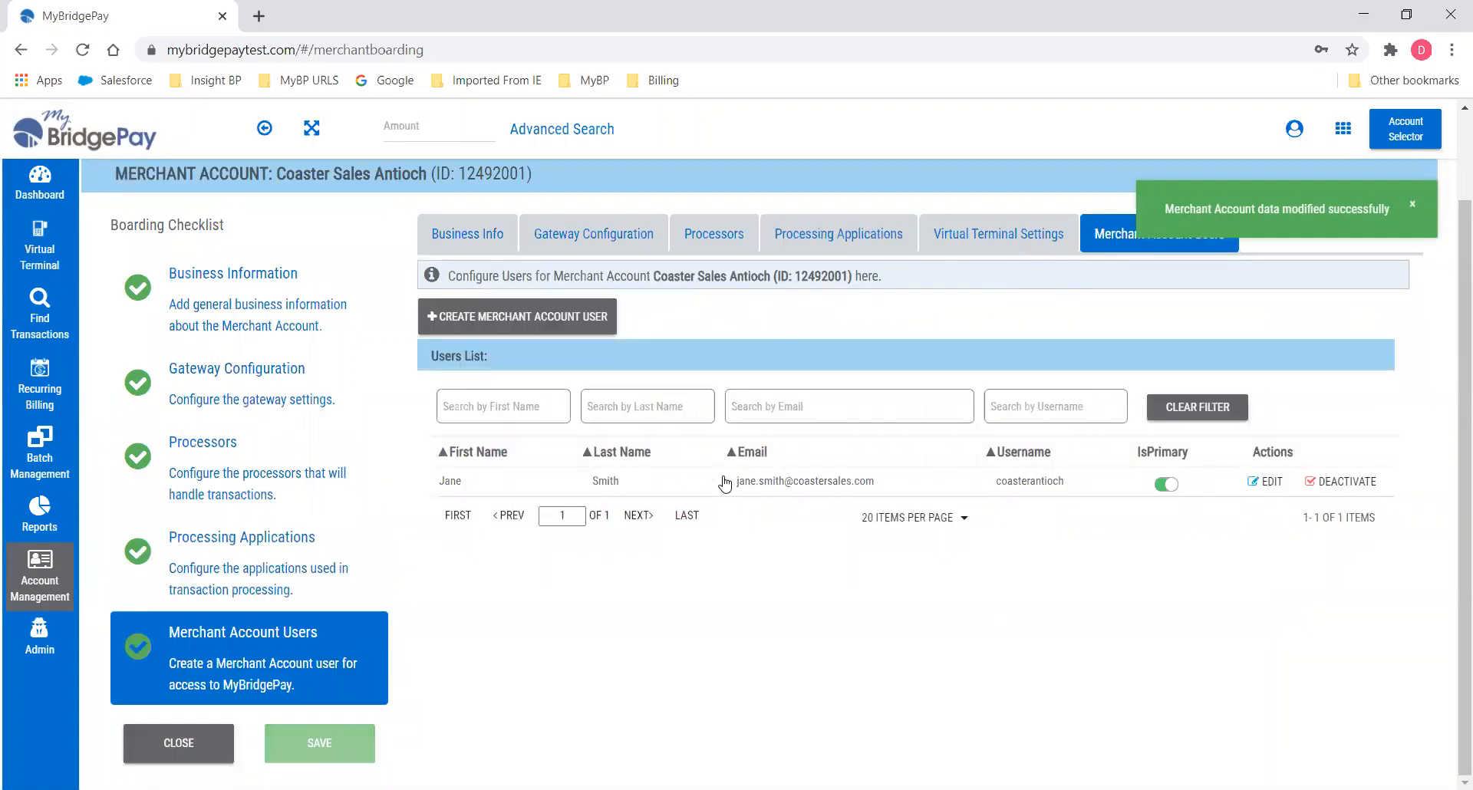
click(725, 483)
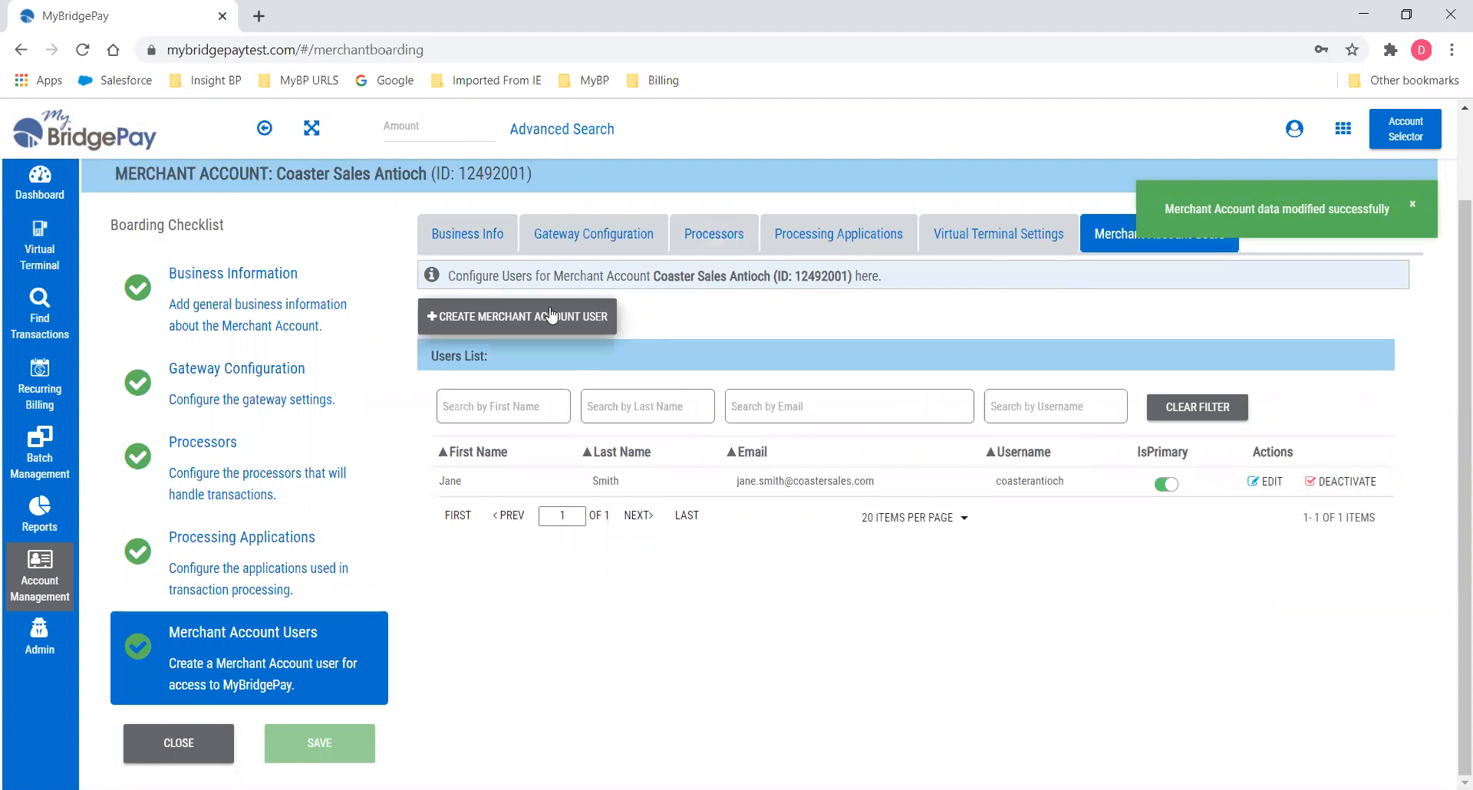
click(158, 742)
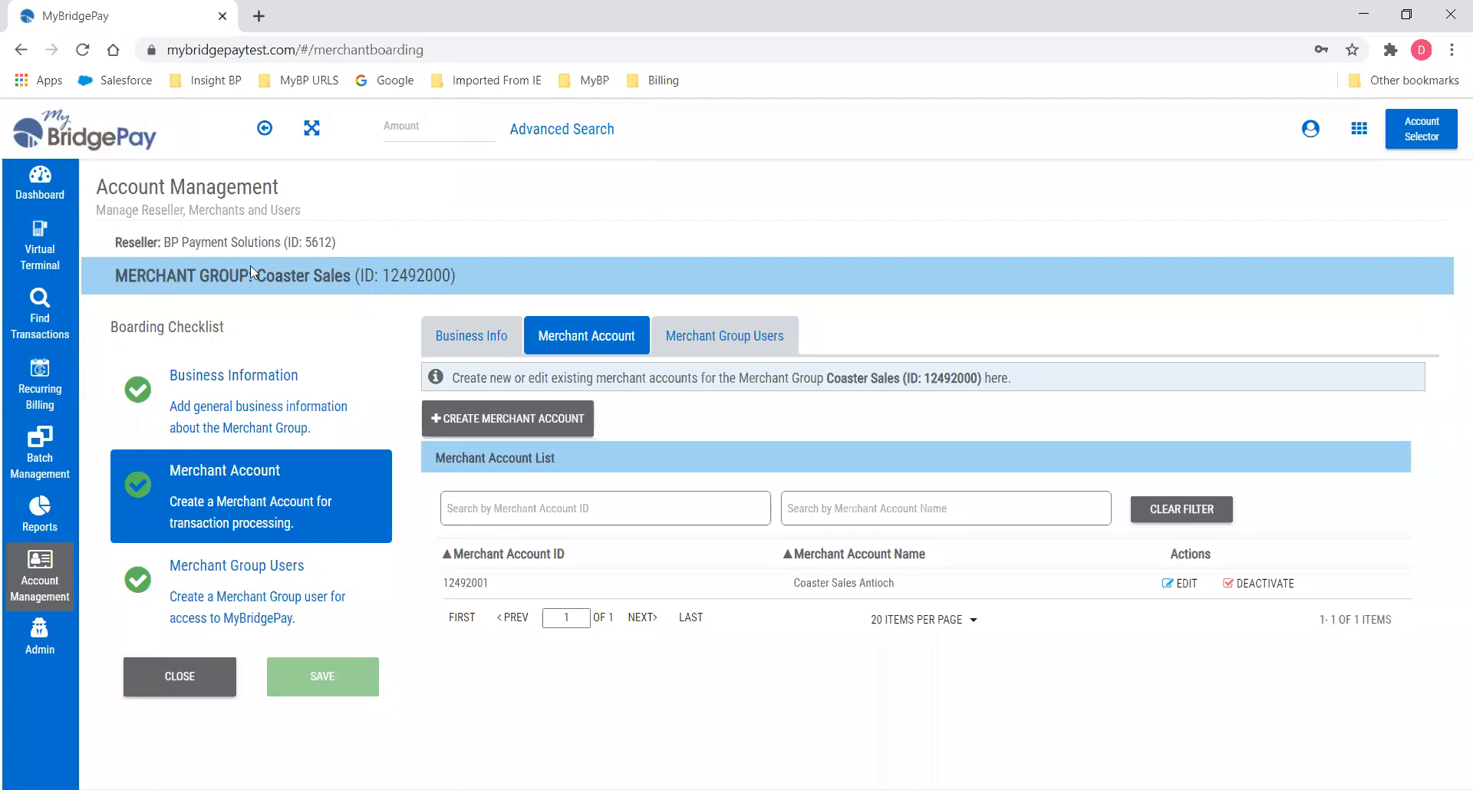
Start a merchant account named Coaster Sales Fox Lake with city Fox Lake and zip 60020.
click(507, 421)
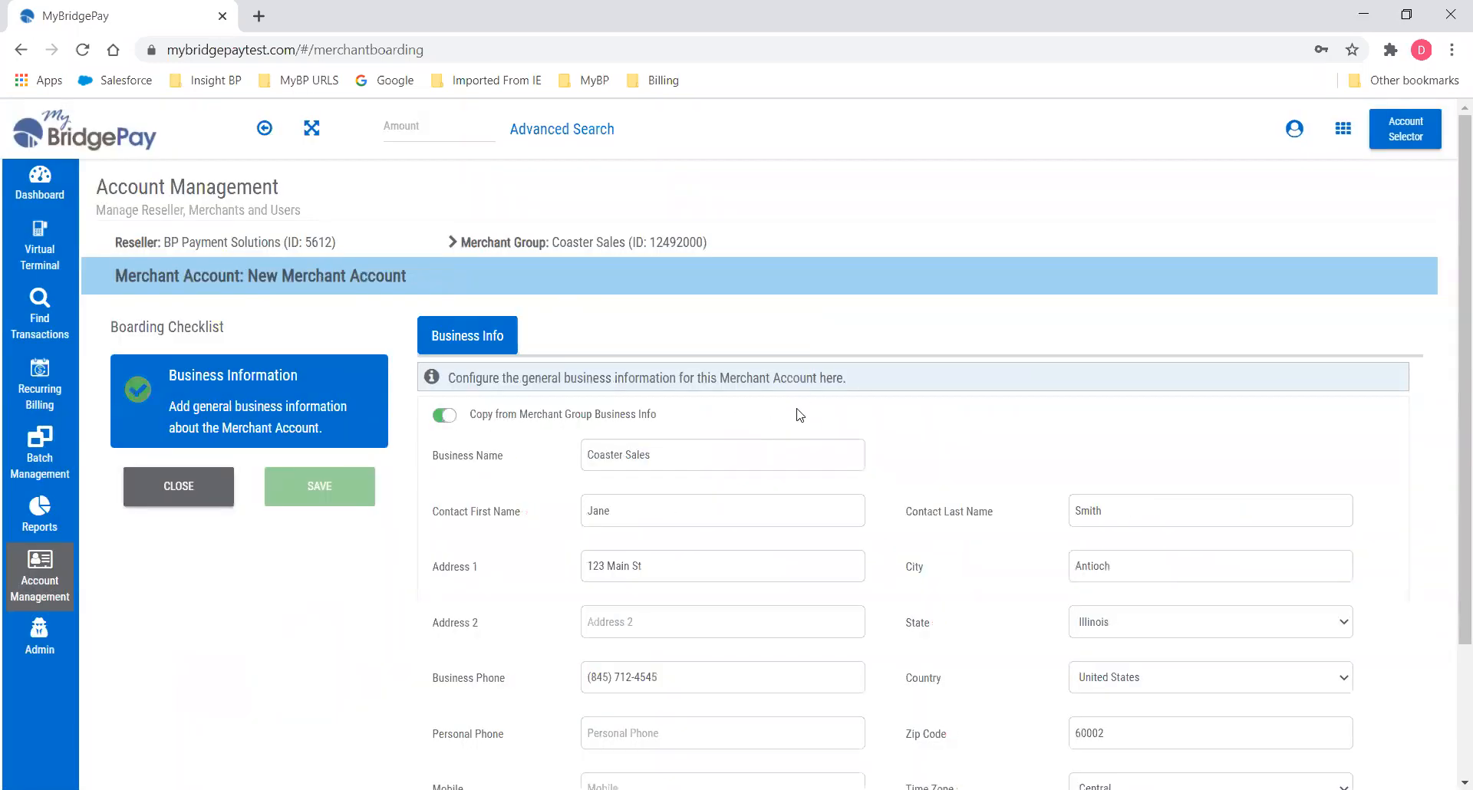
click(698, 454)
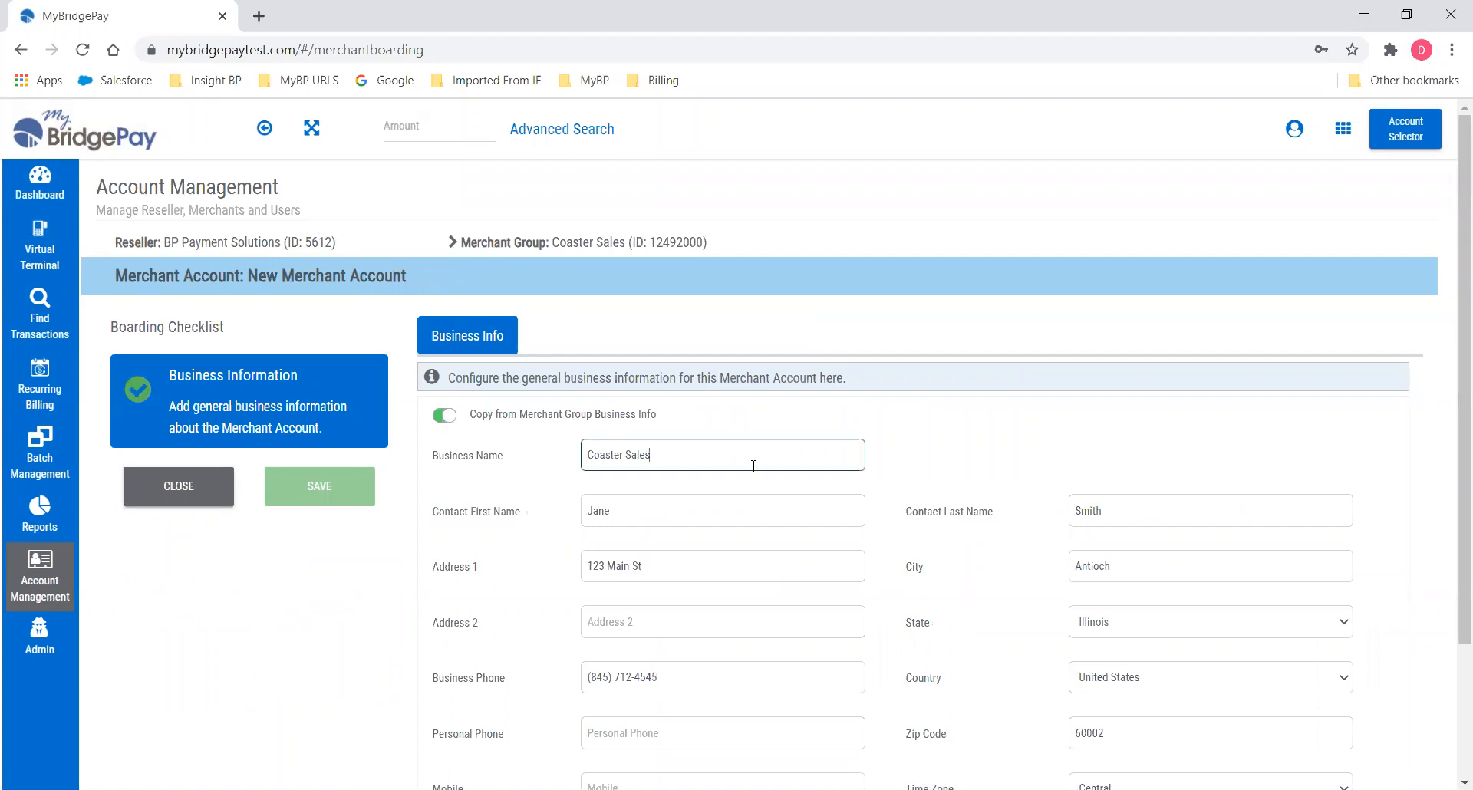
text(Fox Lake)
scroll(756, 491, down, 3)
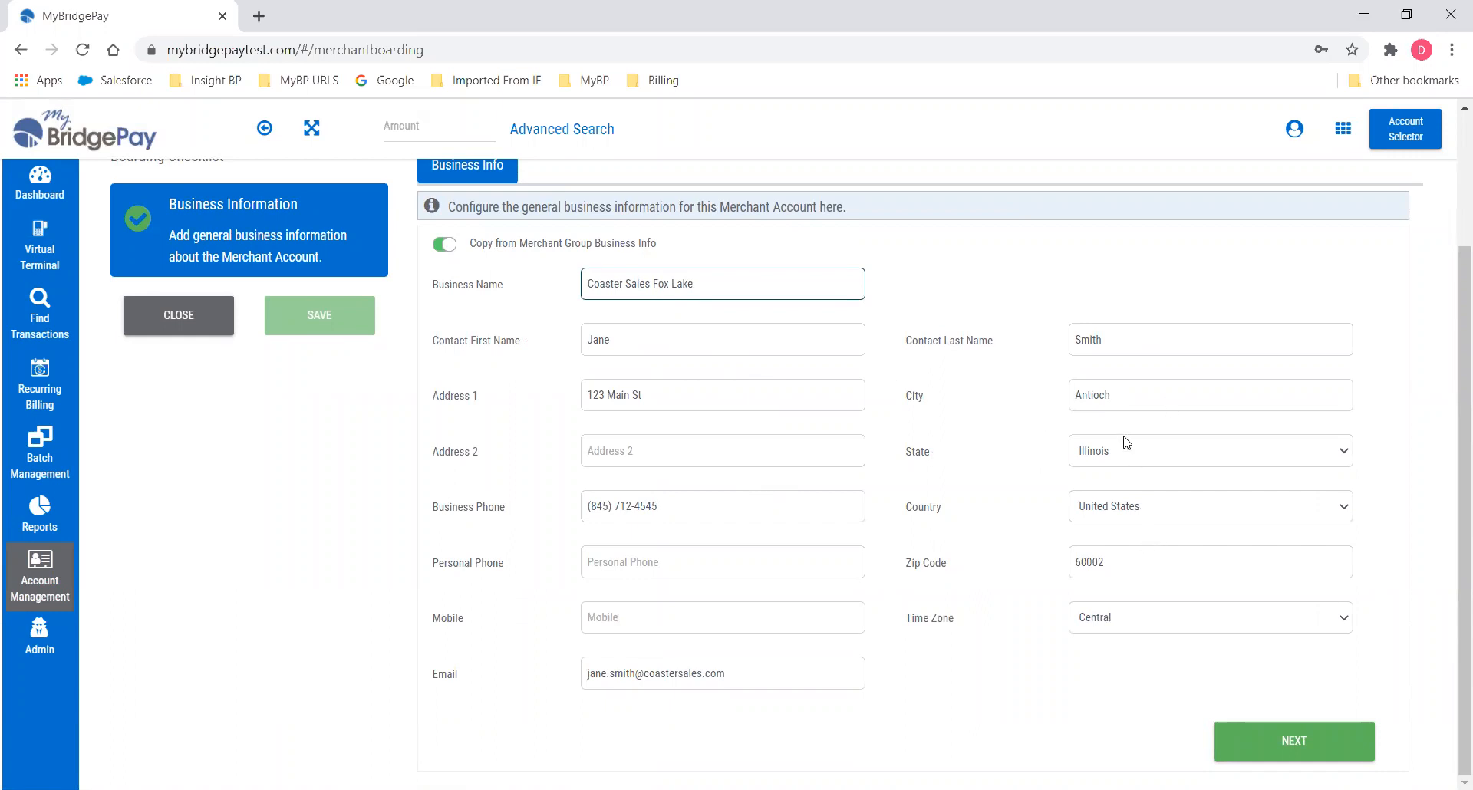
click(1022, 406)
text(Fo)
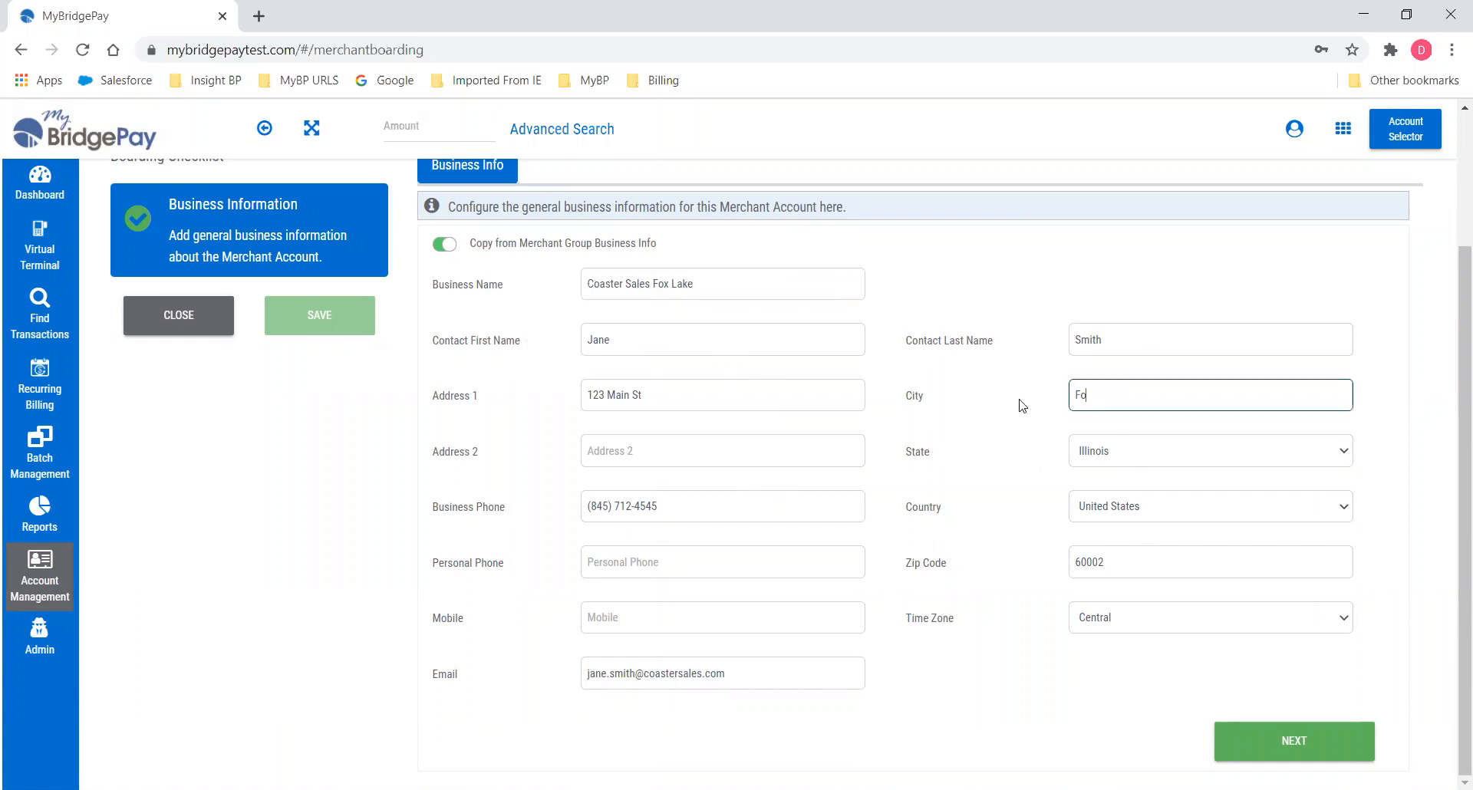
text(x Lake)
key(Tab)
click(1108, 567)
key(ctrl+a)
text(6002)
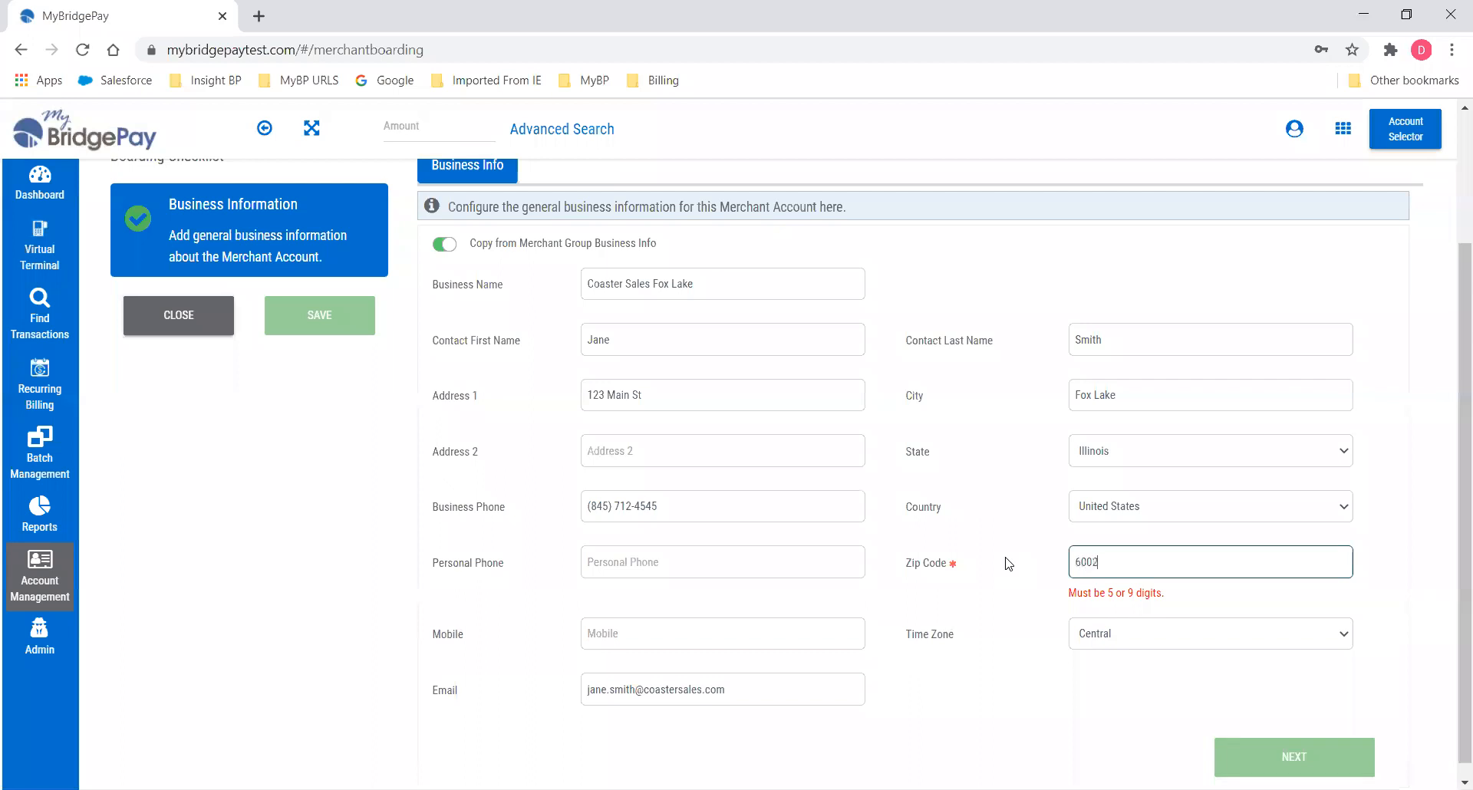
text(0)
Fill the primary user from business info, enter a username and password, and save Fox Lake.
click(1277, 744)
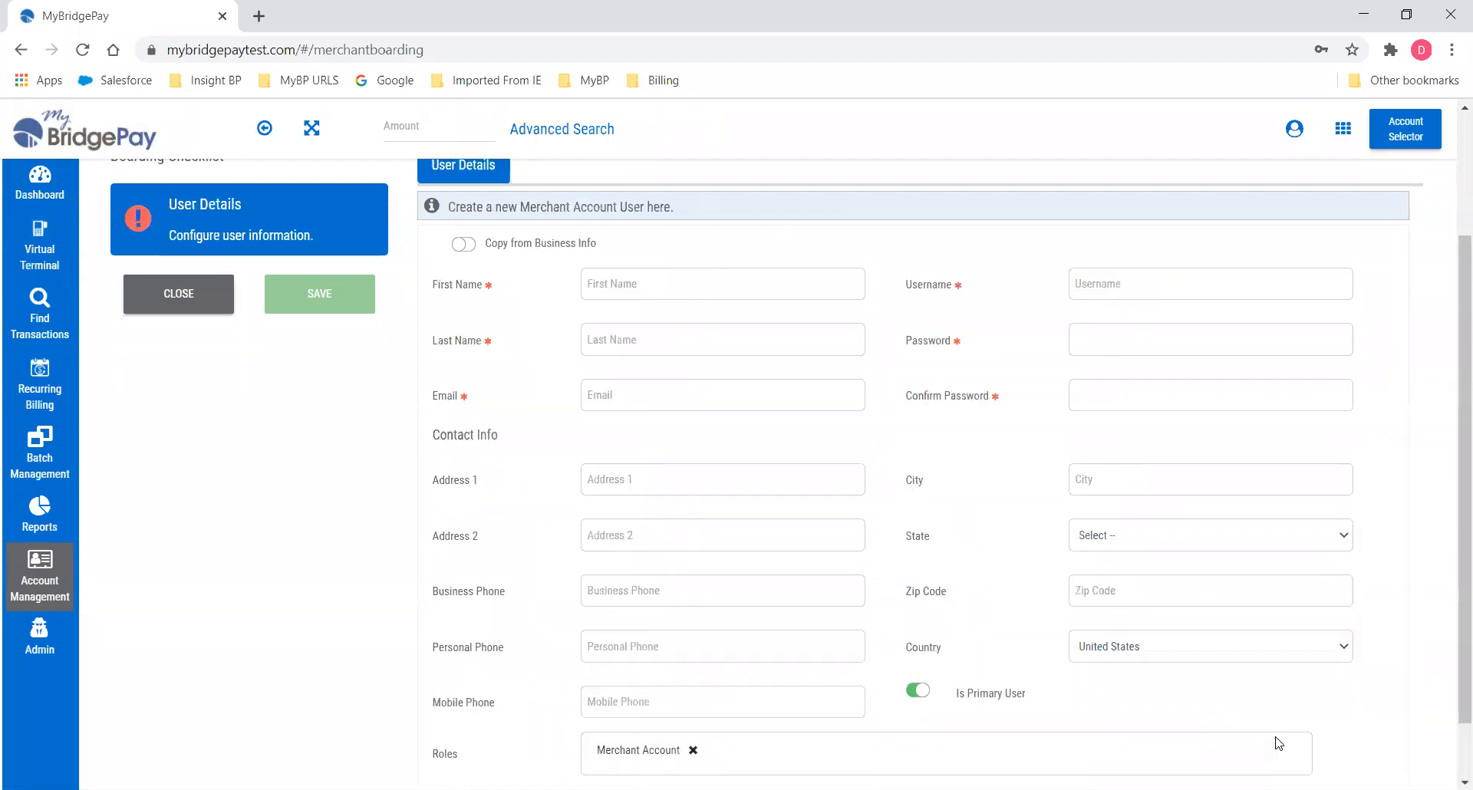
scroll(672, 330, up, 2)
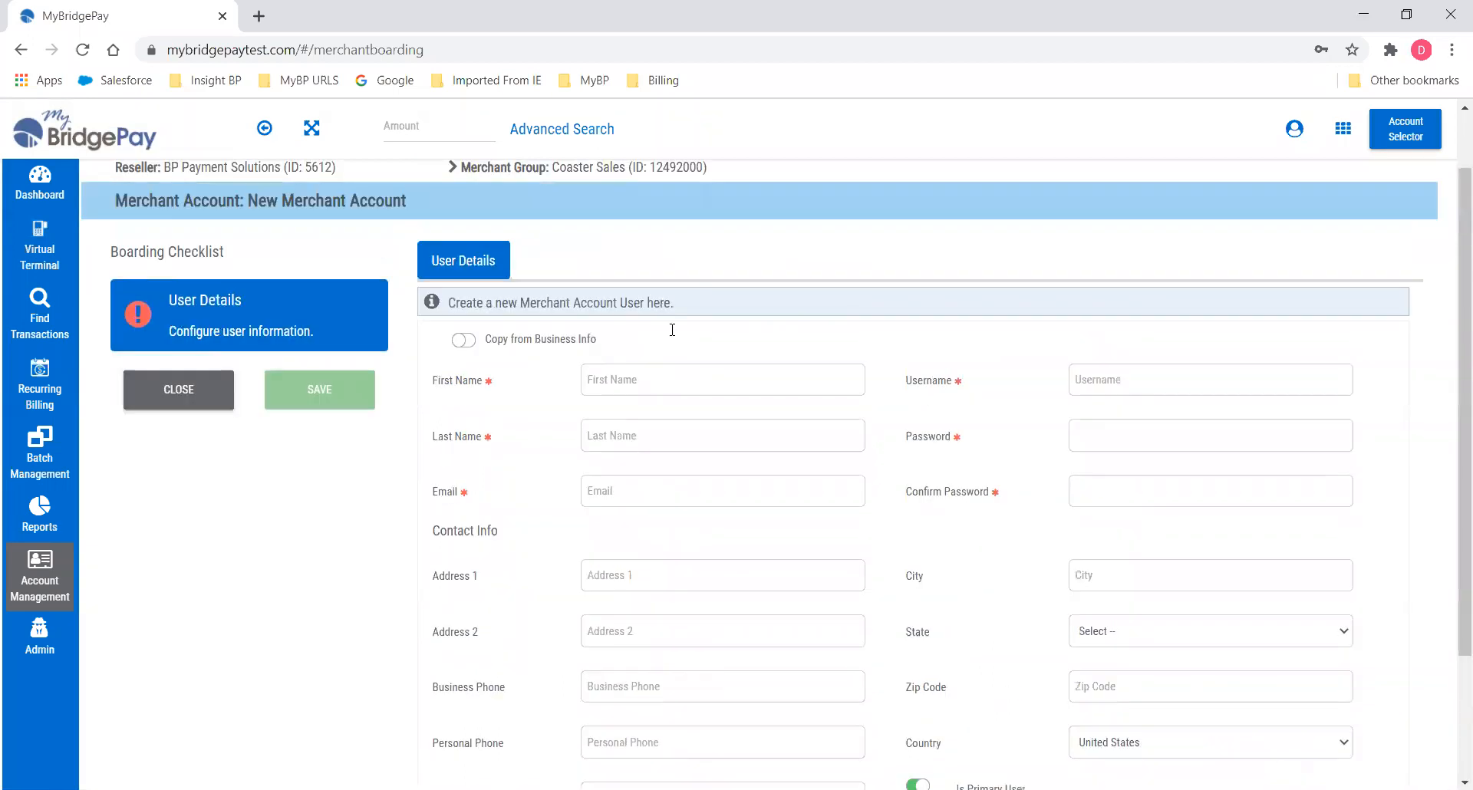
click(462, 341)
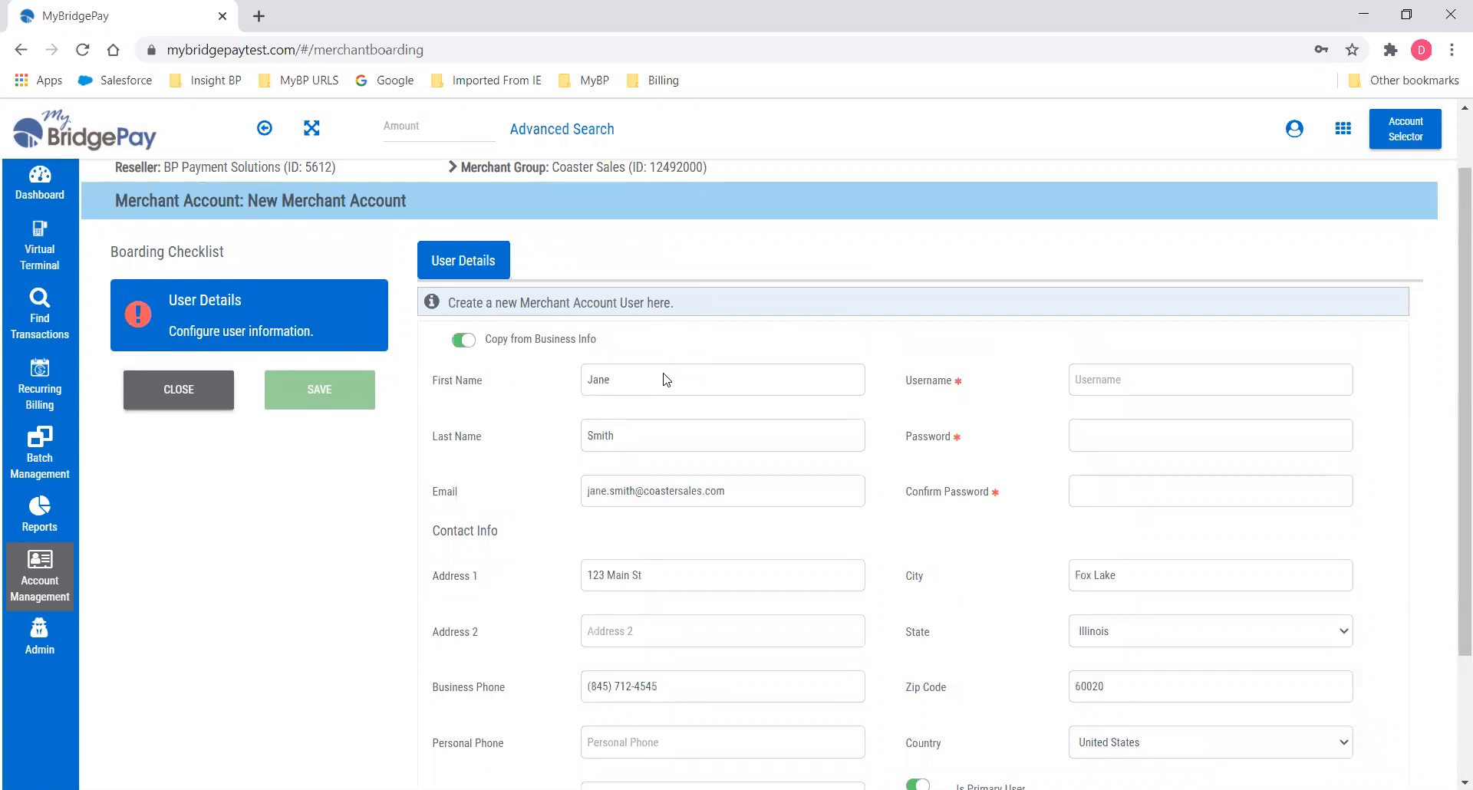
click(1094, 397)
text(d)
text(oastae)
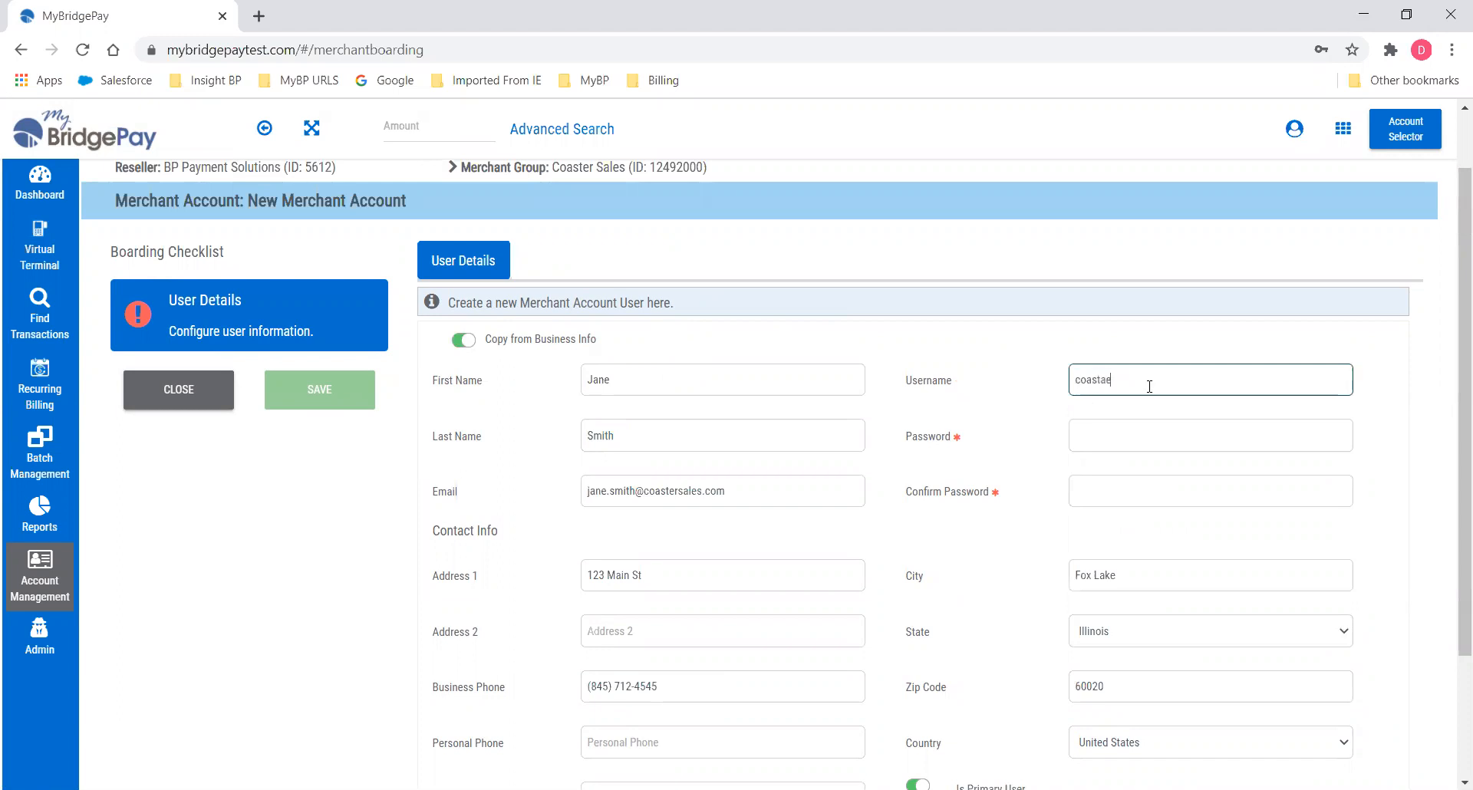
text(rfl)
key(Tab)
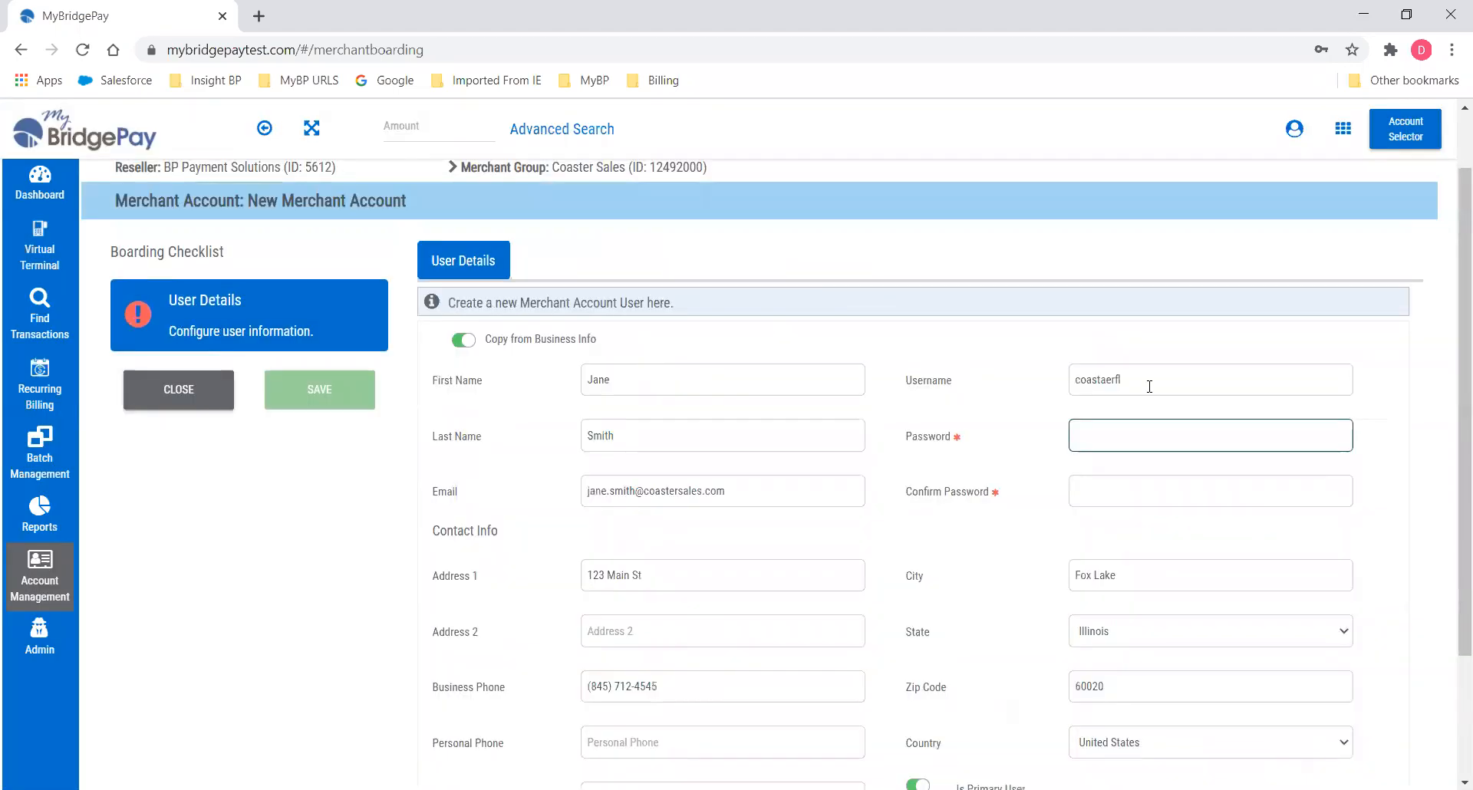
text(•••)
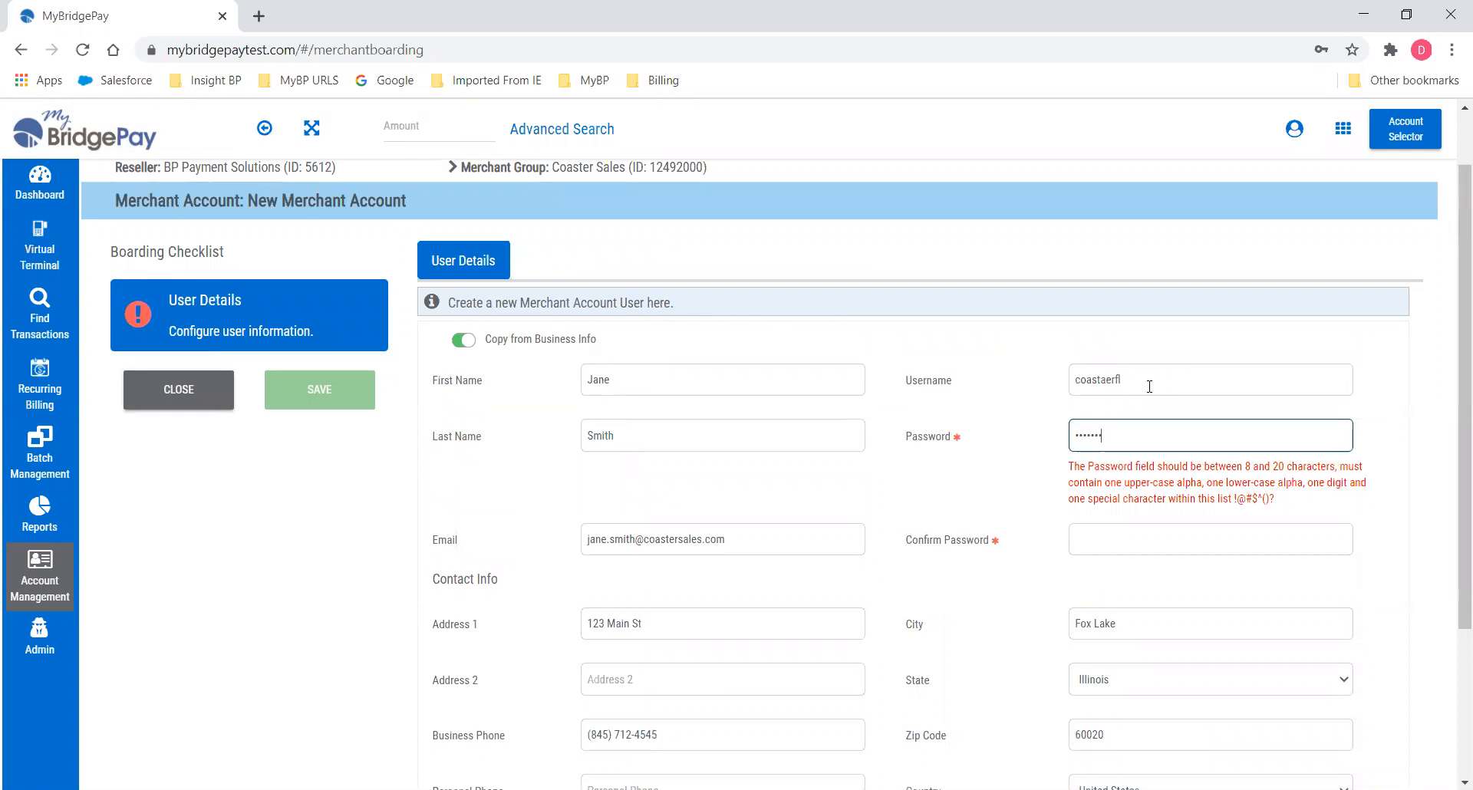
text(•)
key(Tab)
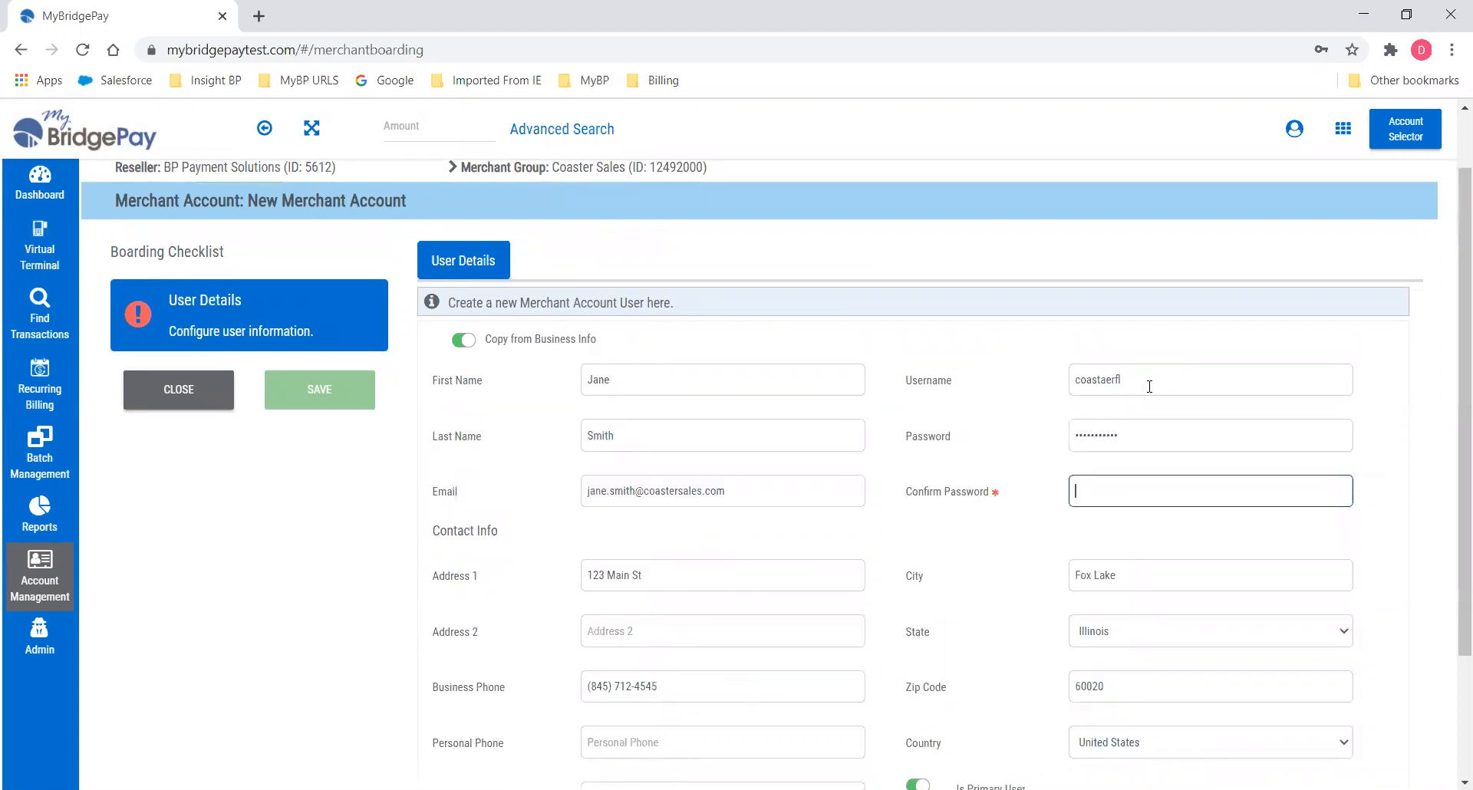
text(••••••)
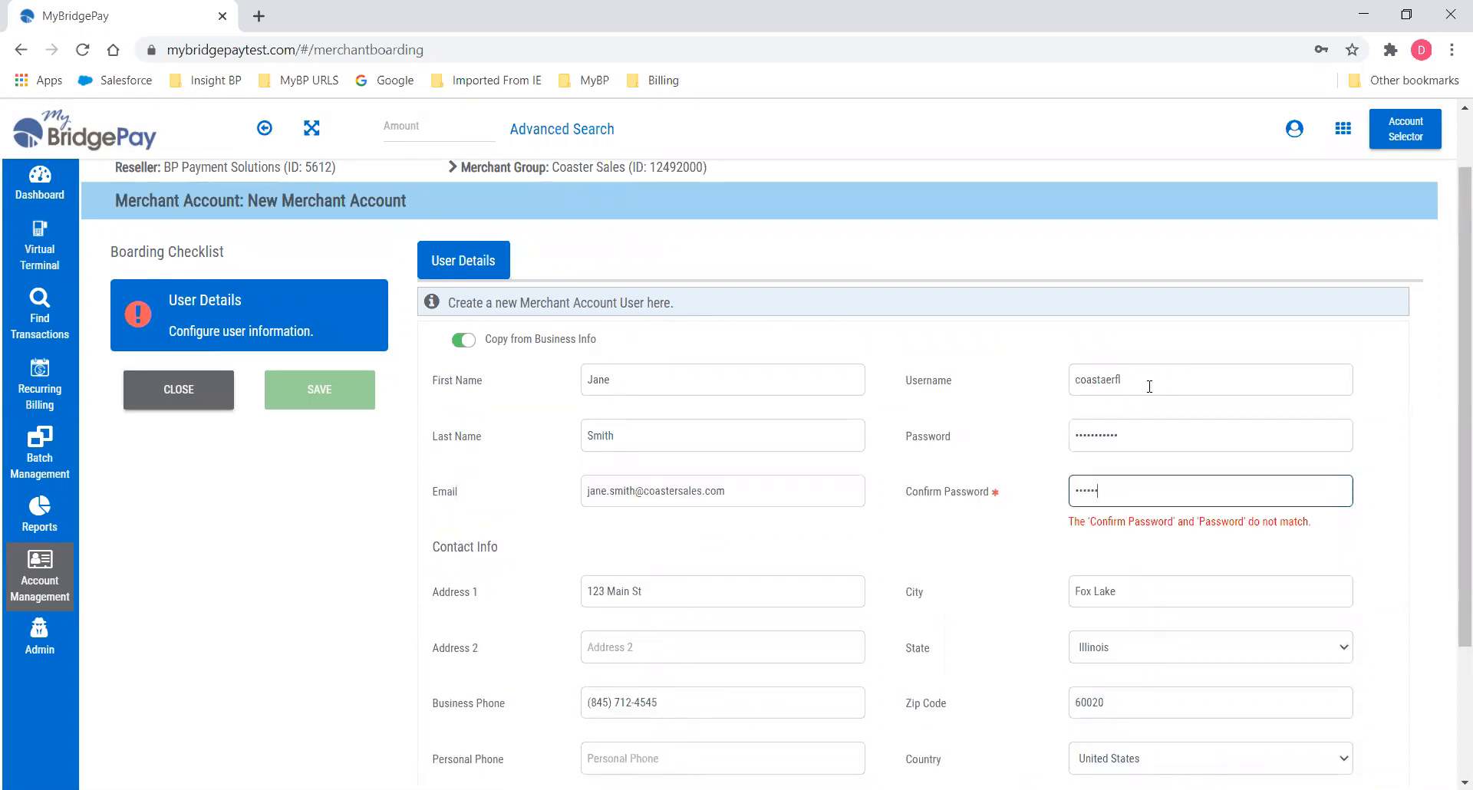
text(•)
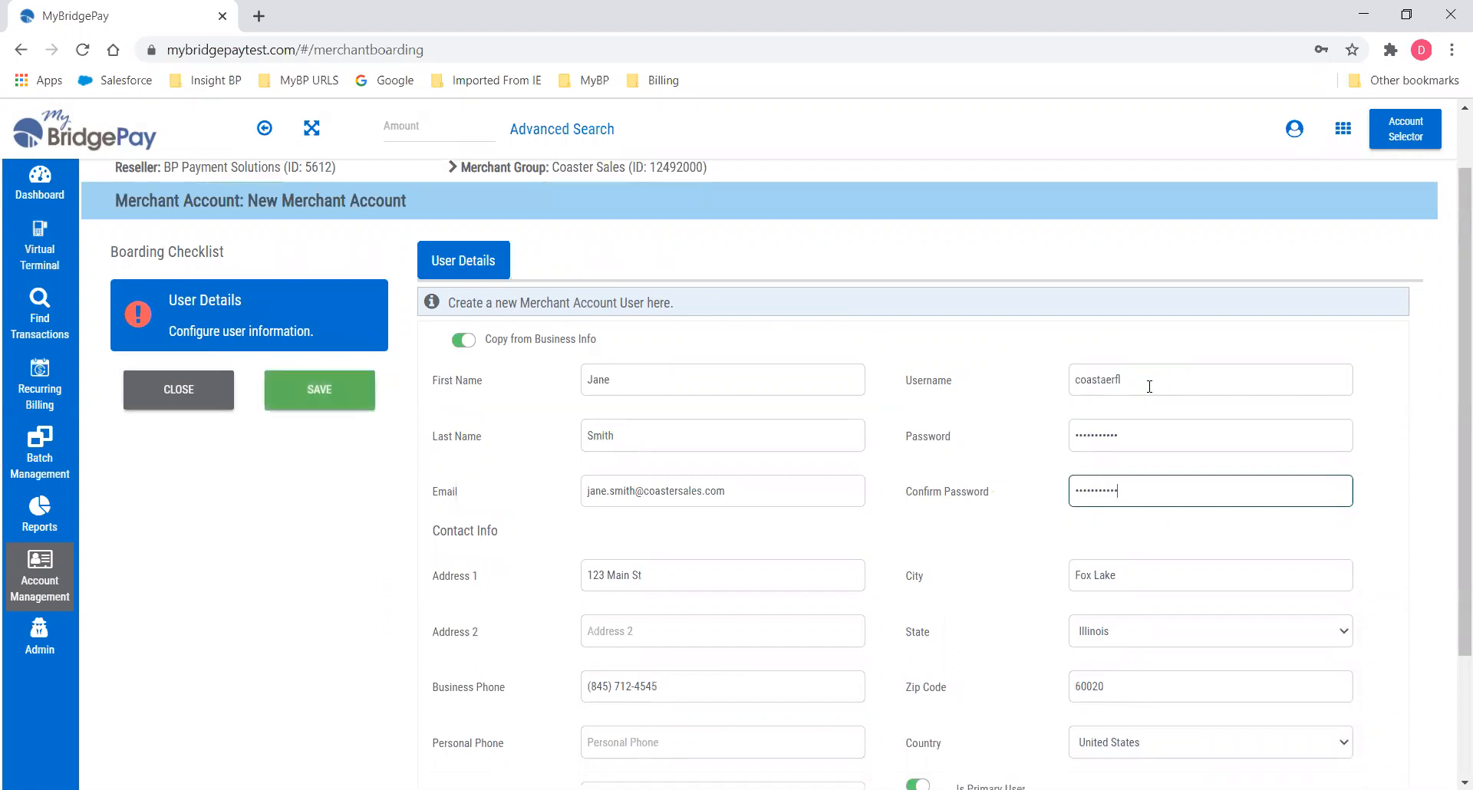
scroll(1155, 562, down, 2)
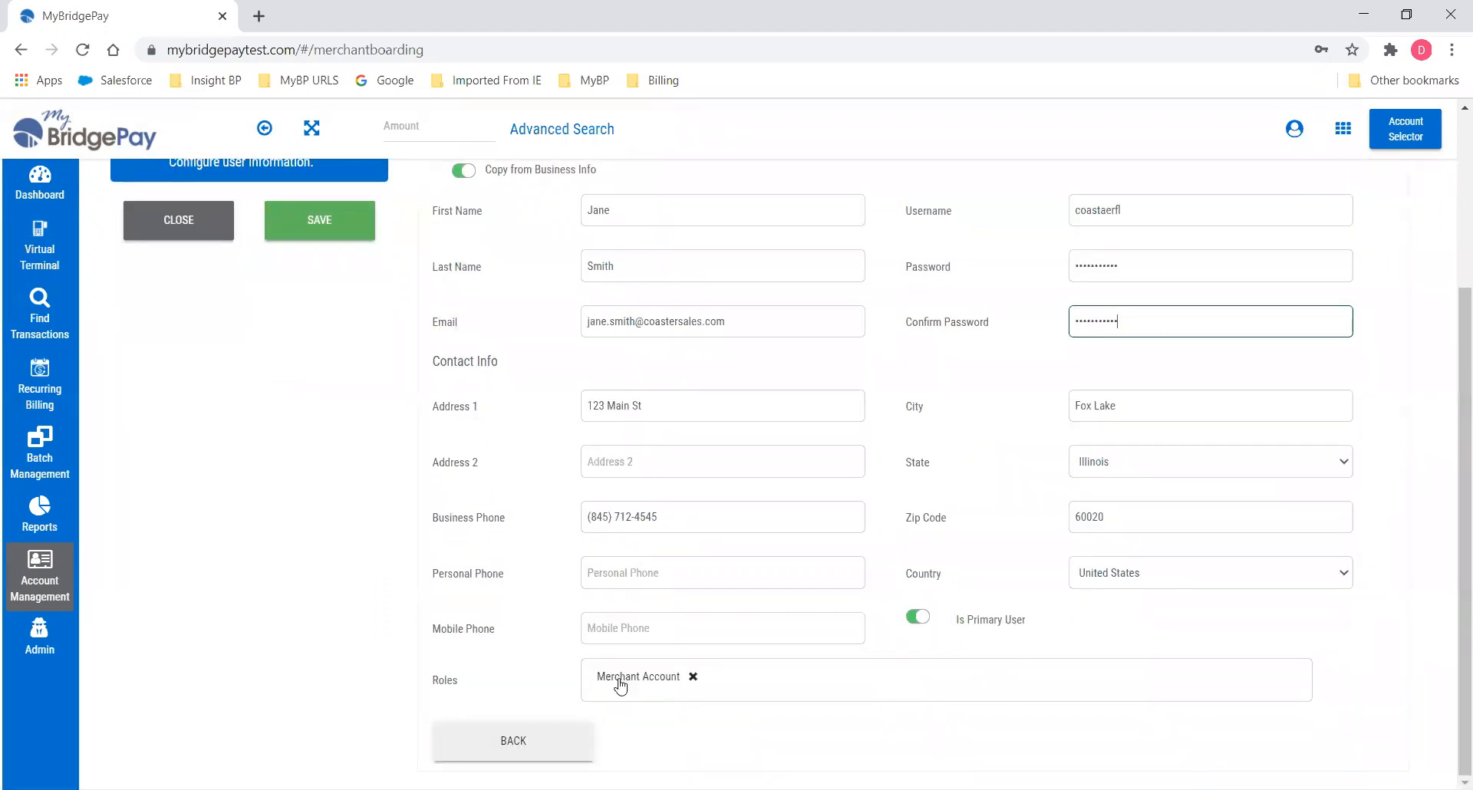
click(324, 224)
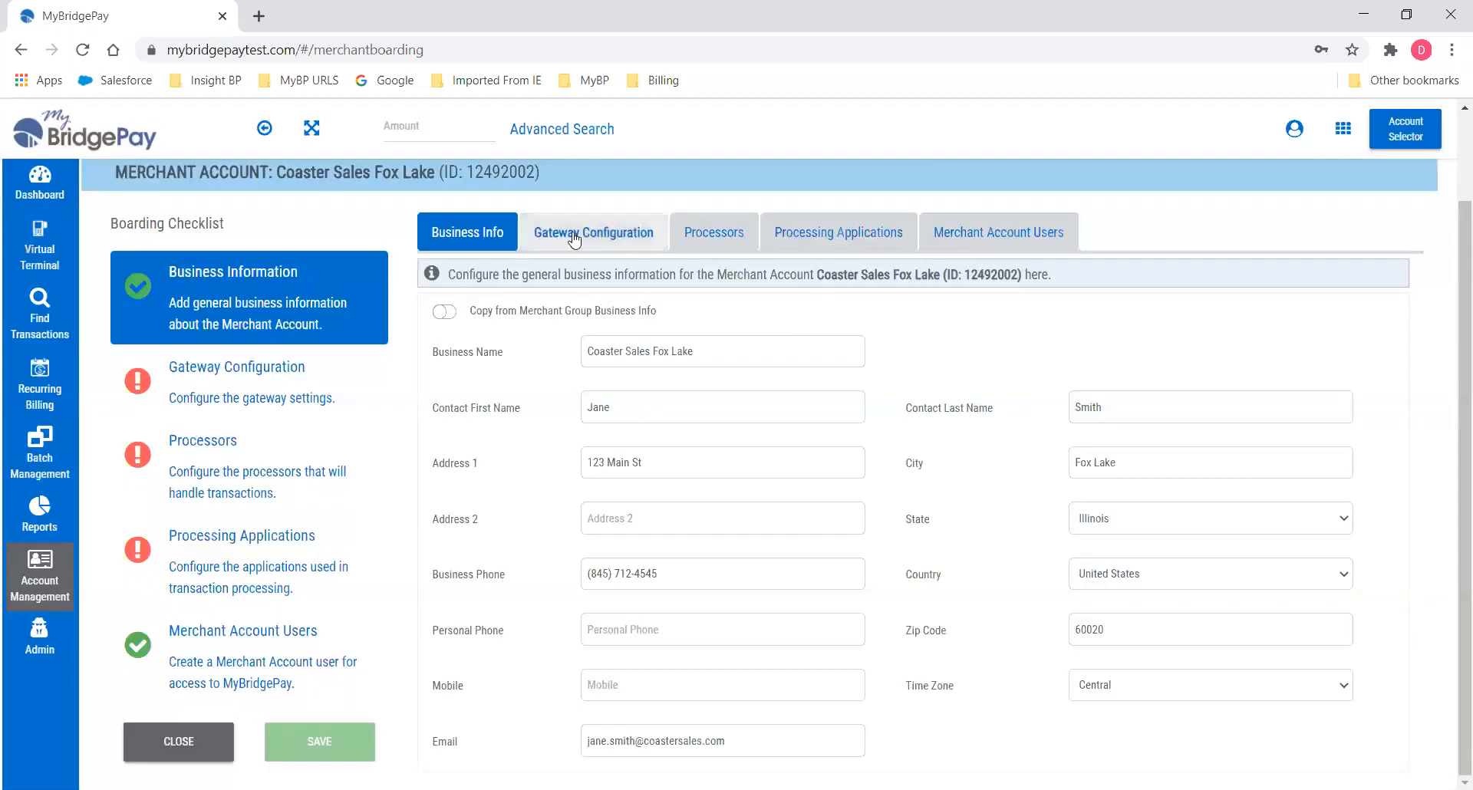
Set Fox Lake's gateway batch submission to daily at 01:00 AM.
click(574, 236)
click(857, 210)
click(793, 277)
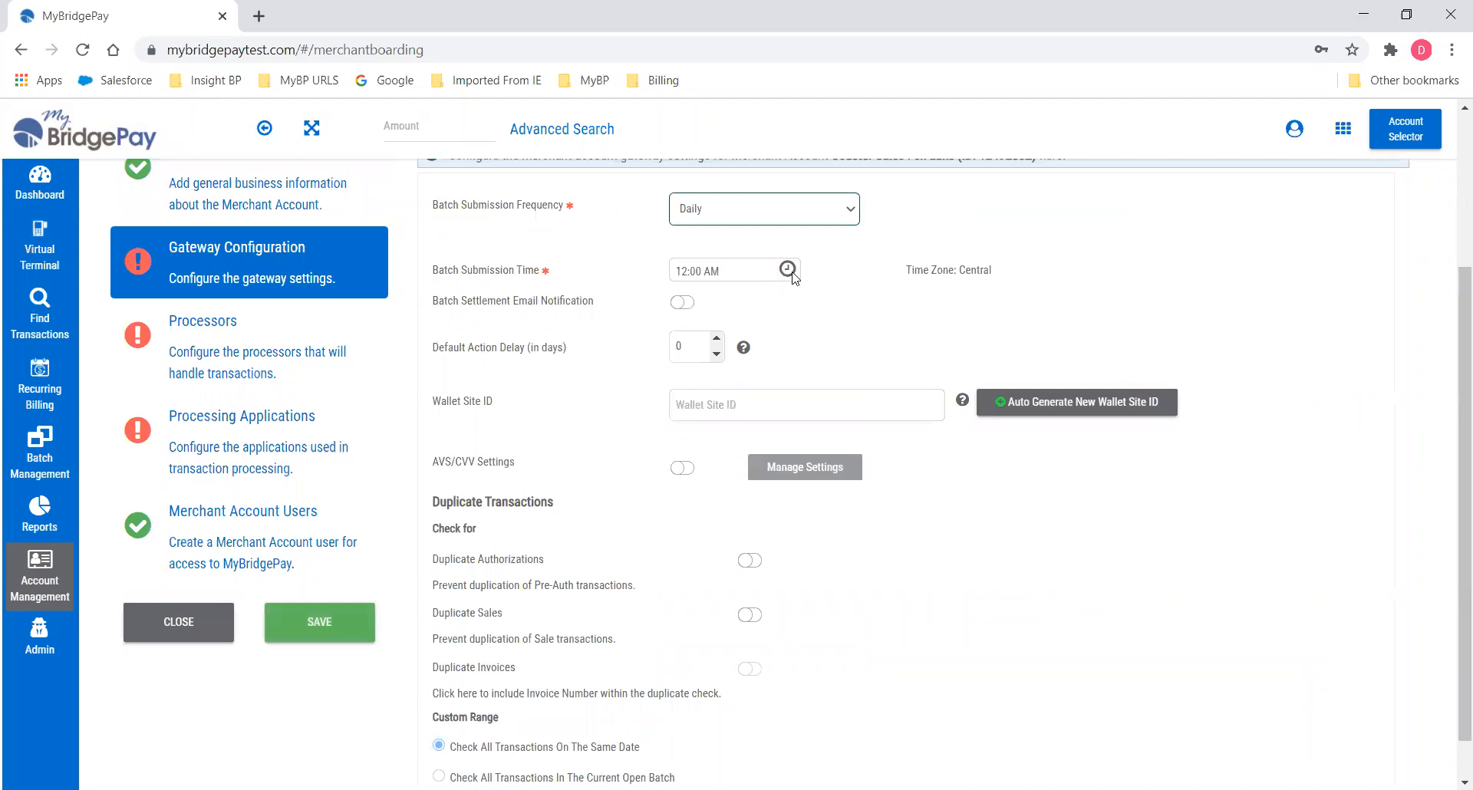
click(794, 276)
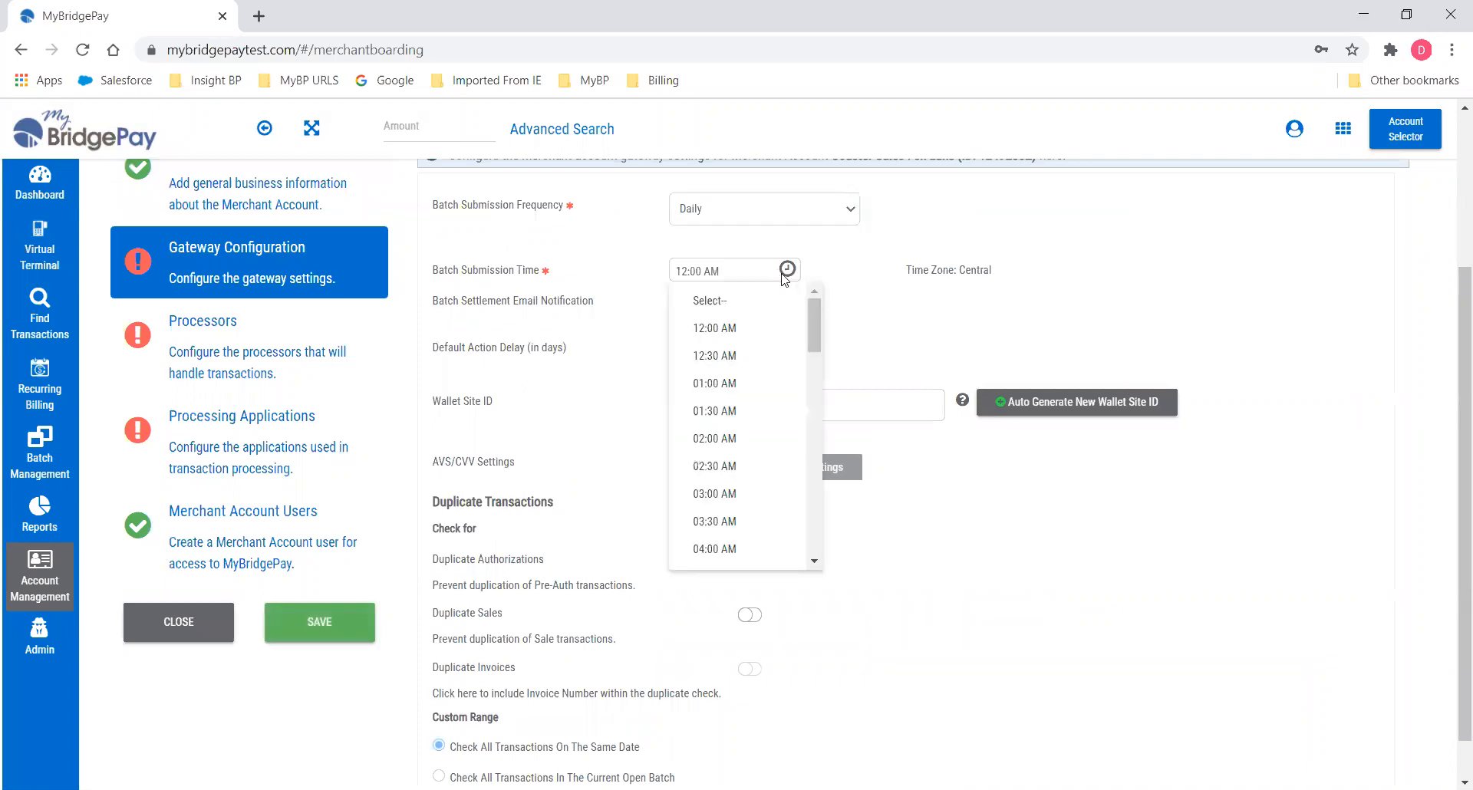
click(734, 379)
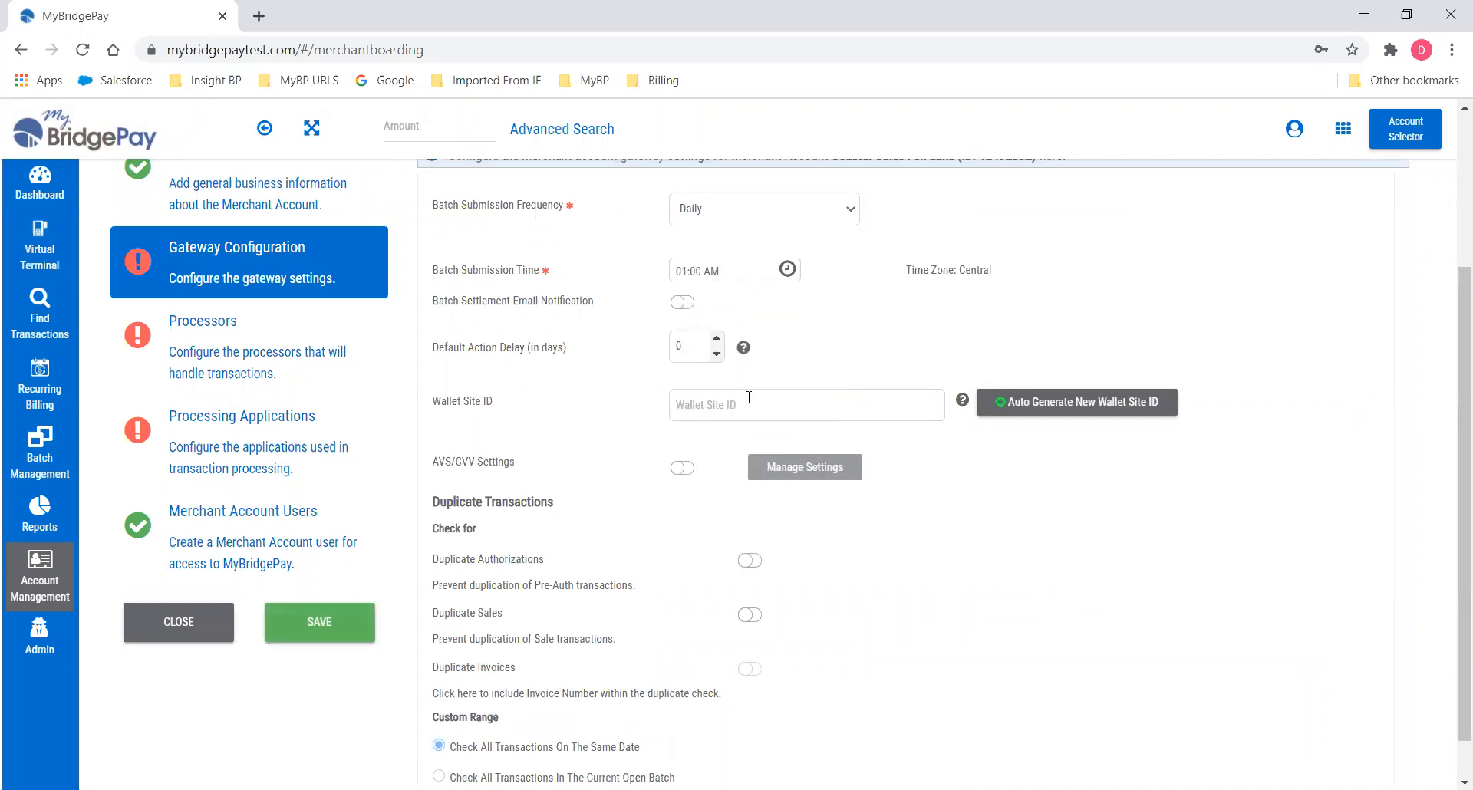
Save the gateway configuration with batch settlement email notification turned back off.
scroll(805, 361, up, 1)
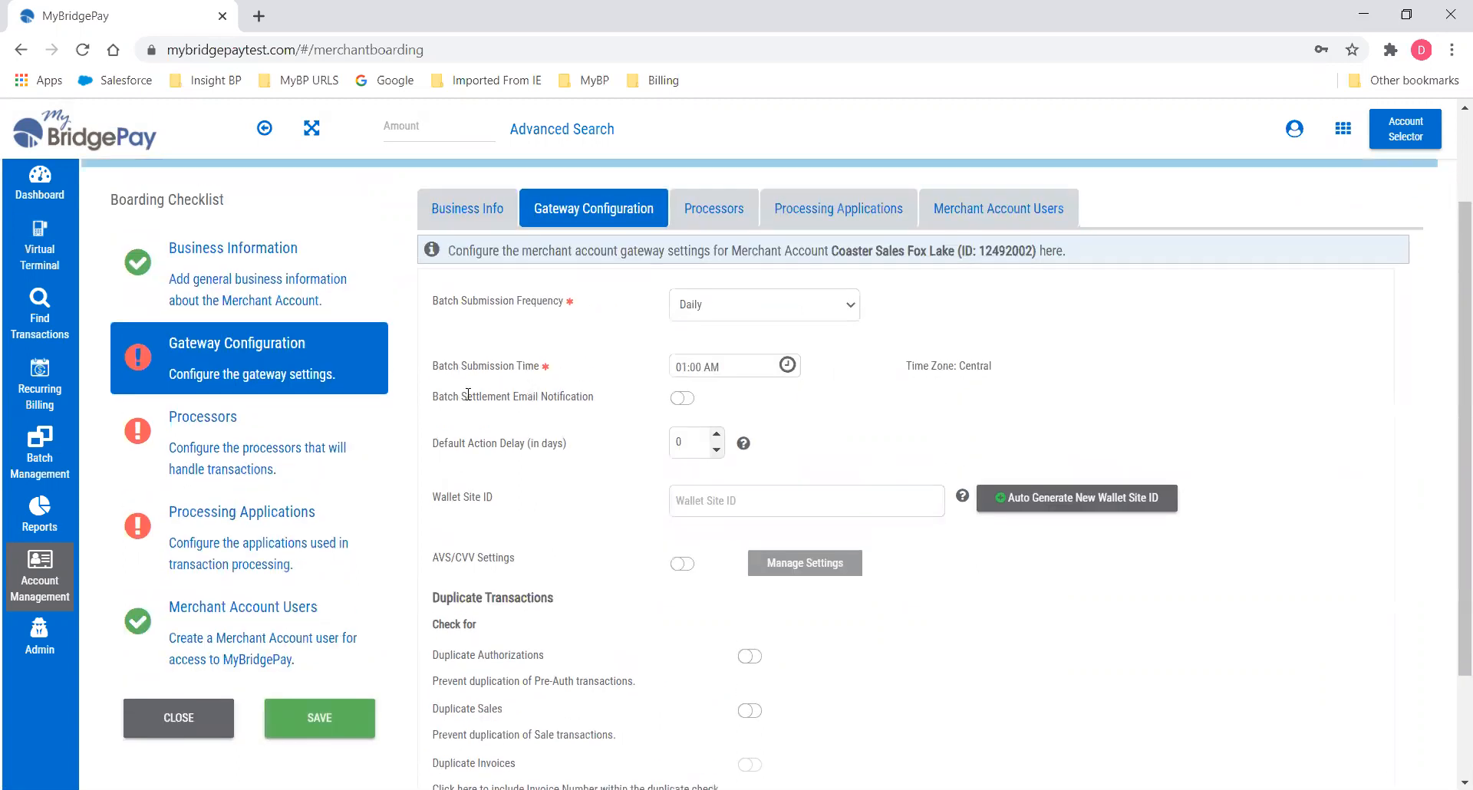
click(672, 398)
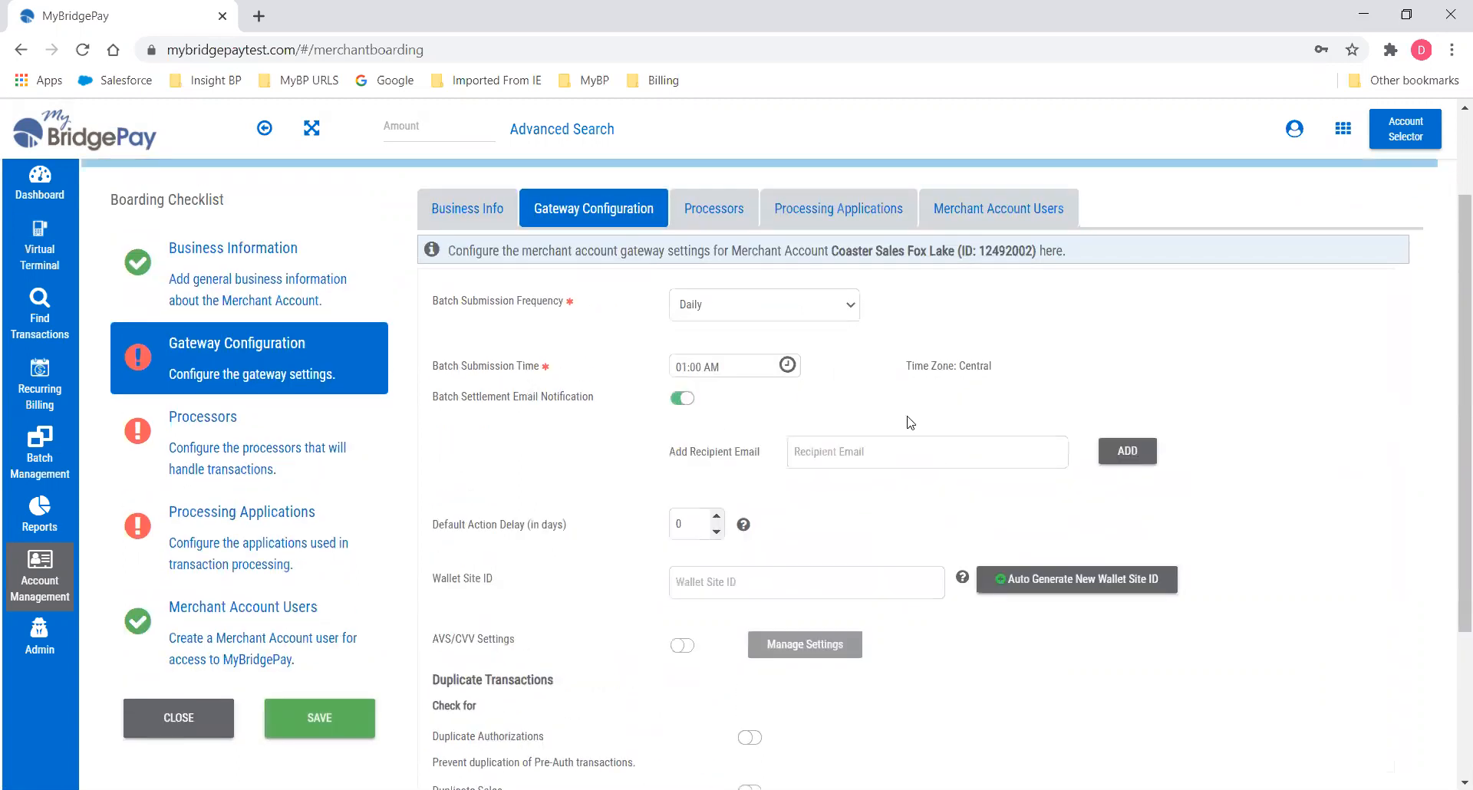
scroll(879, 416, down, 2)
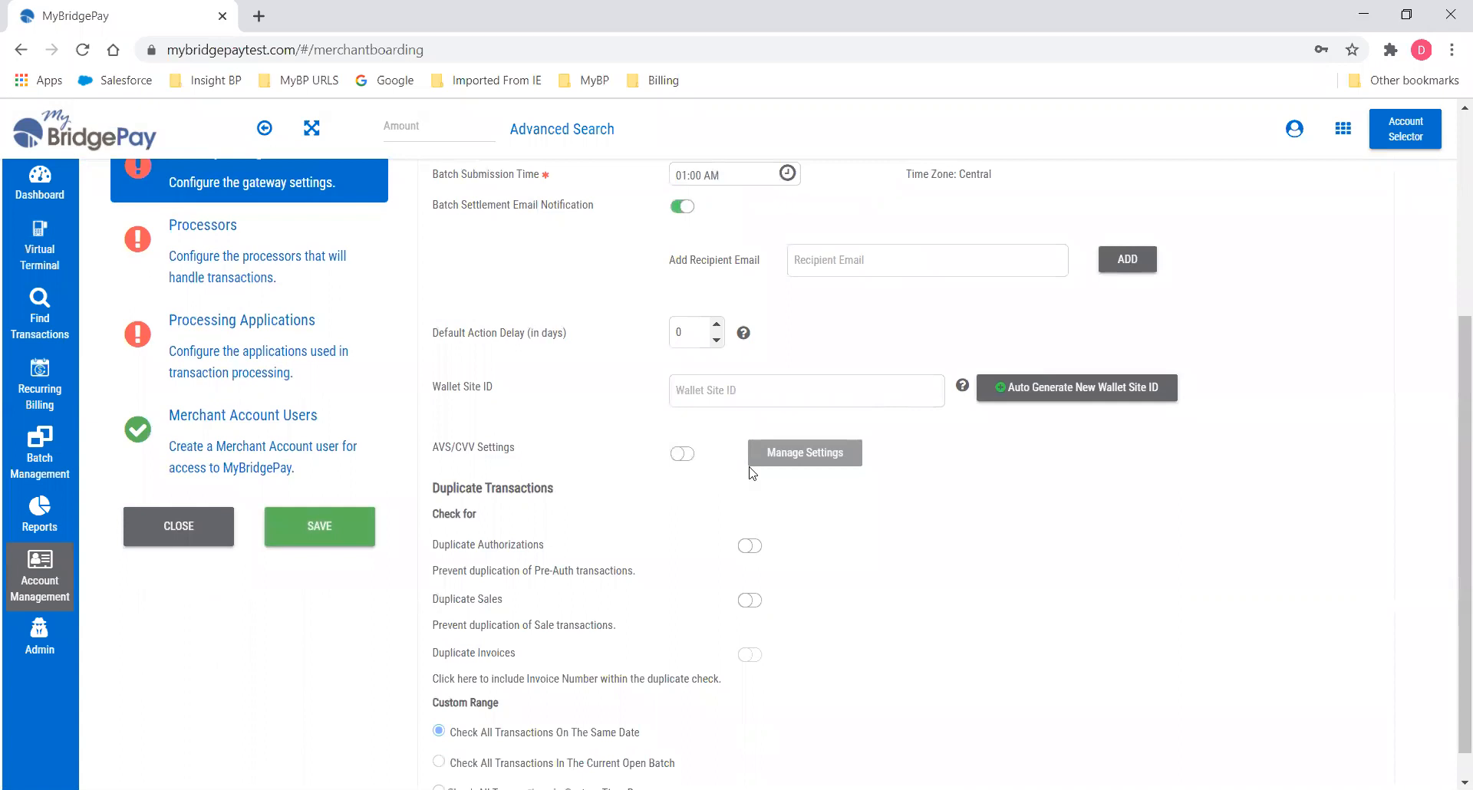
scroll(842, 568, down, 1)
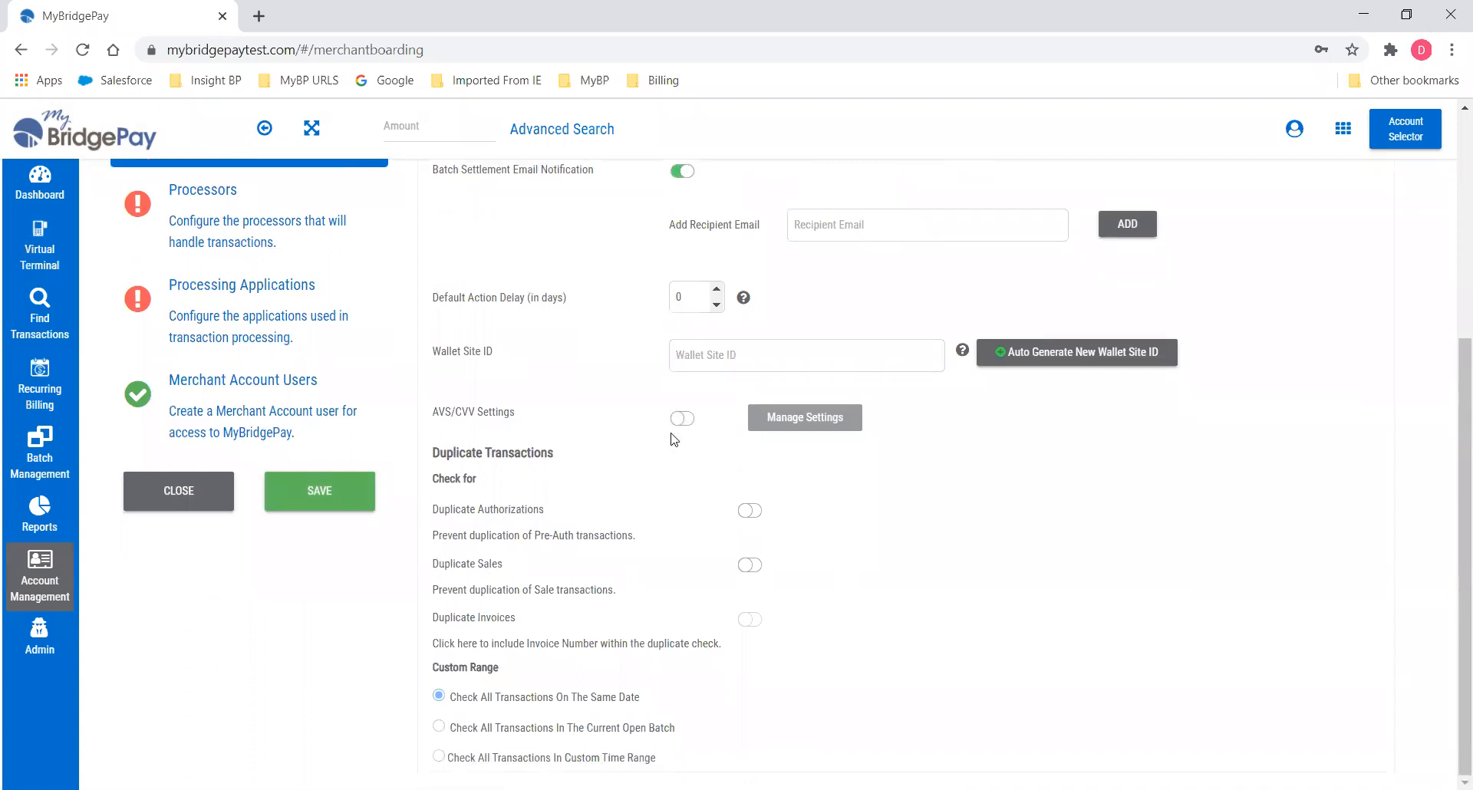
click(340, 499)
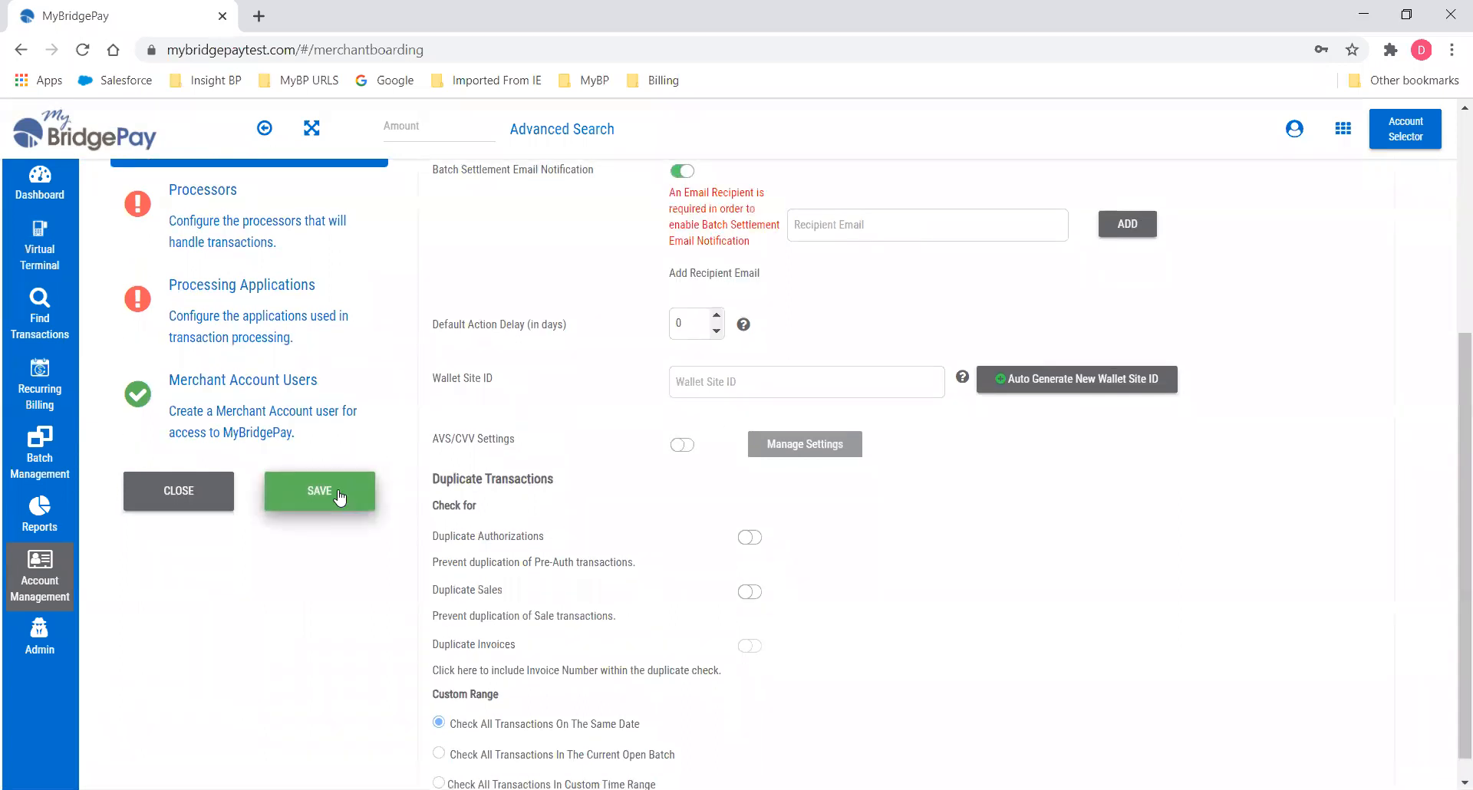
click(681, 172)
click(340, 583)
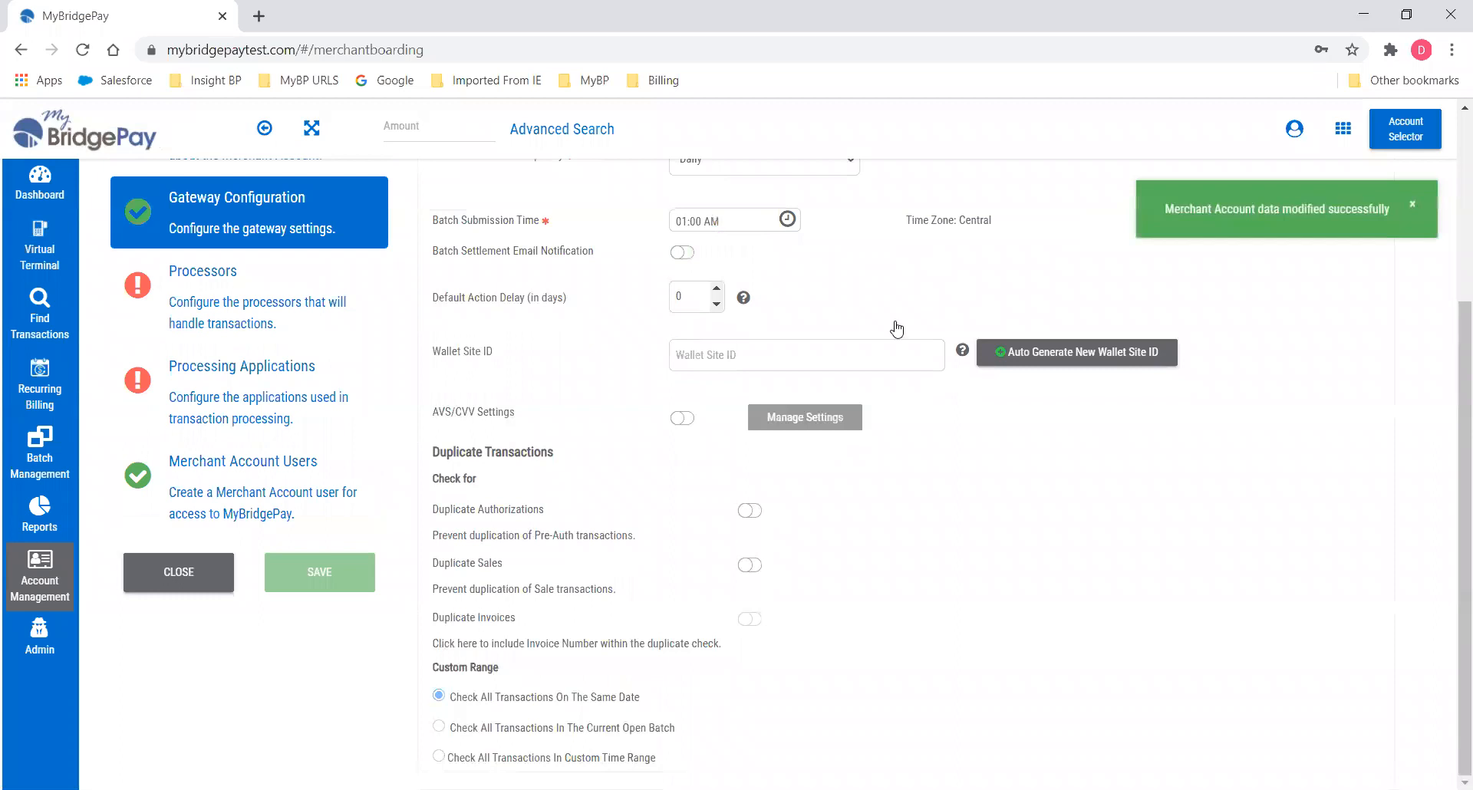
scroll(894, 327, up, 4)
click(711, 351)
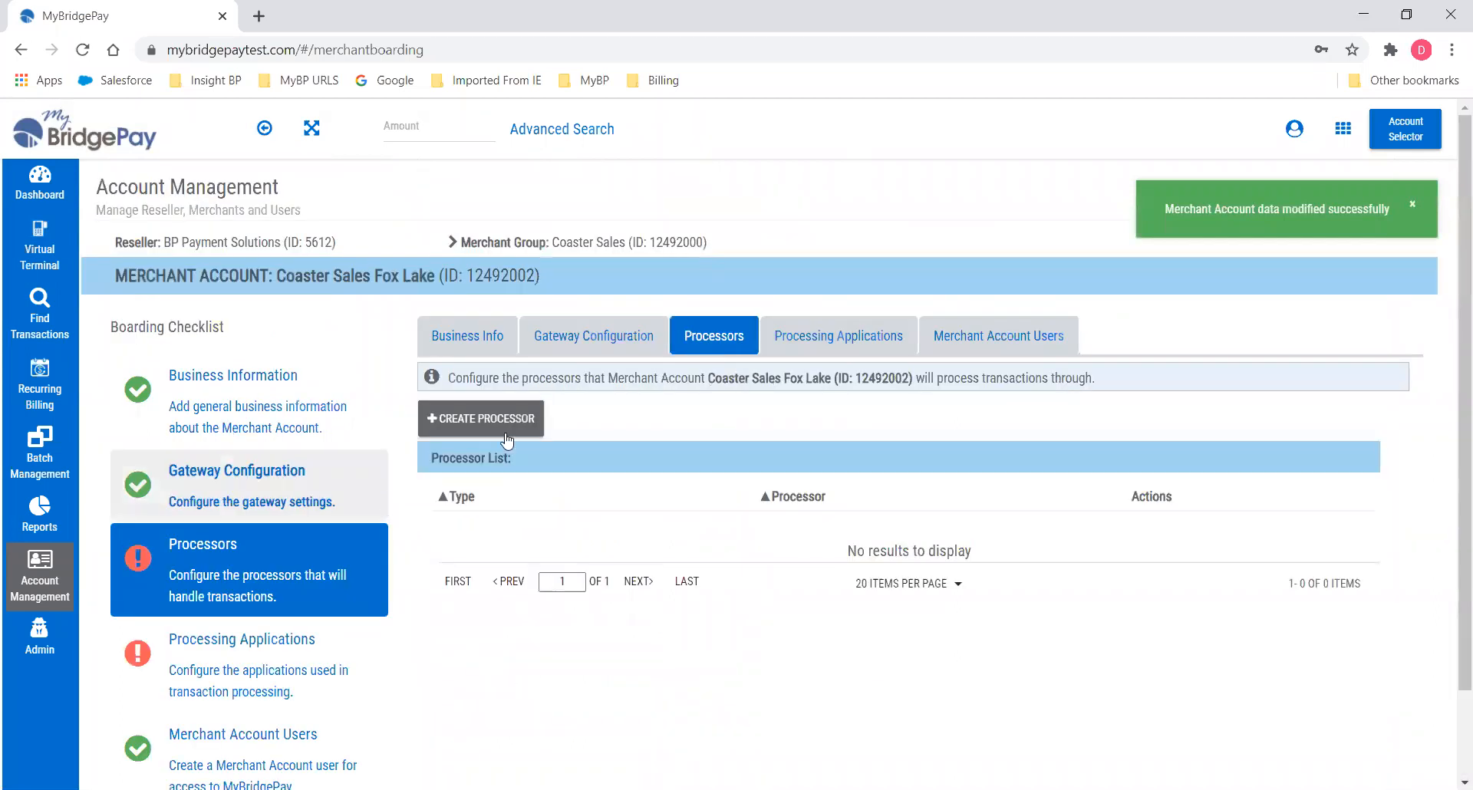
Add and save a Credit Card processor using BridgePay Test for Fox Lake.
click(491, 417)
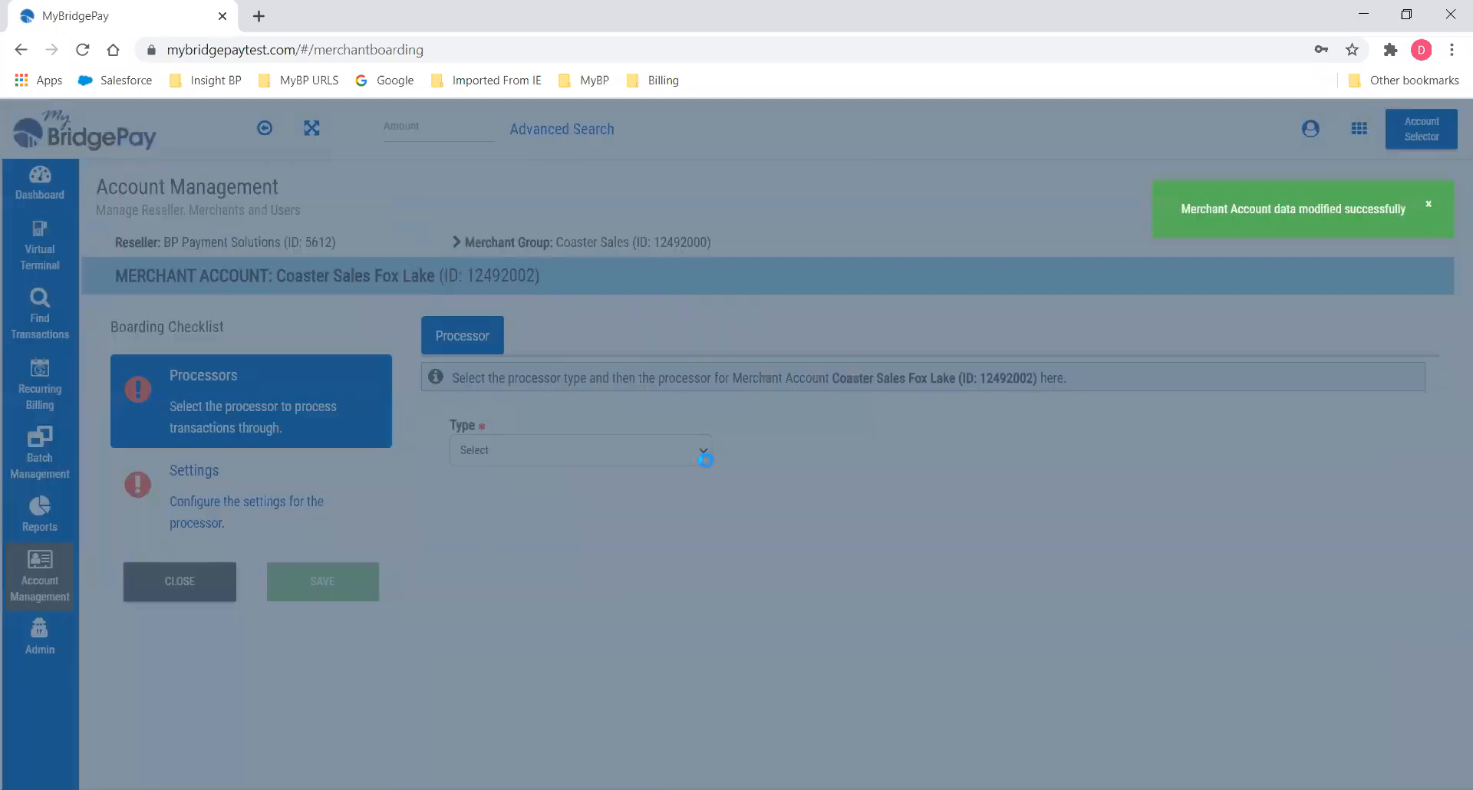
click(676, 444)
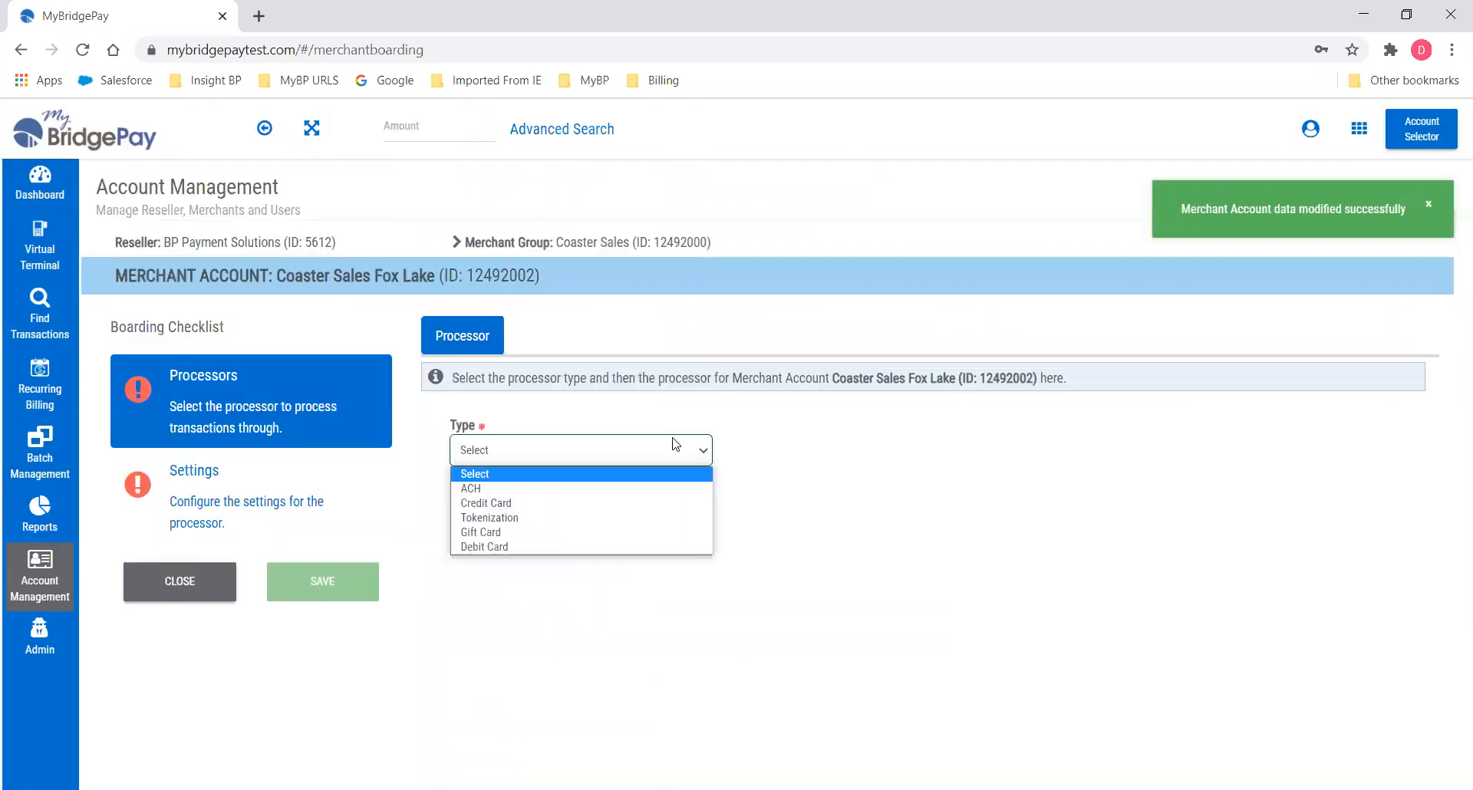
click(508, 504)
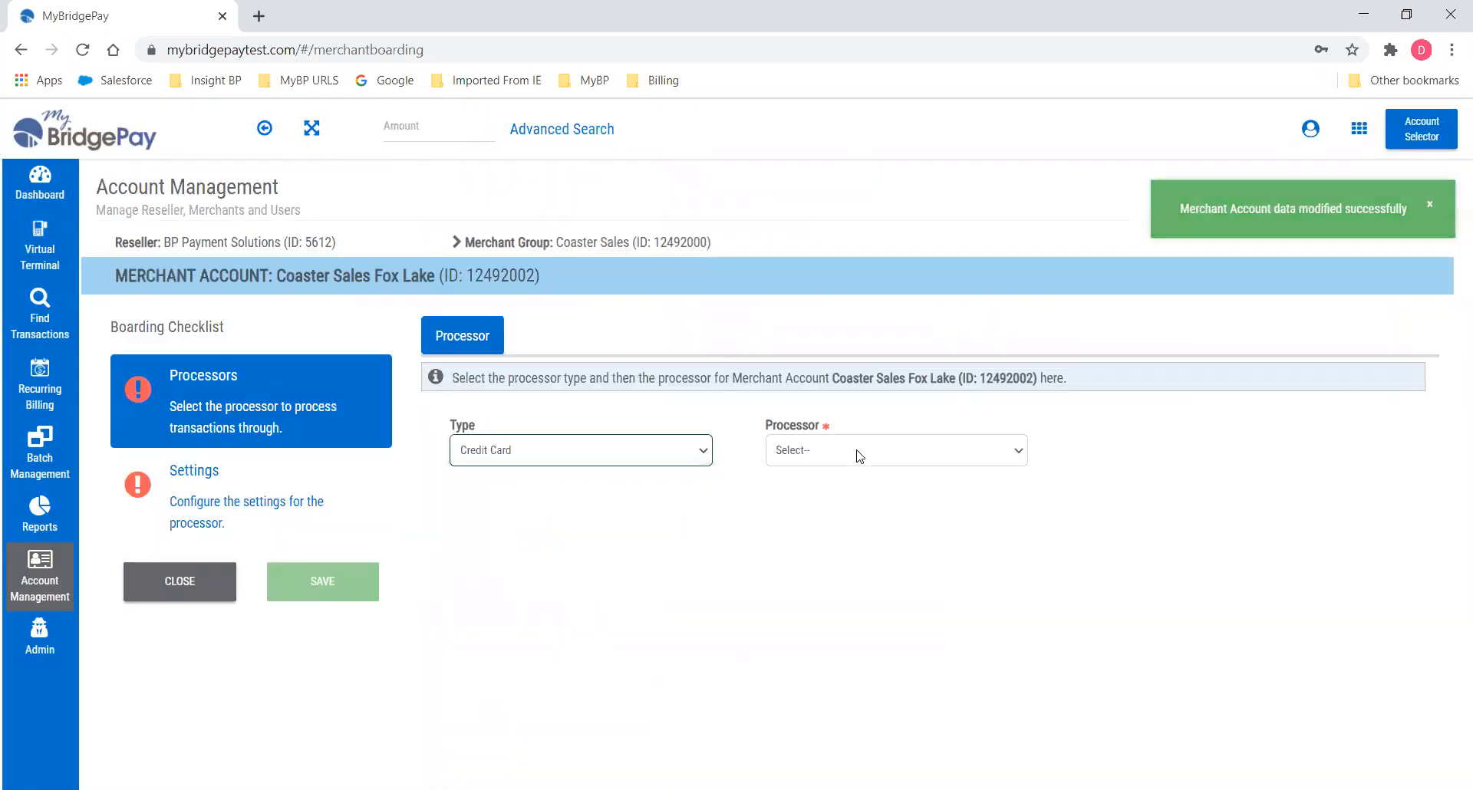
click(858, 452)
click(847, 650)
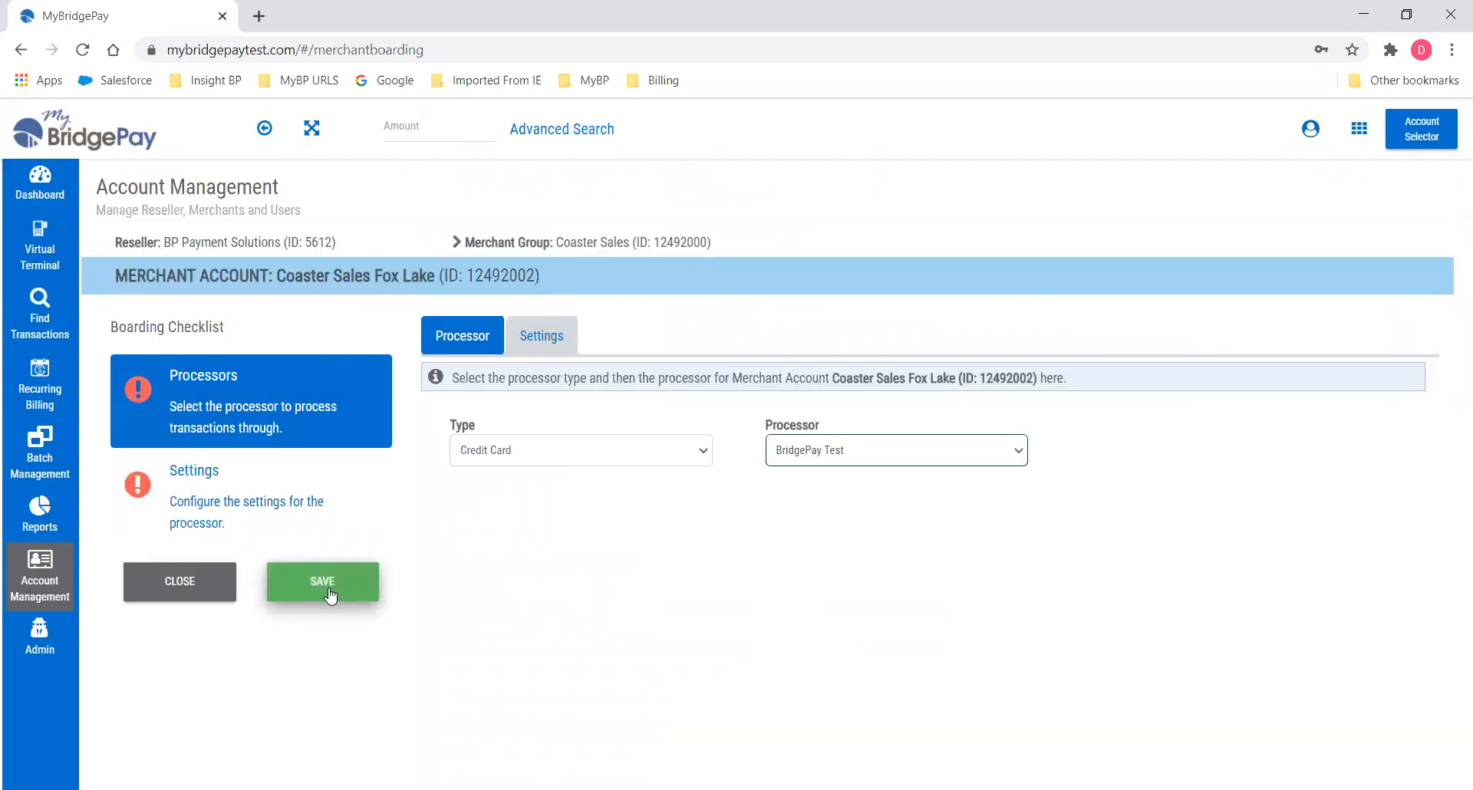
click(328, 591)
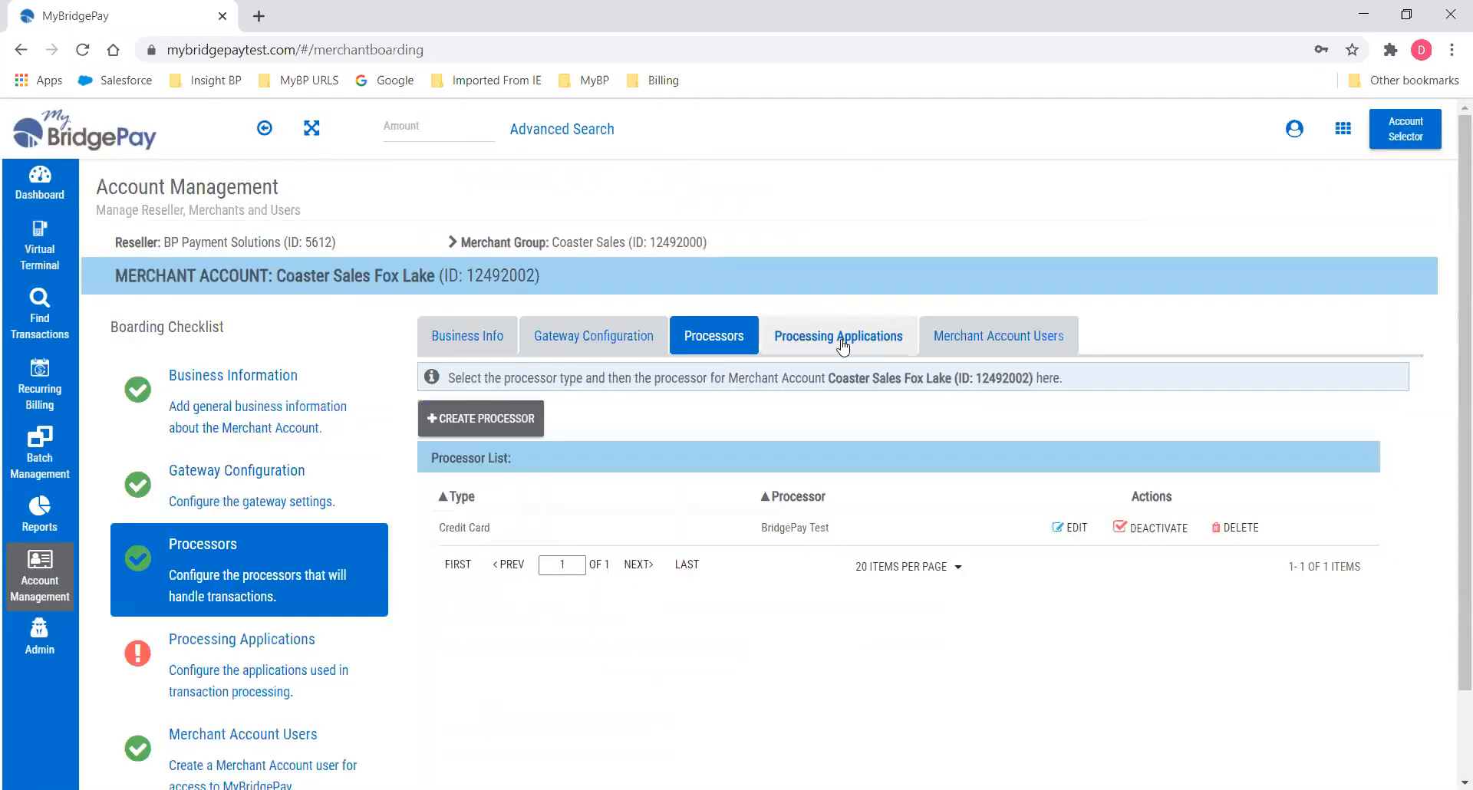
Enable the MyBridgepay VT processing application for Fox Lake and save.
click(843, 342)
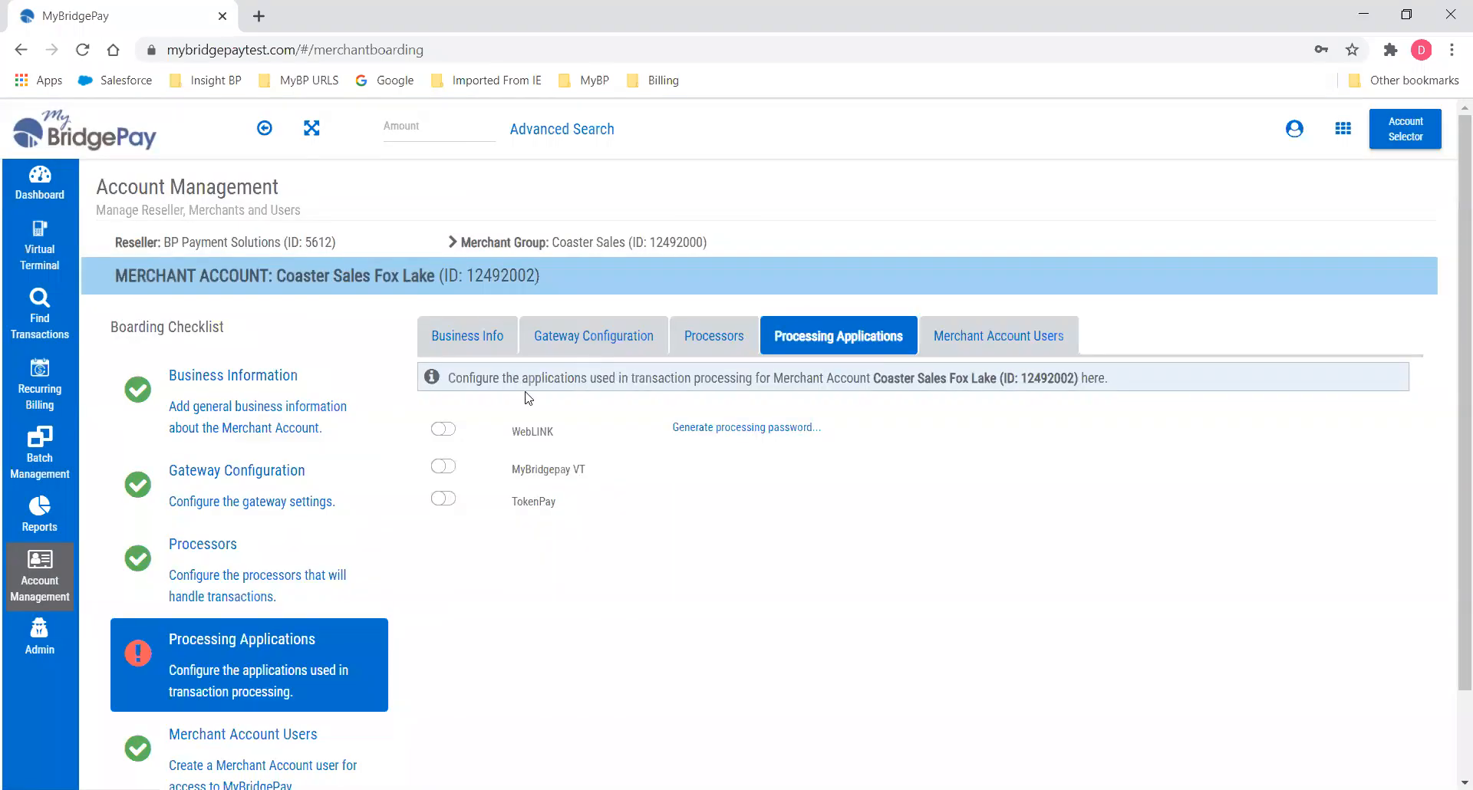
click(442, 467)
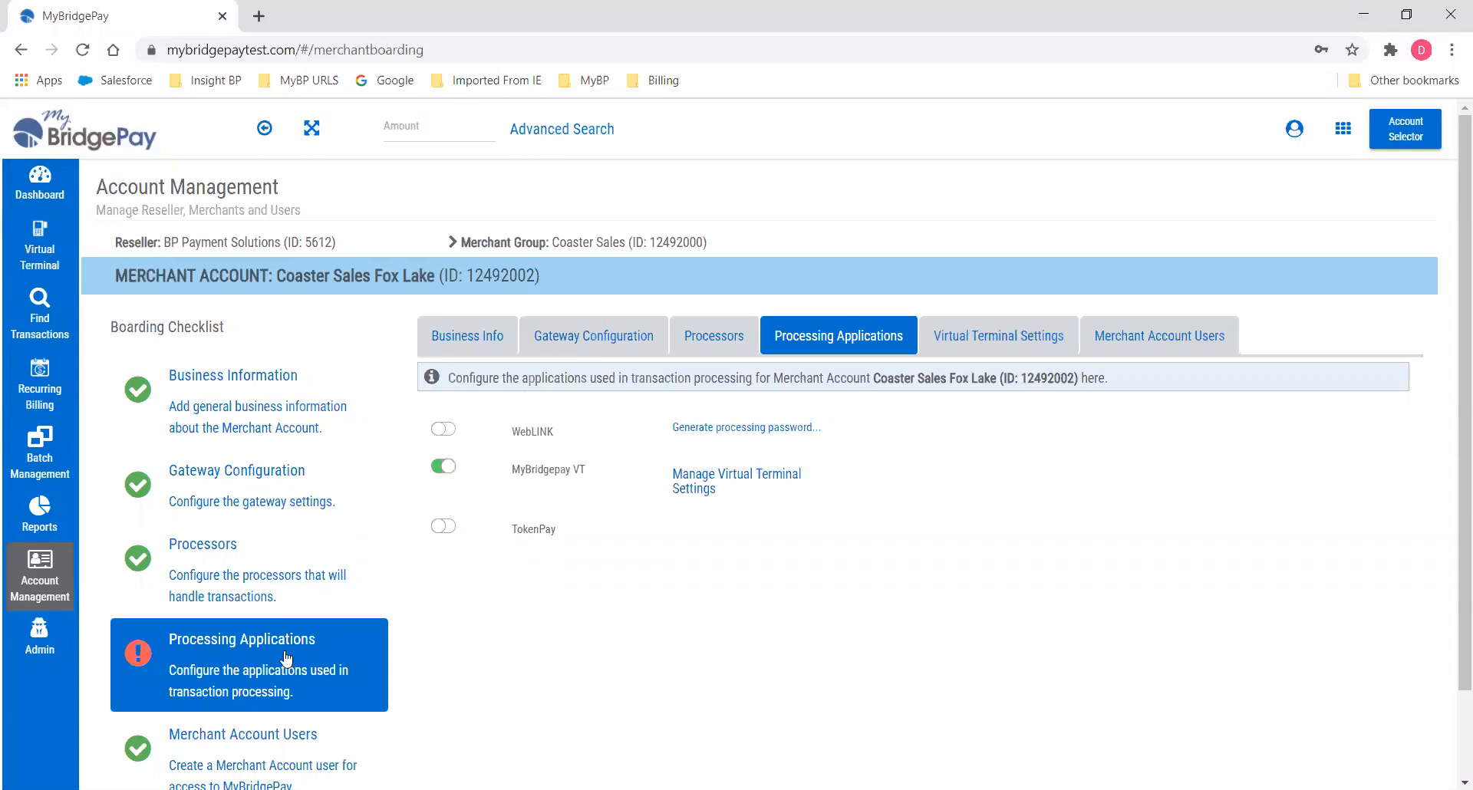
scroll(287, 658, down, 2)
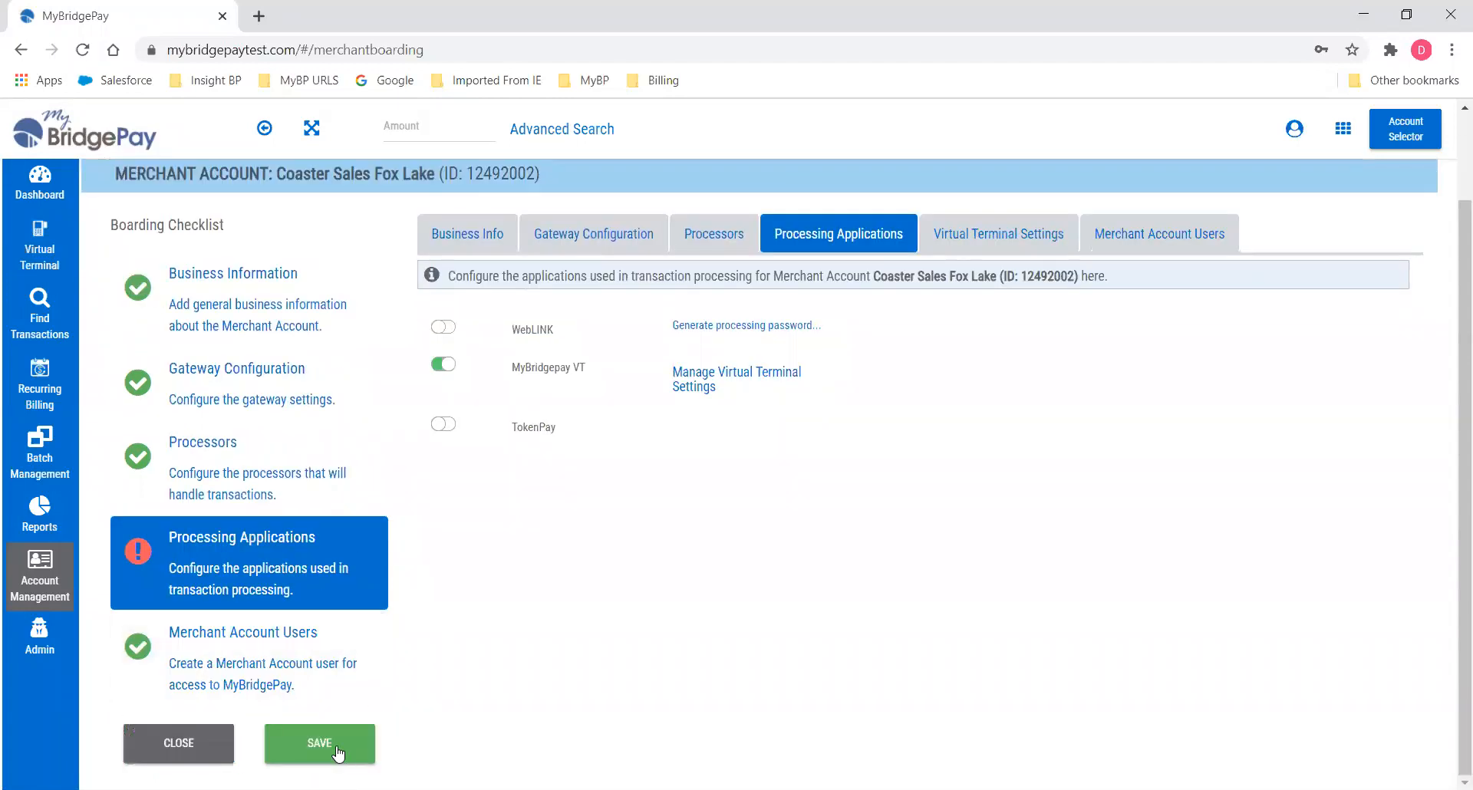
click(338, 752)
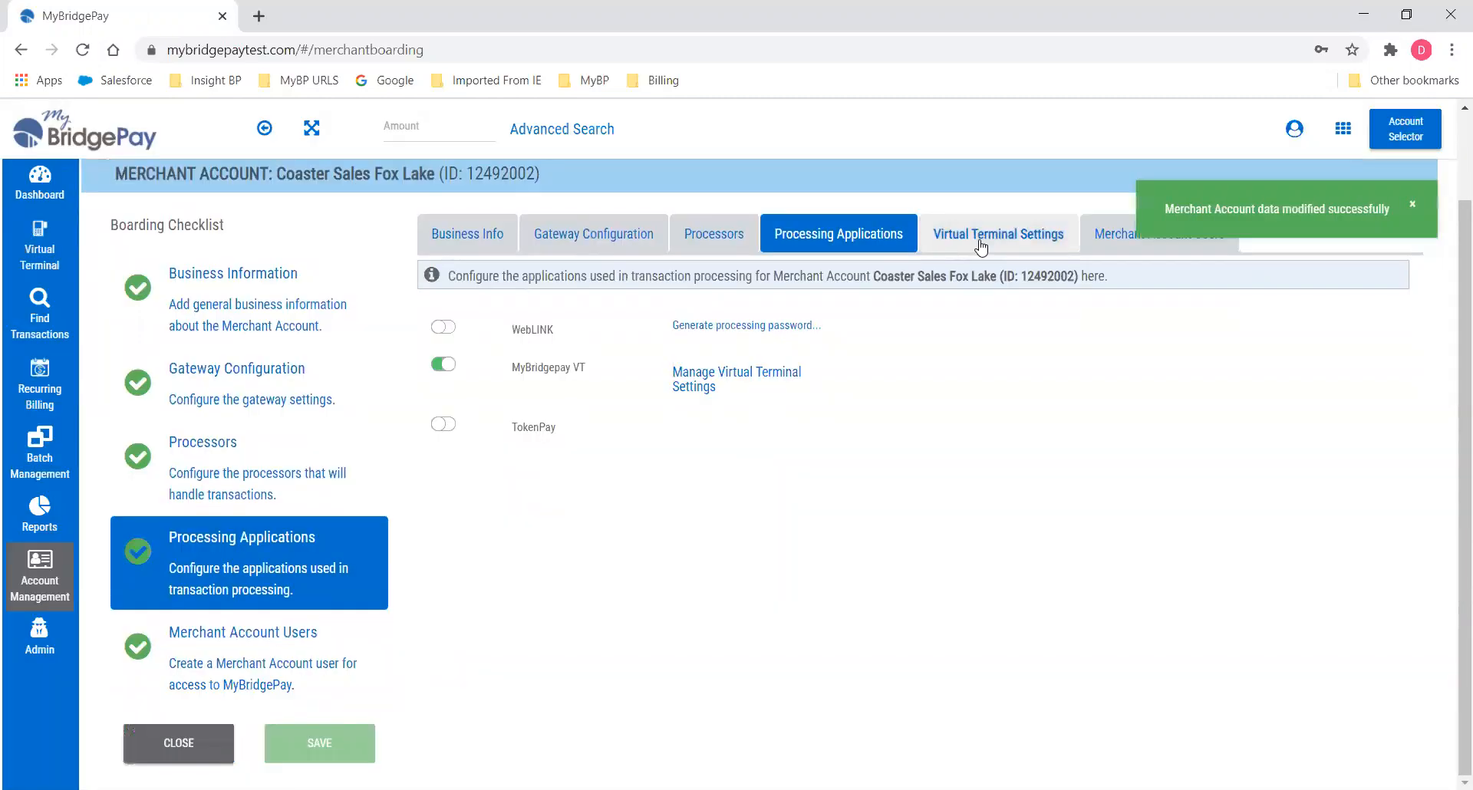
Turn on Enable EMV in the virtual terminal settings and save.
click(981, 236)
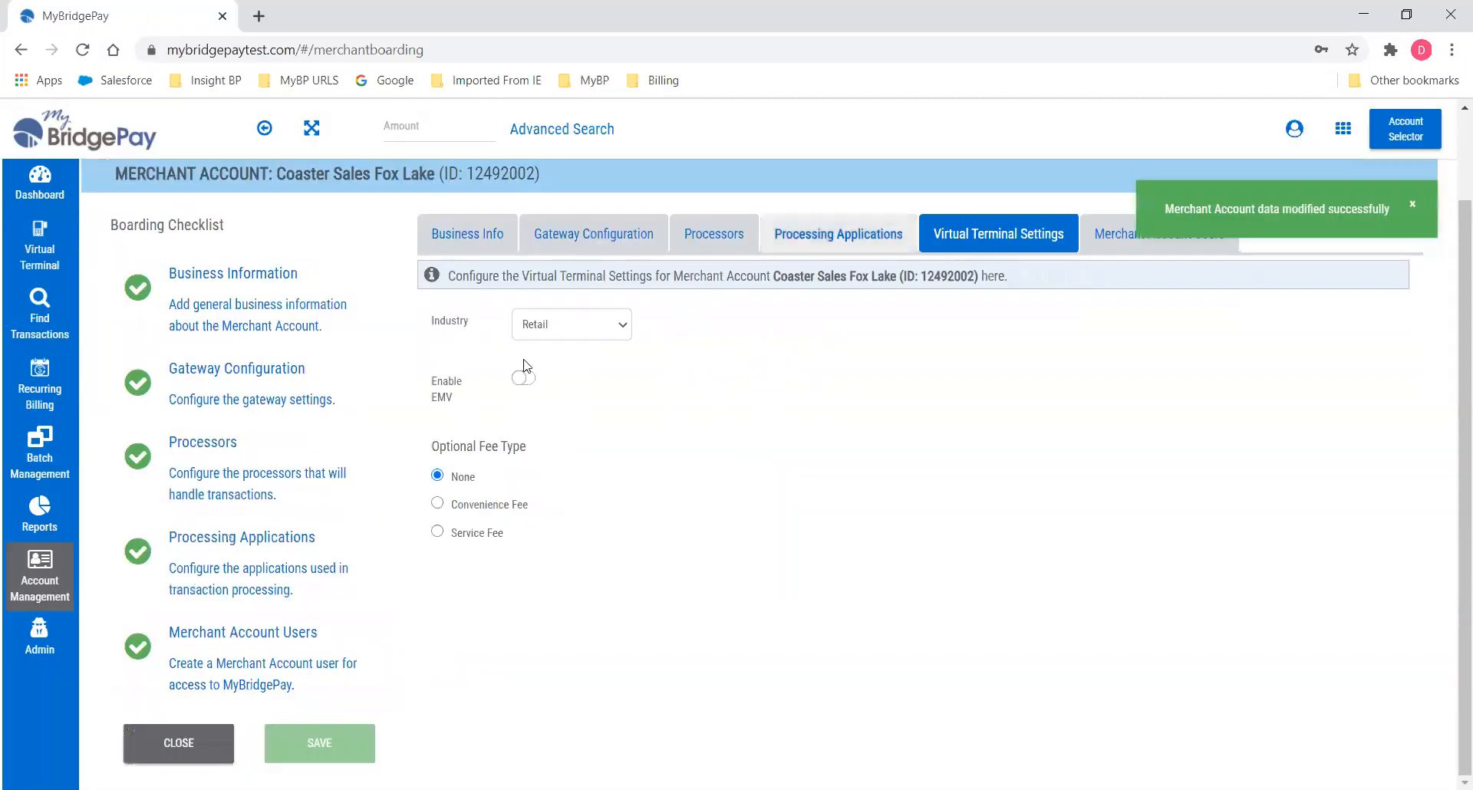
click(521, 377)
click(268, 743)
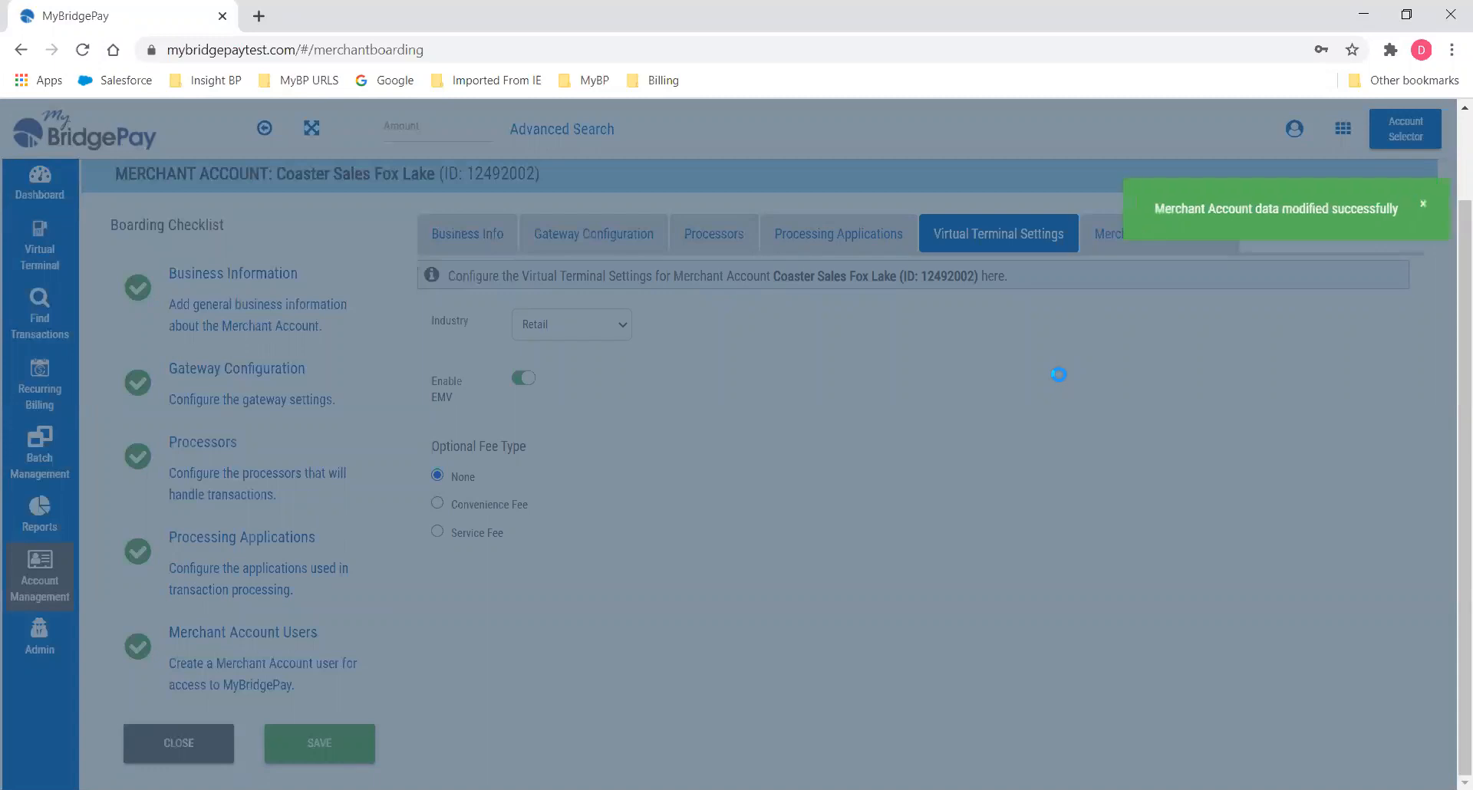
Close Fox Lake, check the group's merchant account list, and view Coaster Sales group users.
click(188, 748)
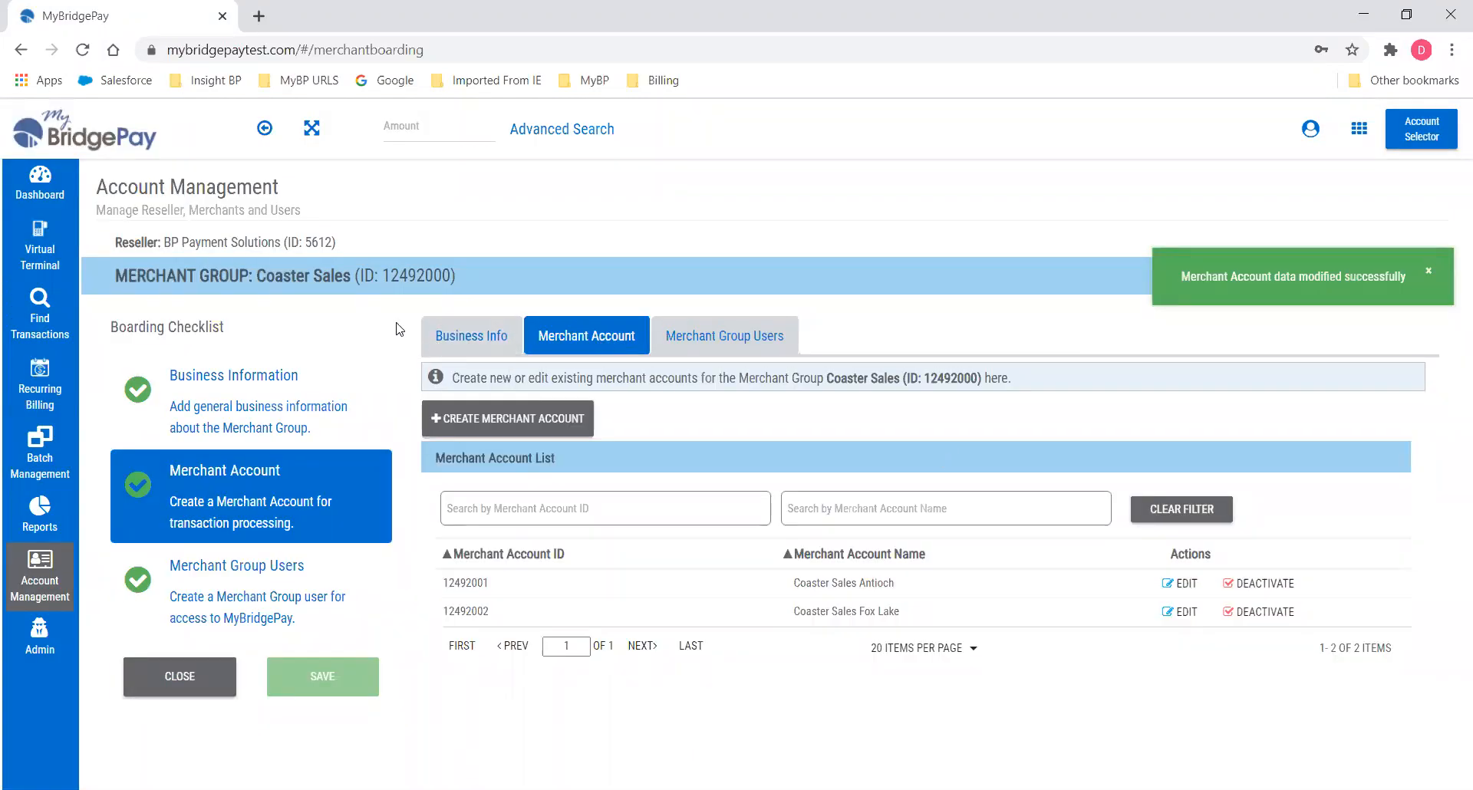
drag(459, 274, 253, 276)
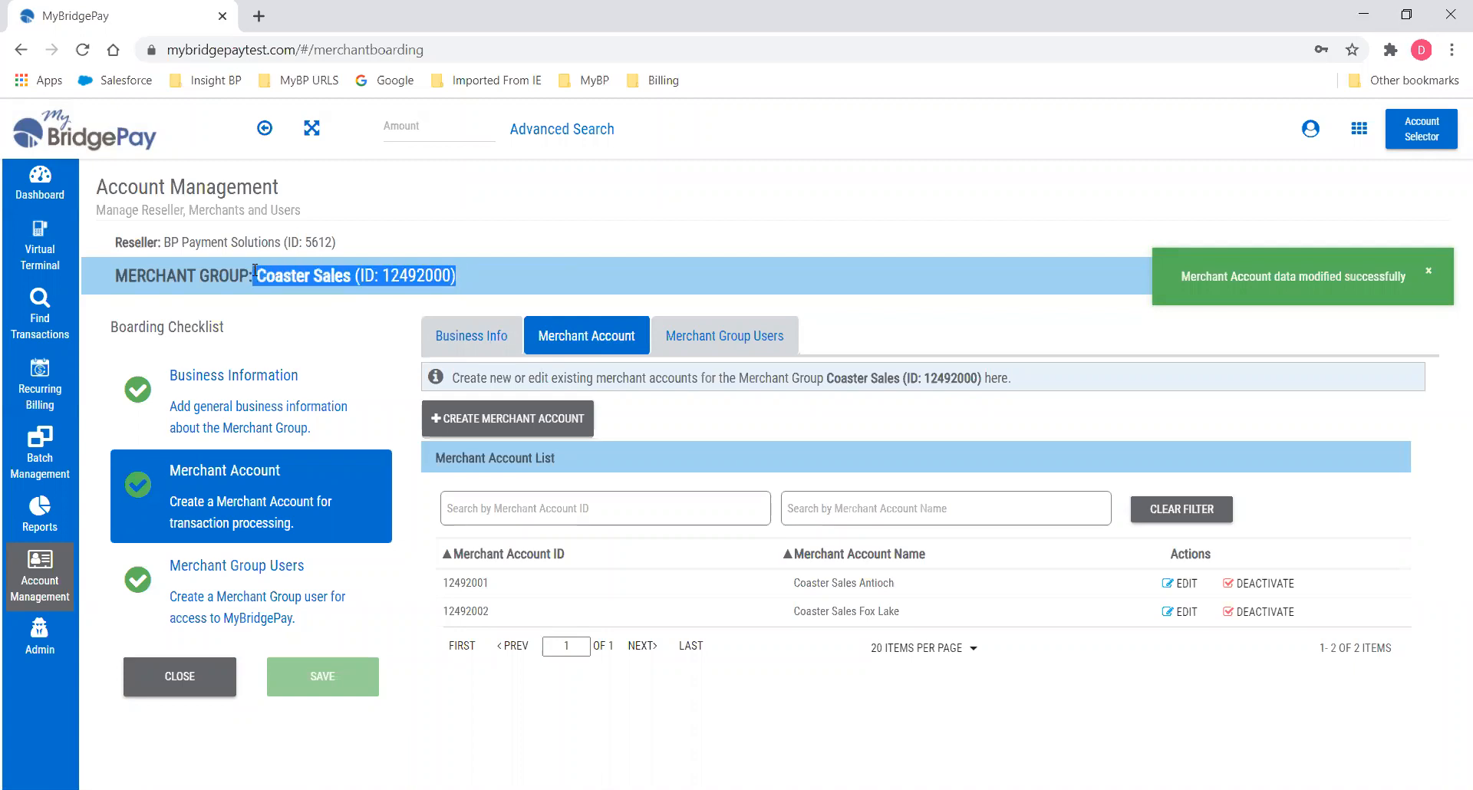
click(503, 583)
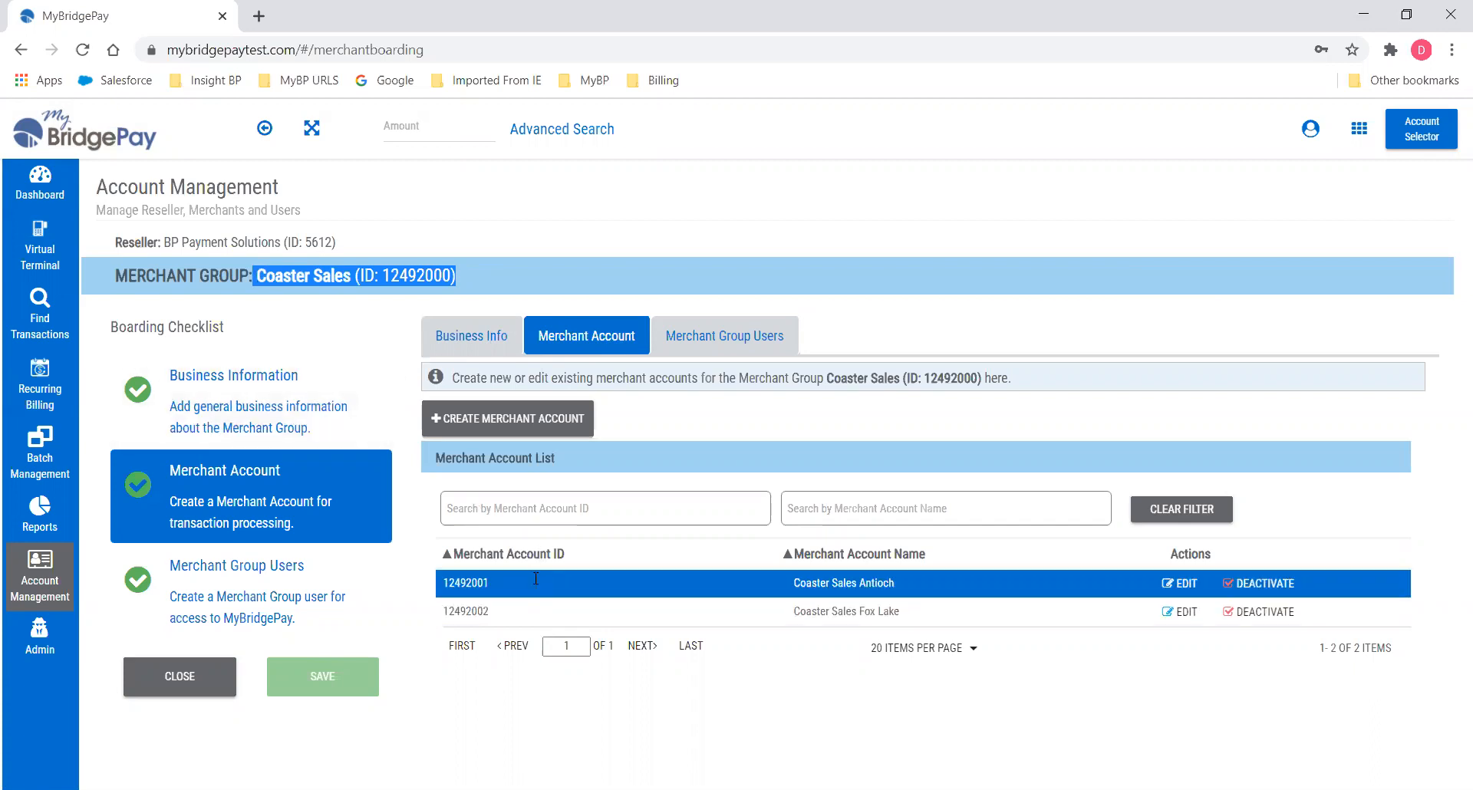
click(756, 350)
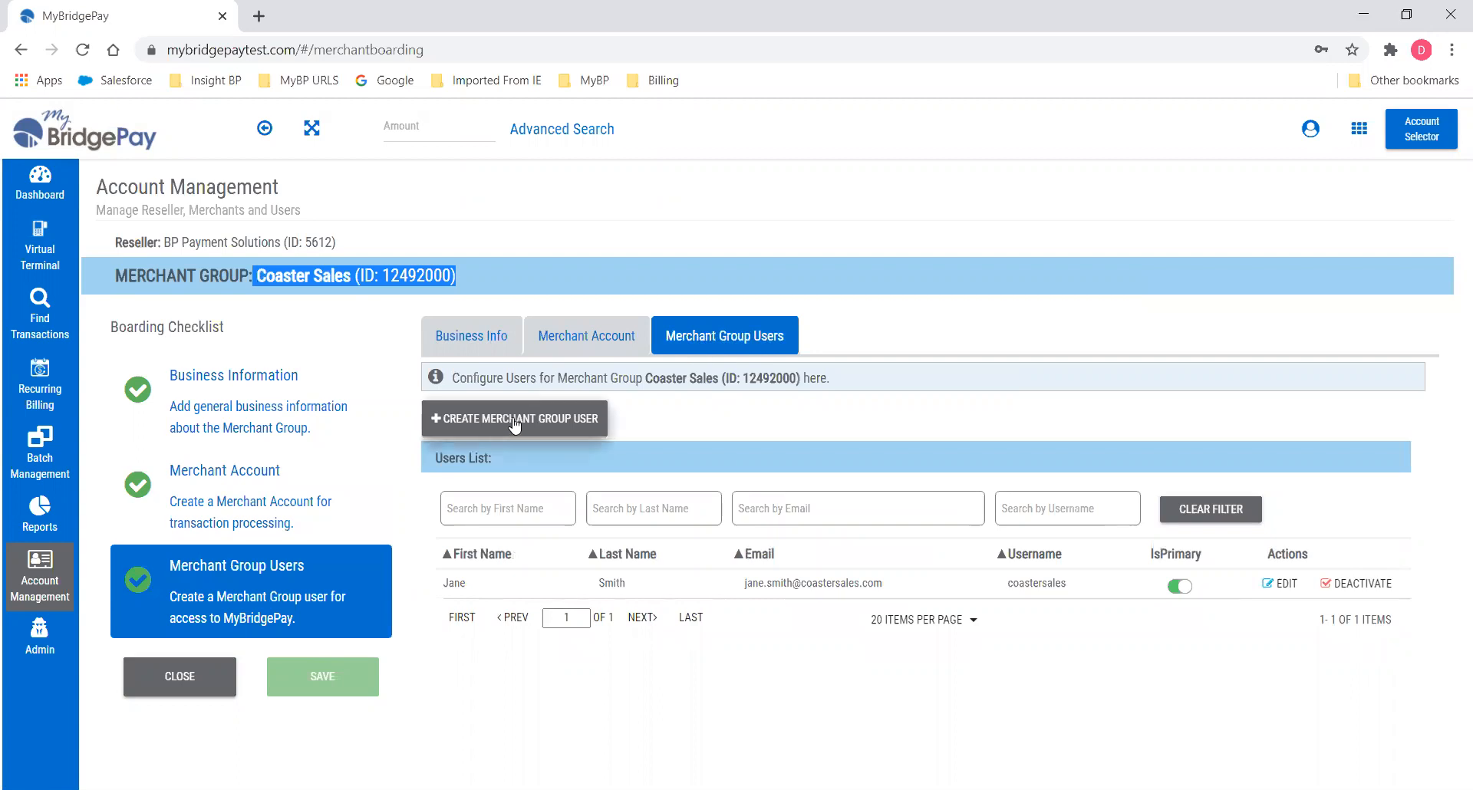
Open Coaster Sales Antioch from the account list, review its users, then close it.
click(587, 332)
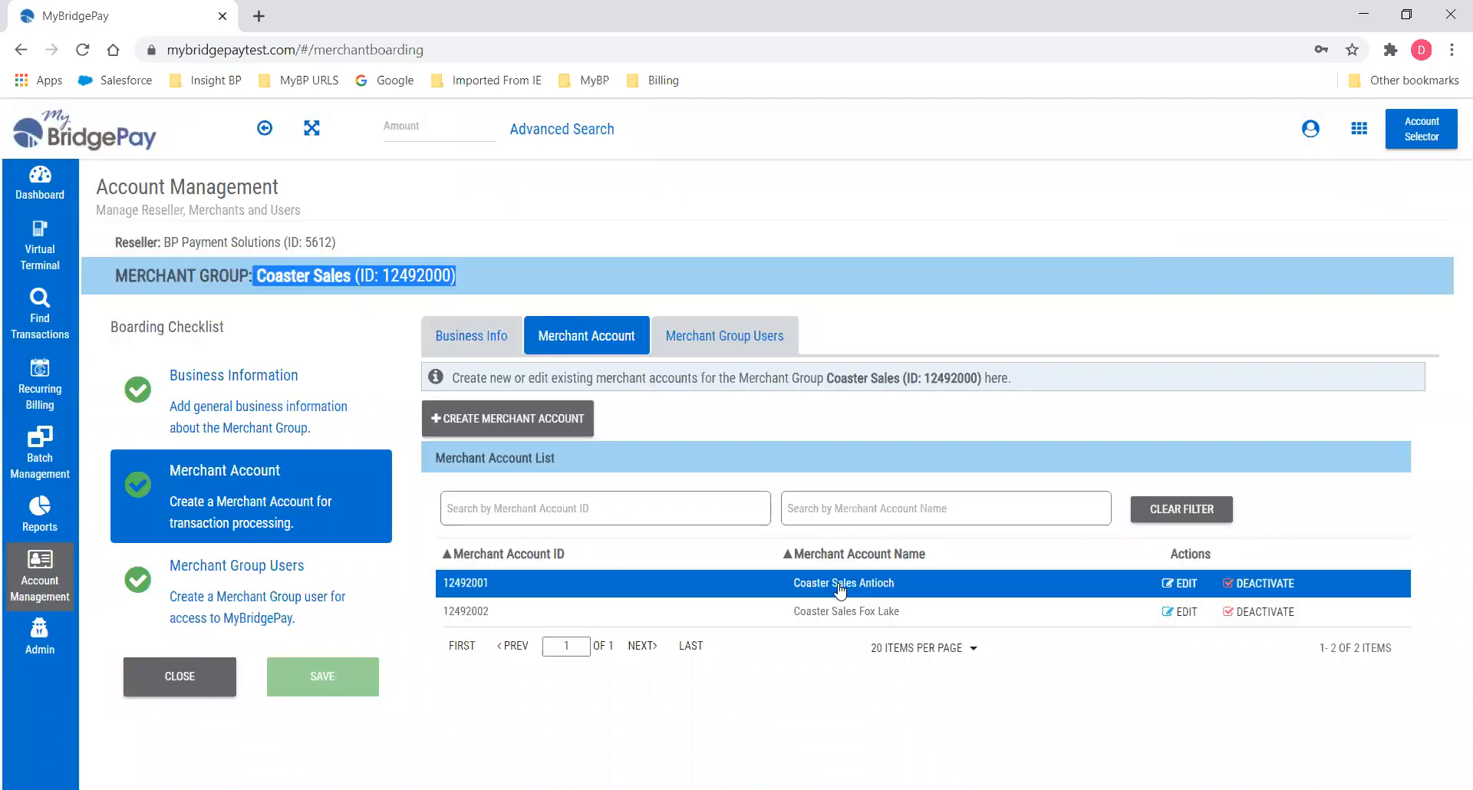
click(838, 583)
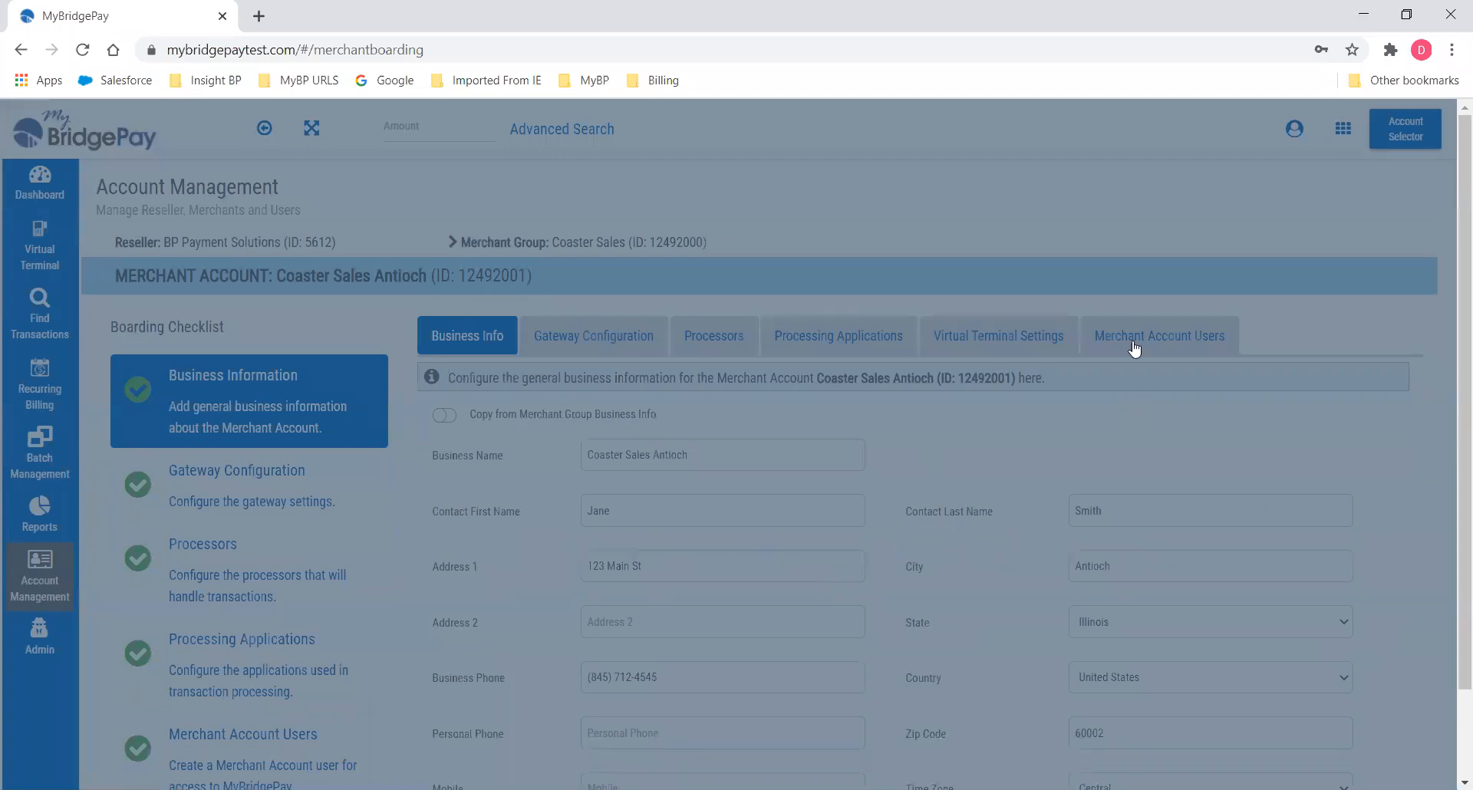
click(1135, 342)
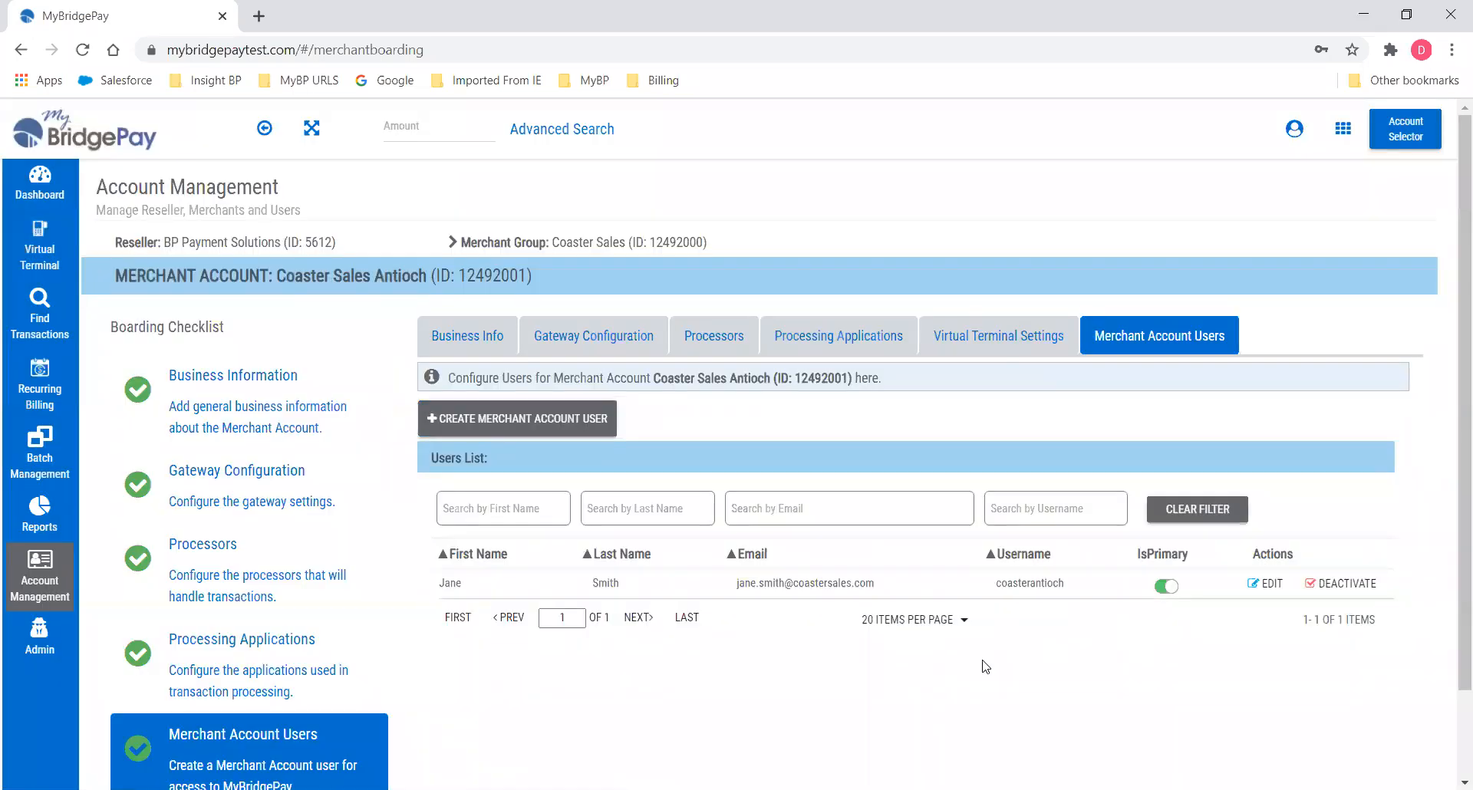
scroll(980, 668, down, 2)
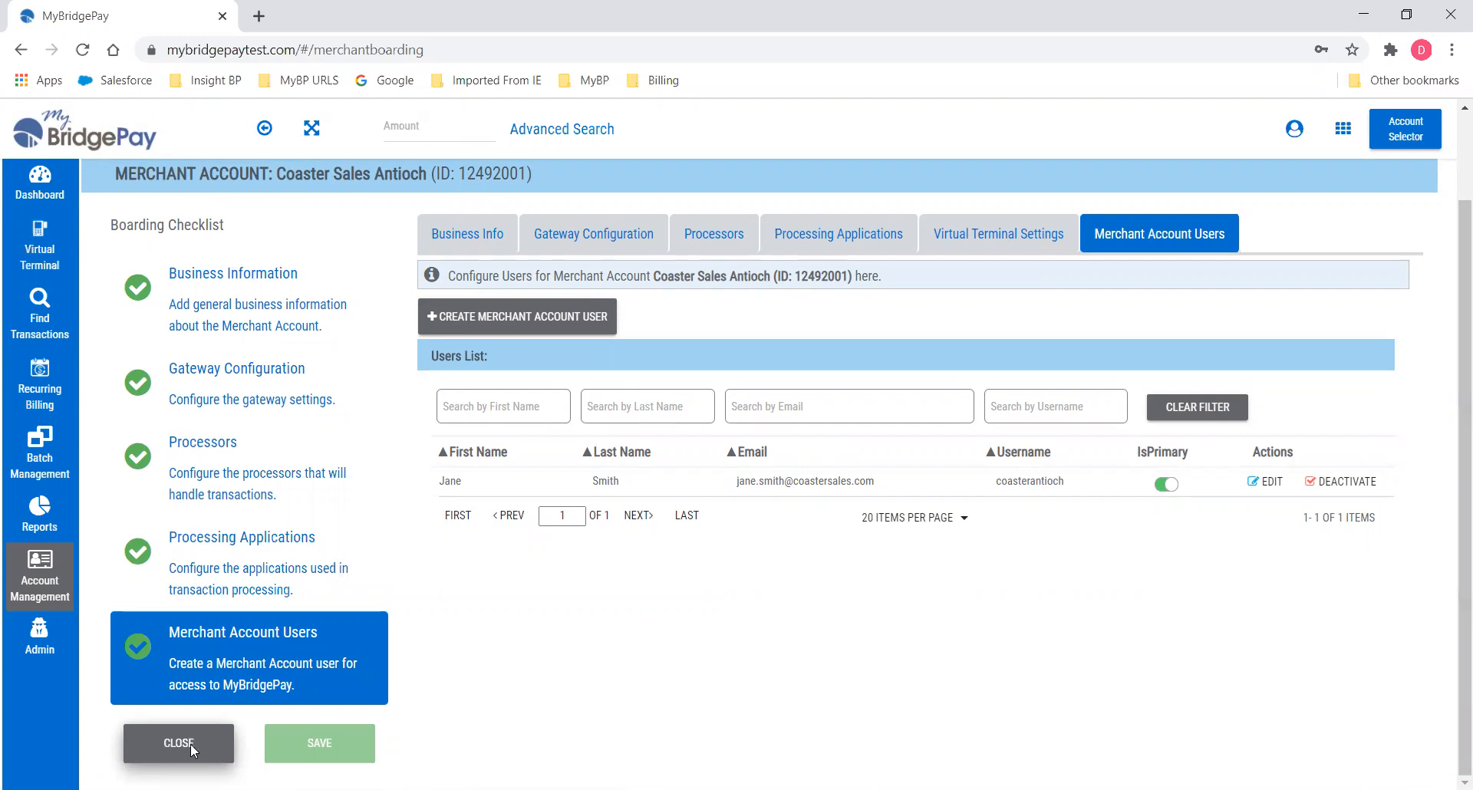
scroll(510, 697, up, 2)
scroll(510, 697, down, 2)
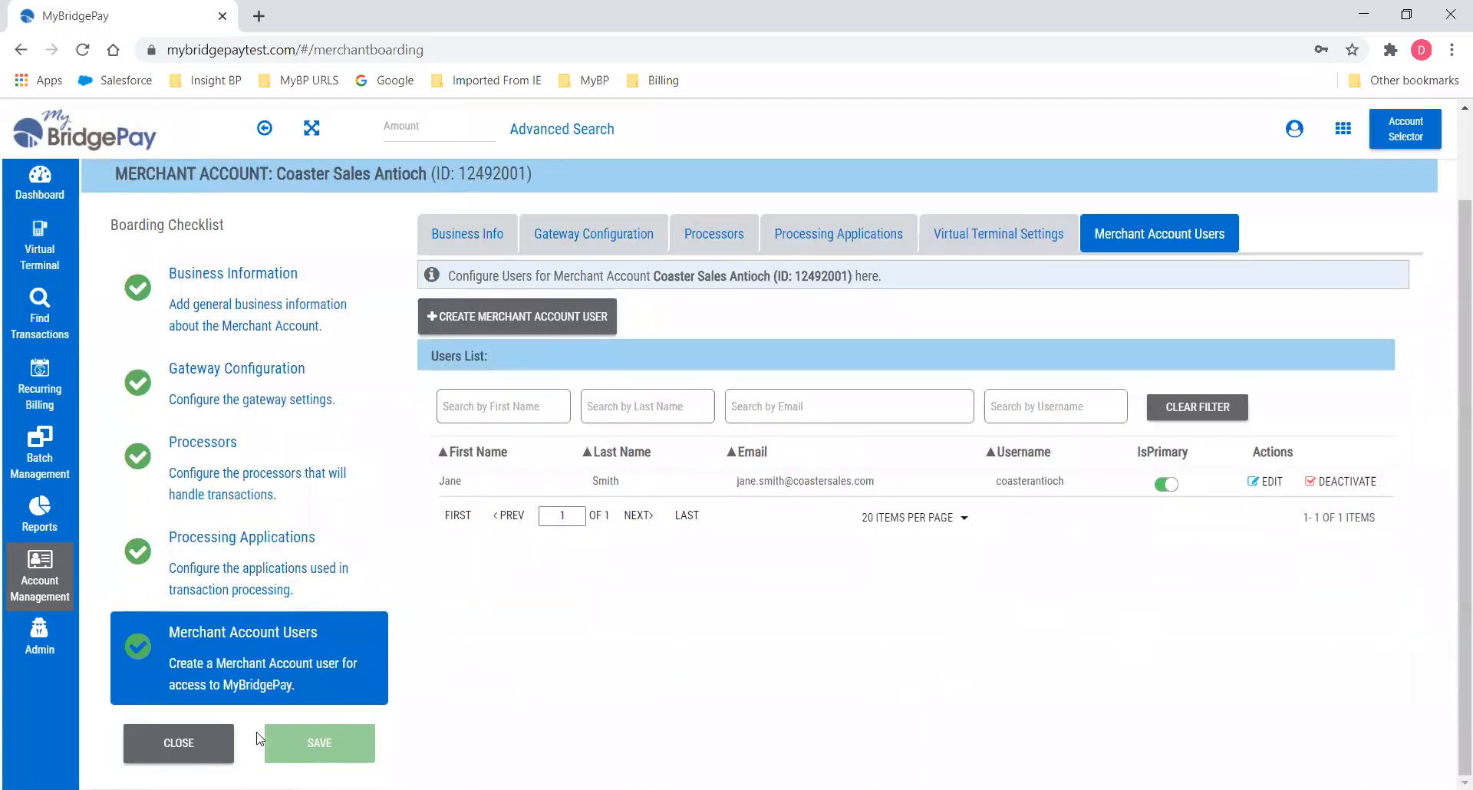
click(190, 750)
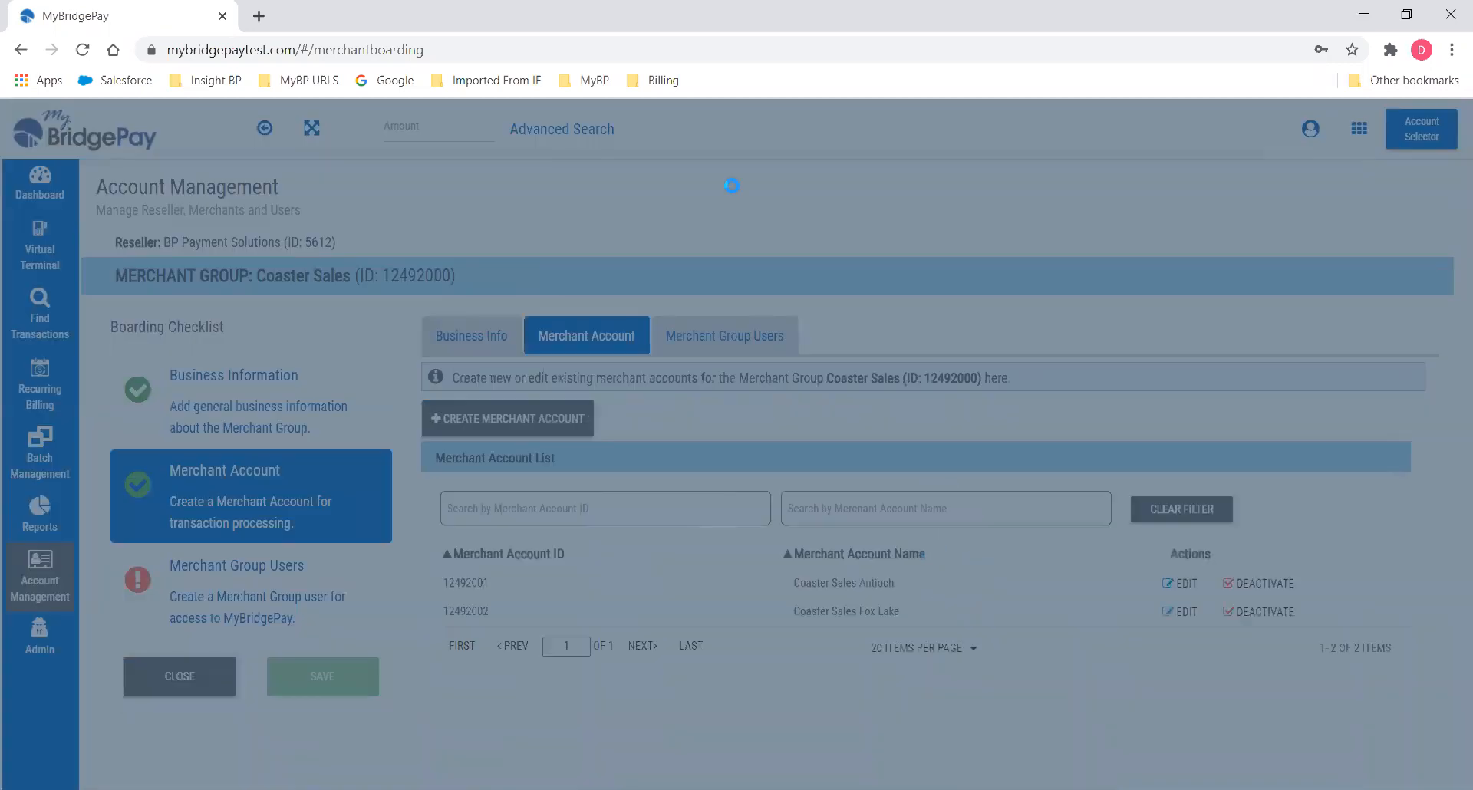